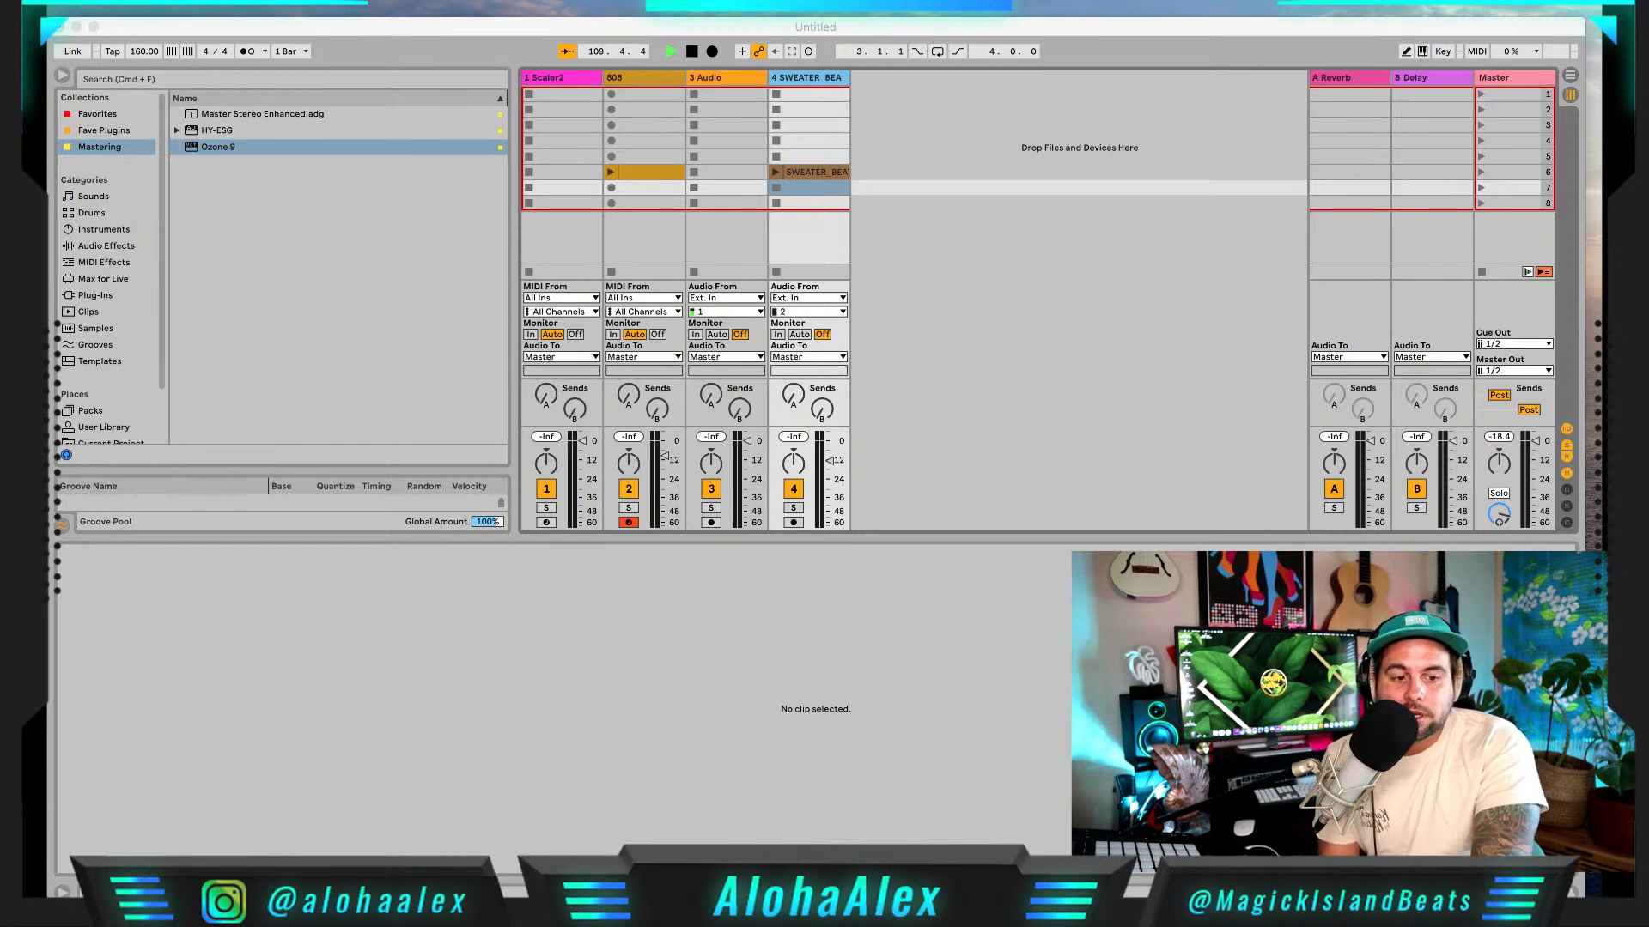
Step: Audition the SWEATER_BEATS drum clip in scene 6 and stop playback
left_click(809, 765)
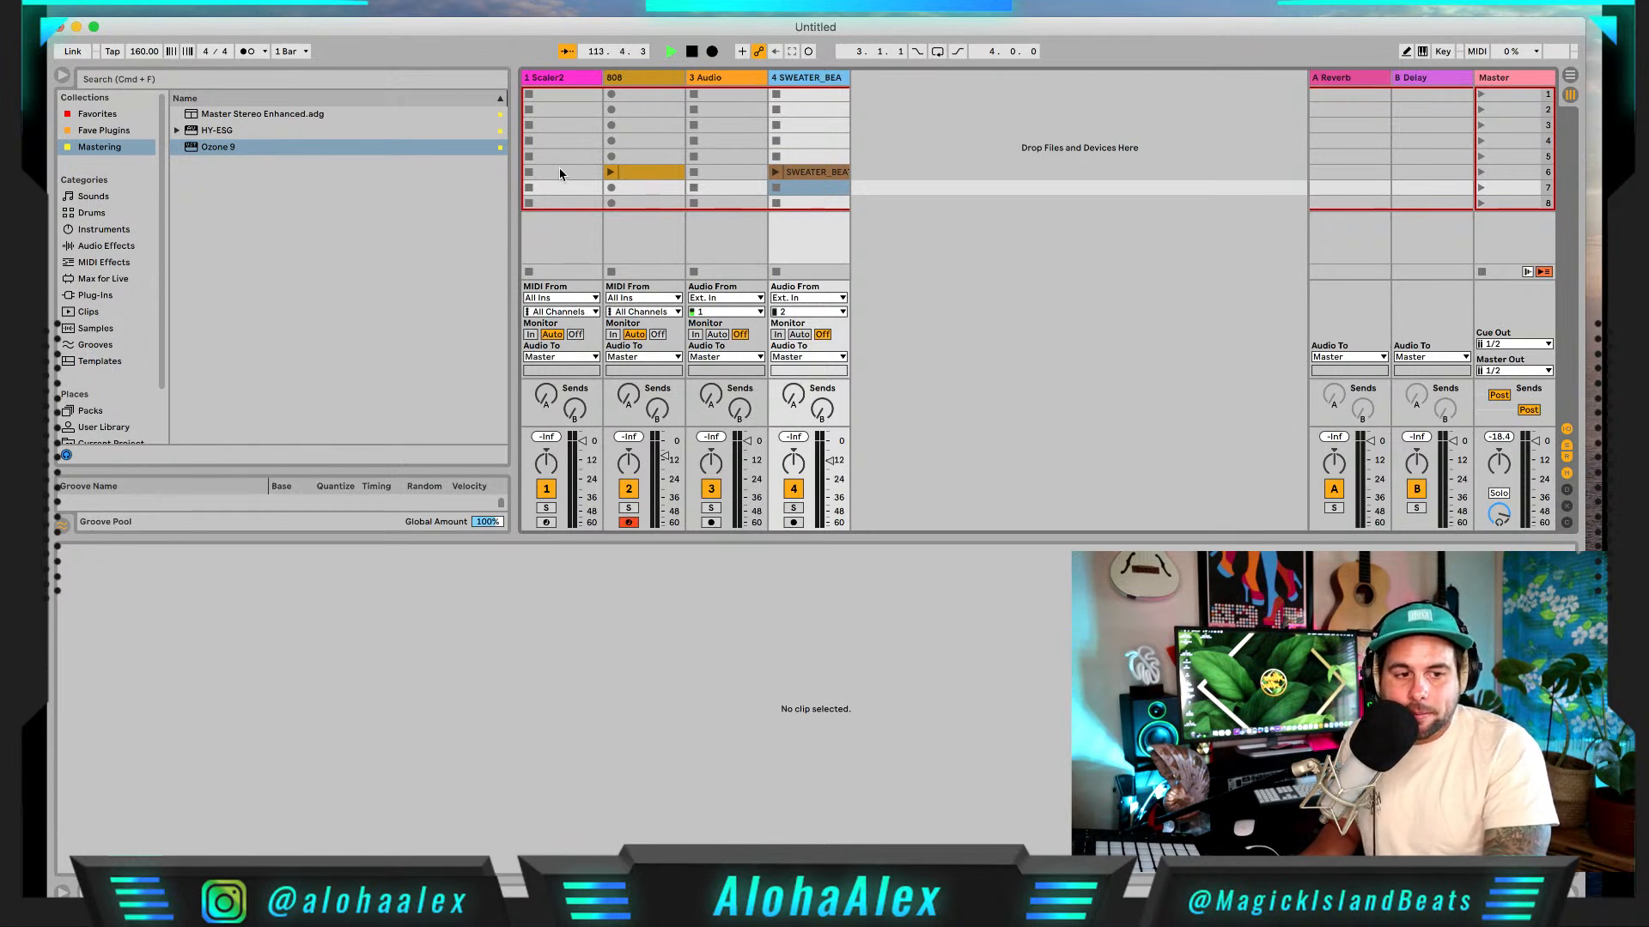
left_click(775, 173)
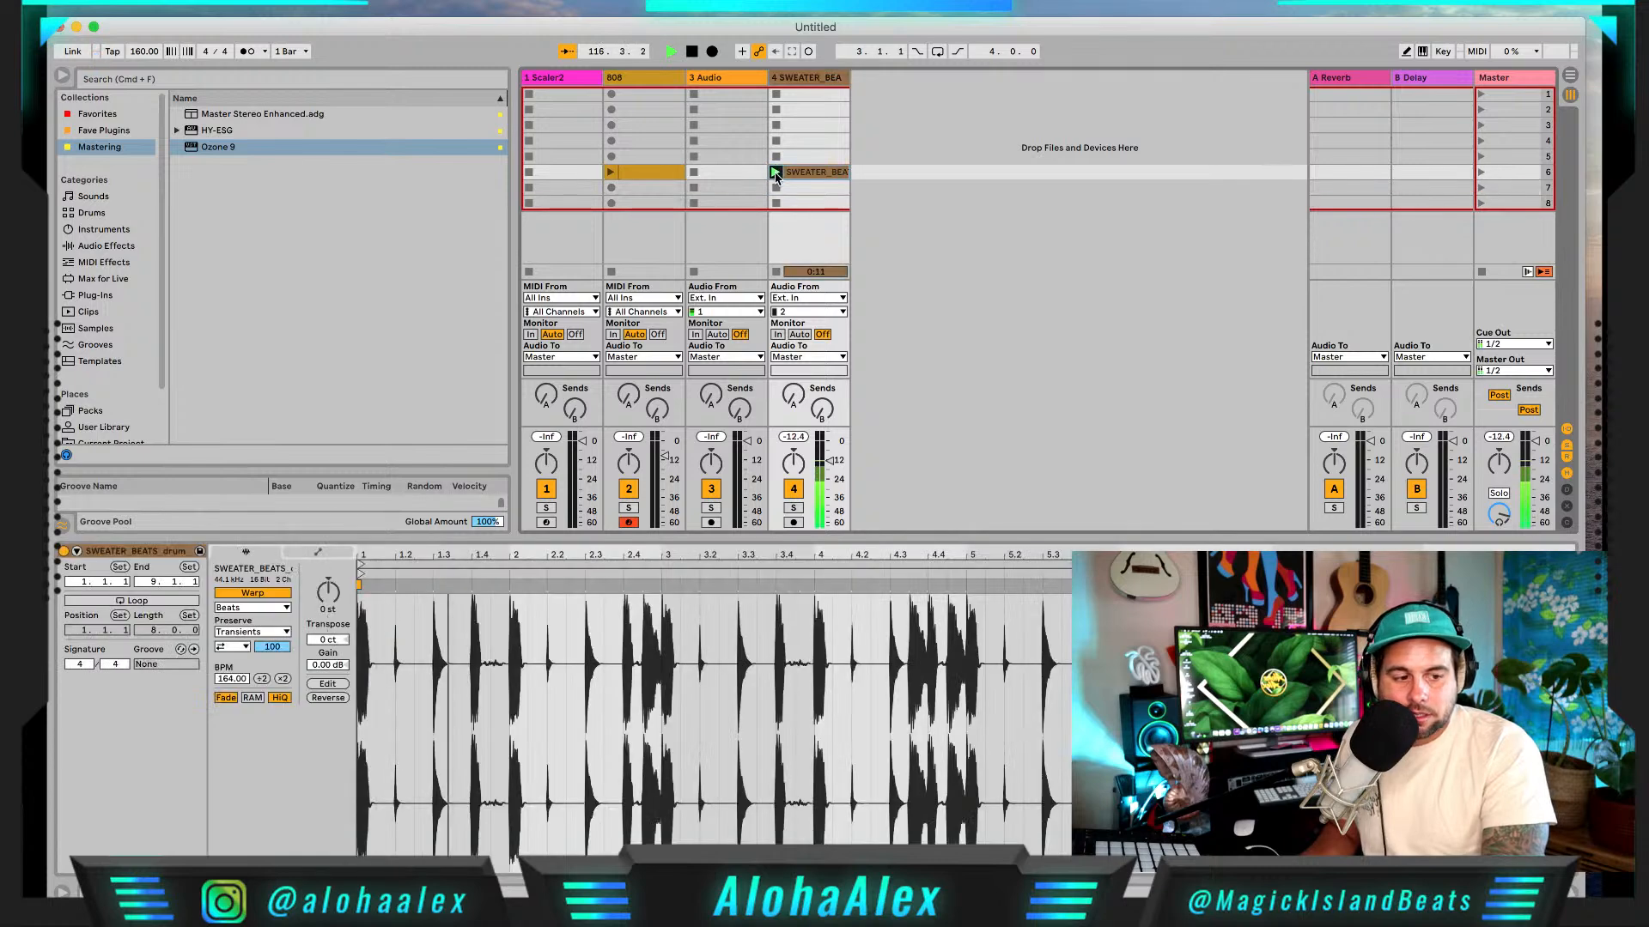
left_click(564, 82)
key("space")
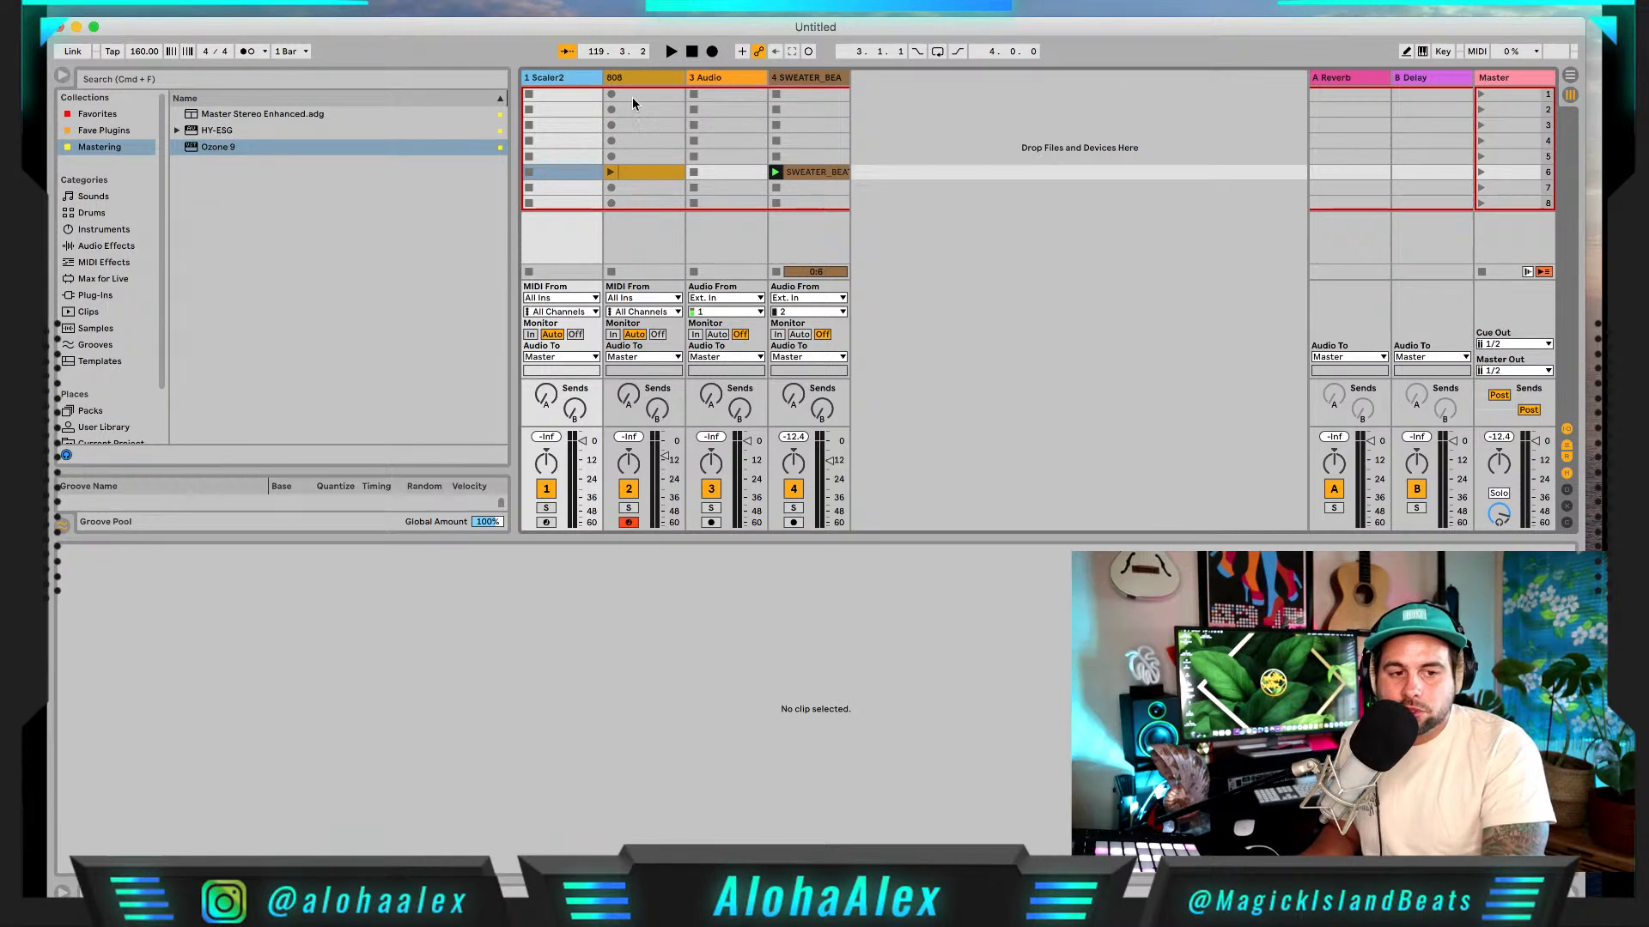
Step: Open the Scaler2 instrument on track 1 and load the Playgrounds chord set by MG The Future
double_click(568, 82)
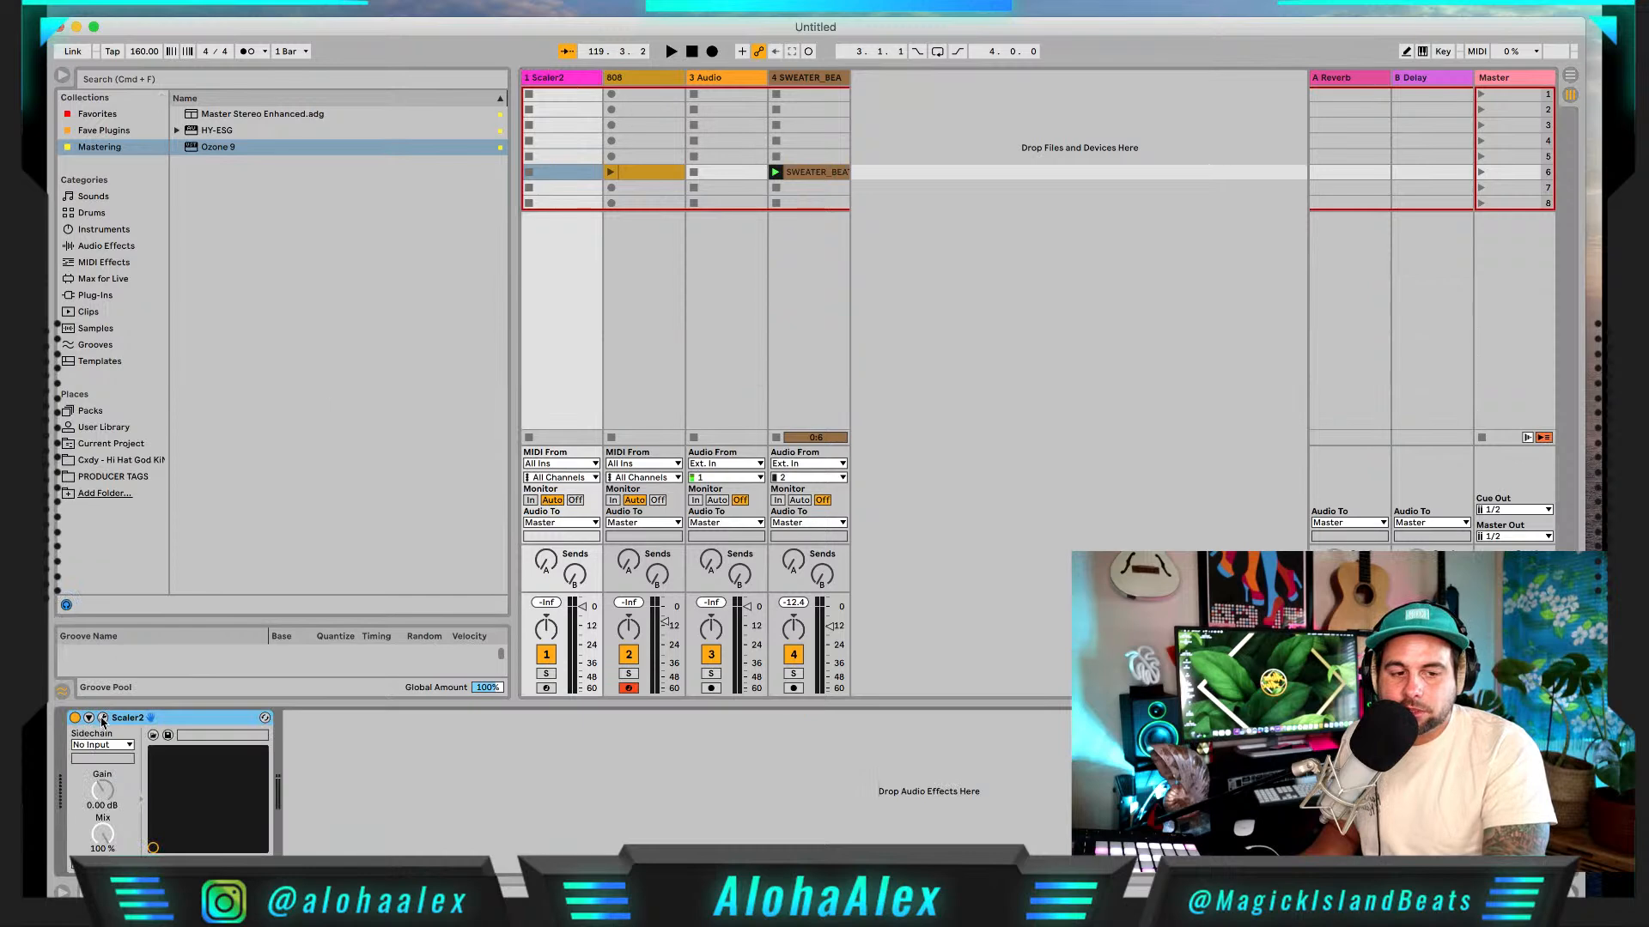
left_click(103, 717)
left_click_drag(527, 302, 535, 177)
left_click(822, 344)
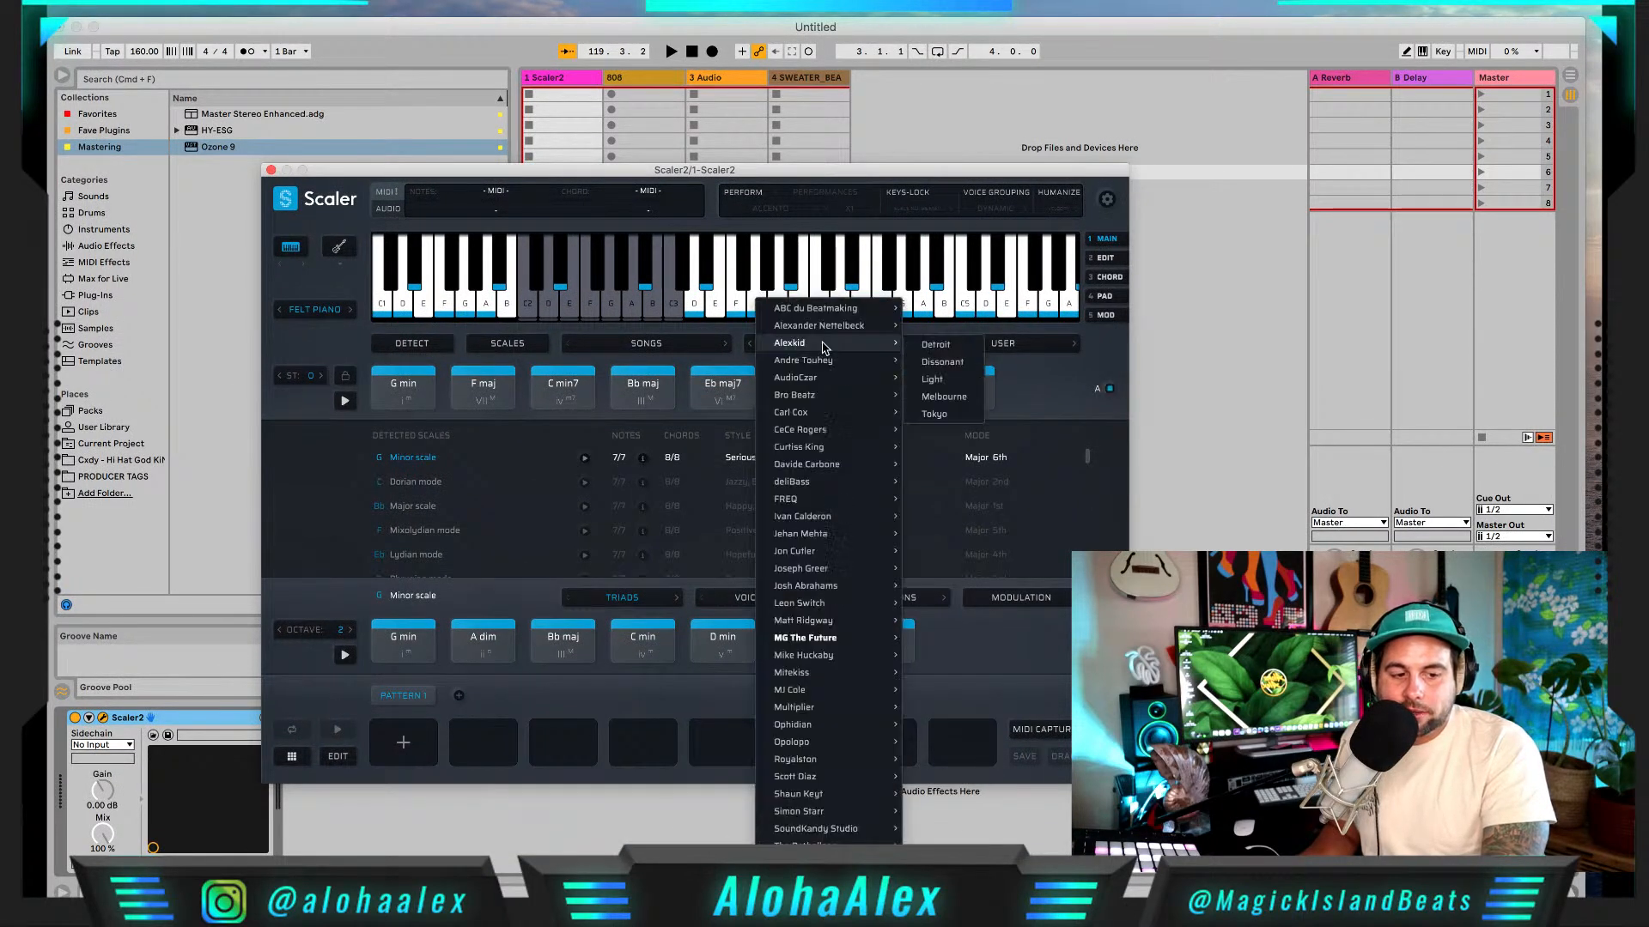
mouse_move(846, 638)
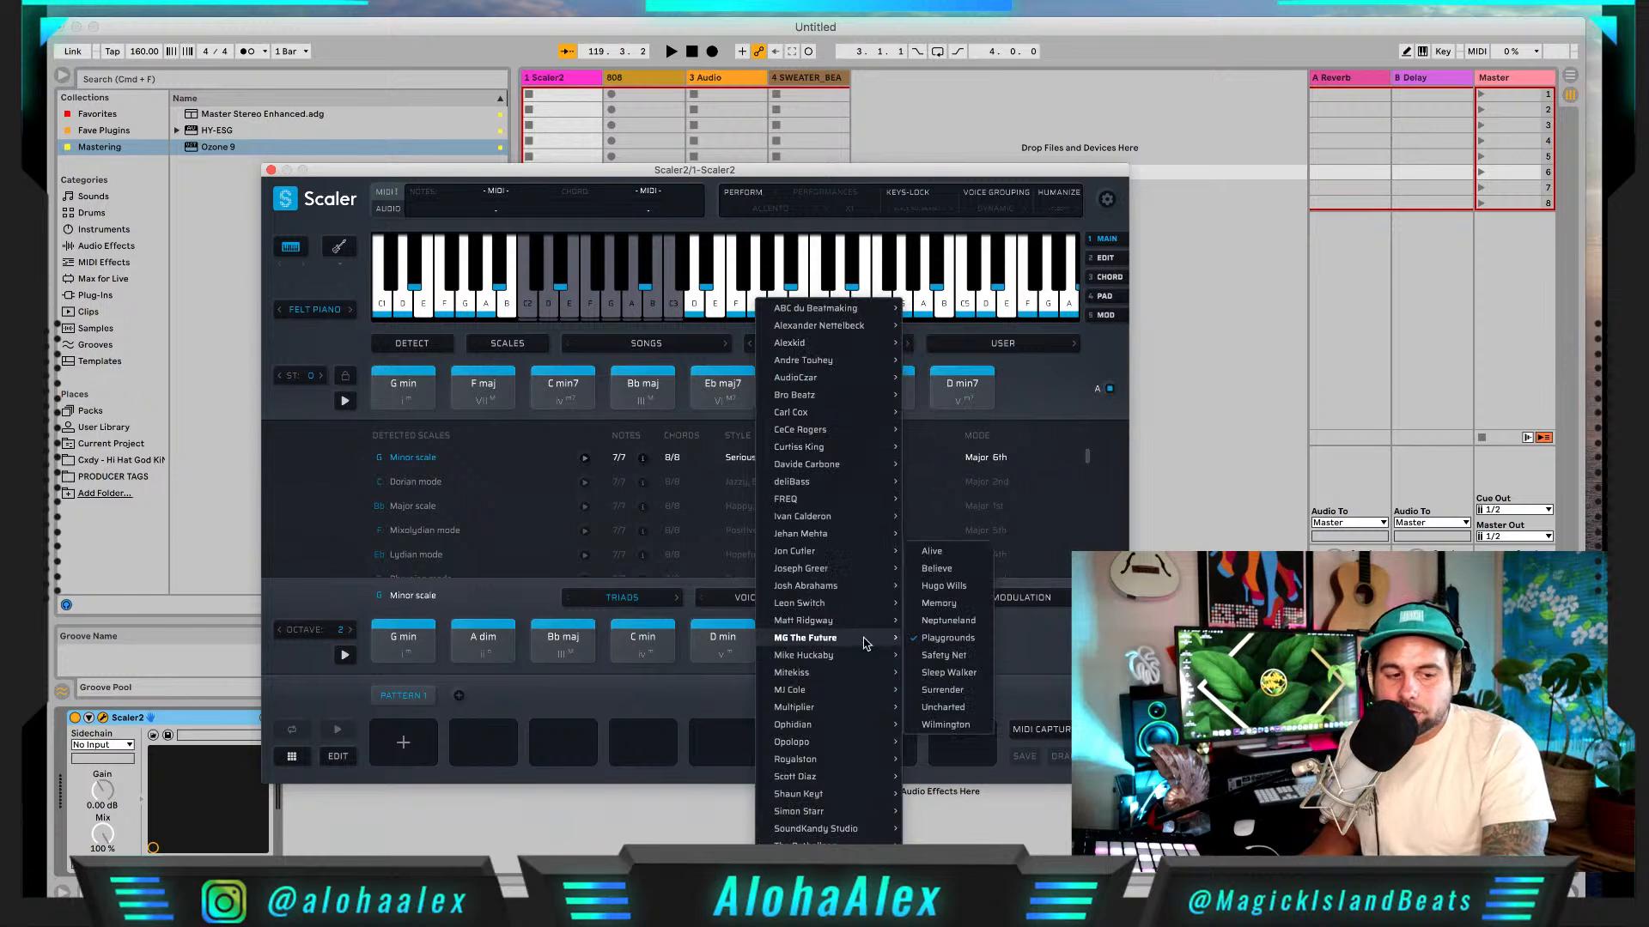
left_click(942, 640)
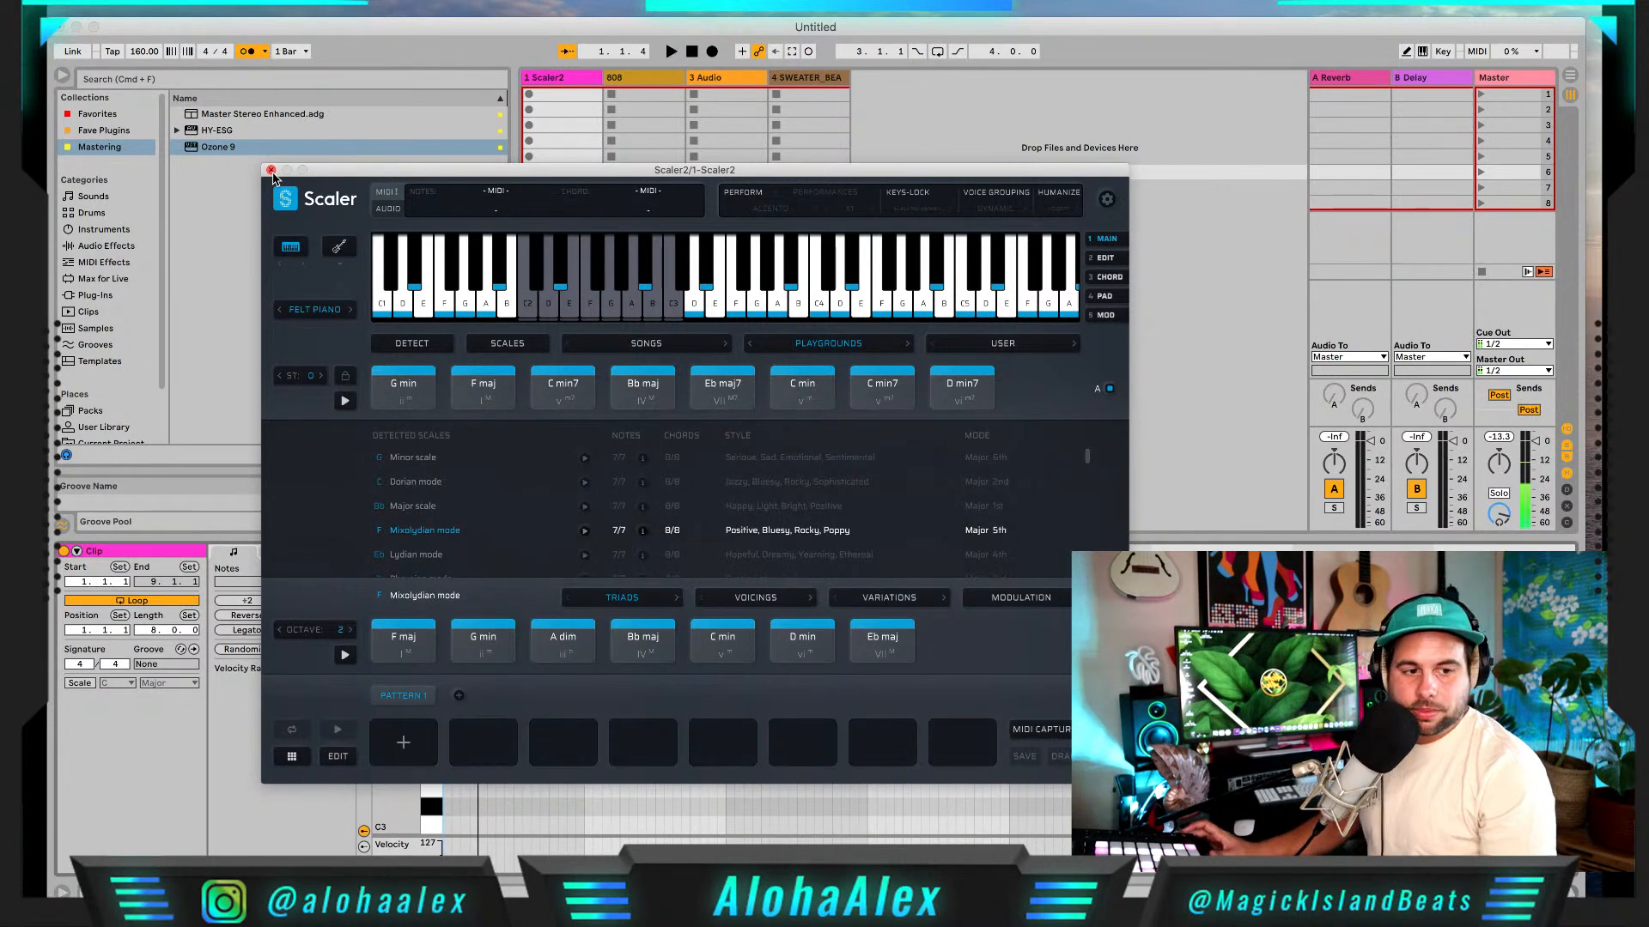
Step: Delete the Scaler2 track's clip in scene 6 and record a new MIDI clip in the same slot
left_click_drag(494, 175, 517, 235)
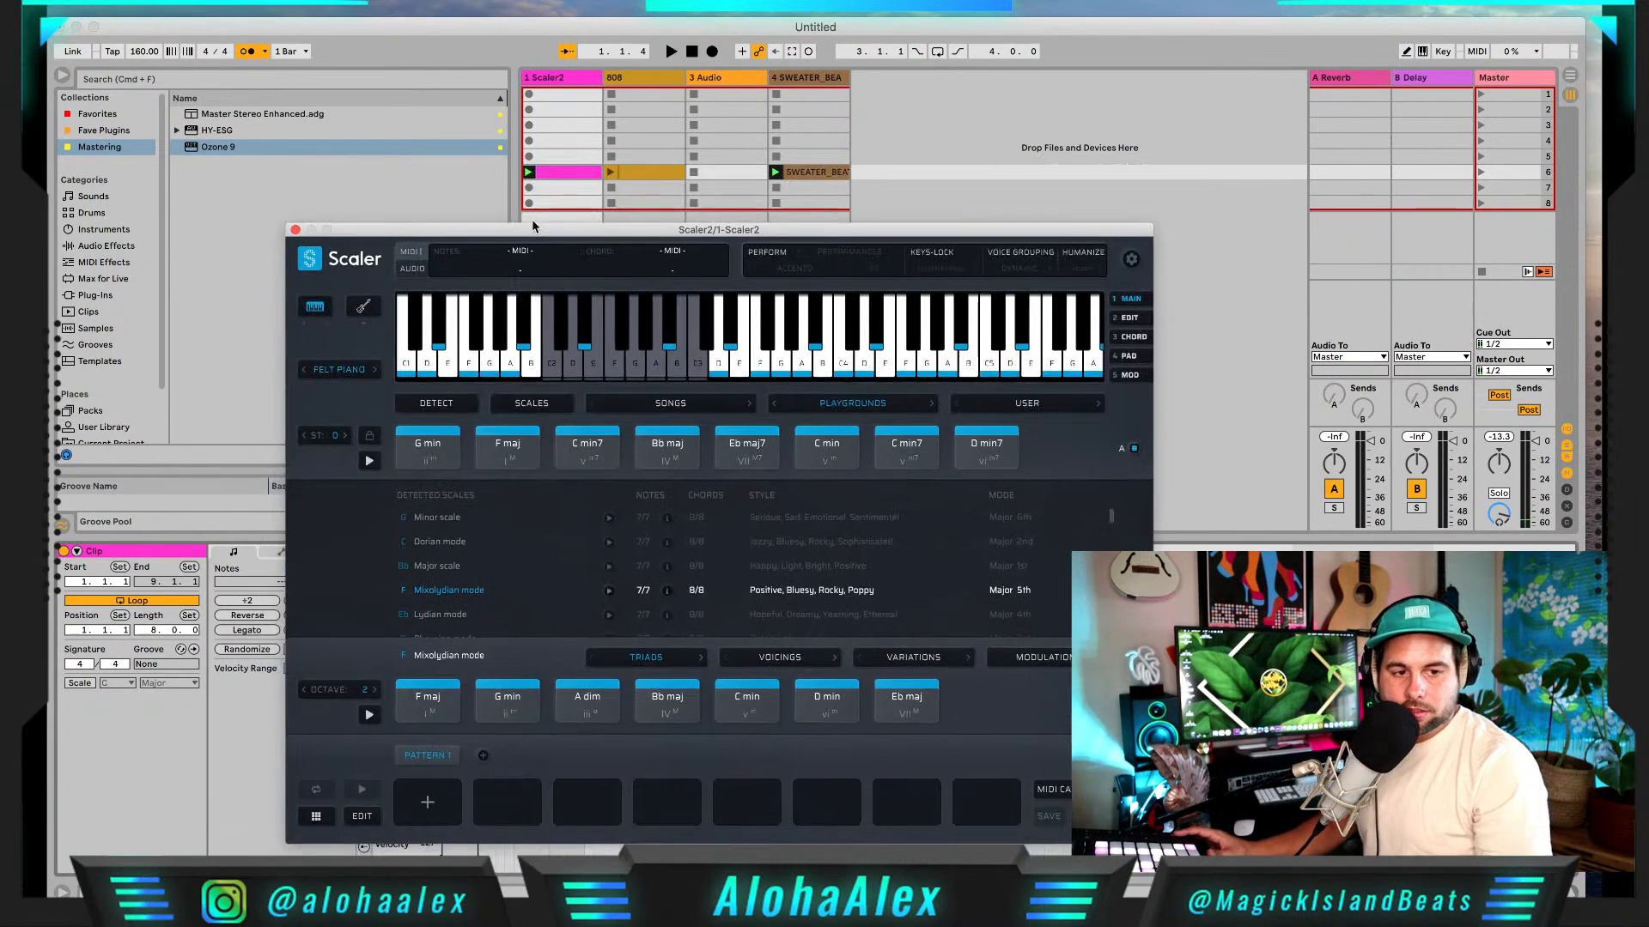
left_click(560, 179)
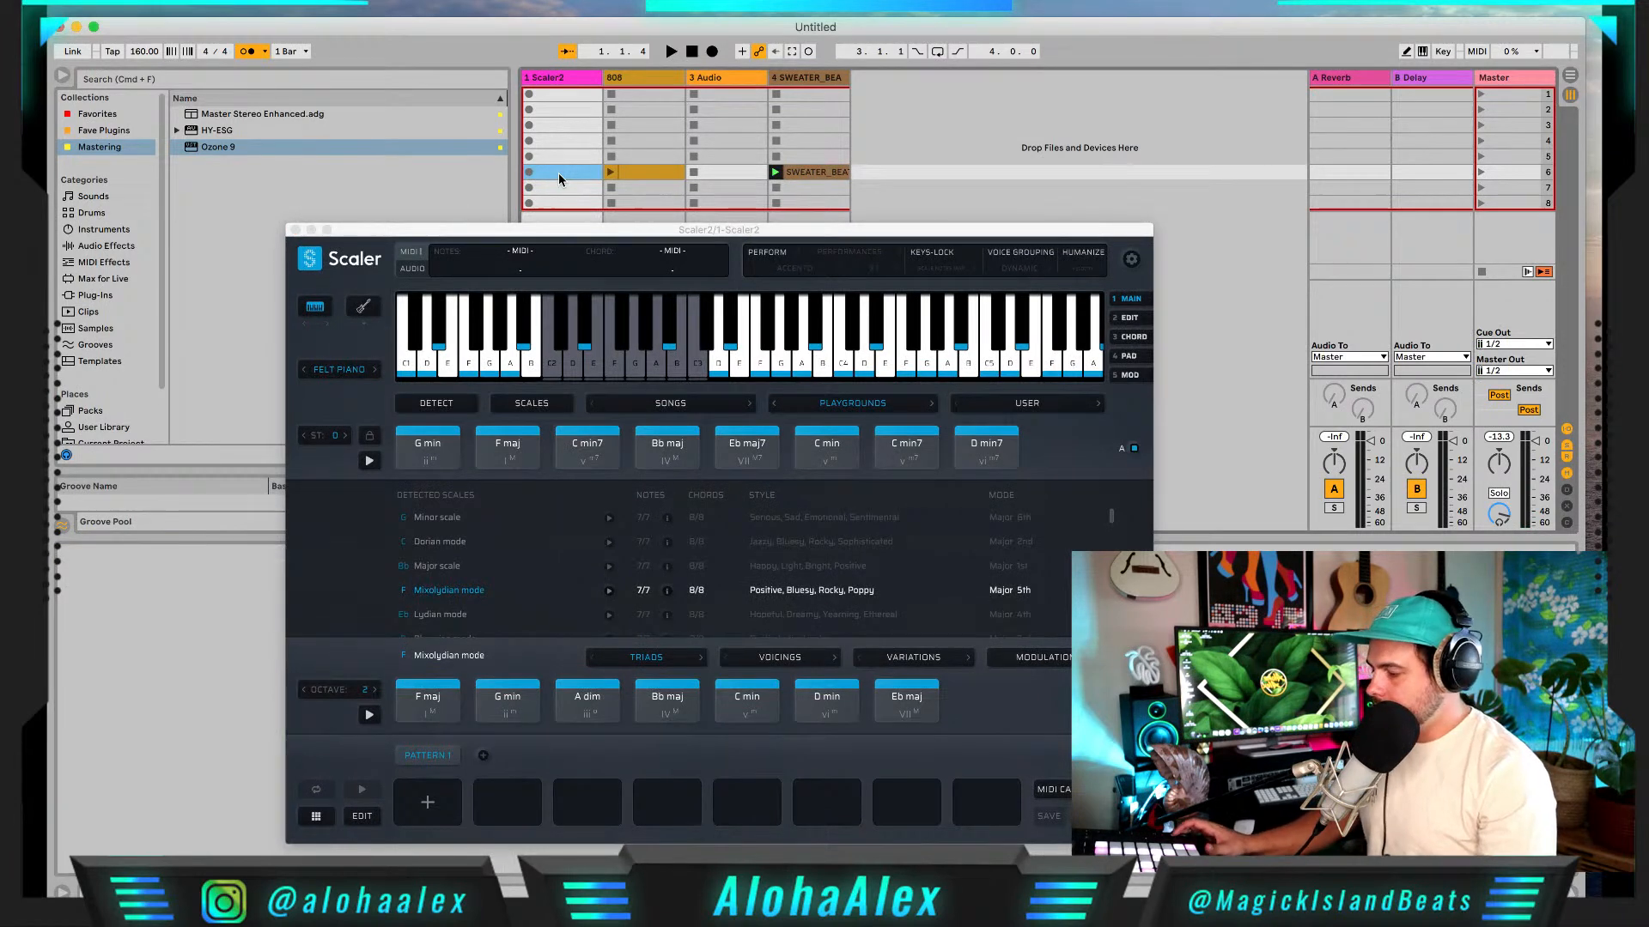
left_click(529, 174)
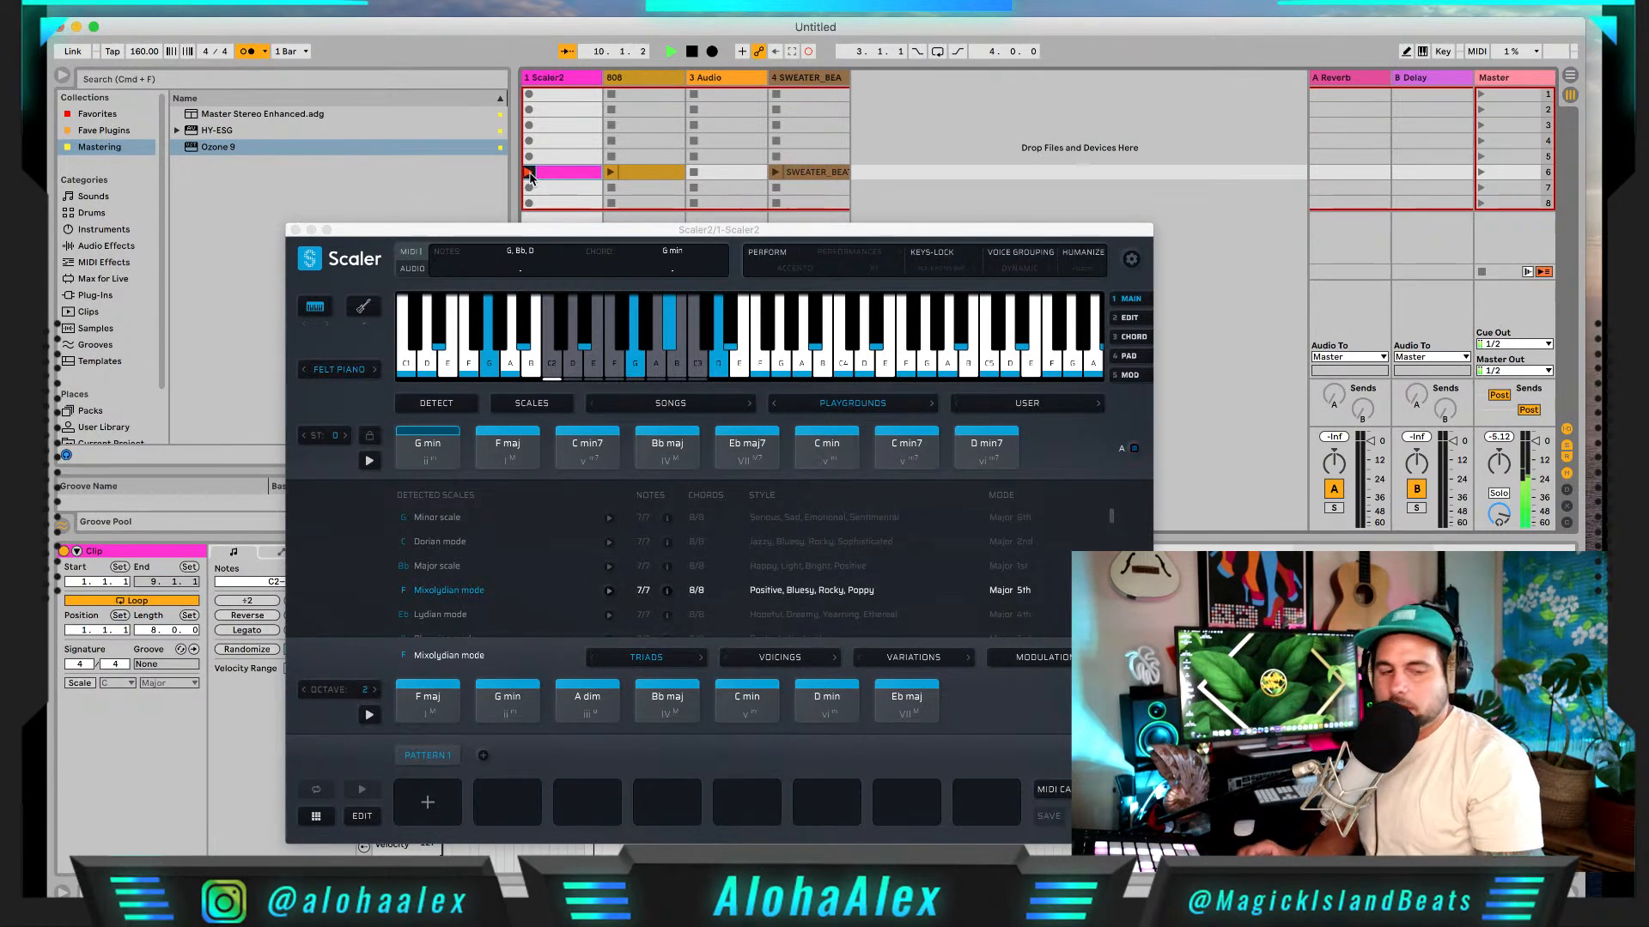
Step: Turn on looping for the SWEATER_BEATS drum clip and audition it together with the 808 and Scaler2 clips
left_click(811, 172)
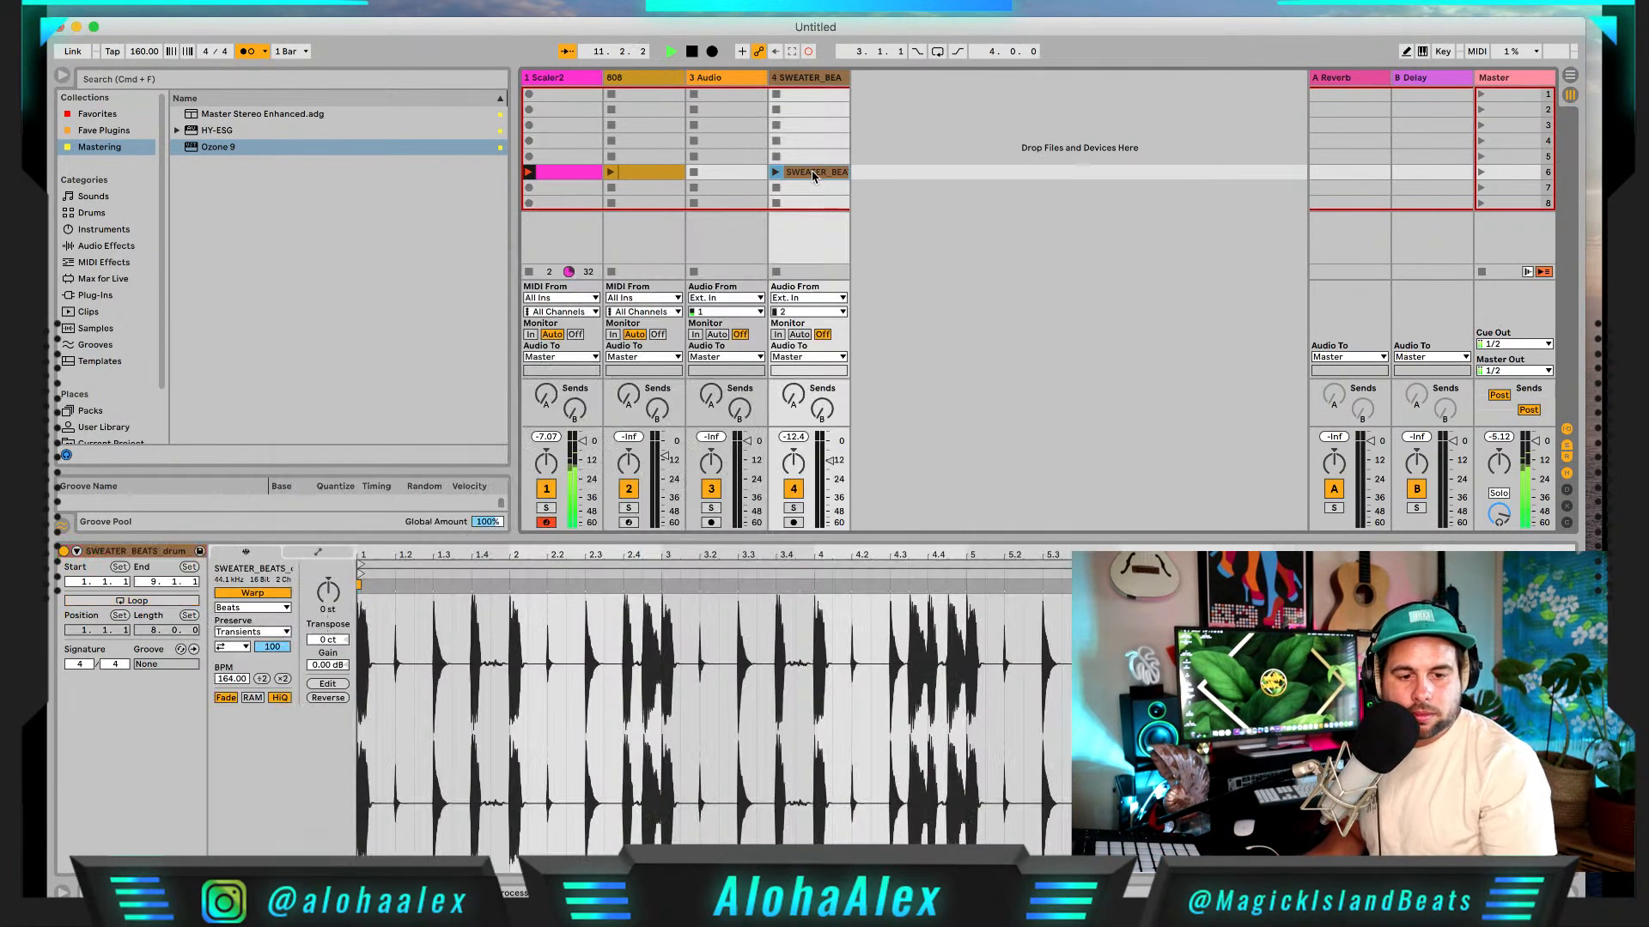
left_click(162, 601)
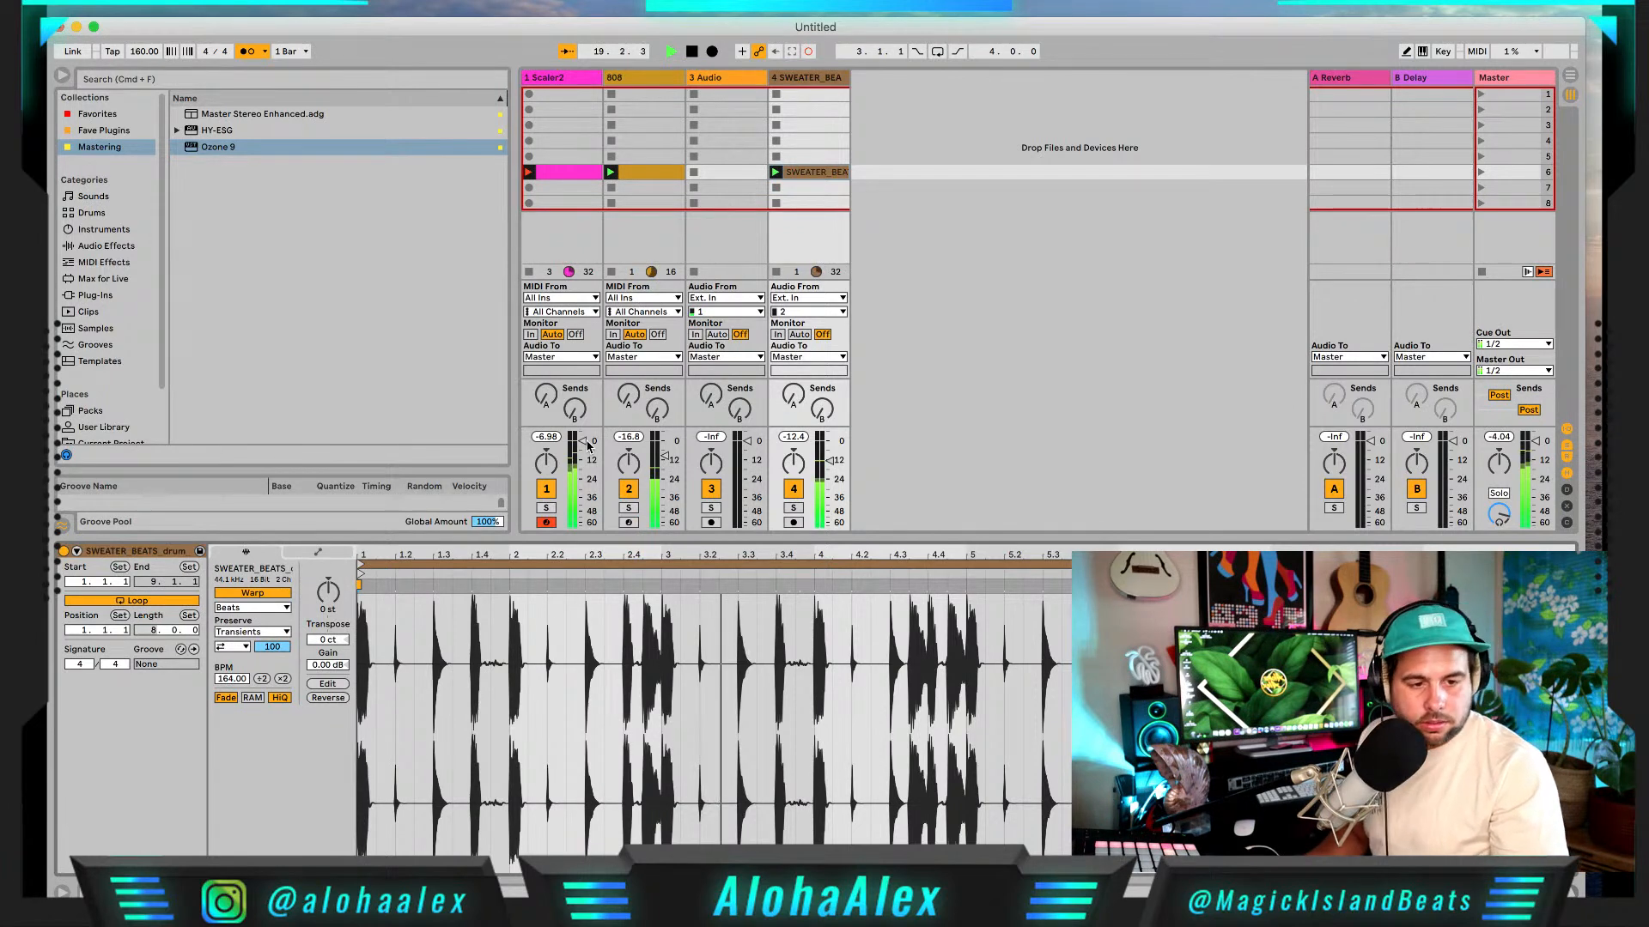
key("space")
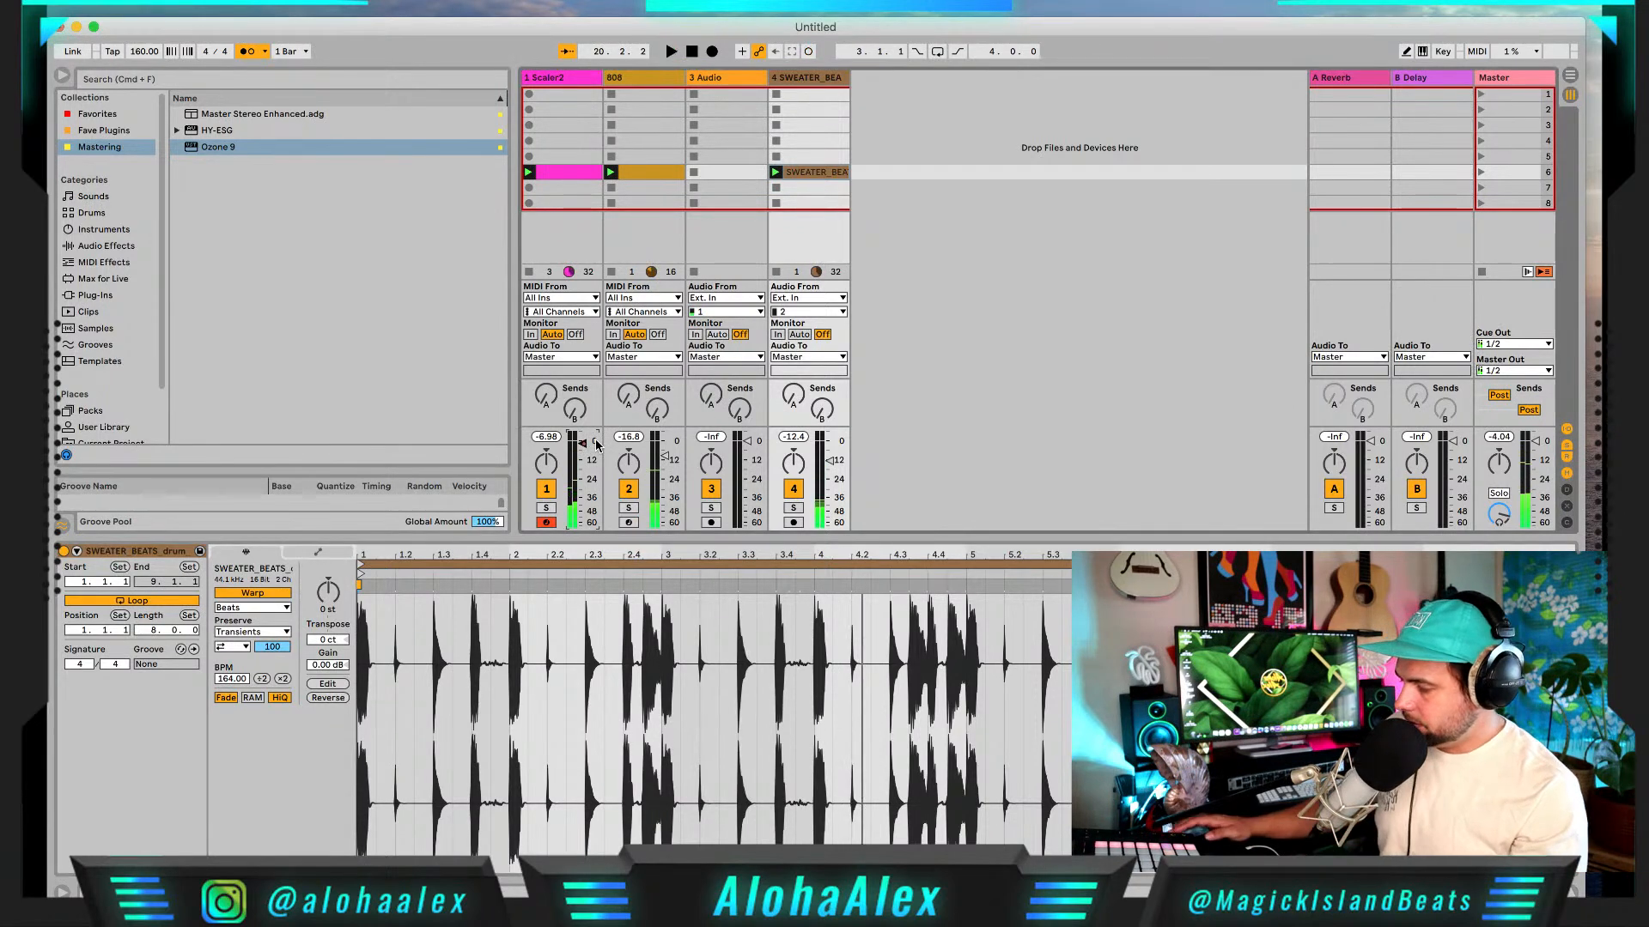
key("space")
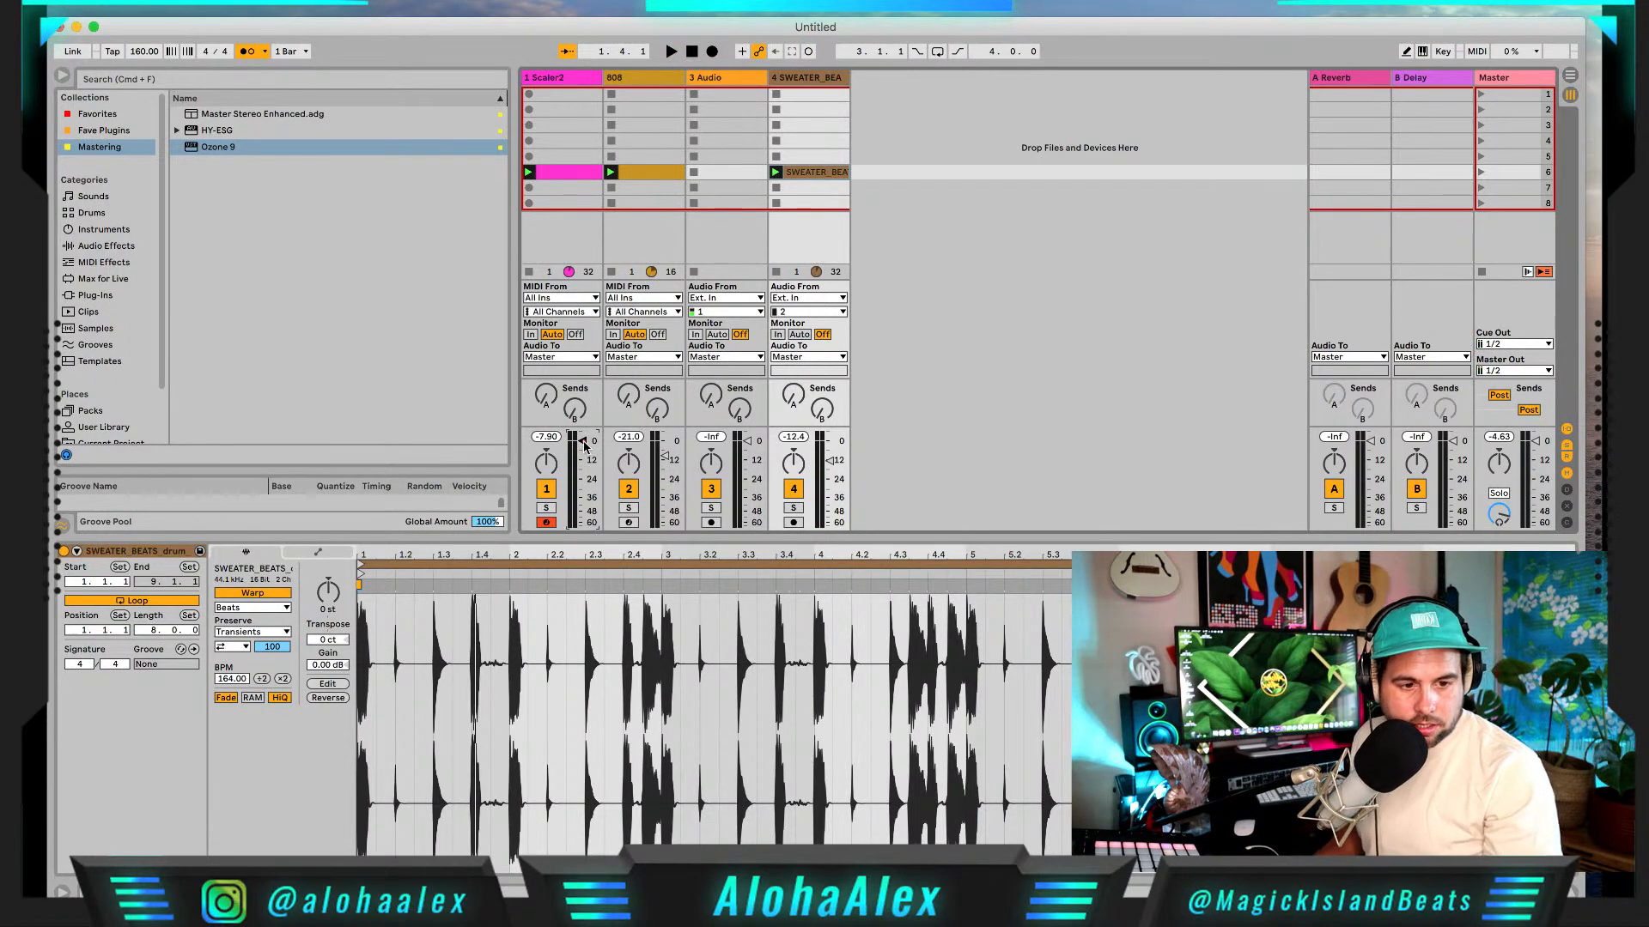
Step: Re-enable the volume automation on the Scaler2 track
left_click(584, 445)
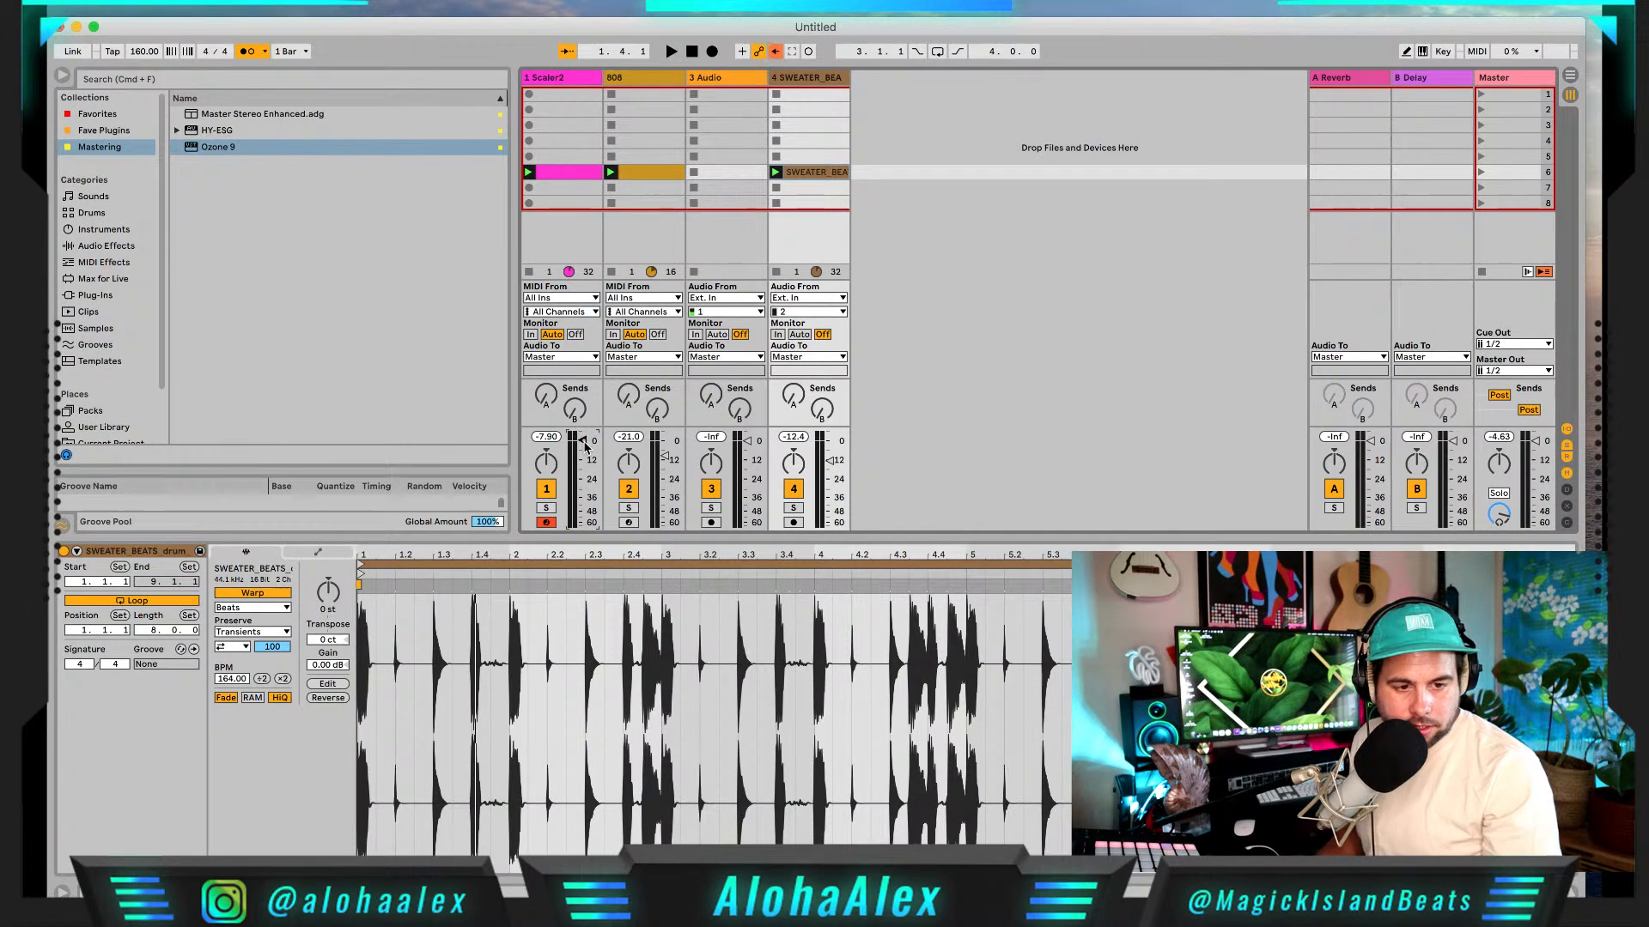
right_click(583, 445)
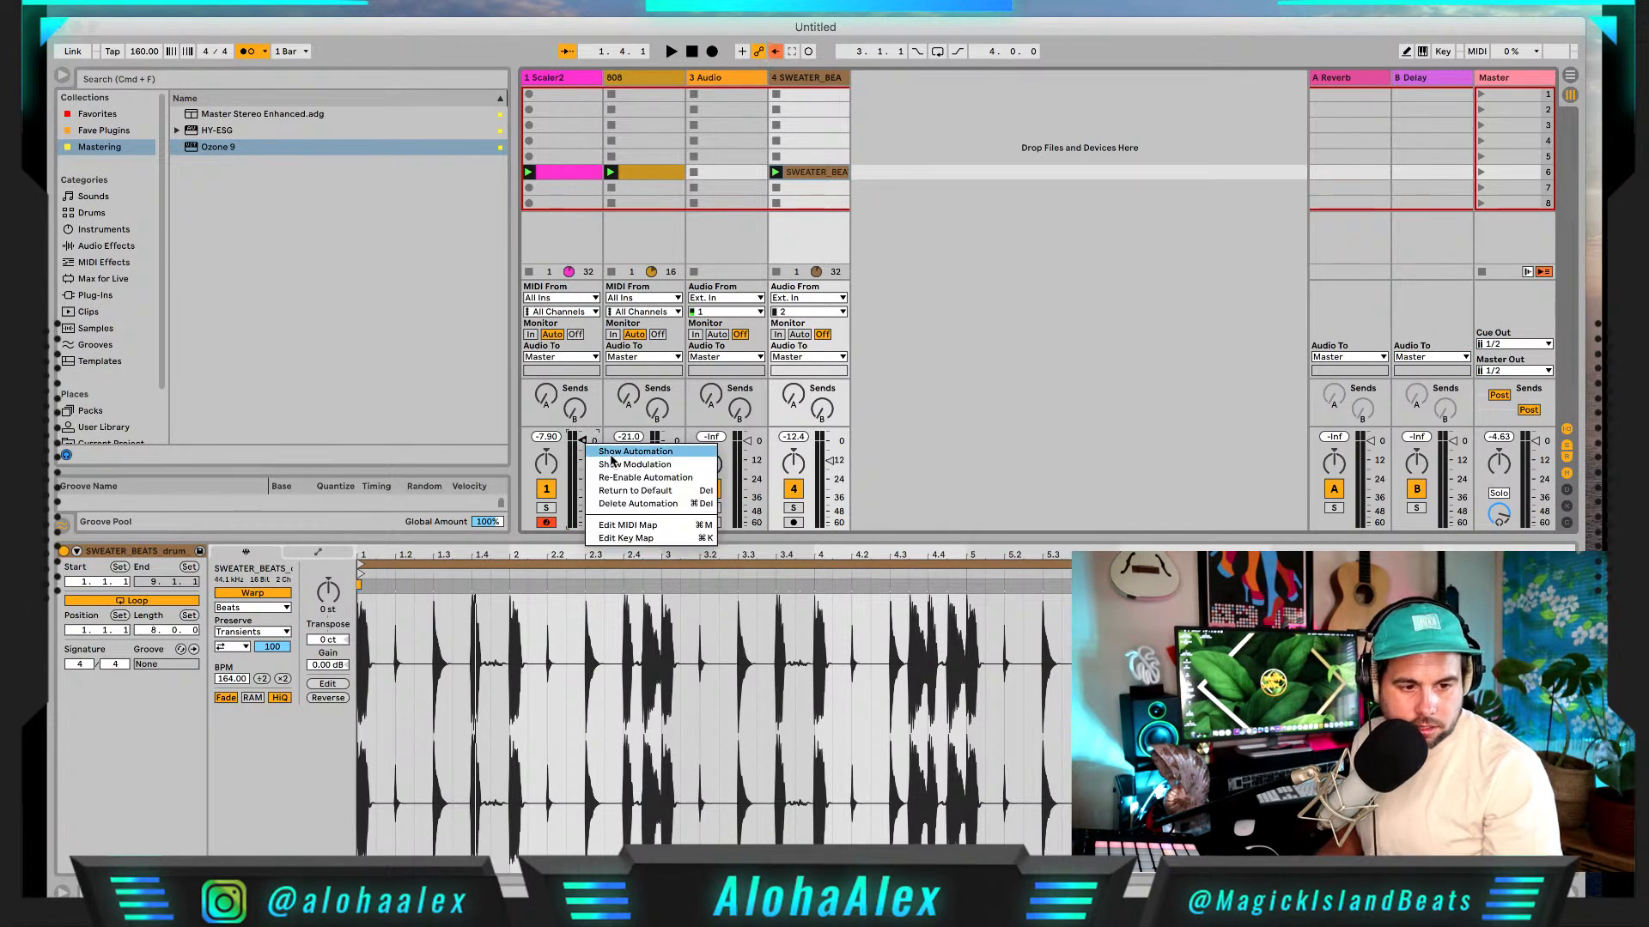
left_click(646, 477)
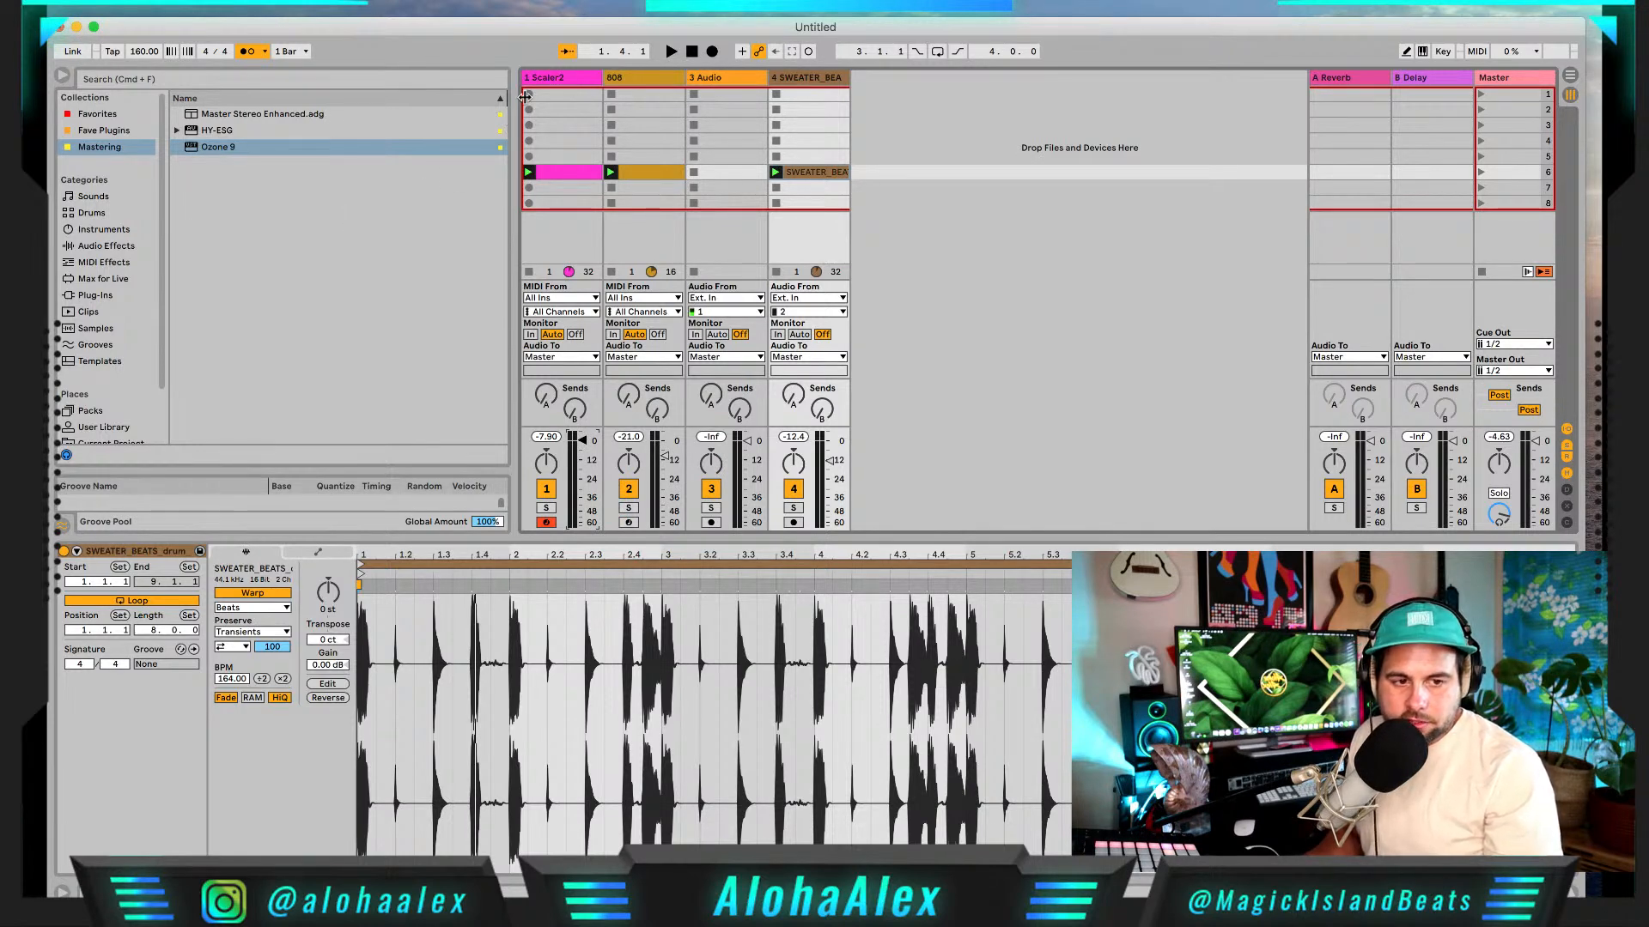
Step: Close the Scaler2 plugin window and add the HY-ESG effect to the Scaler2 track
left_click(550, 78)
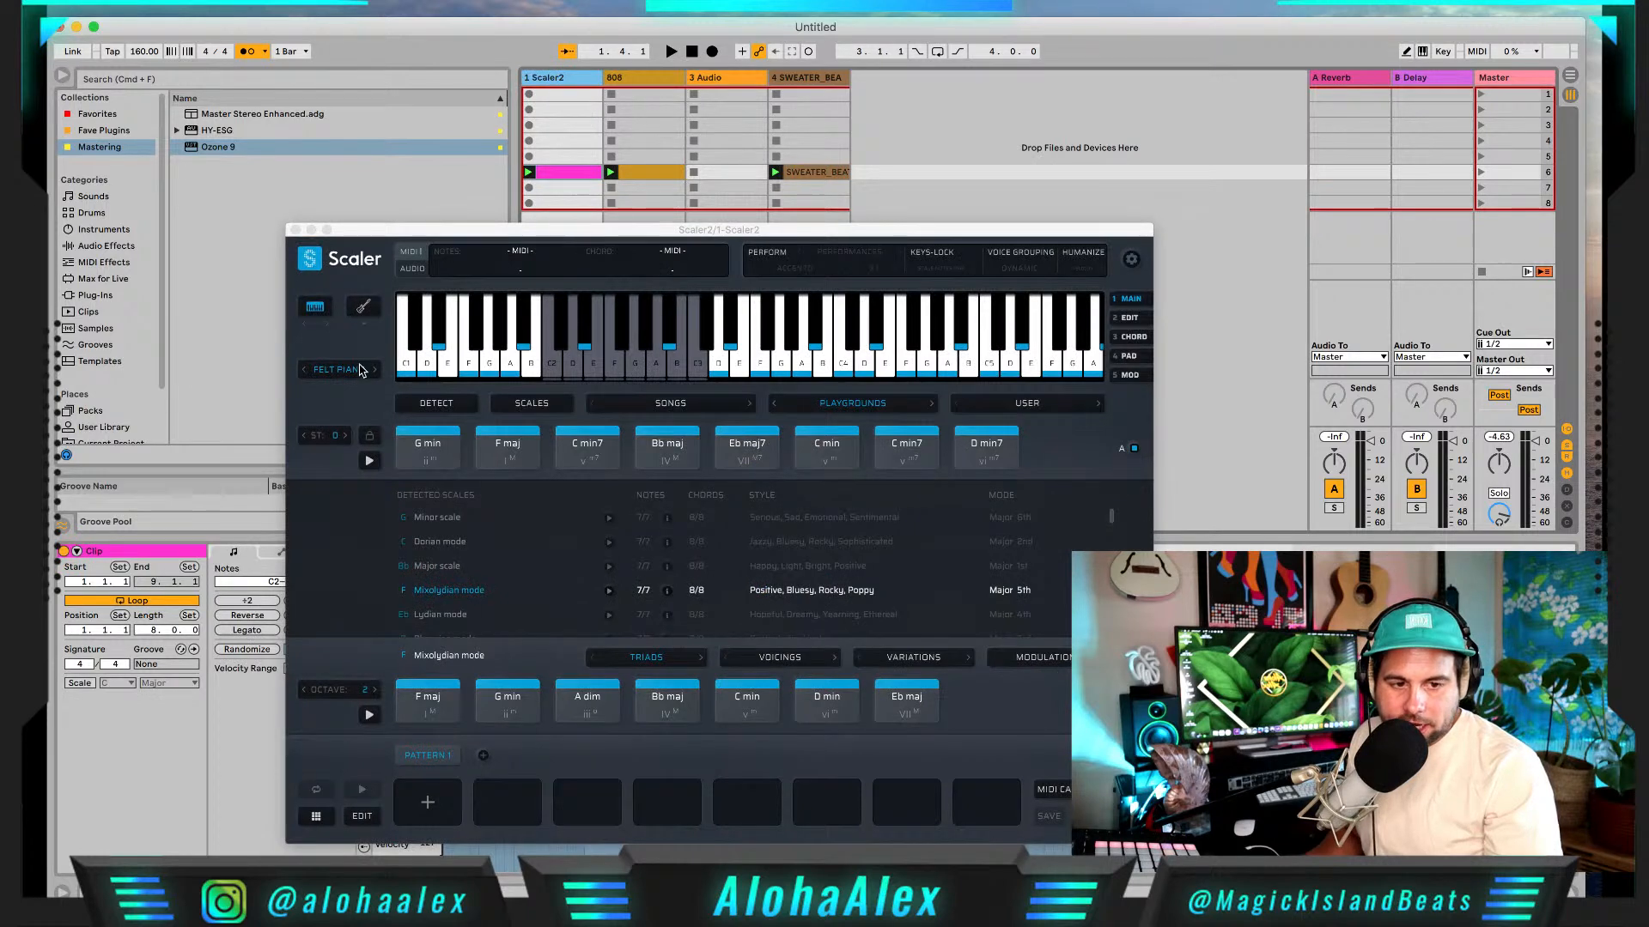
left_click(295, 230)
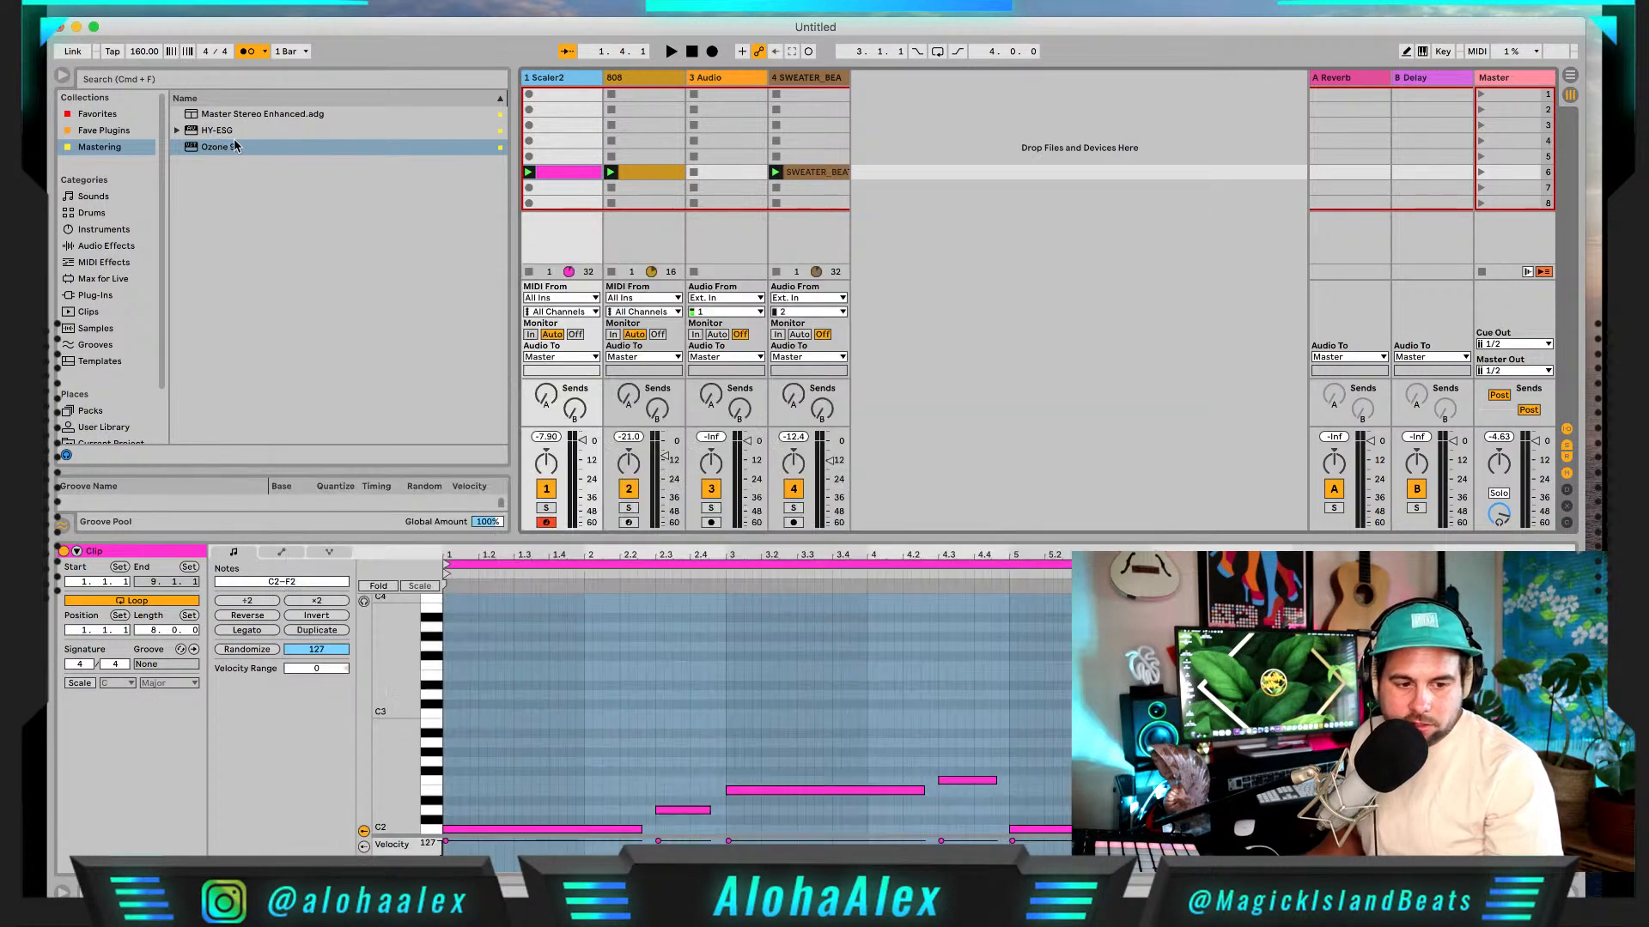
key("space")
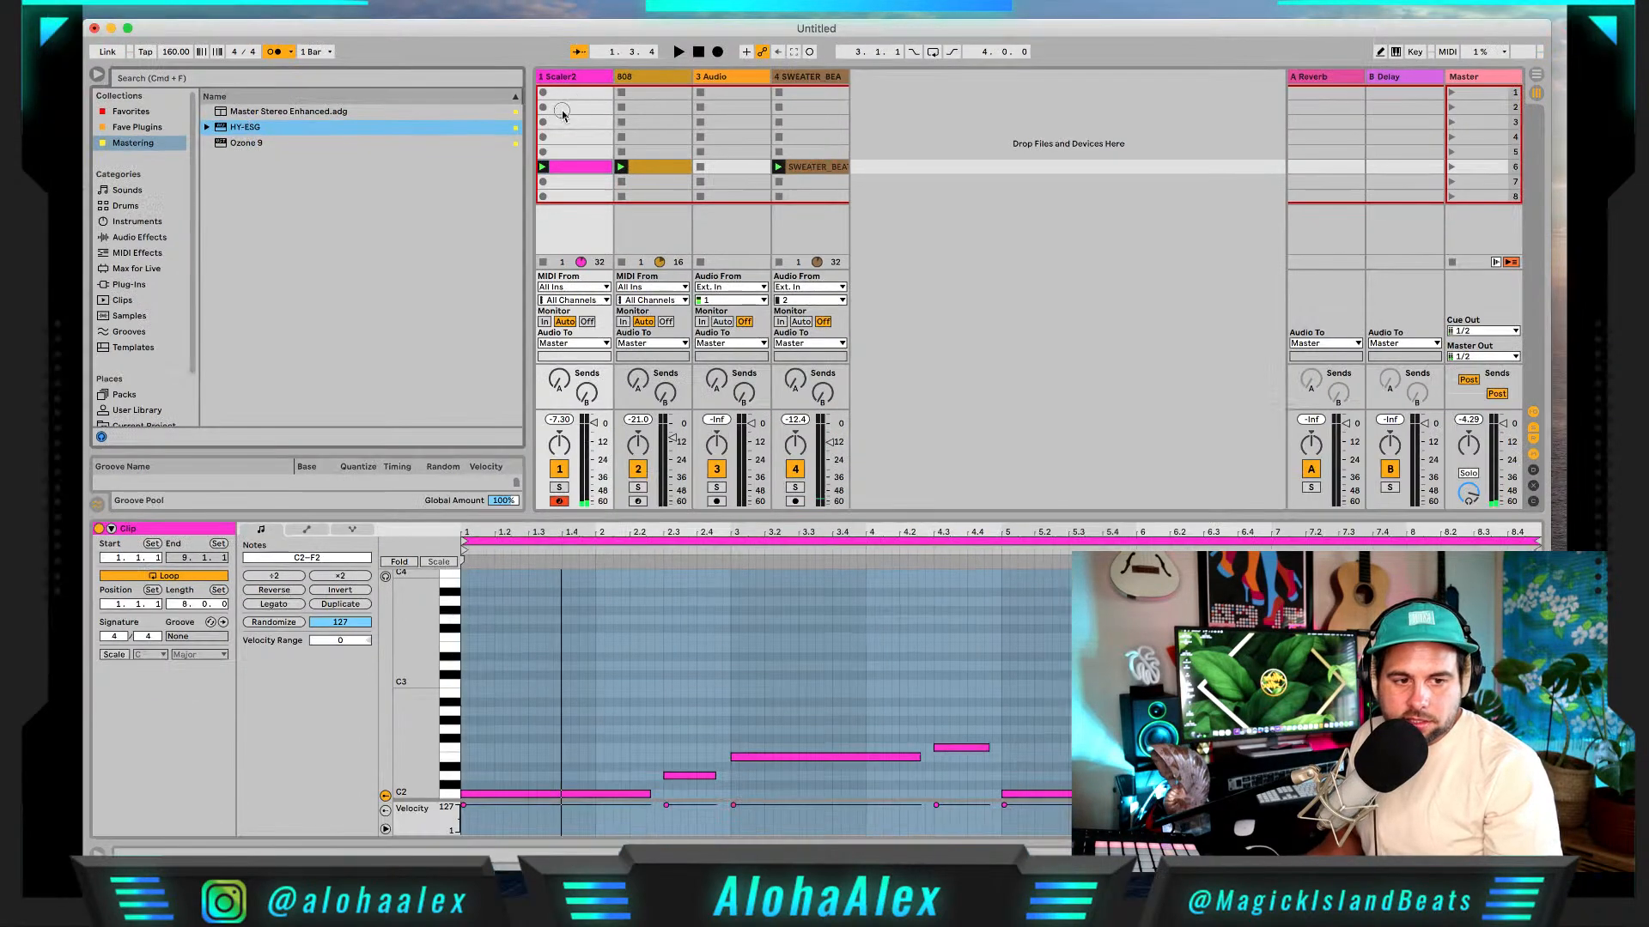
left_click(578, 79)
left_click_drag(245, 127, 578, 80)
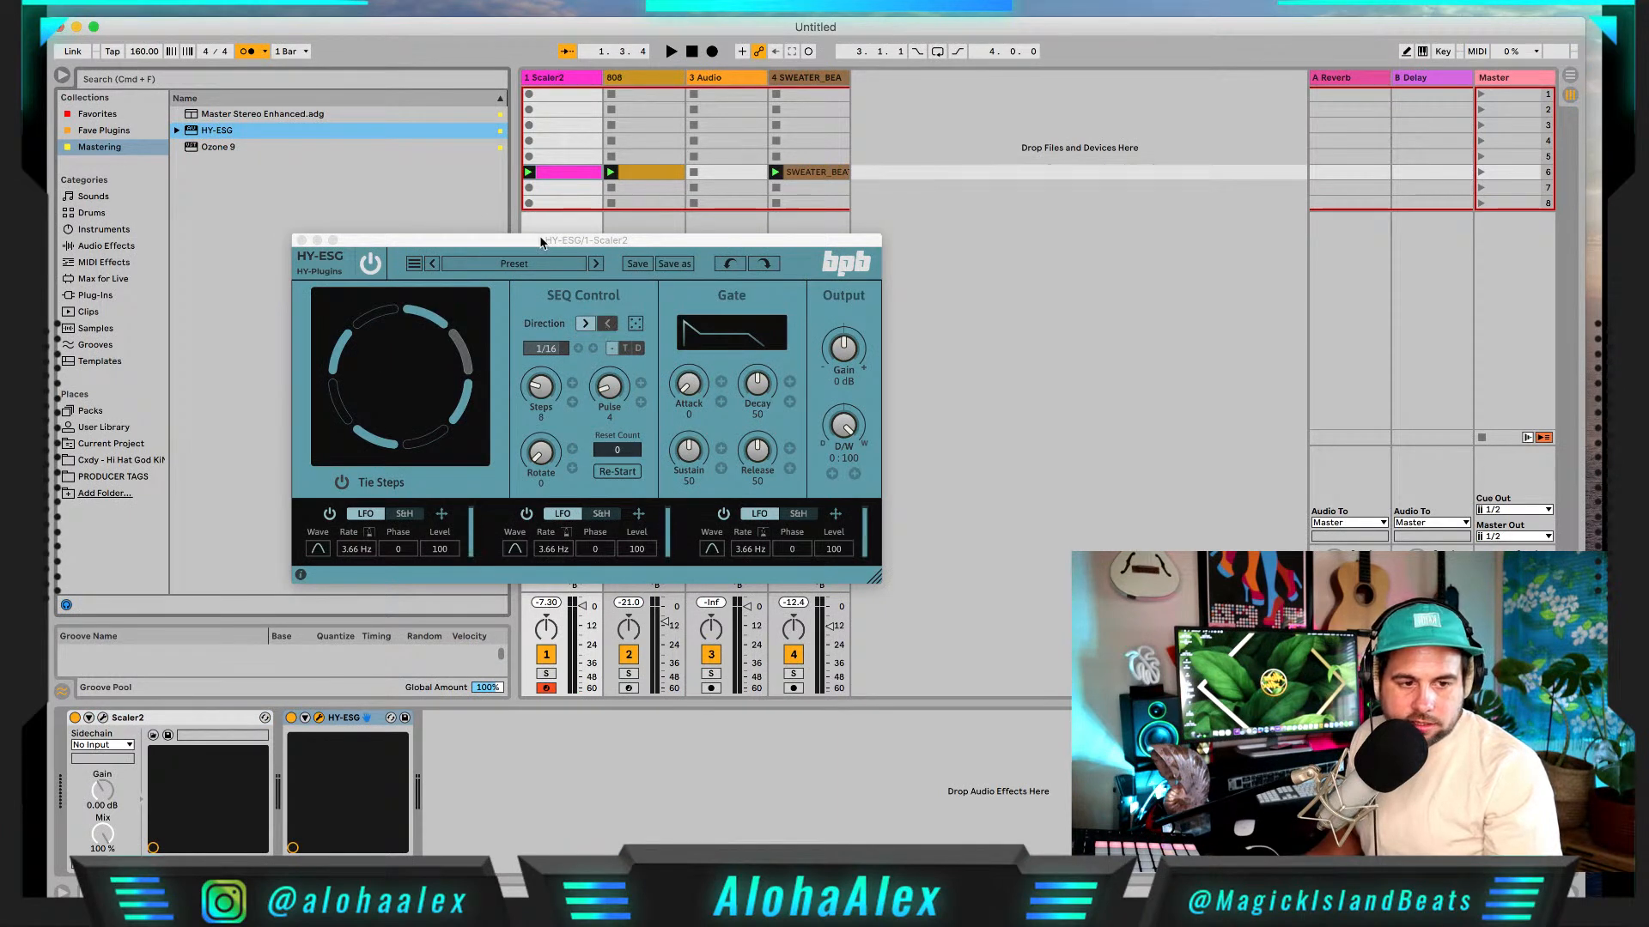
Step: Play the clips with HY-ESG bypassed and the metronome off, and switch the effect back on to compare
left_click_drag(545, 241, 869, 238)
left_click(692, 262)
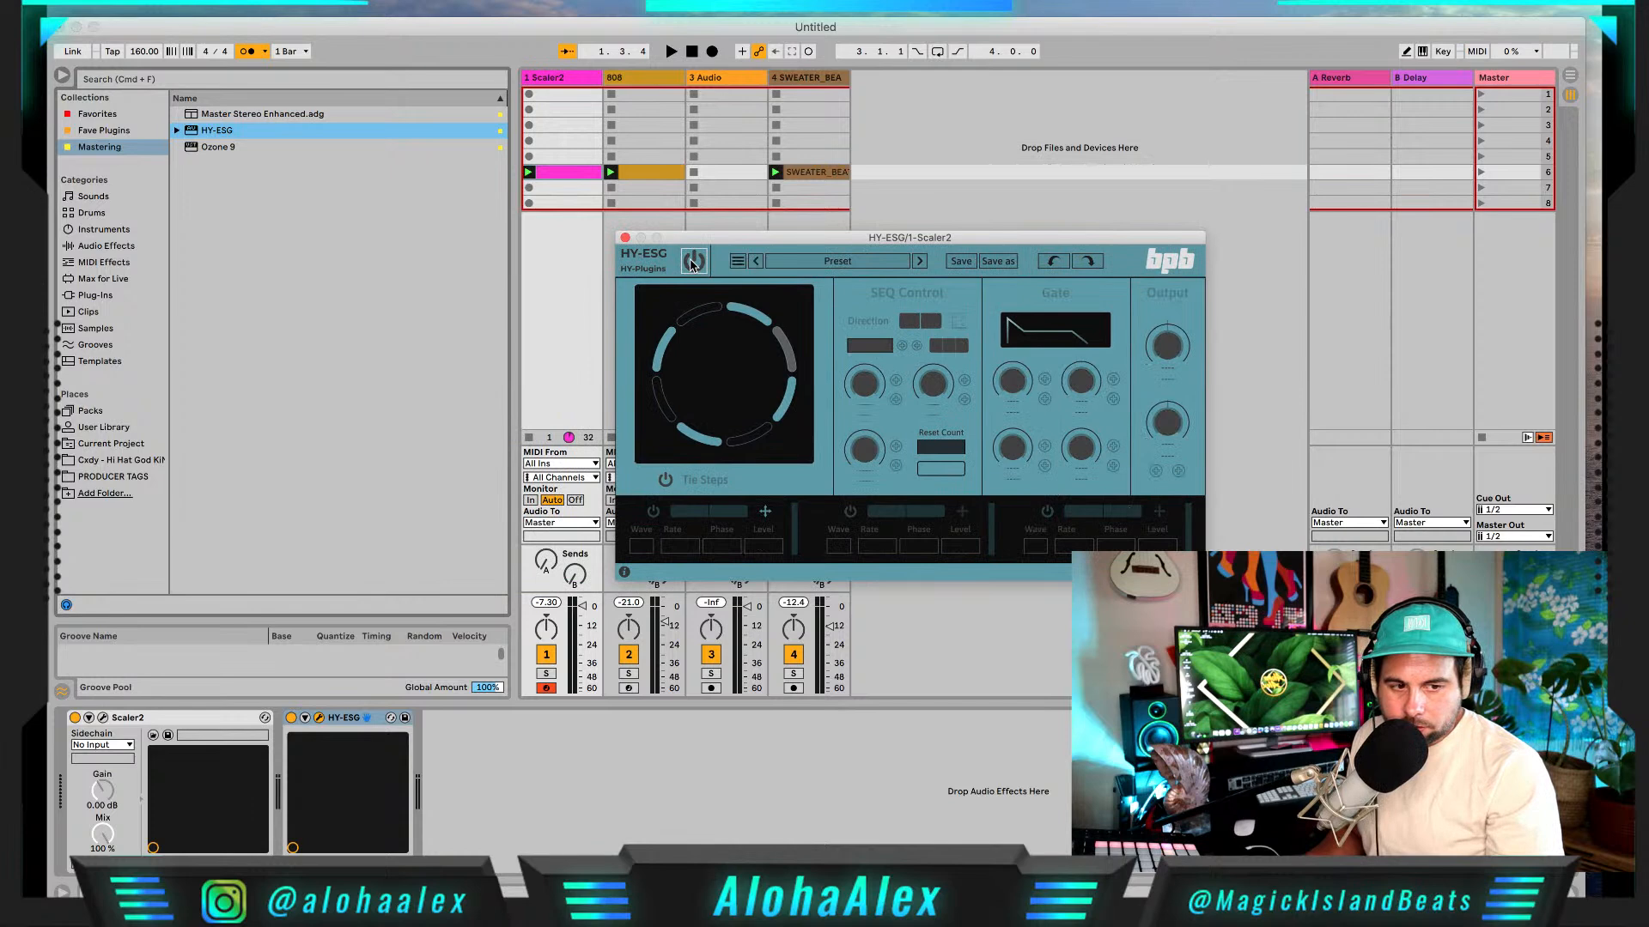
key("space")
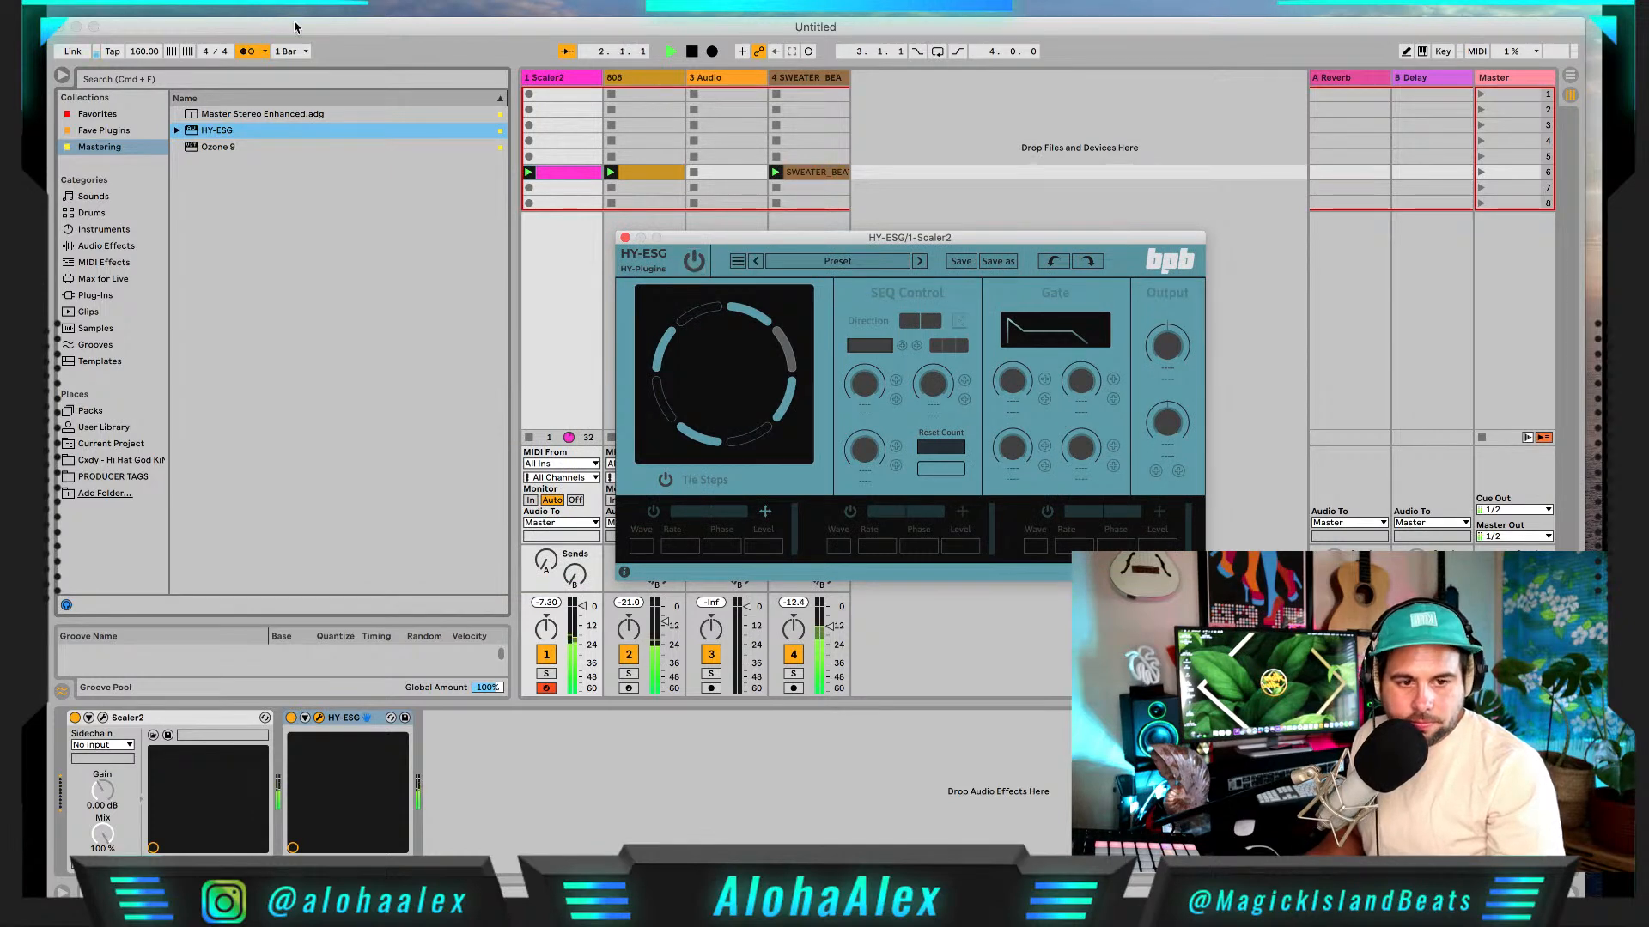
left_click(244, 50)
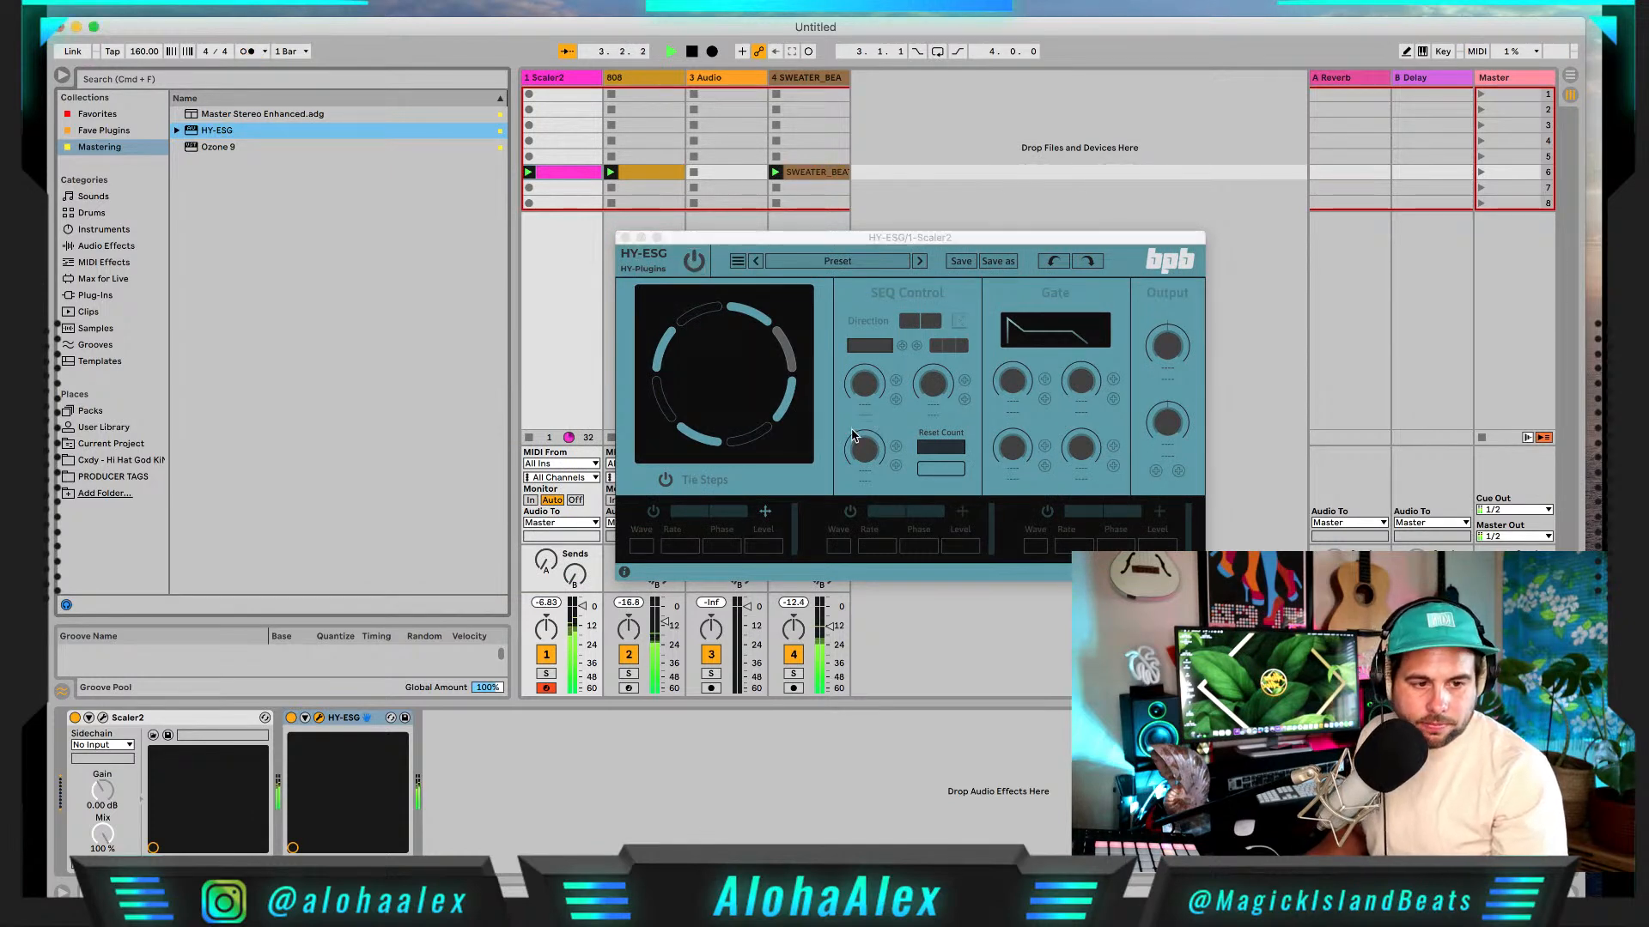
left_click(695, 271)
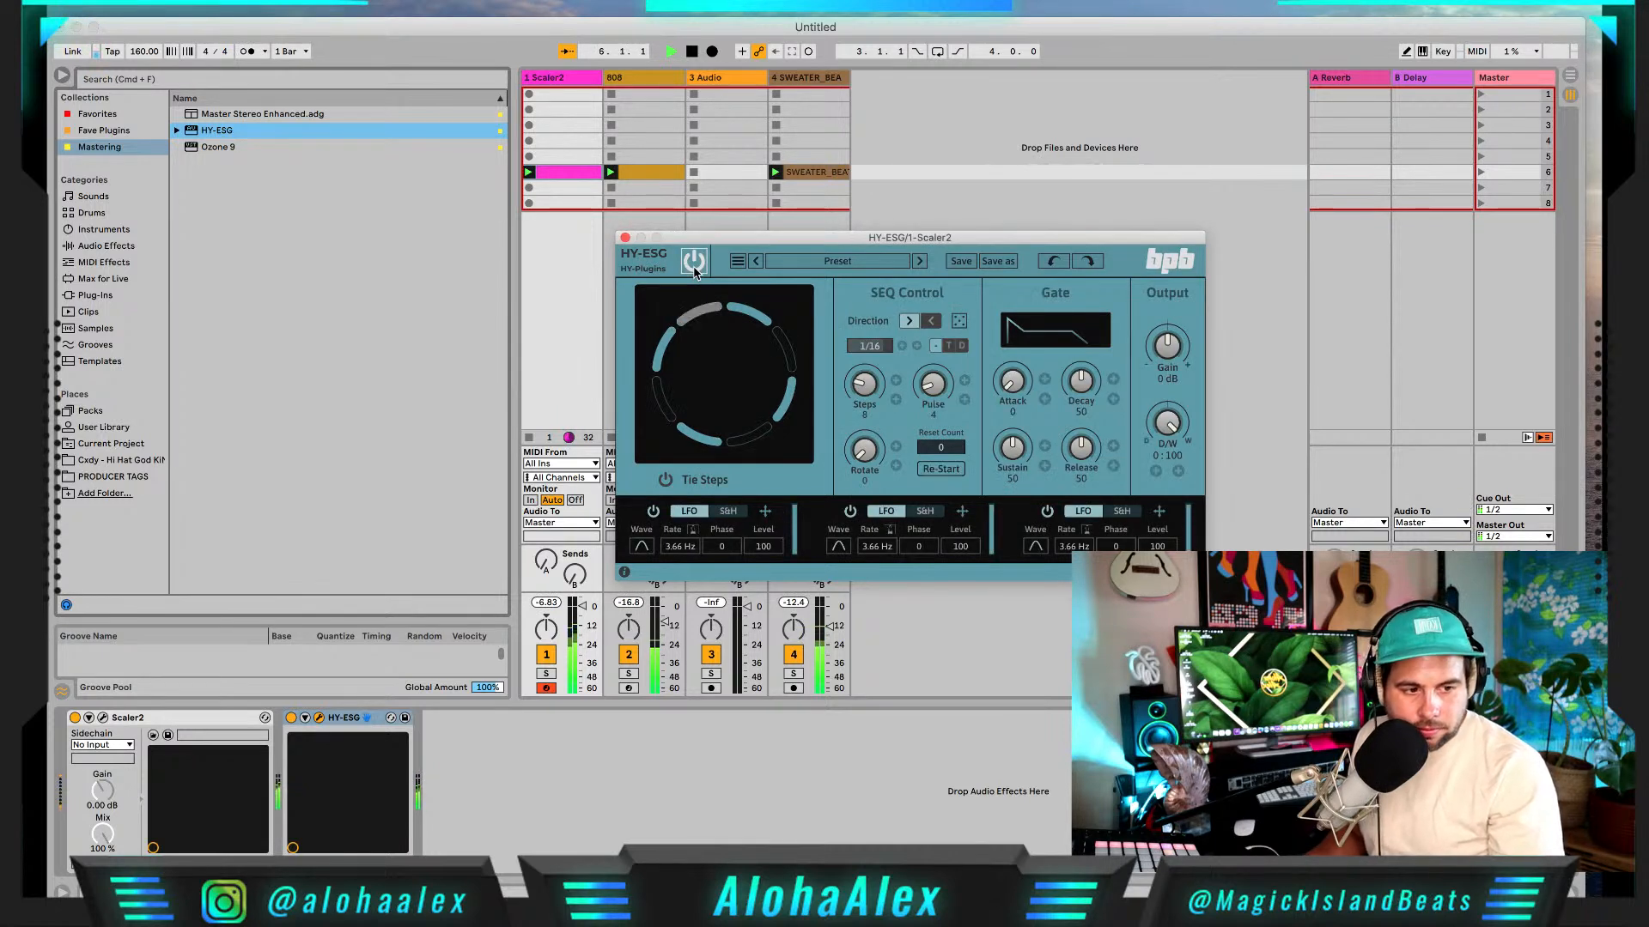
Step: Set HY-ESG's output gain to +3.04 dB, the sequencer steps to 4 and the rotation to 12
mouse_move(1170, 346)
left_mouse_down()
mouse_move(1185, 317)
mouse_move(1171, 349)
left_mouse_up()
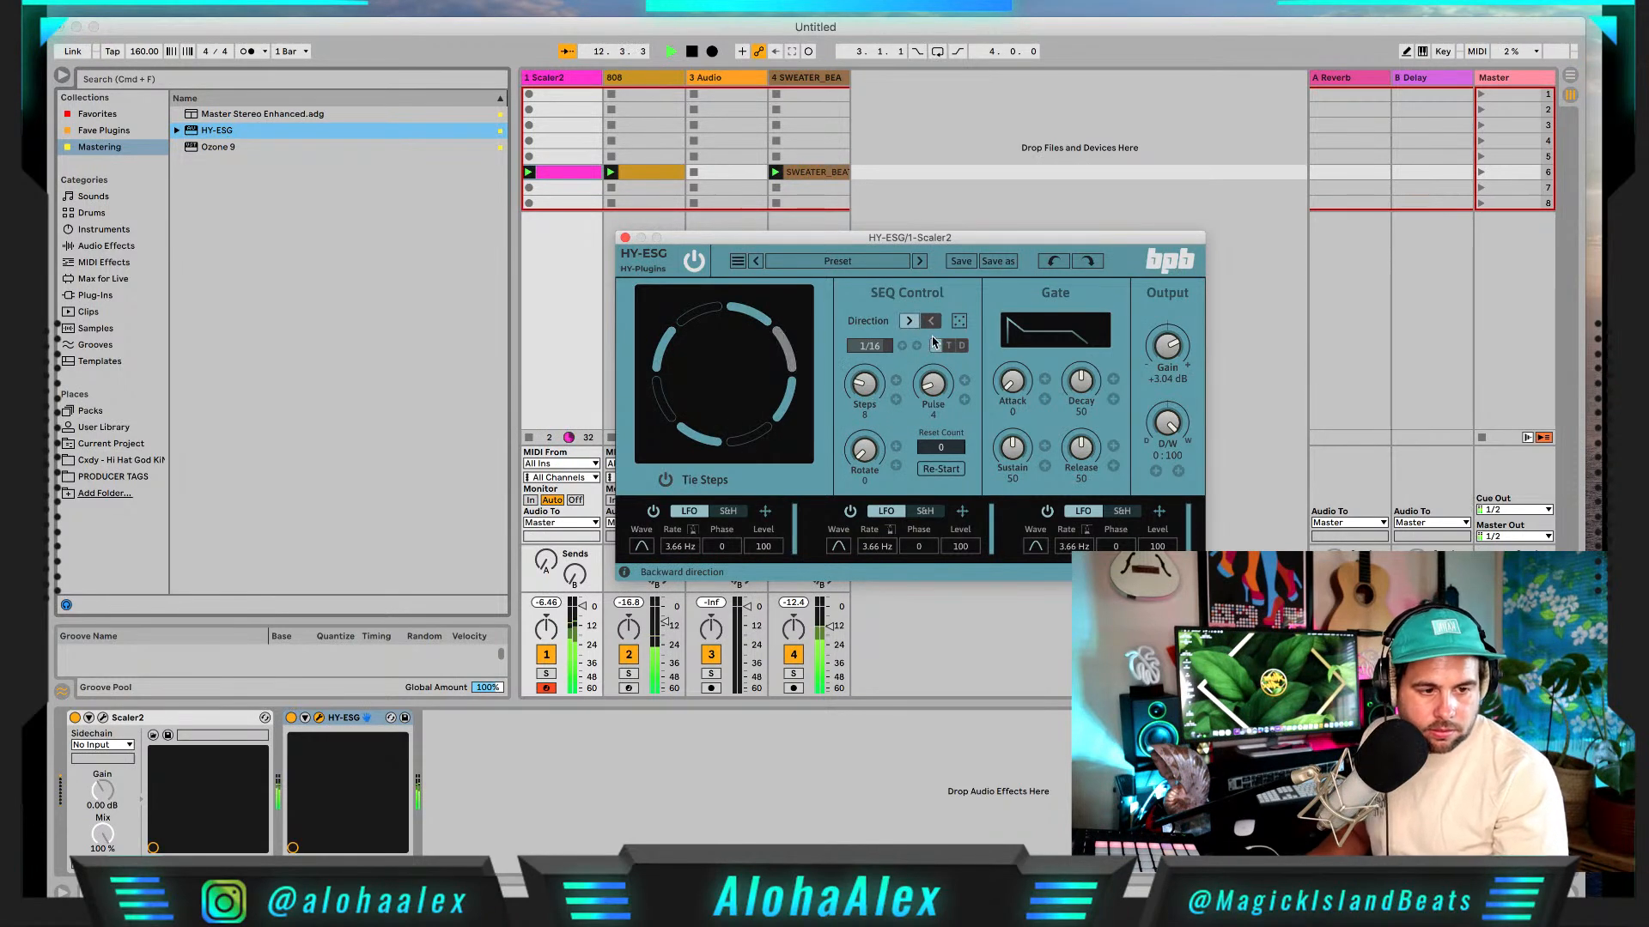
mouse_move(932, 384)
left_mouse_down()
mouse_move(935, 365)
mouse_move(928, 383)
left_mouse_up()
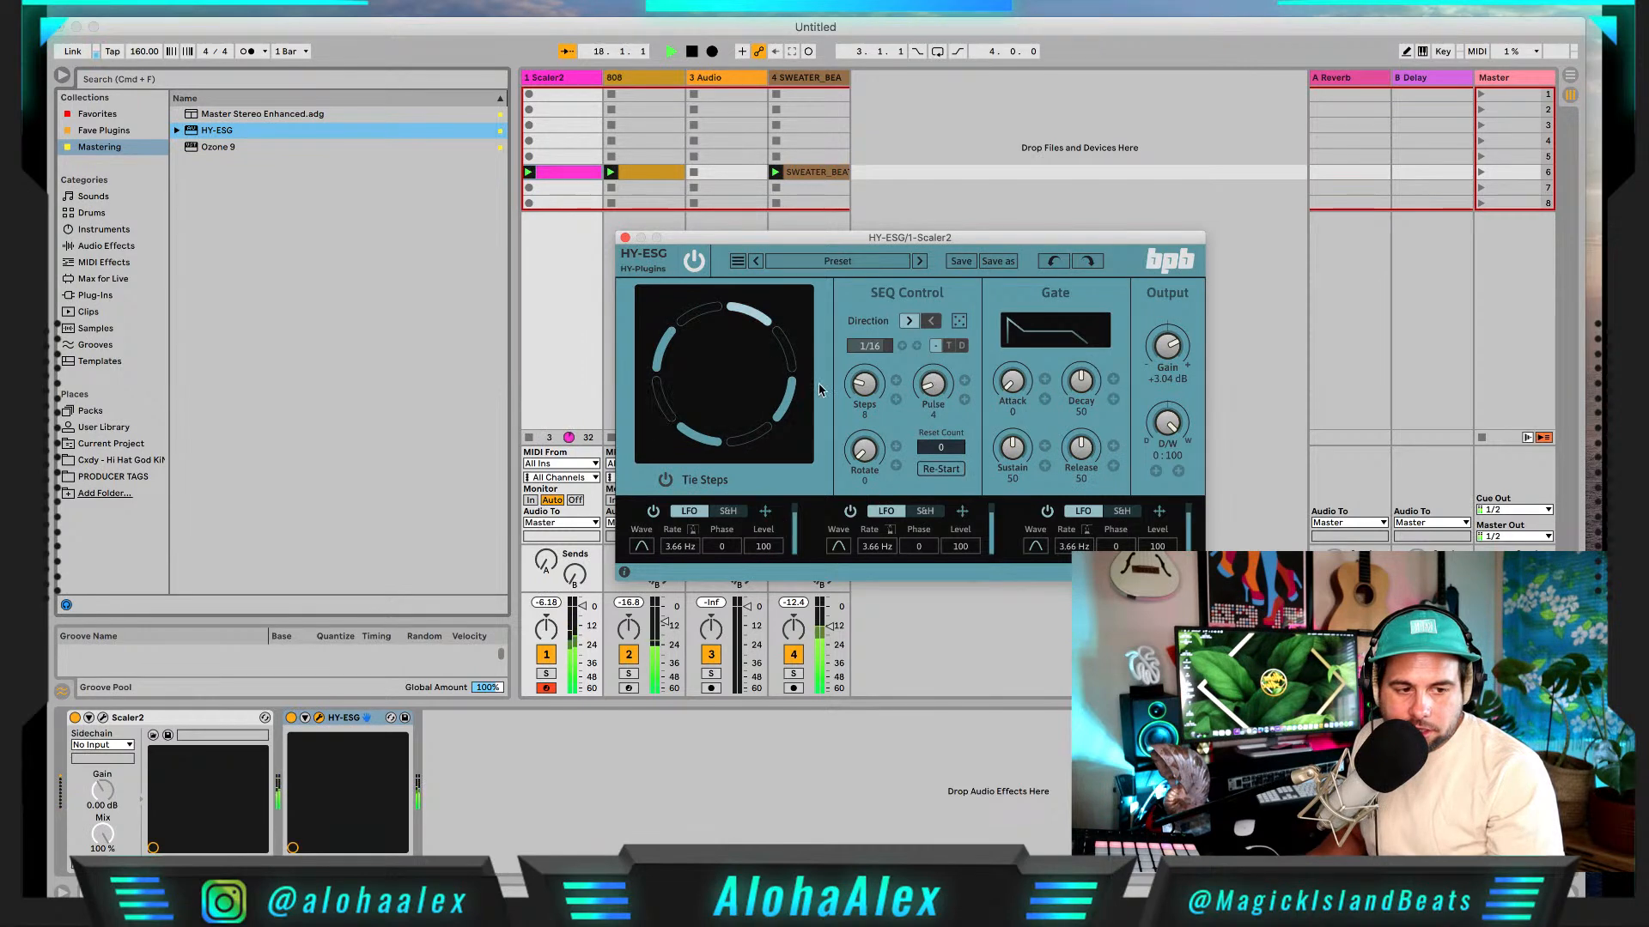
left_click_drag(876, 388, 856, 412)
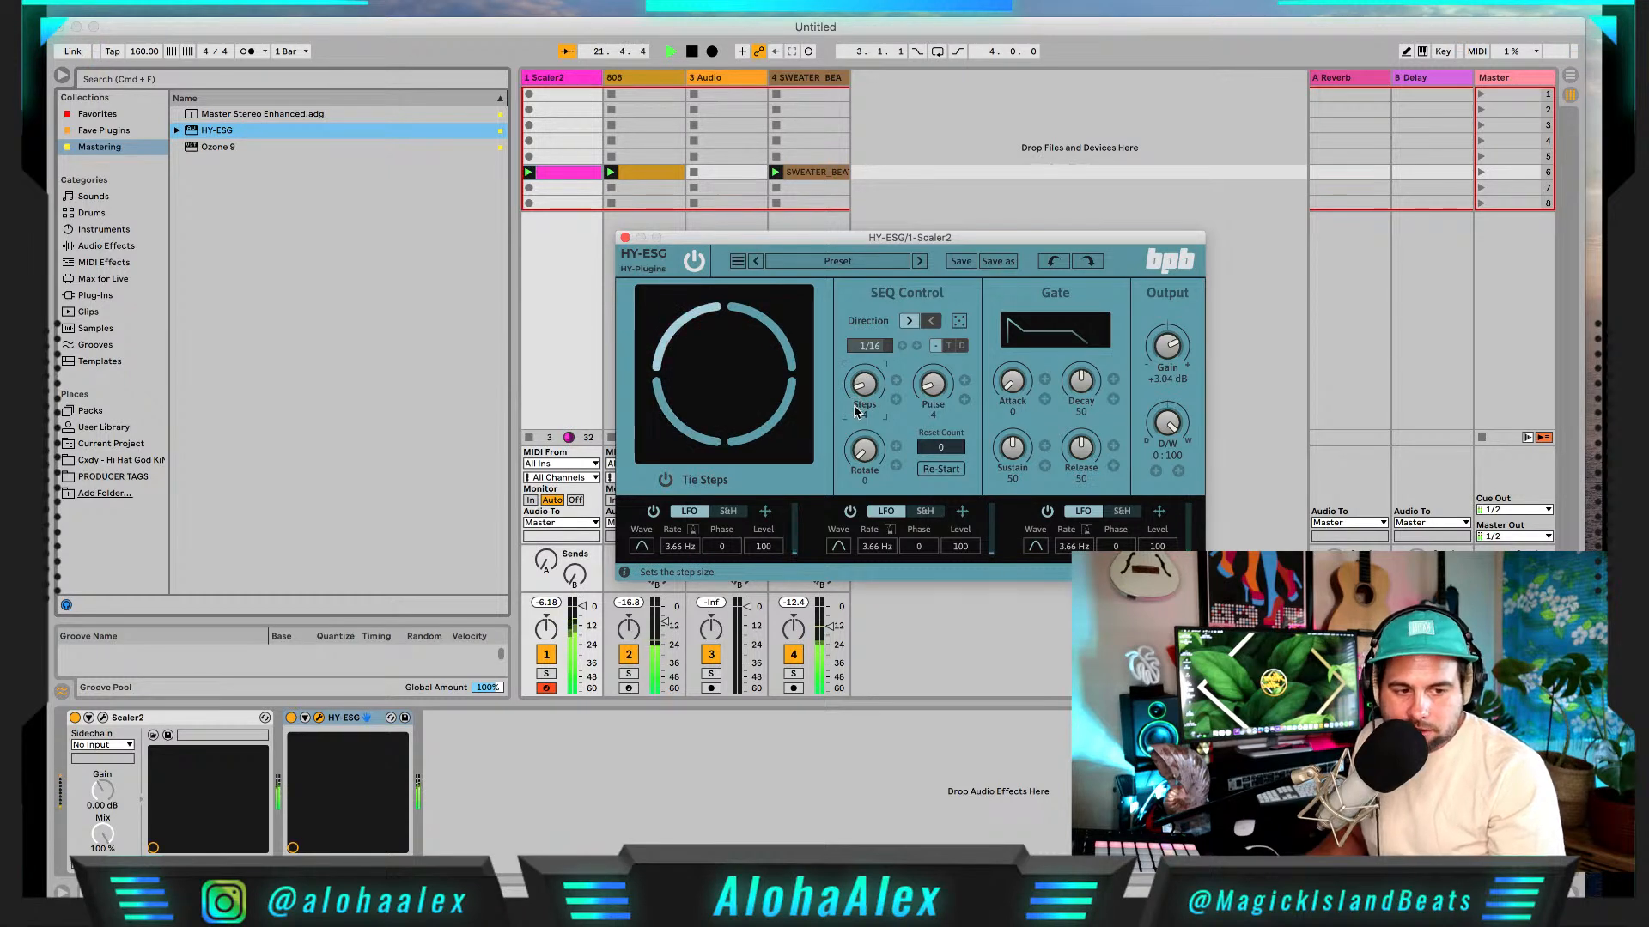
left_click_drag(865, 441, 866, 403)
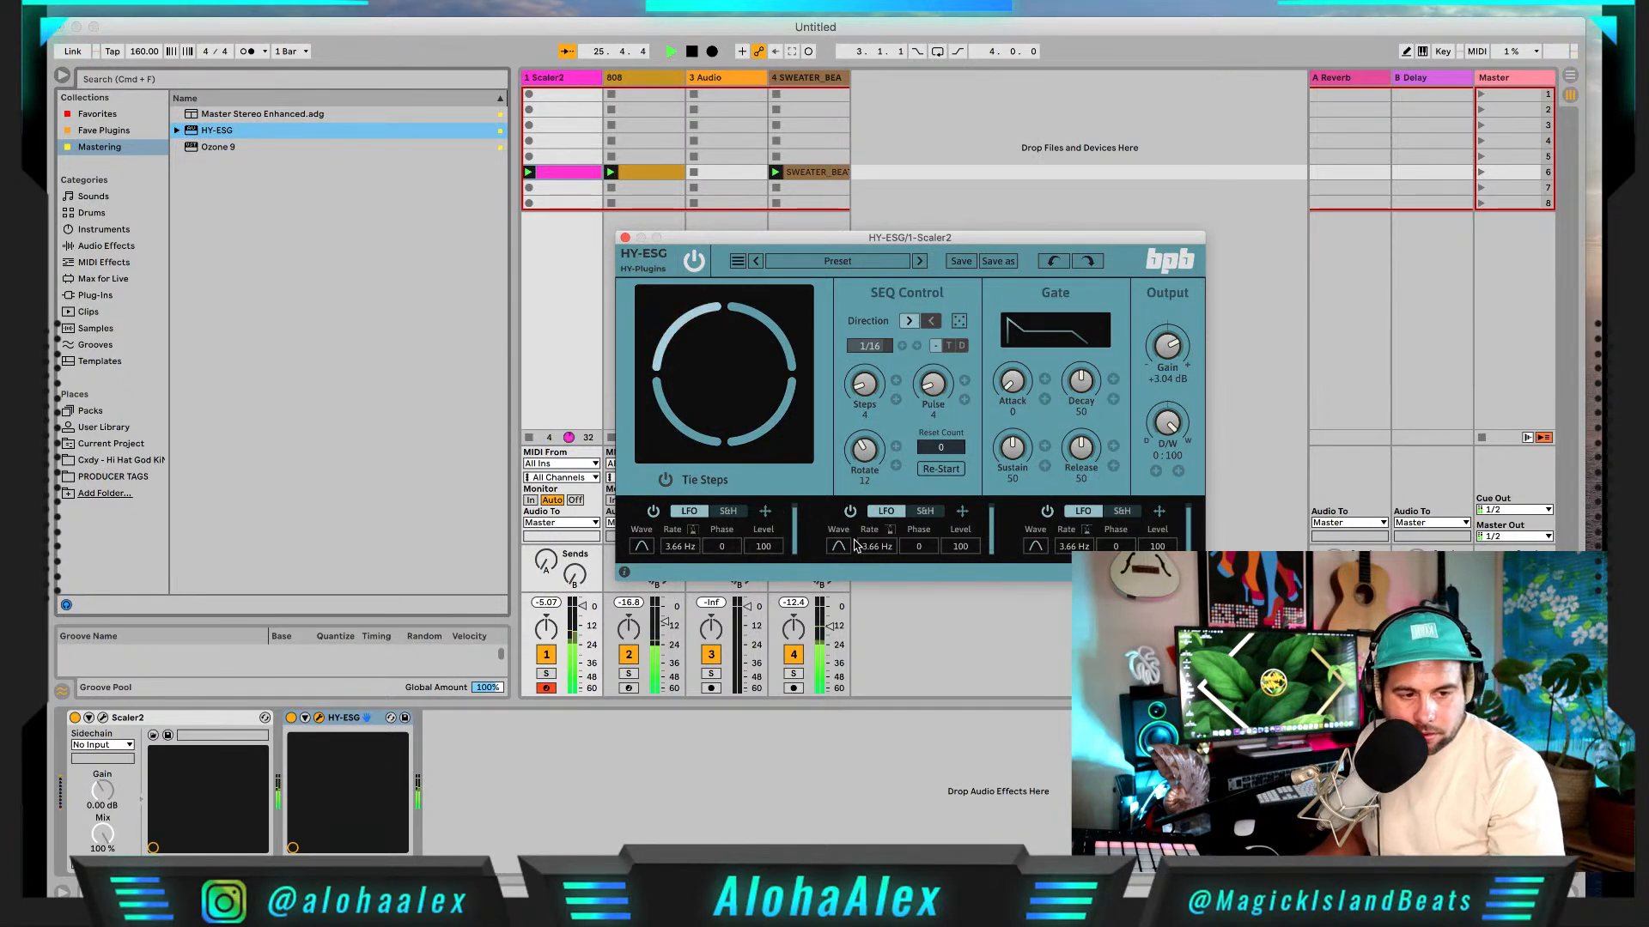
Step: Set HY-ESG's second LFO rate to 6.75 Hz and try a gate attack of 45
left_click_drag(878, 553, 872, 519)
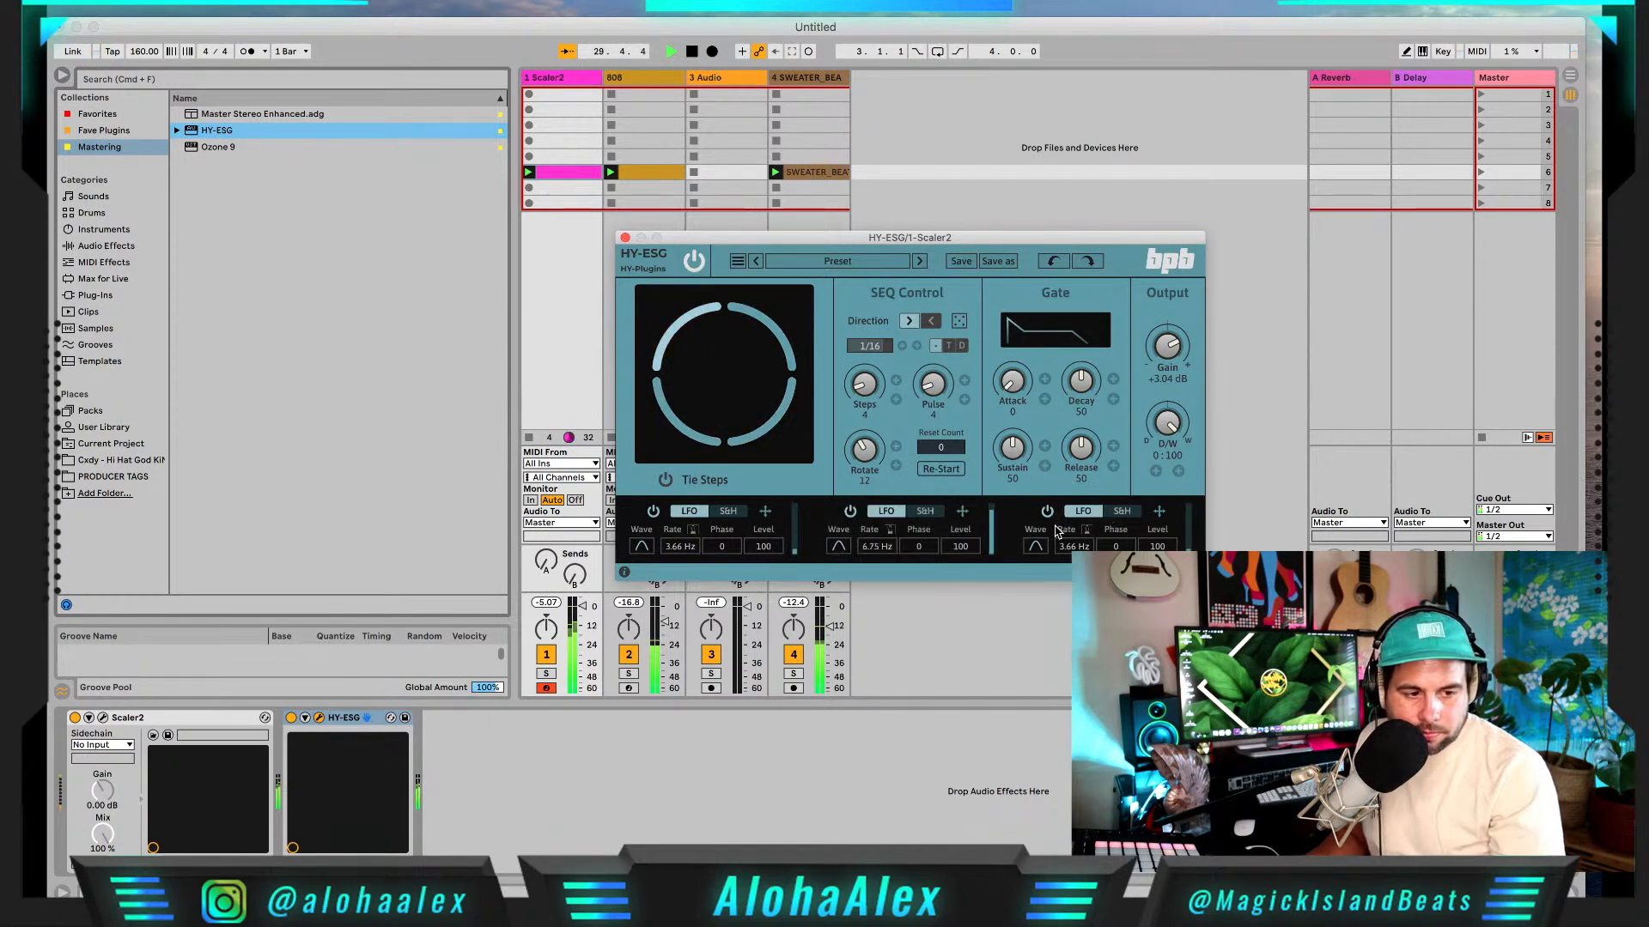
left_click(1035, 546)
left_click(1028, 475)
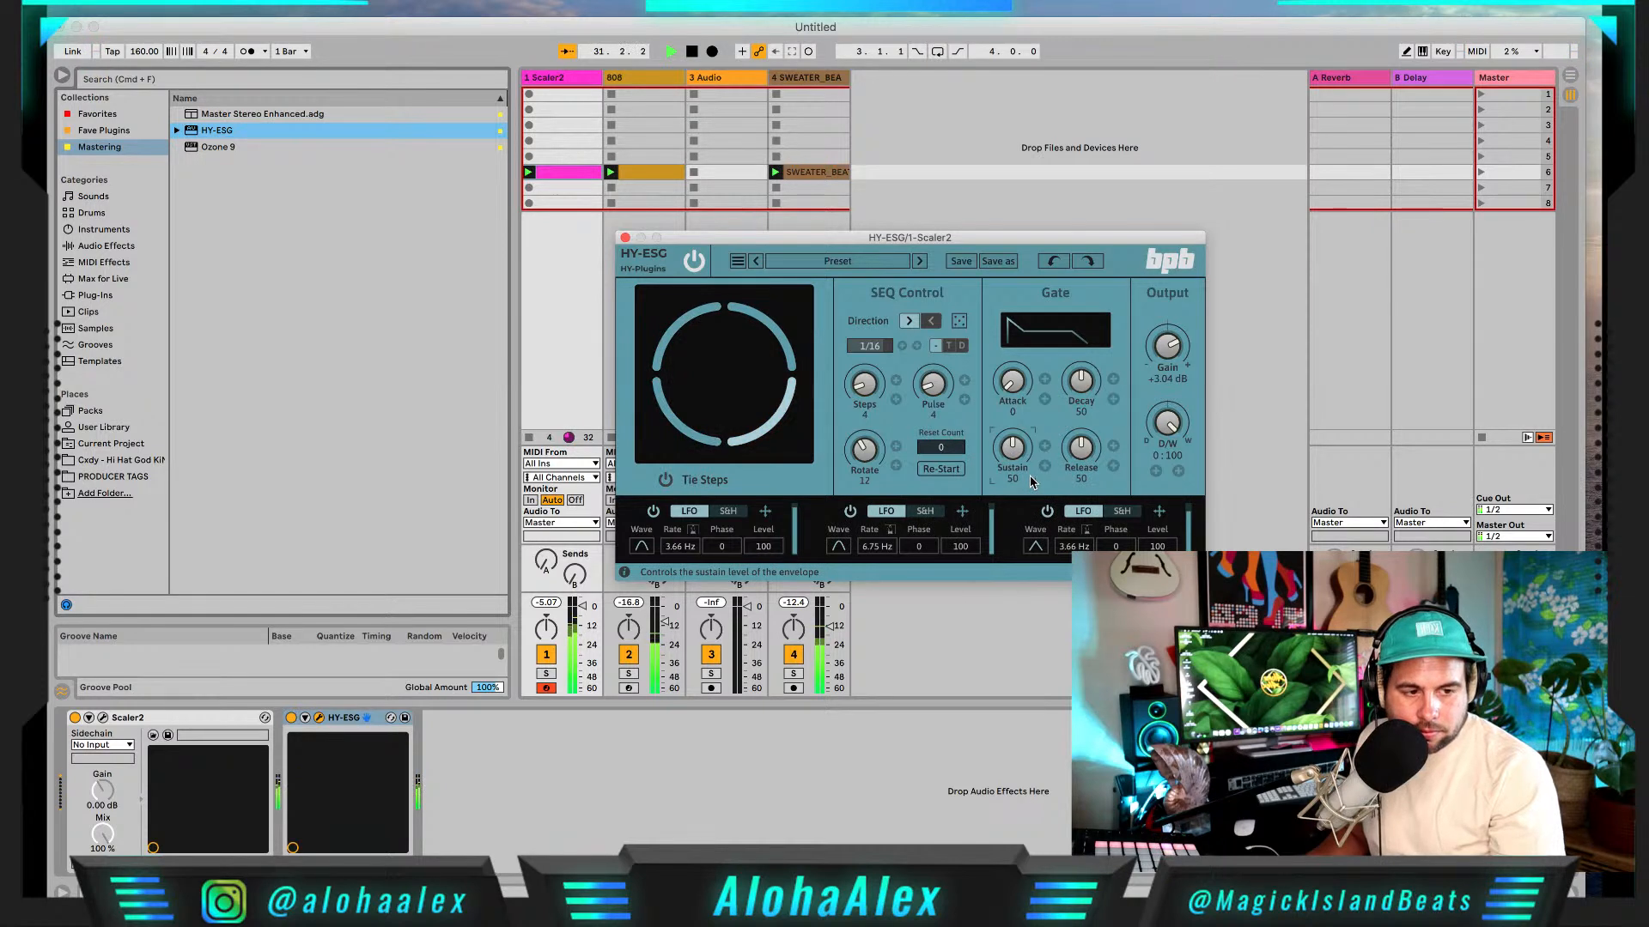
left_click_drag(1022, 385, 1045, 341)
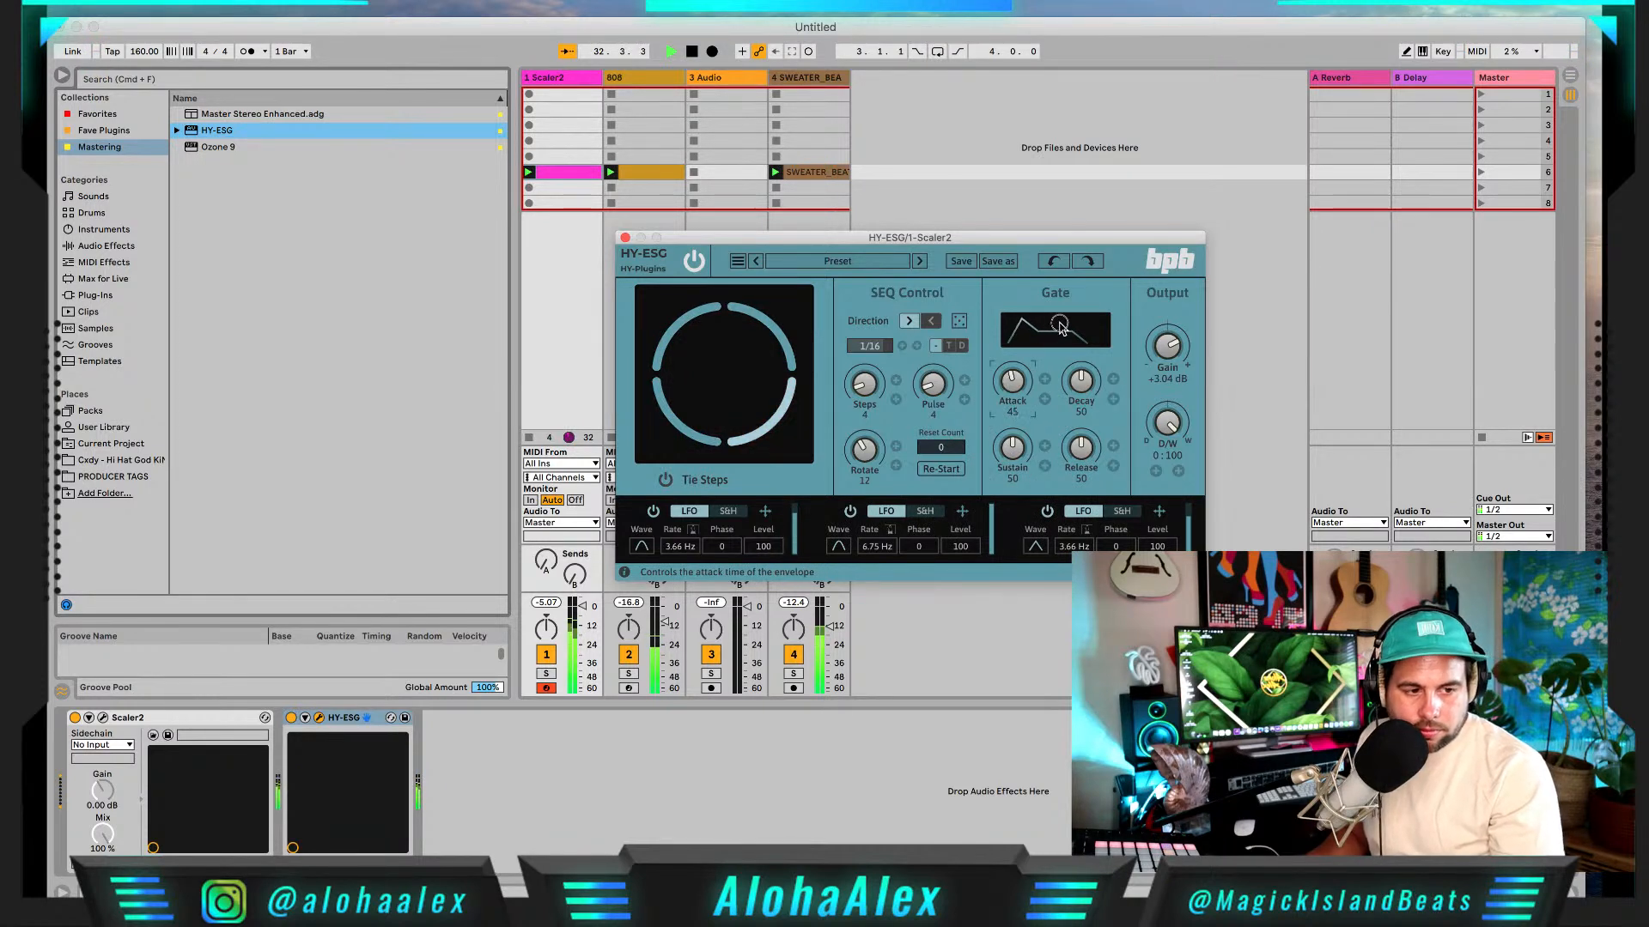
double_click(1012, 417)
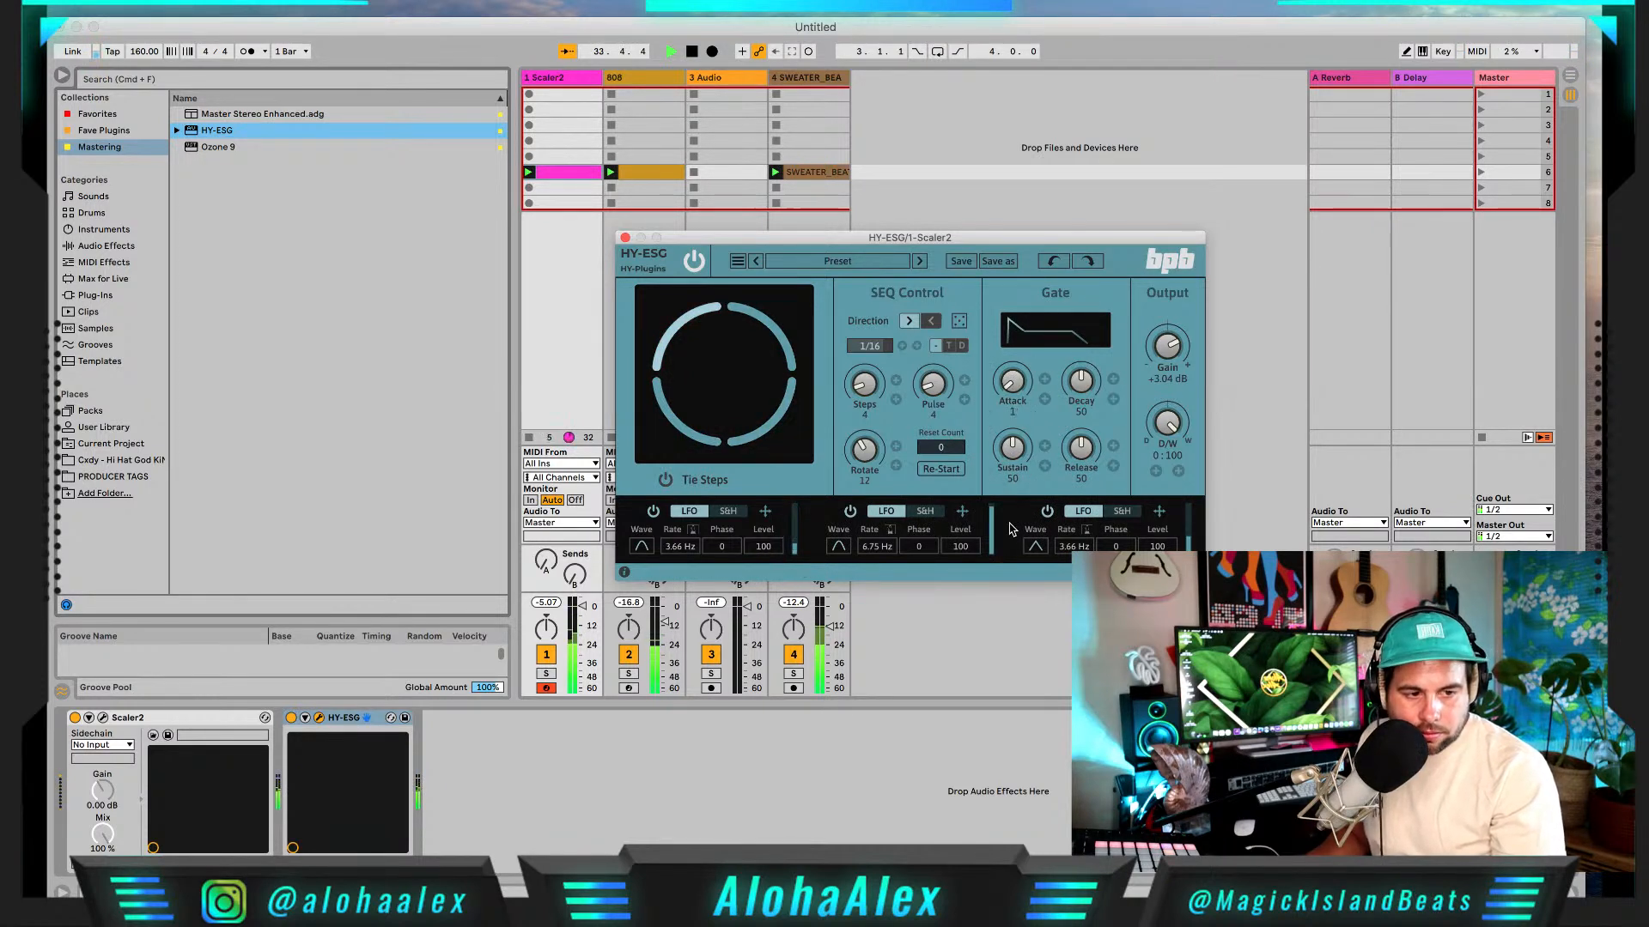
Step: Load the factory preset Demo 01 in HY-ESG
left_click(832, 261)
mouse_move(824, 281)
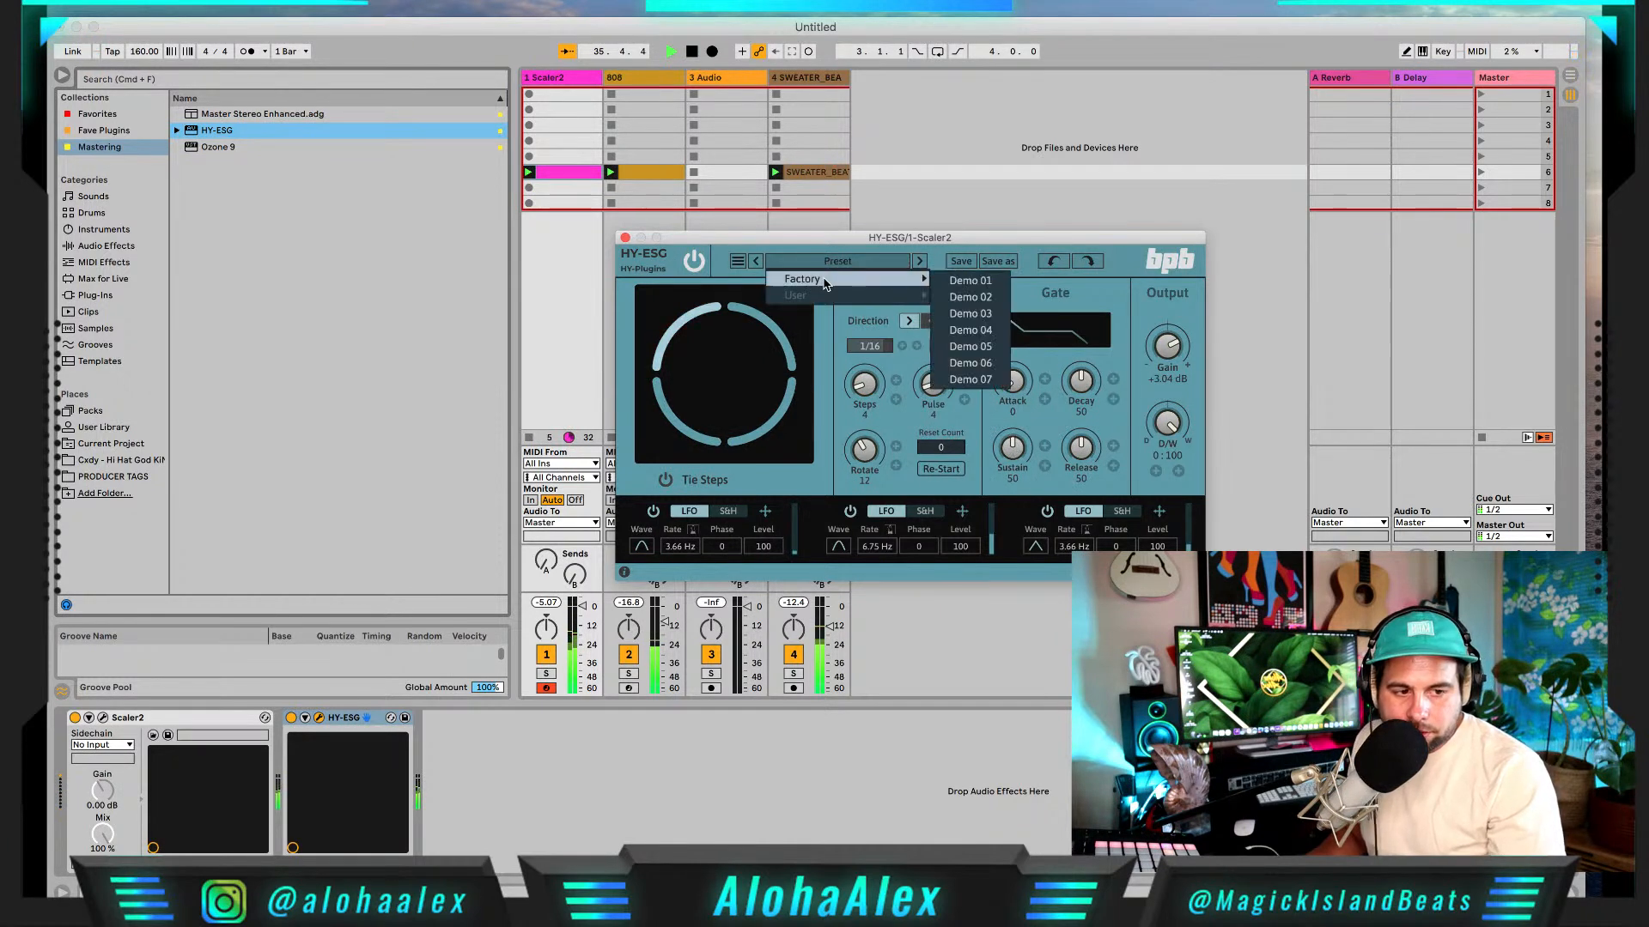
left_click(969, 281)
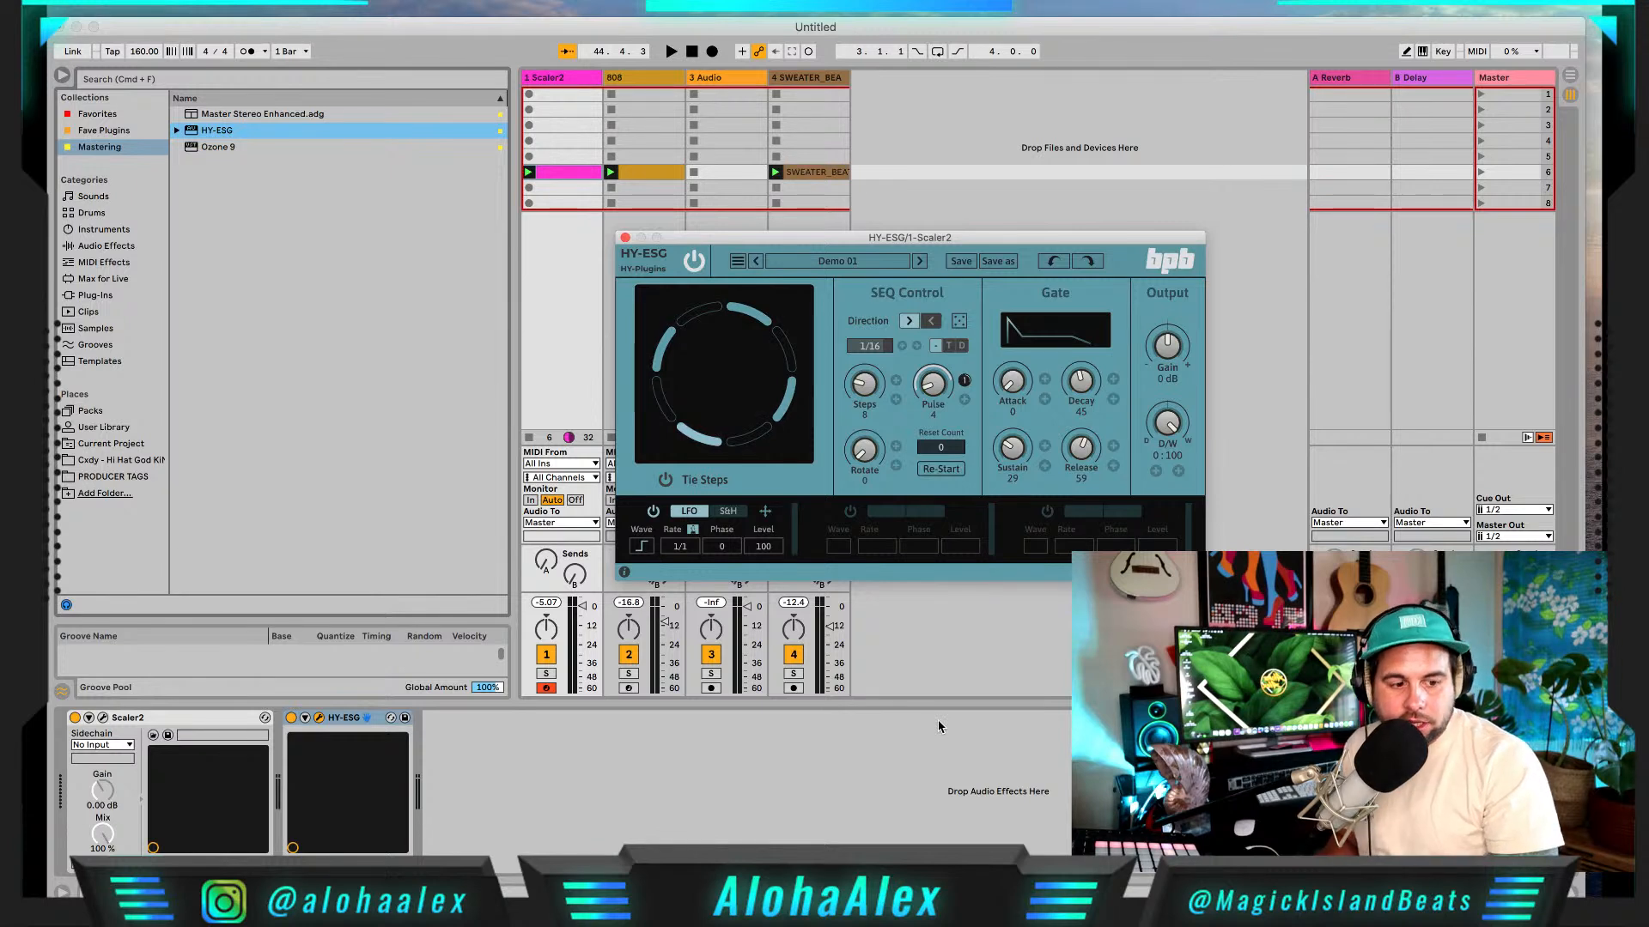
Step: Play the clips to hear the Demo 01 gate preset on the Scaler2 chords
key("super+Tab")
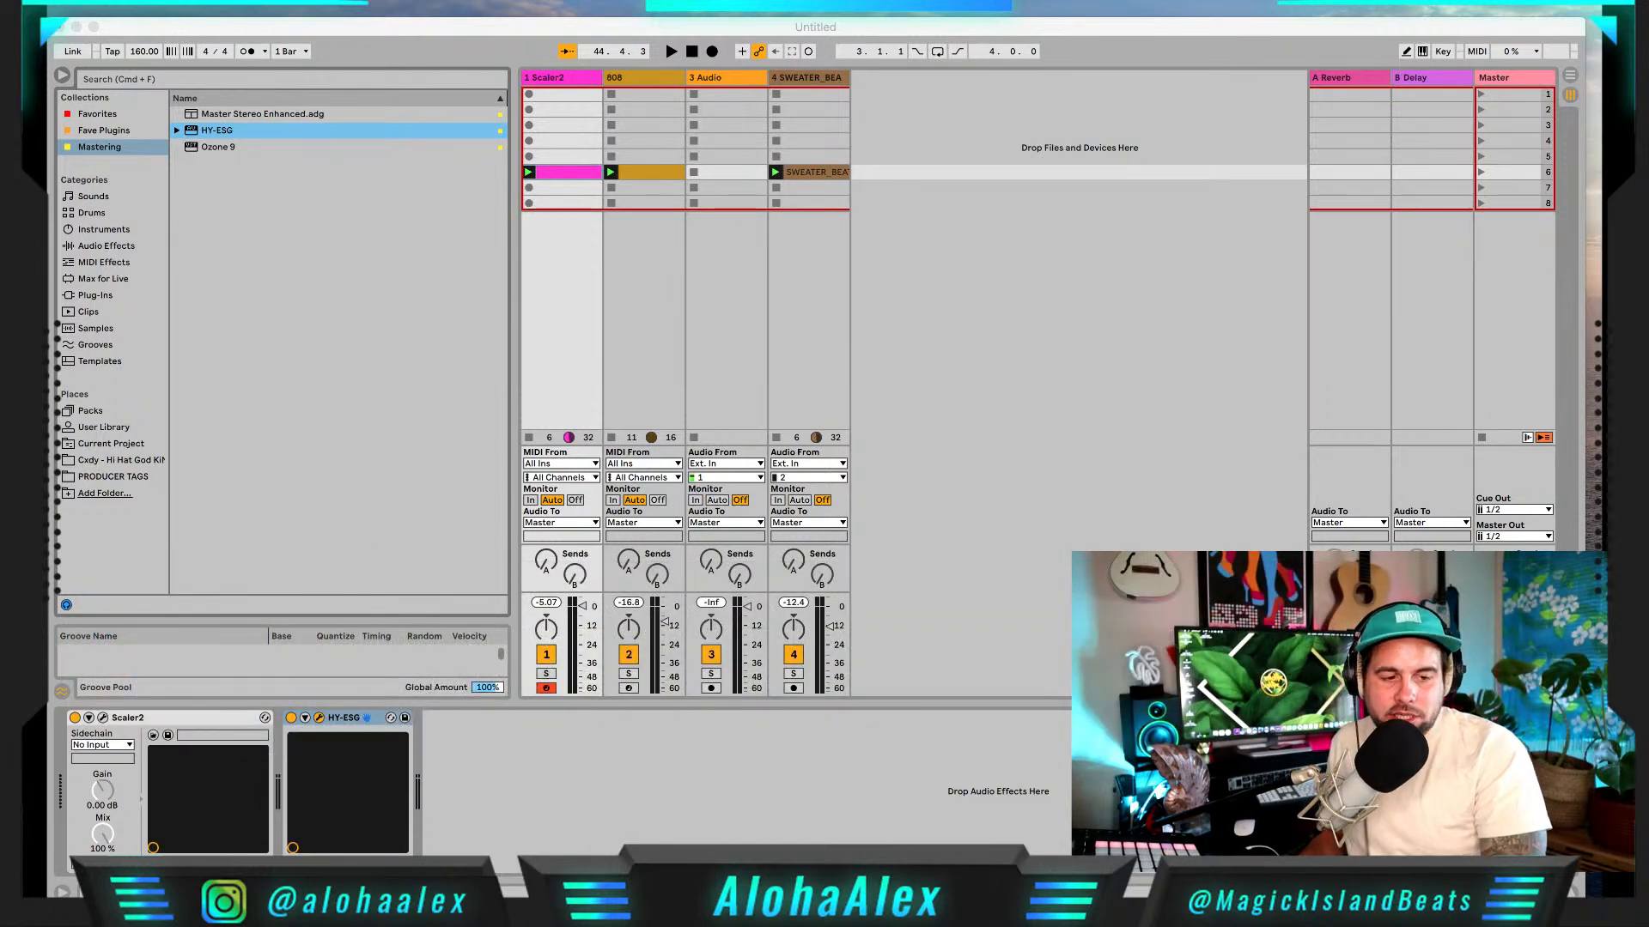
left_click(842, 802)
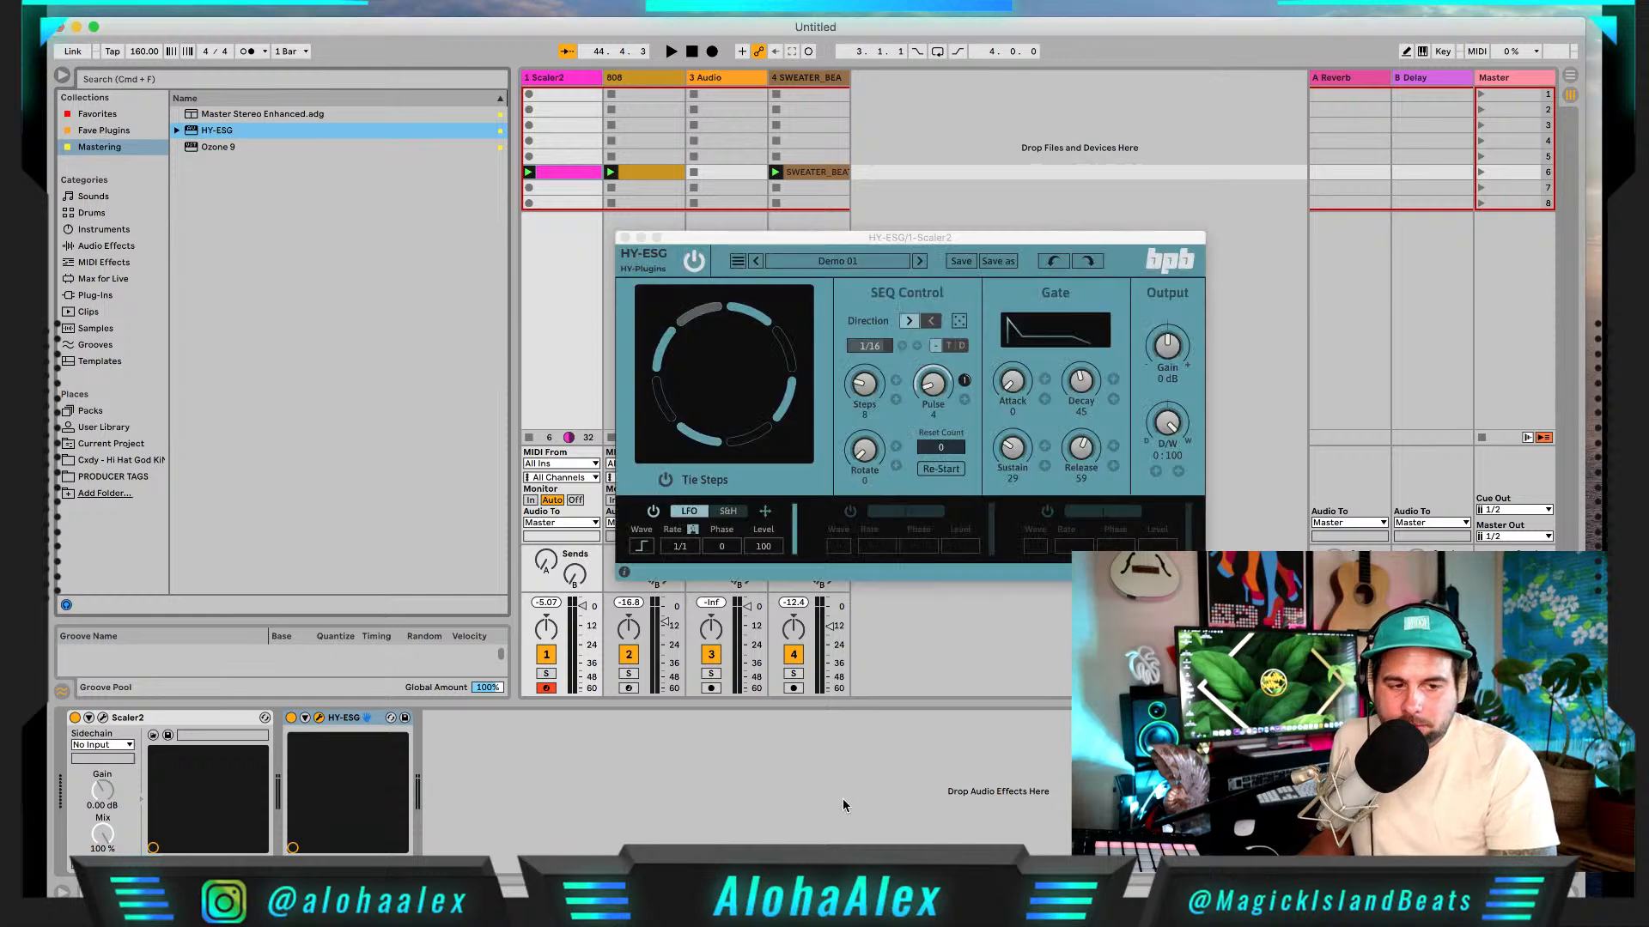
key("space")
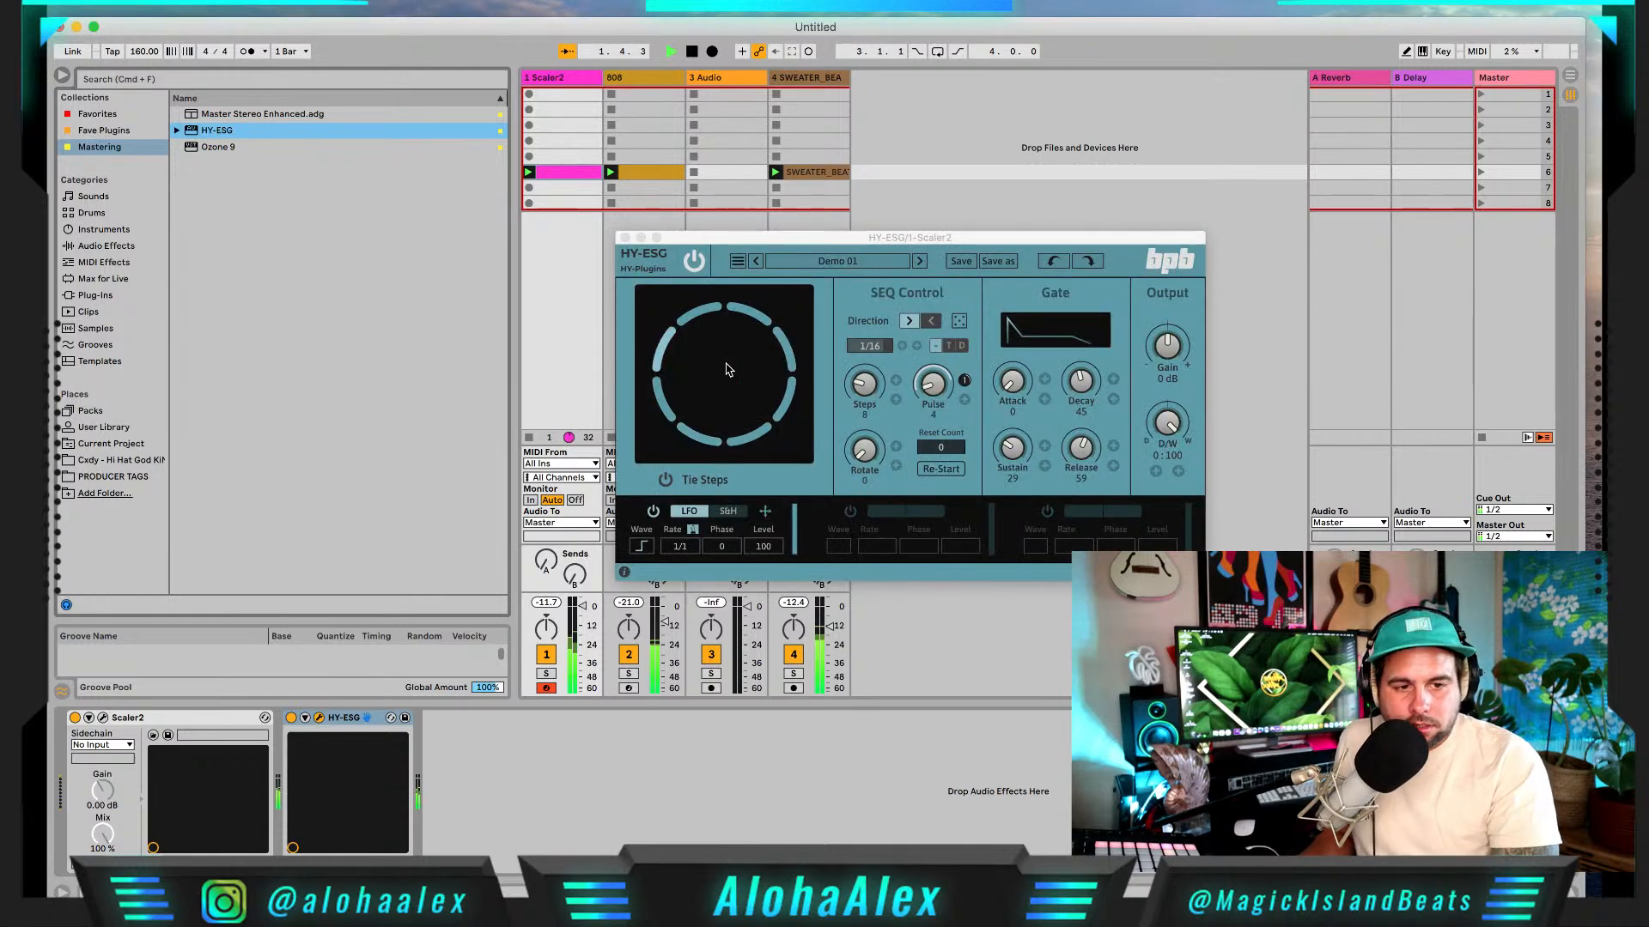
left_click(561, 81)
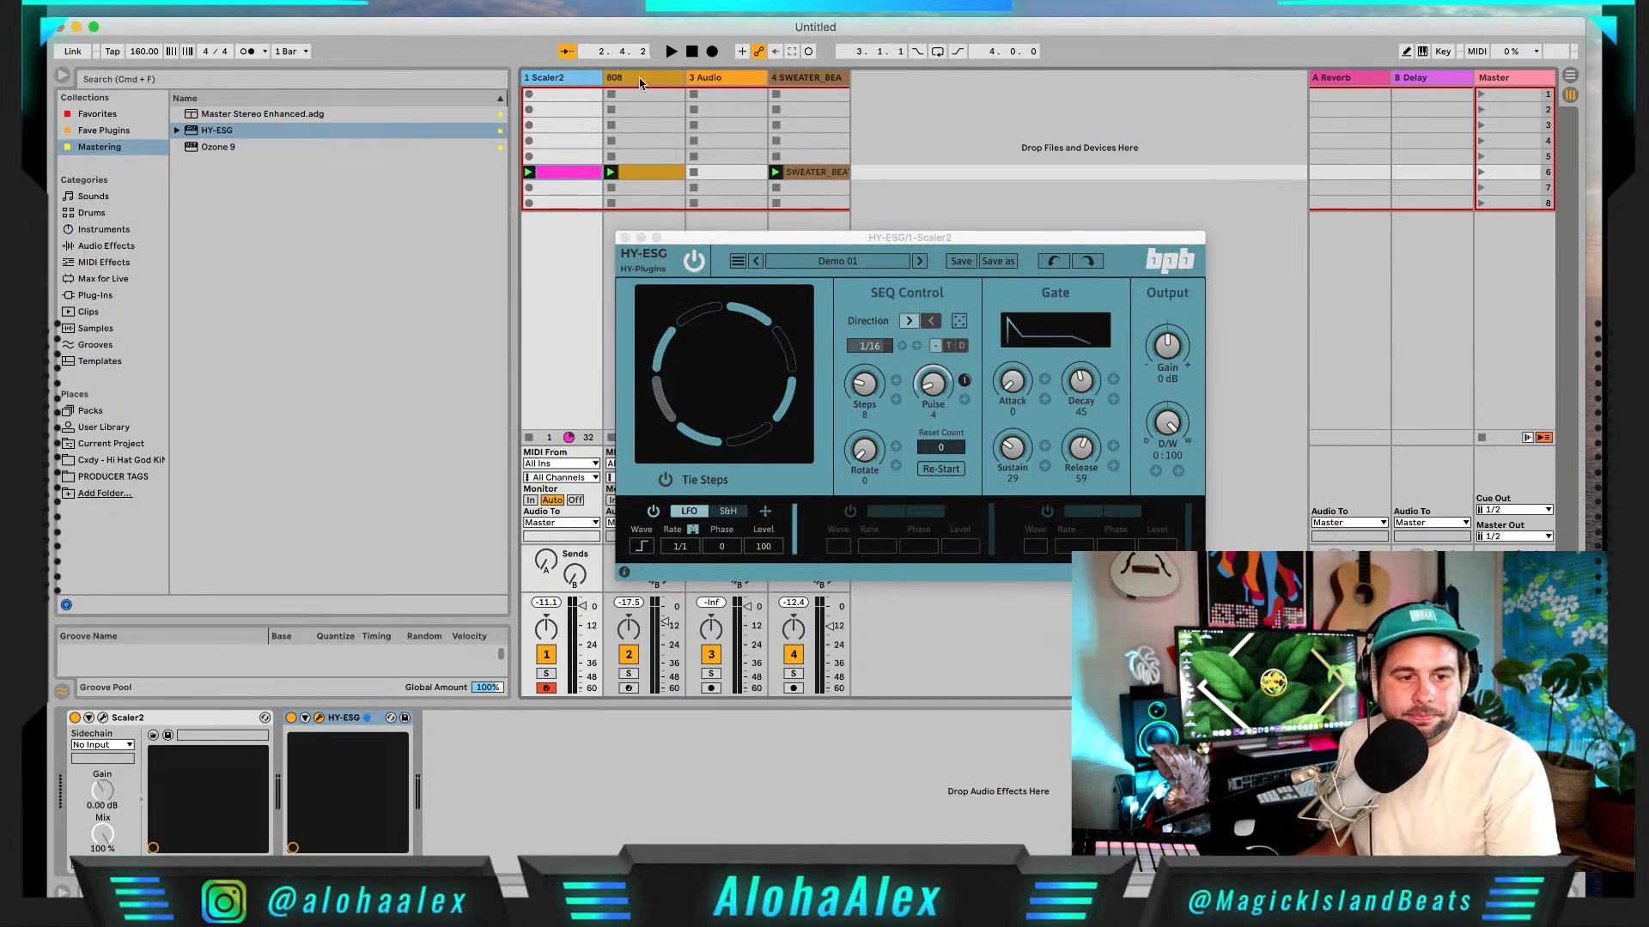
key("super+d")
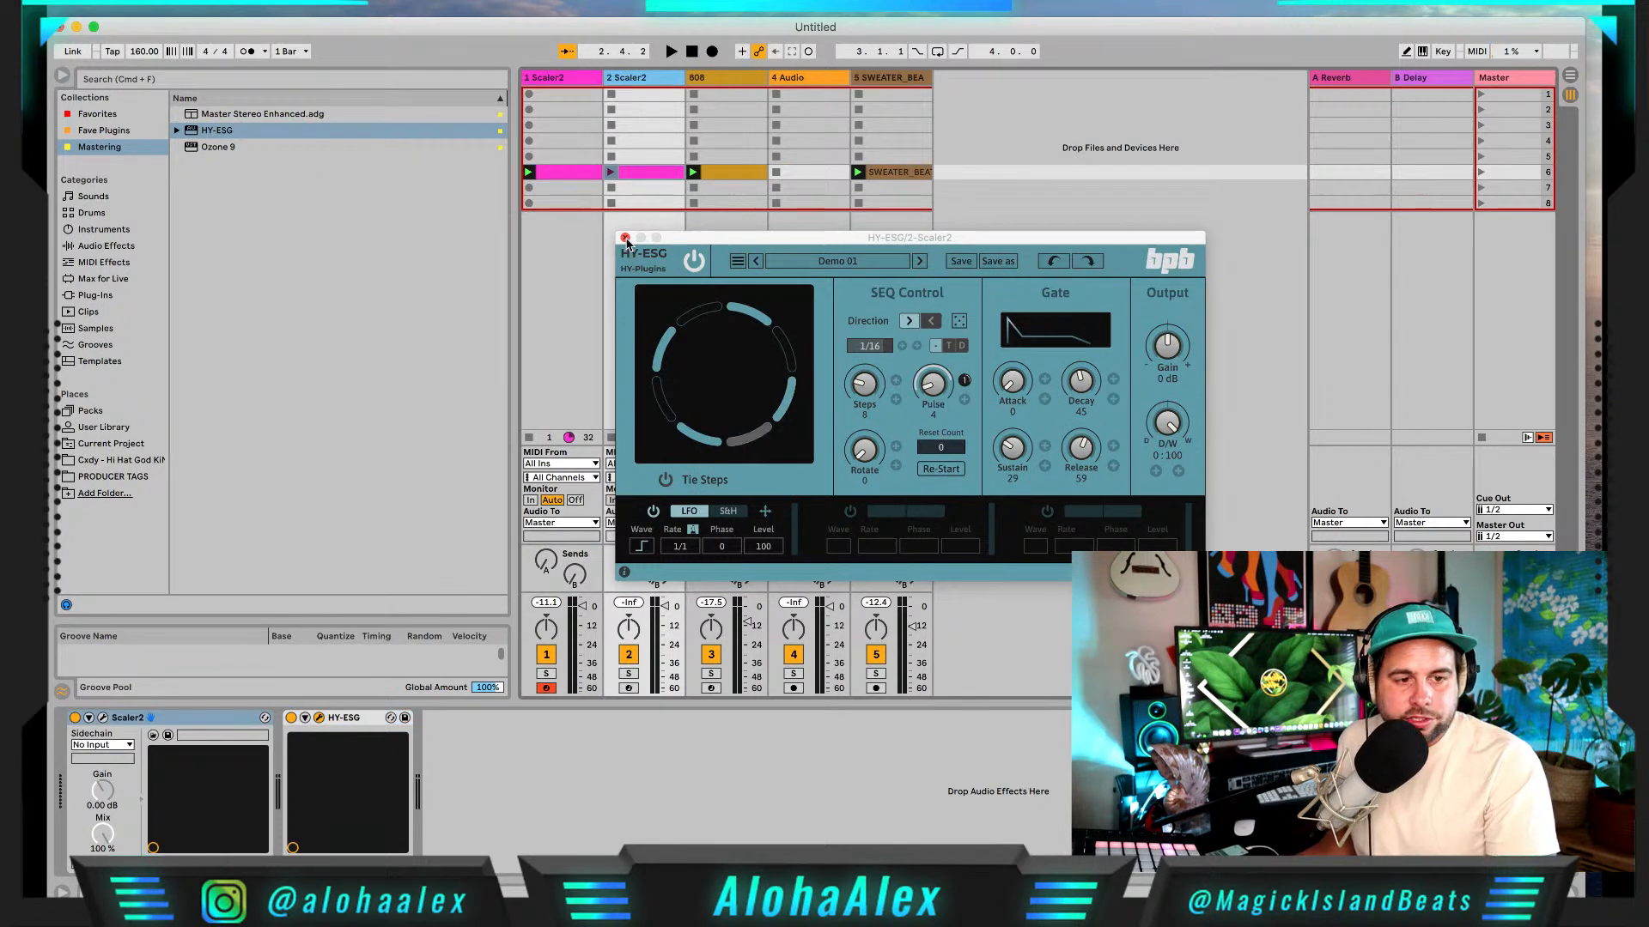
left_click(625, 238)
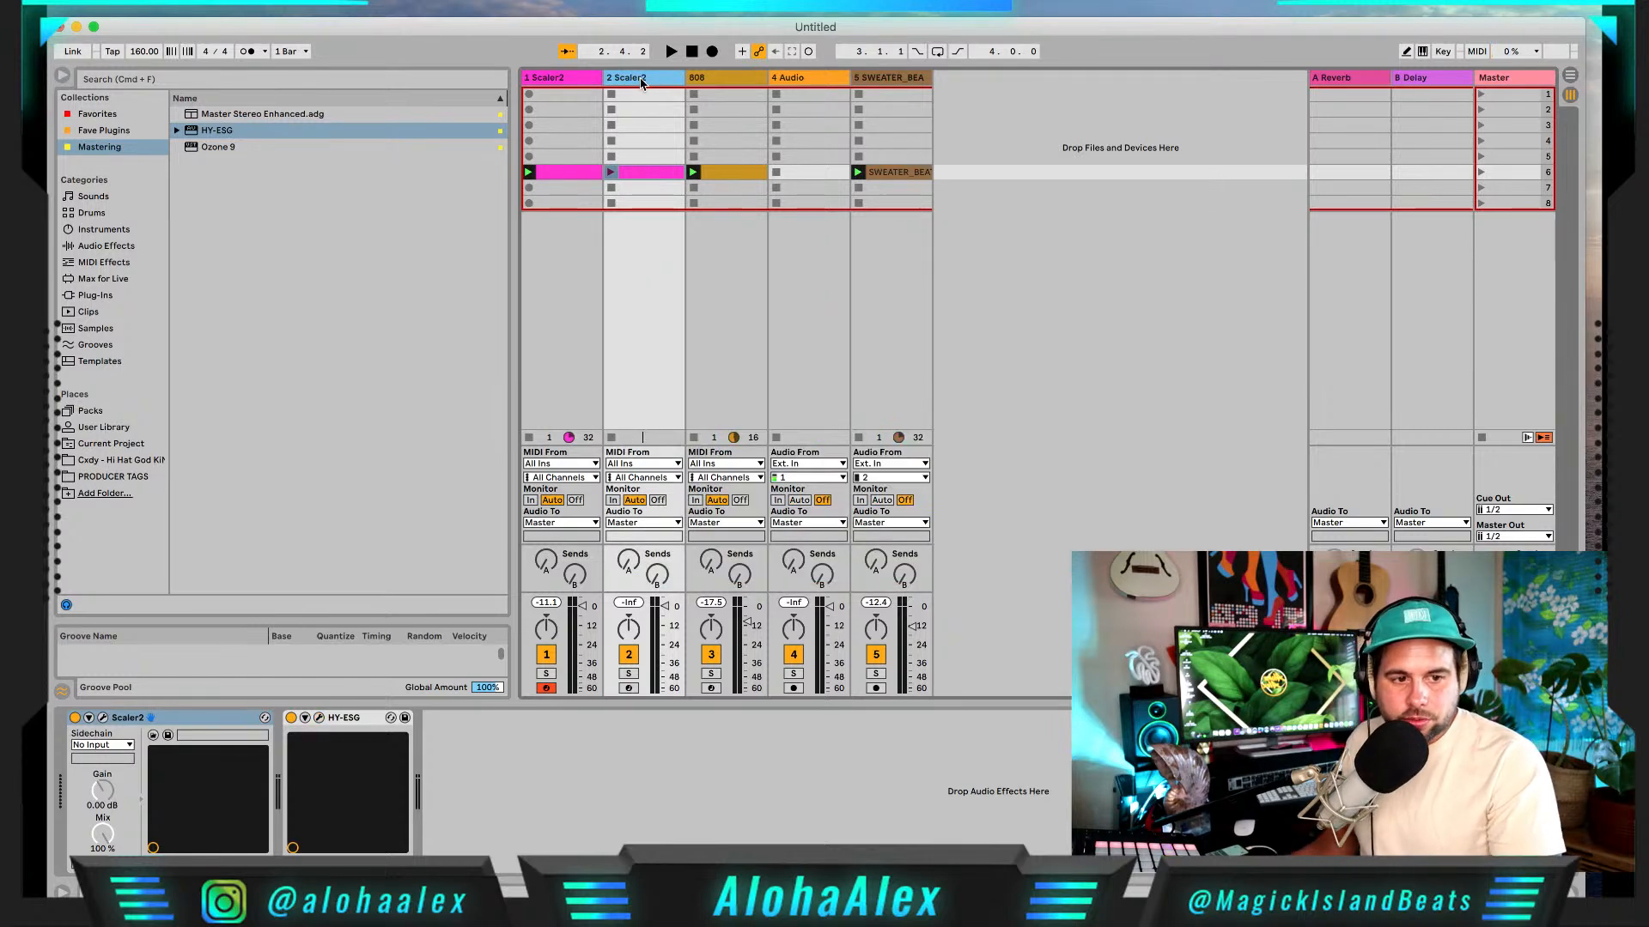
key("Delete")
Step: Insert a MIDI track after Scaler2 and set its MIDI input to 1-Scaler2 with Scaler2 as the source channel
left_click(558, 78)
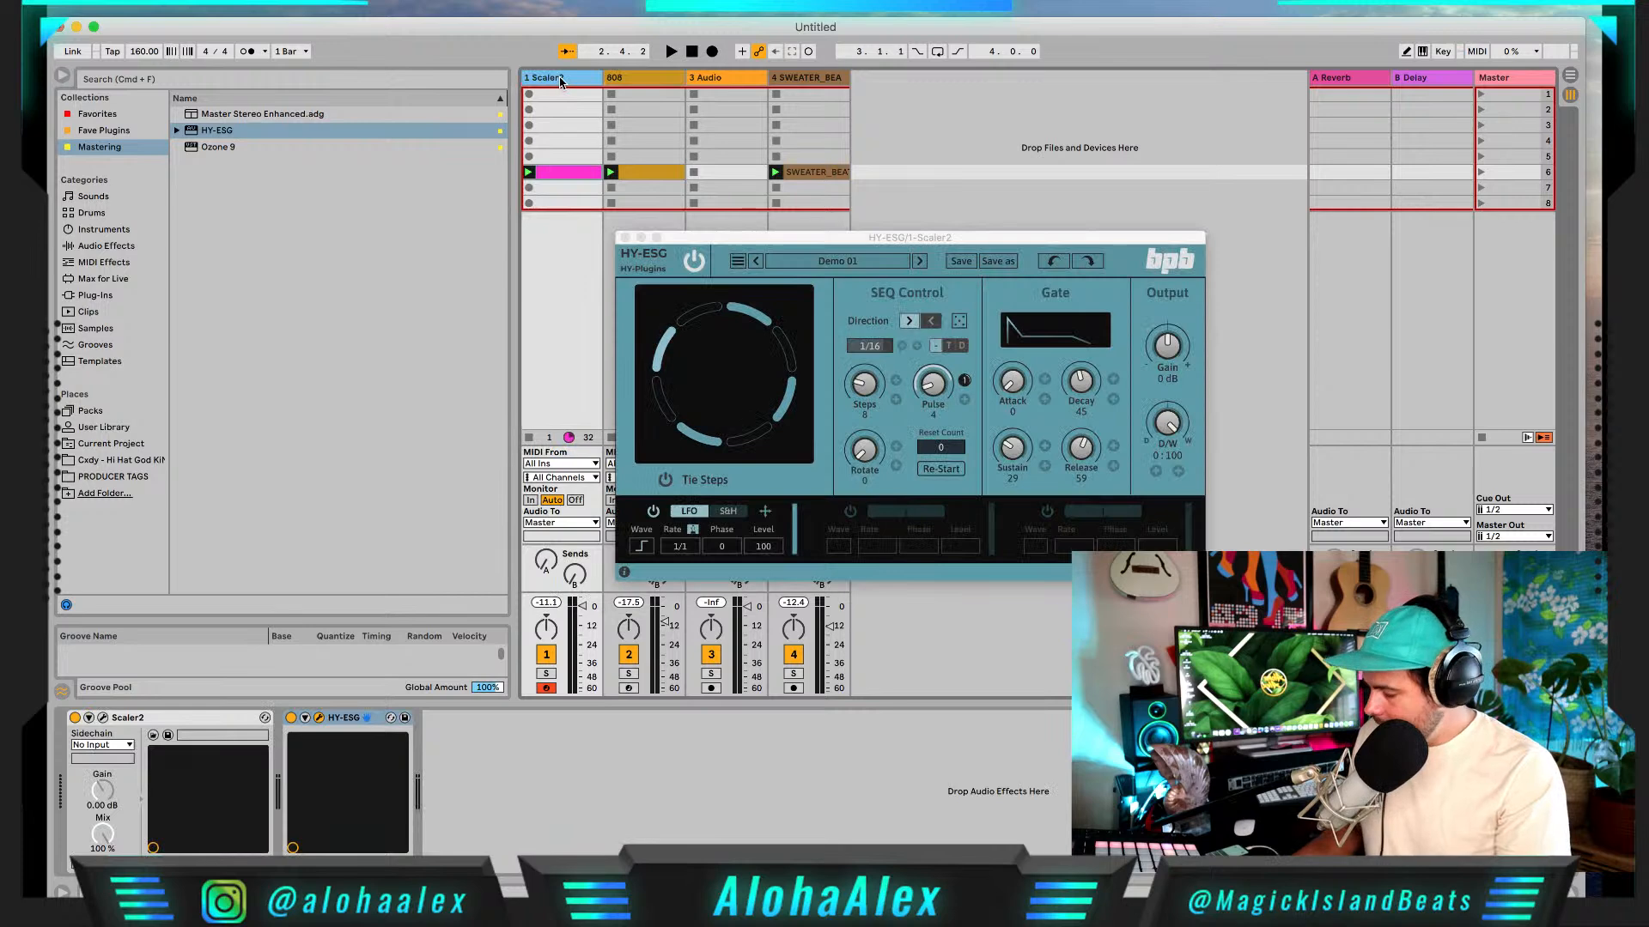
key("super+shift+t")
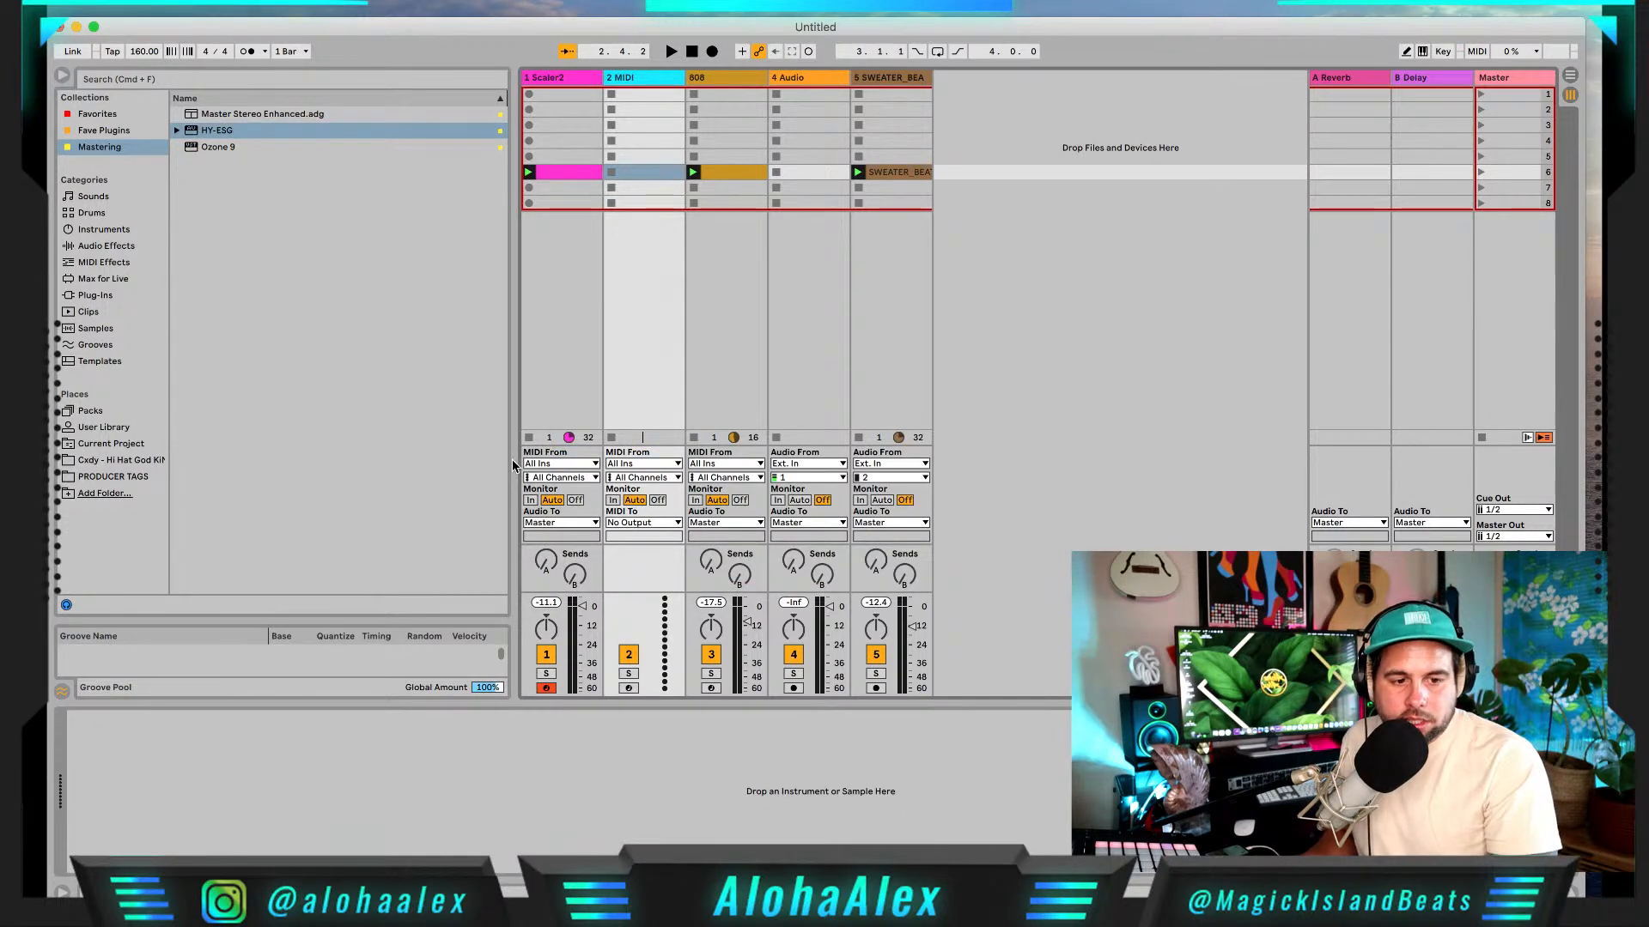
left_click(635, 465)
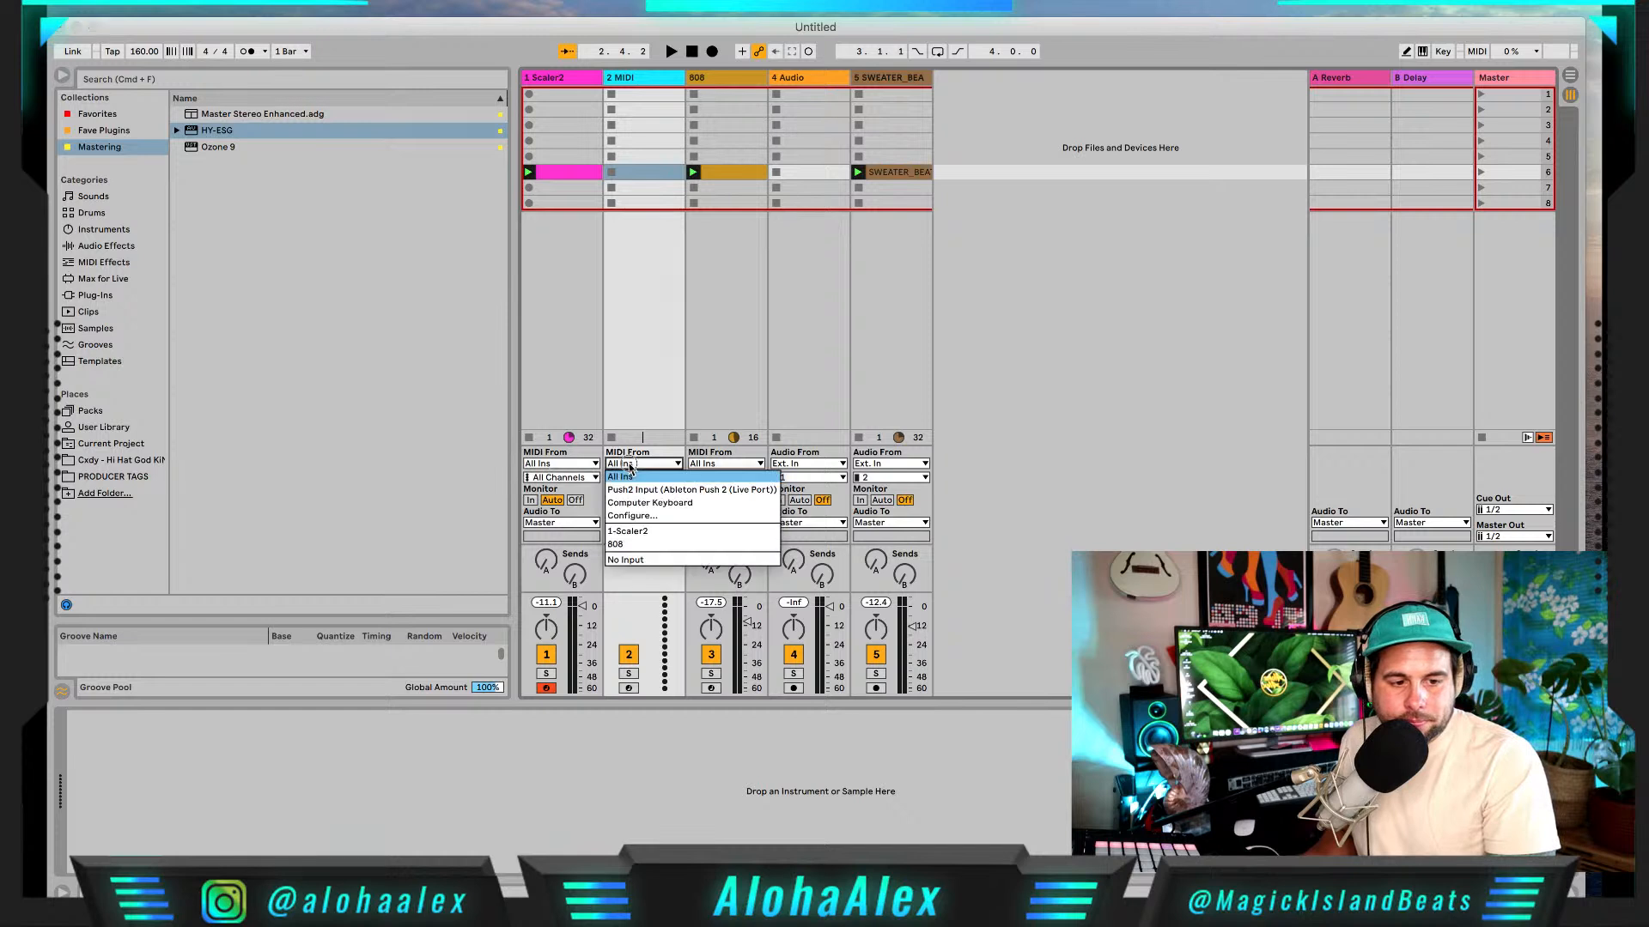
left_click(719, 534)
left_click(644, 478)
left_click(645, 514)
Step: Load the VST instrument Analog Lab 4 on the new MIDI track
left_click(105, 297)
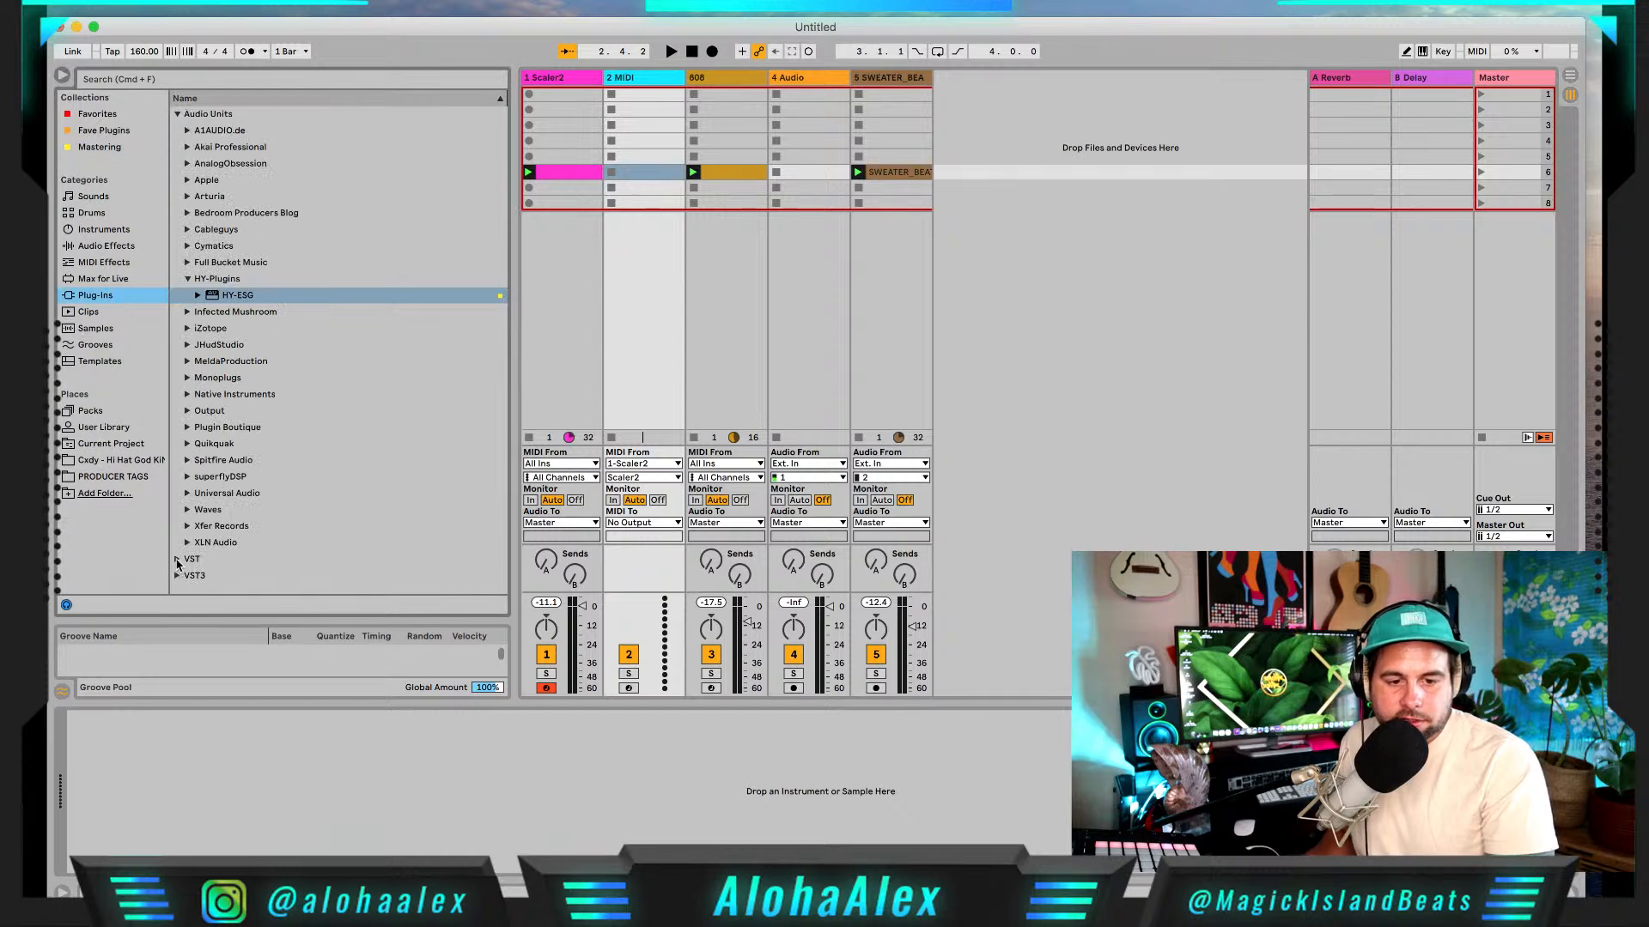
left_click(177, 559)
scroll(288, 504, "down", 5)
scroll(287, 504, "up", 5)
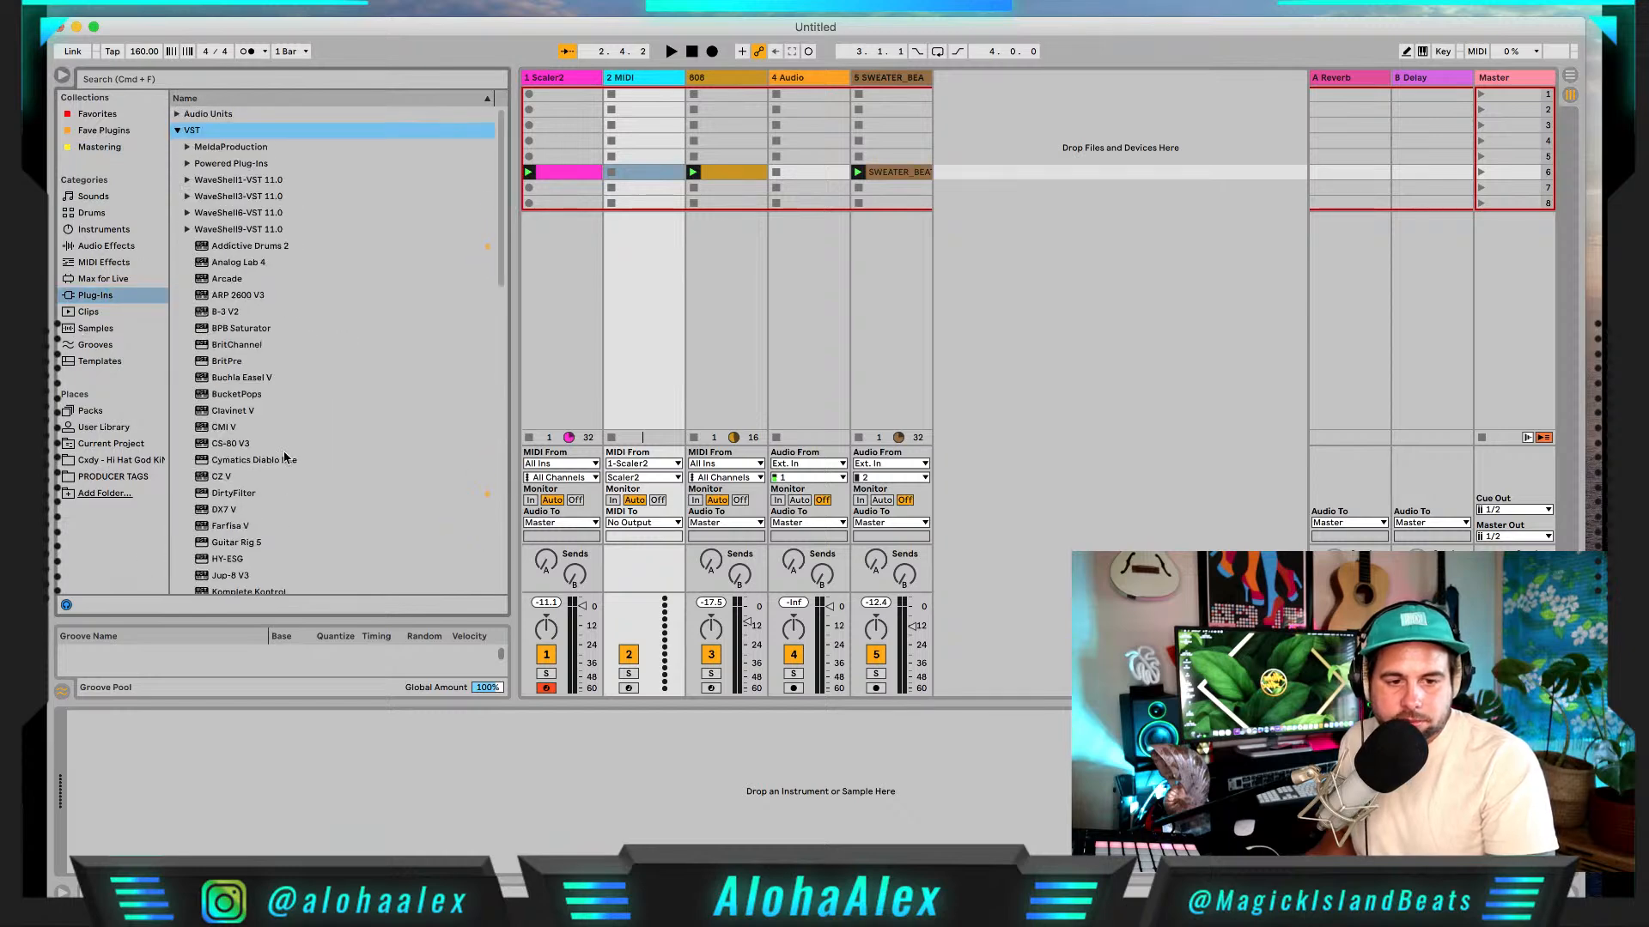
left_click(235, 262)
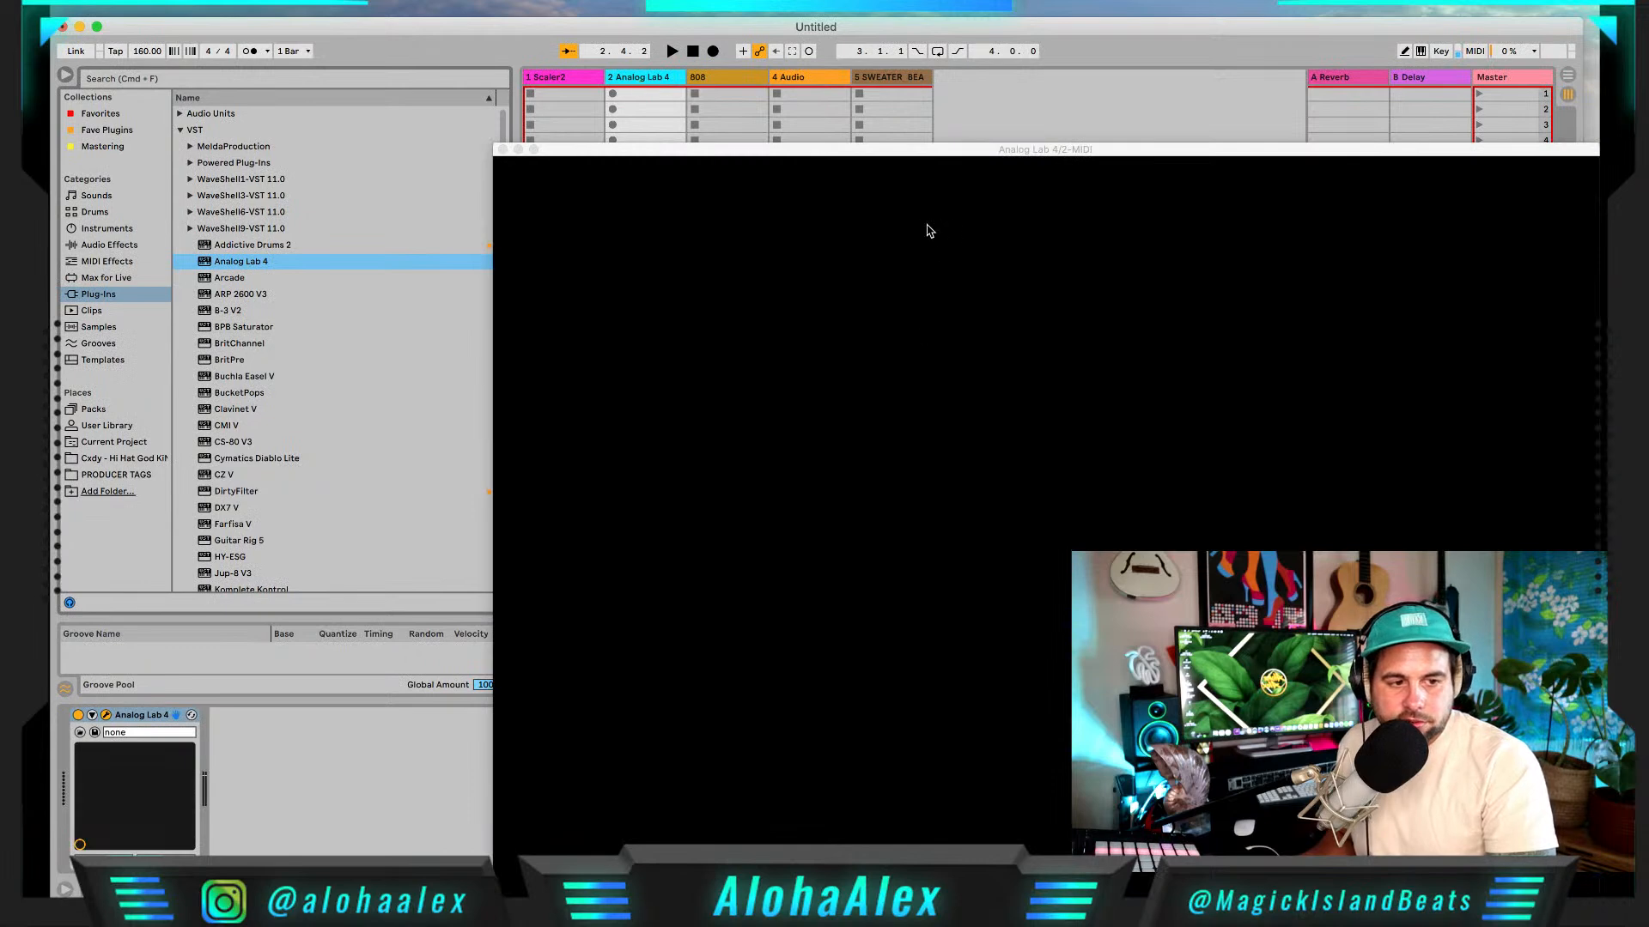
left_click_drag(894, 155, 762, 41)
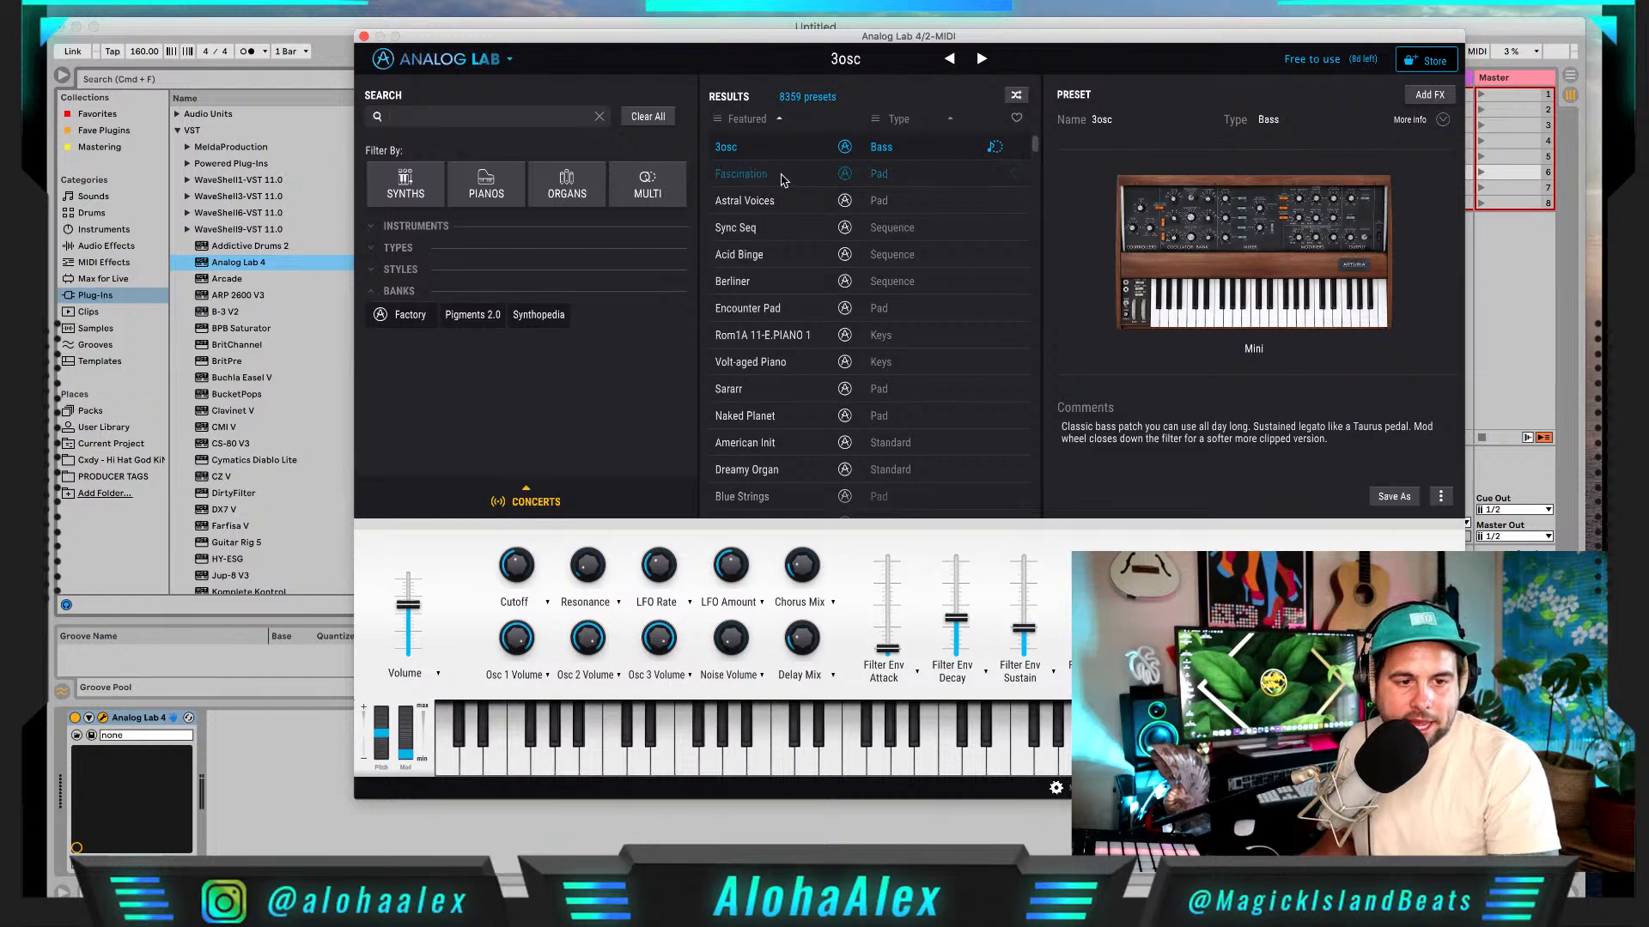
Step: Filter the Analog Lab presets to Synths with the Short and Soft styles and load Double Lute
left_click(782, 176)
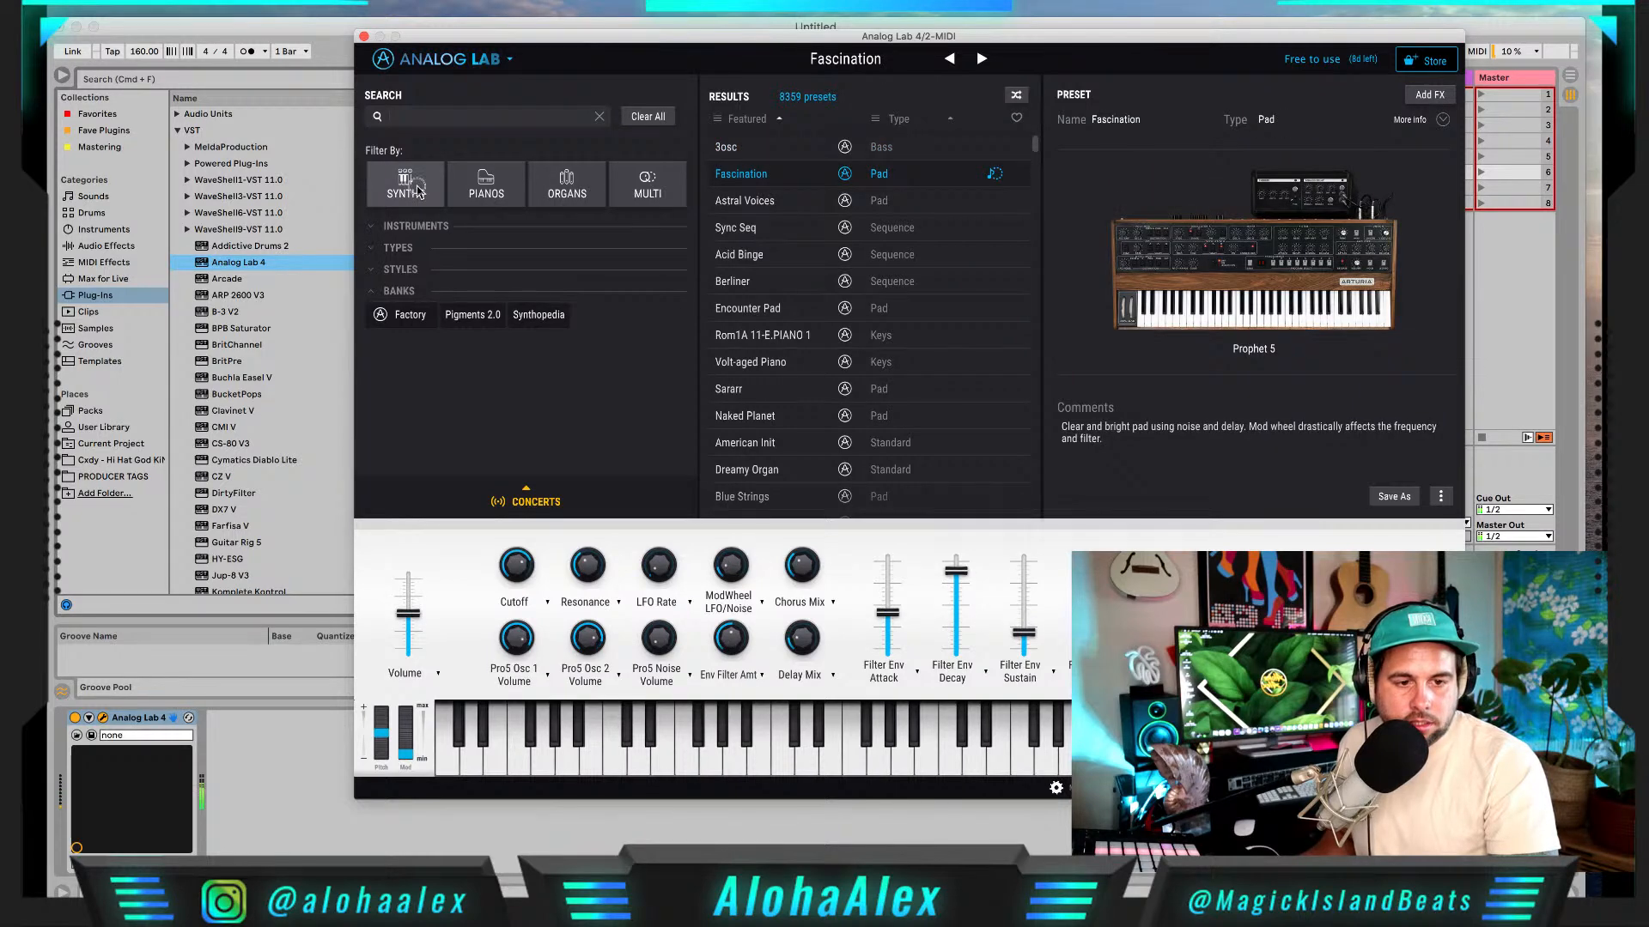
left_click(401, 191)
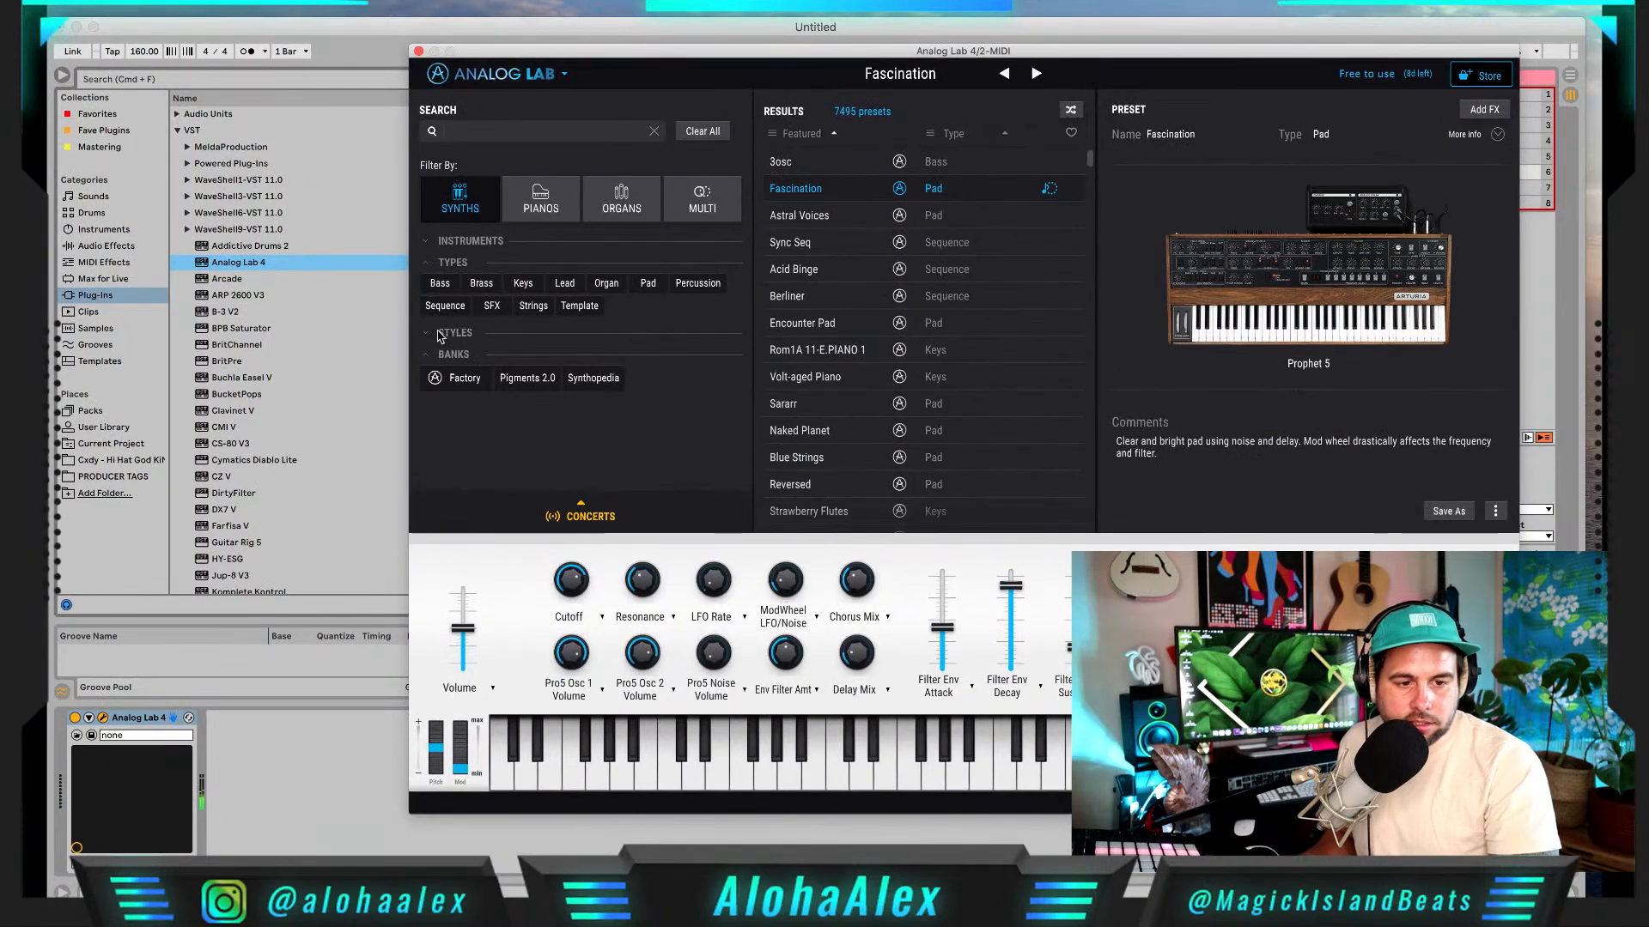
left_click(442, 333)
left_click(620, 399)
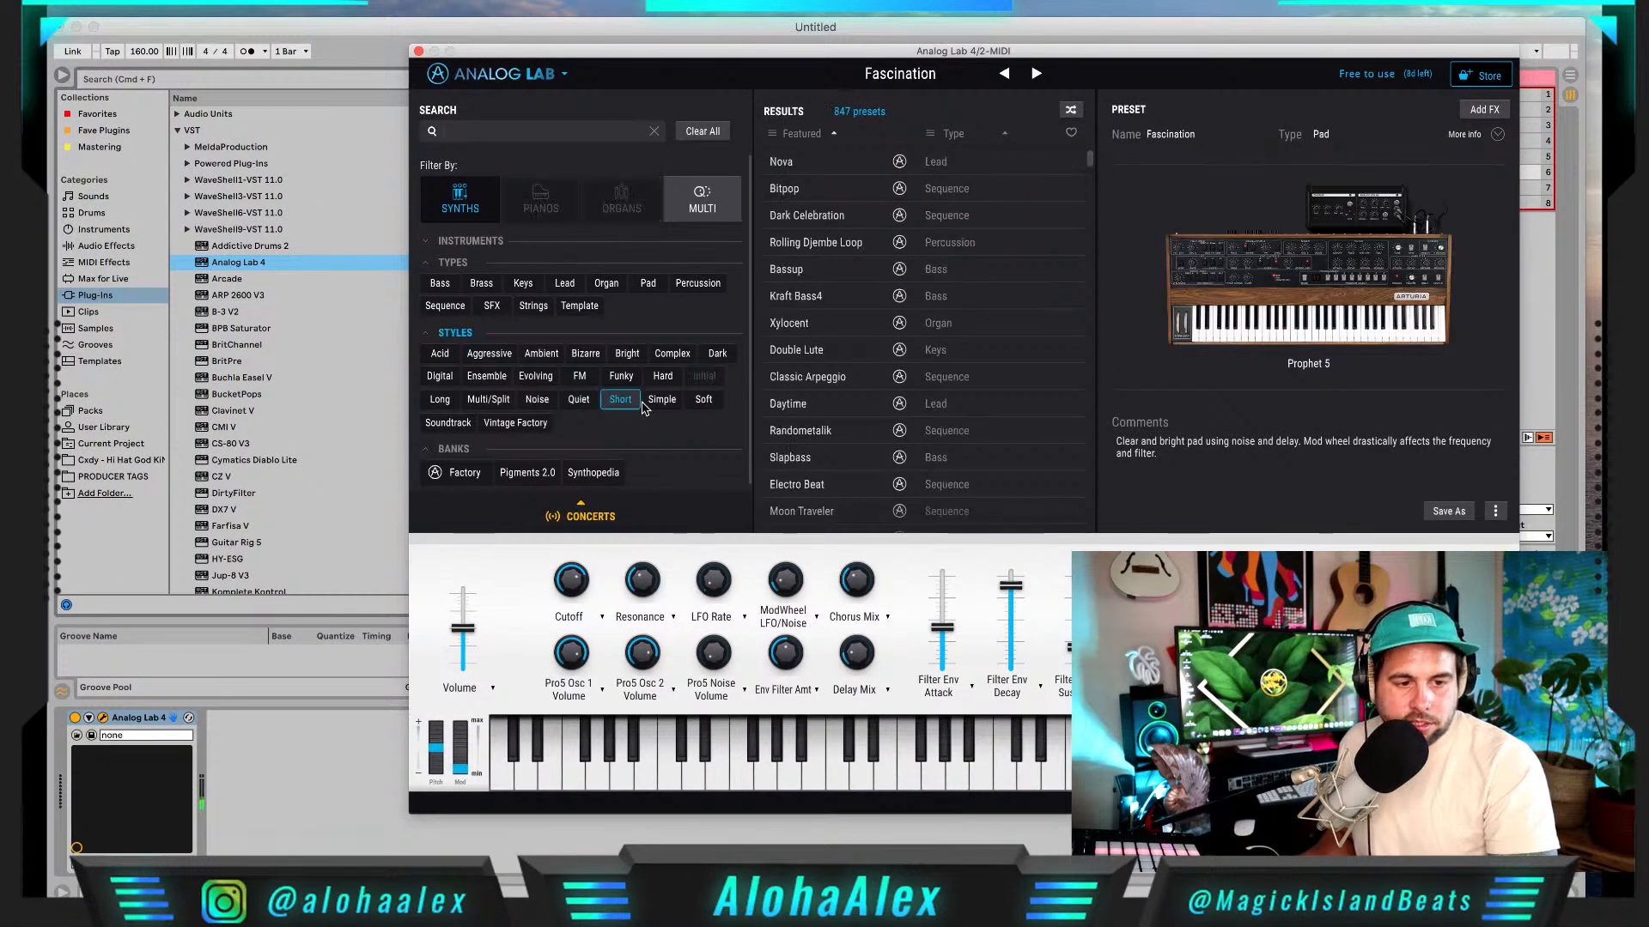
left_click(704, 406)
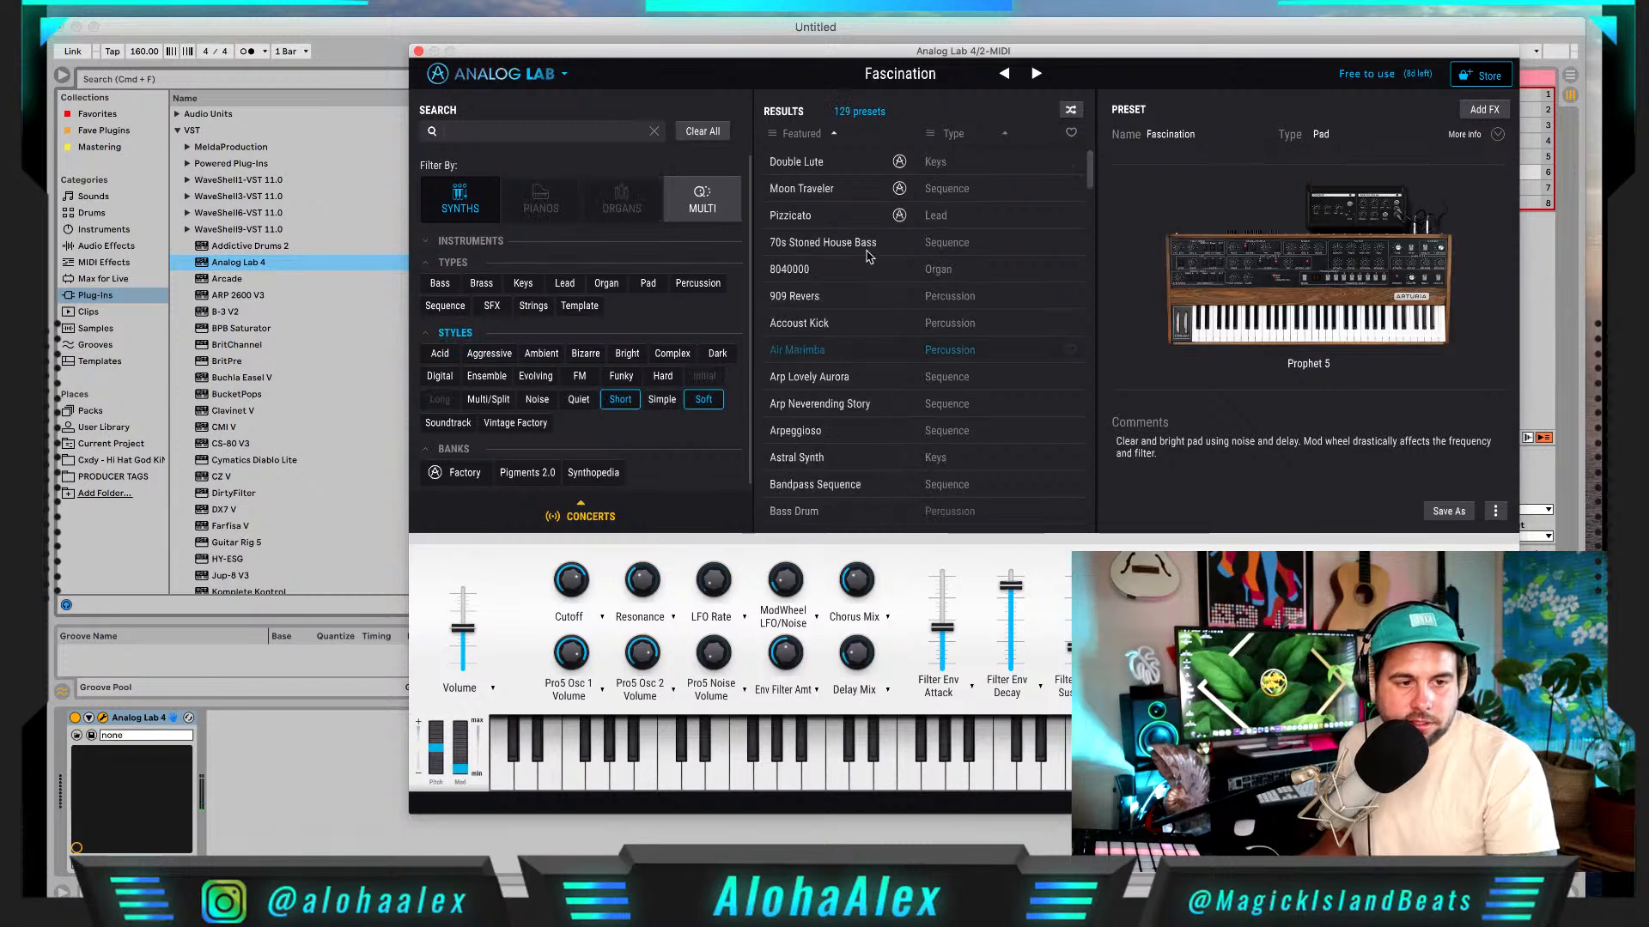
left_click(853, 163)
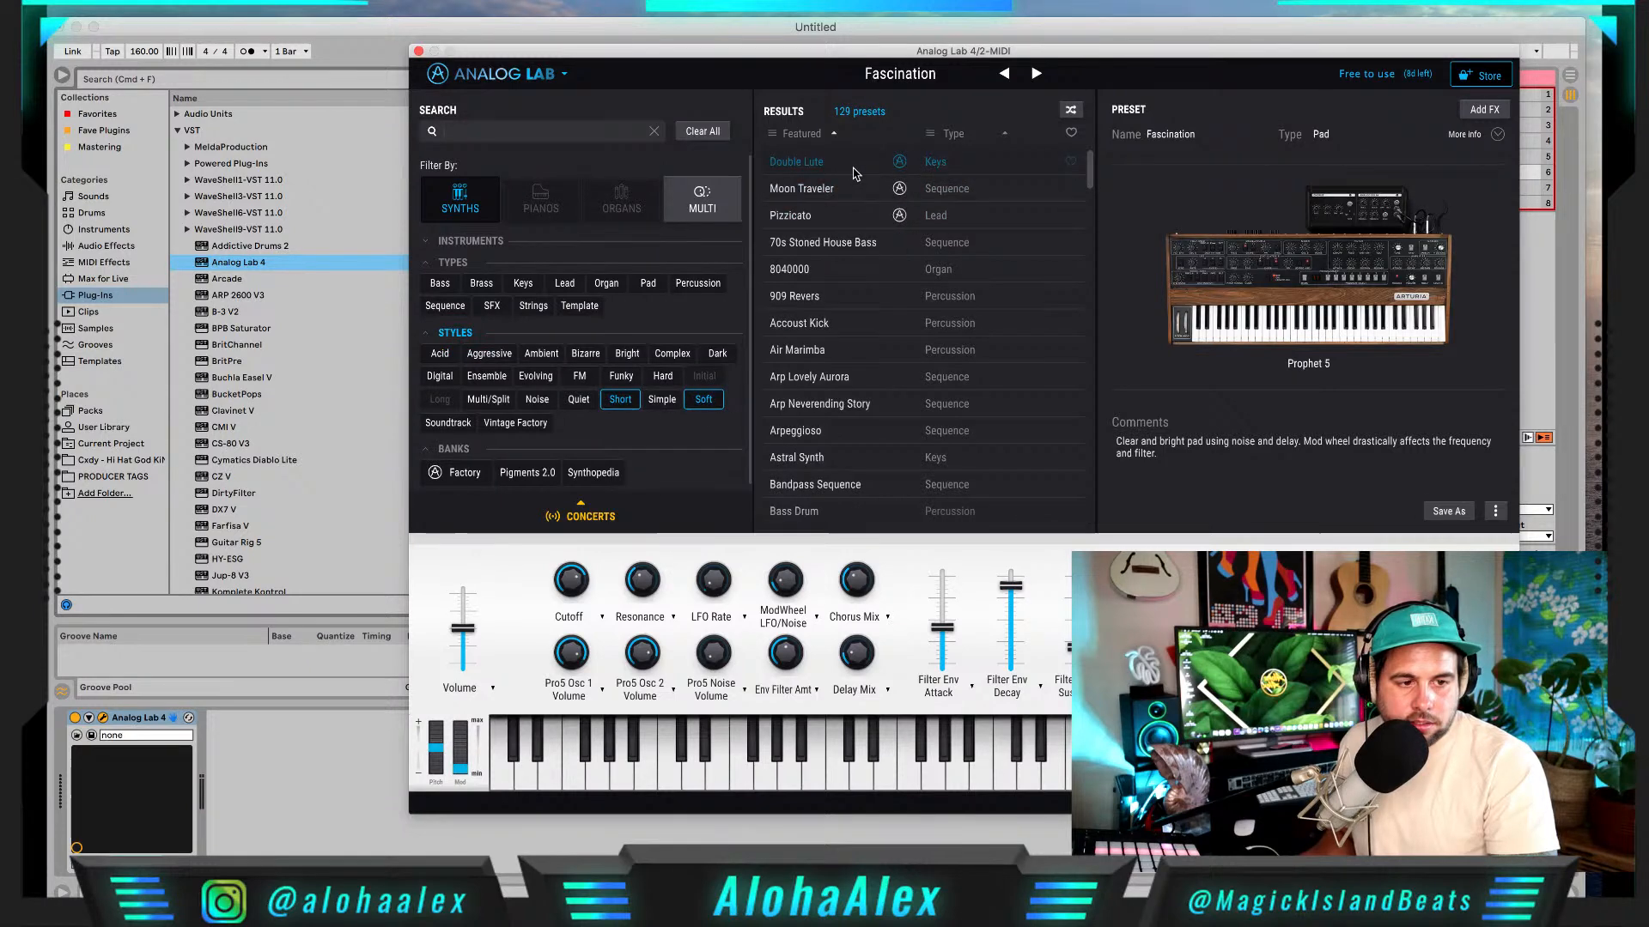
Step: Lower the Analog Lab 4 track's volume while the clips play
left_click_drag(615, 58, 967, 238)
left_click(668, 587)
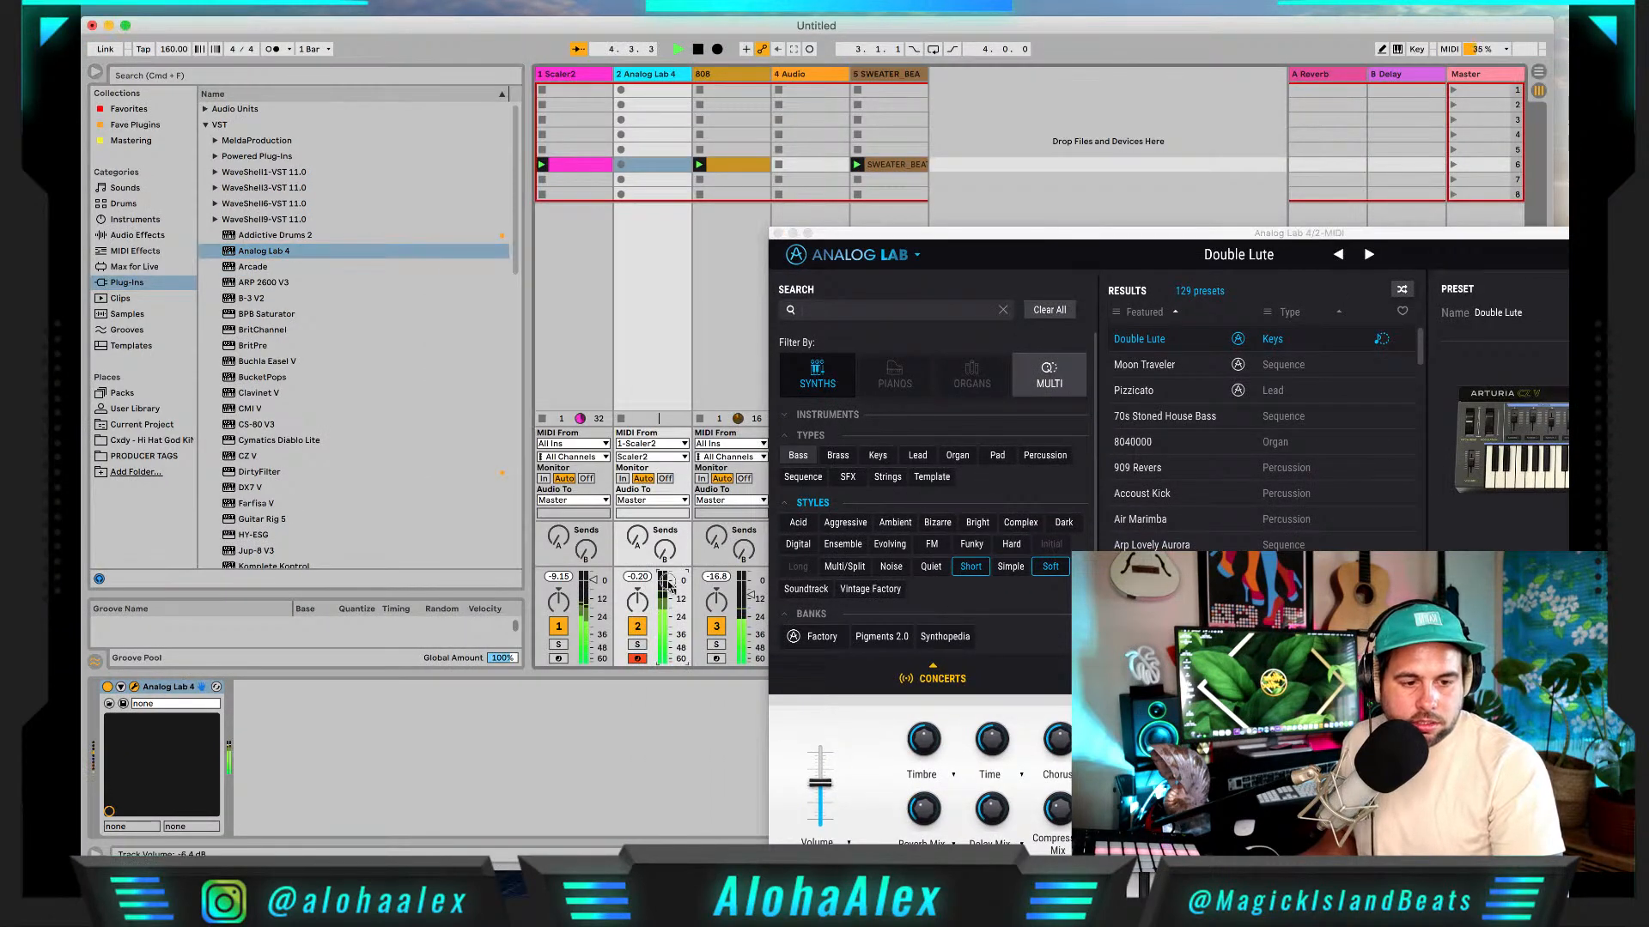
left_click_drag(668, 586, 668, 590)
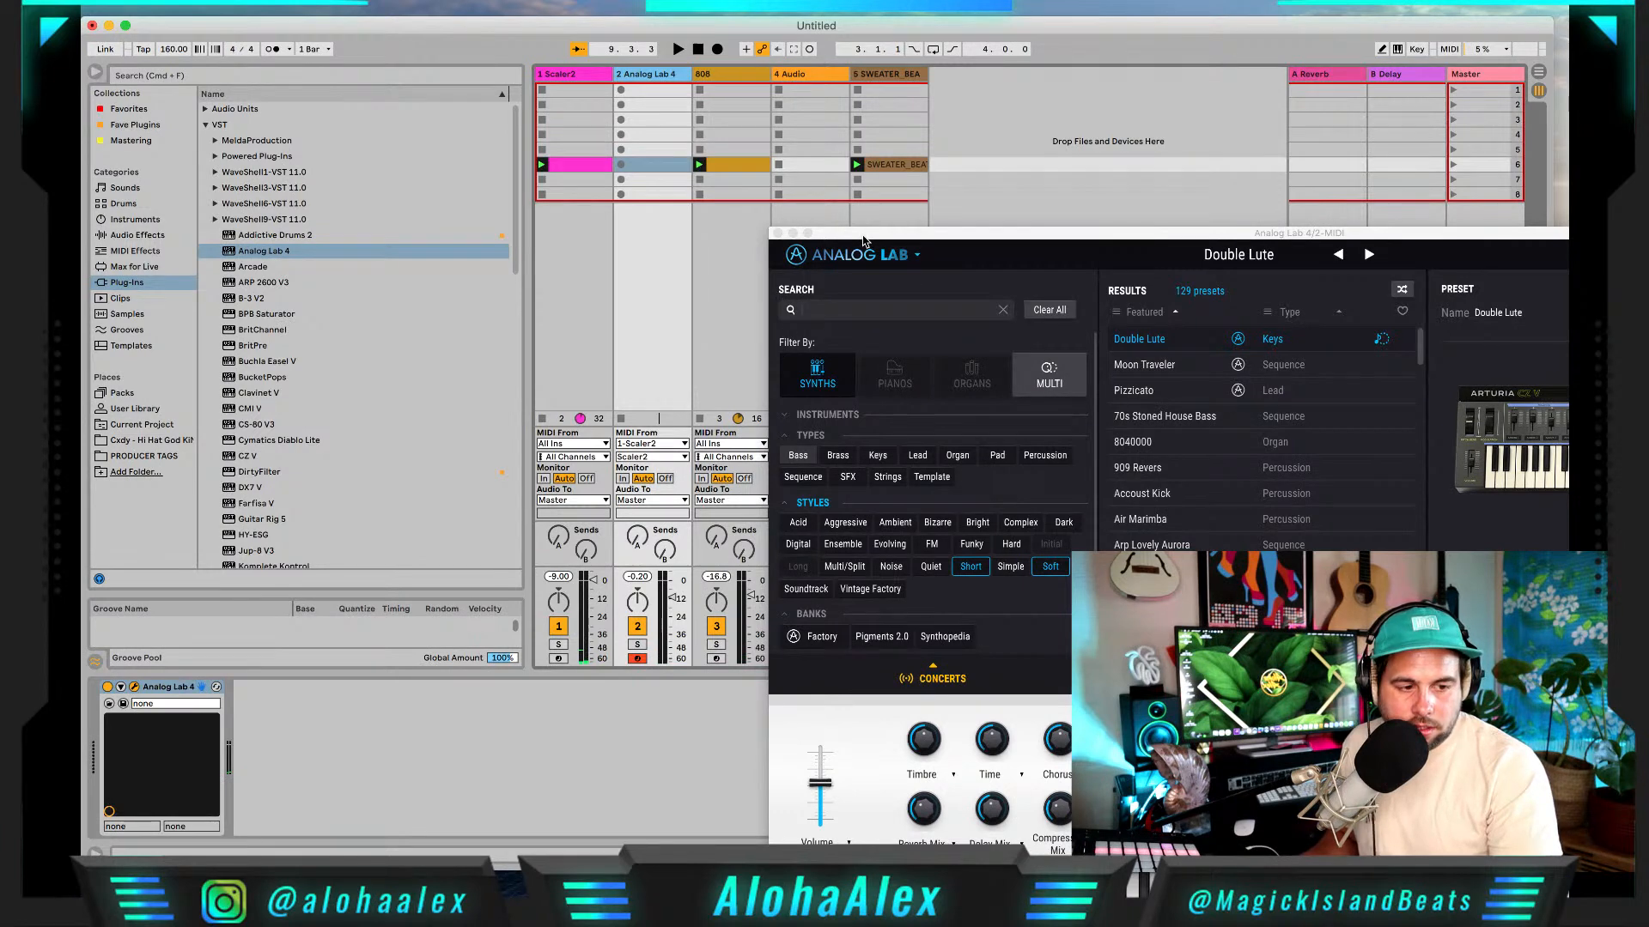
Step: Duplicate the Analog Lab 4 track to get a second layer for the chords
key("super+d")
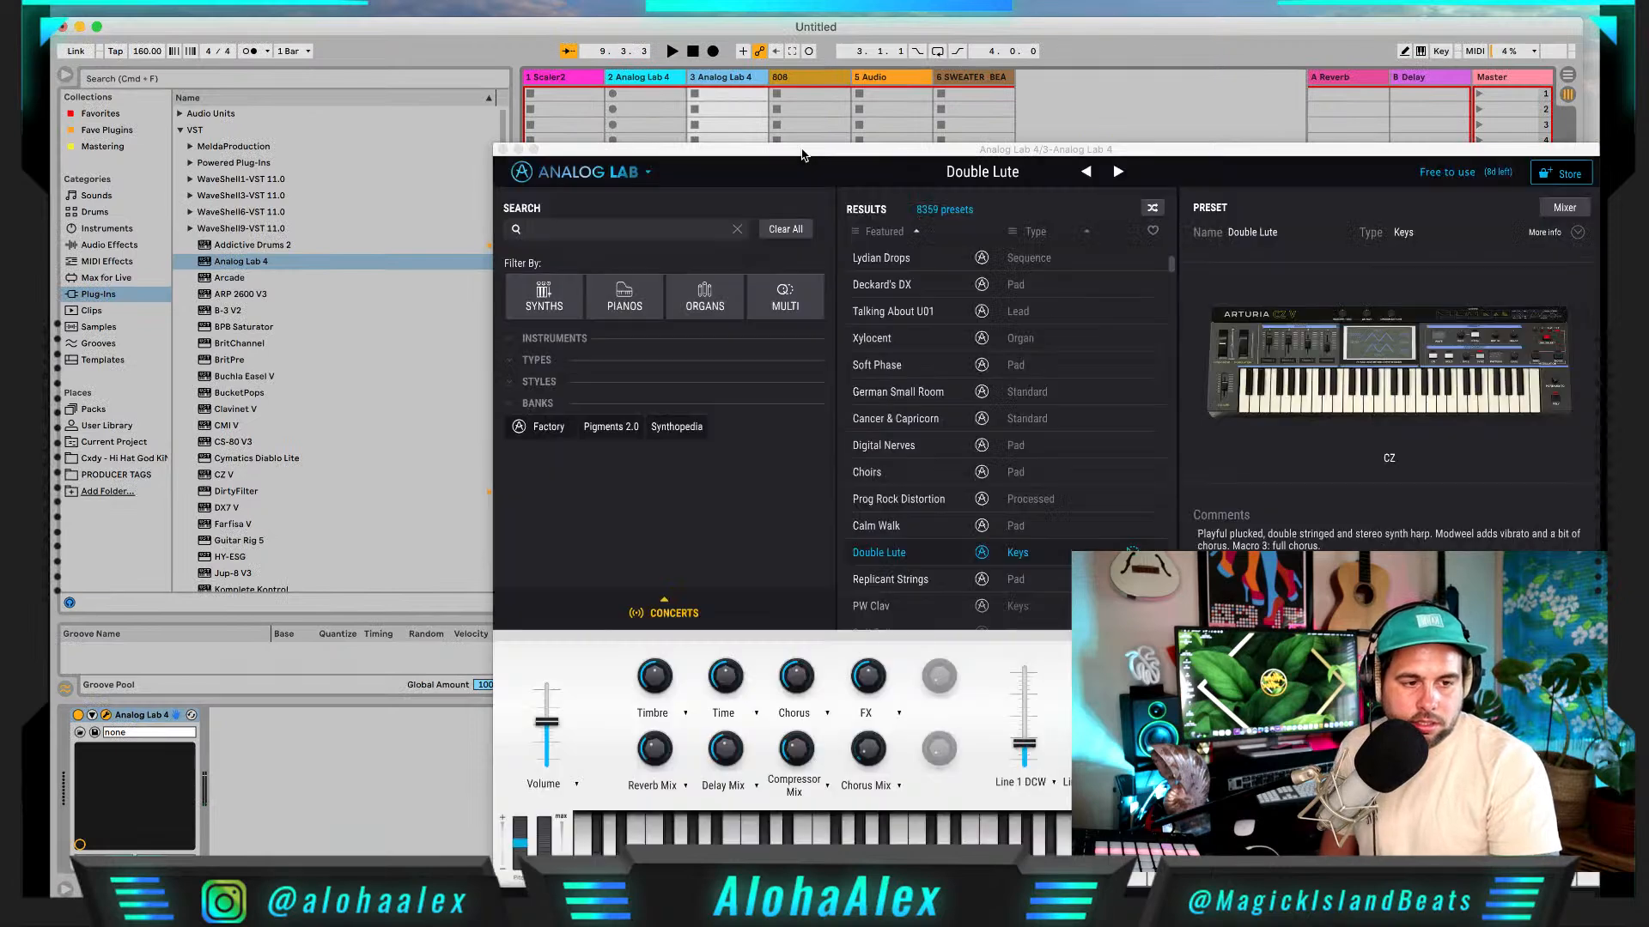
left_click_drag(802, 152, 1165, 322)
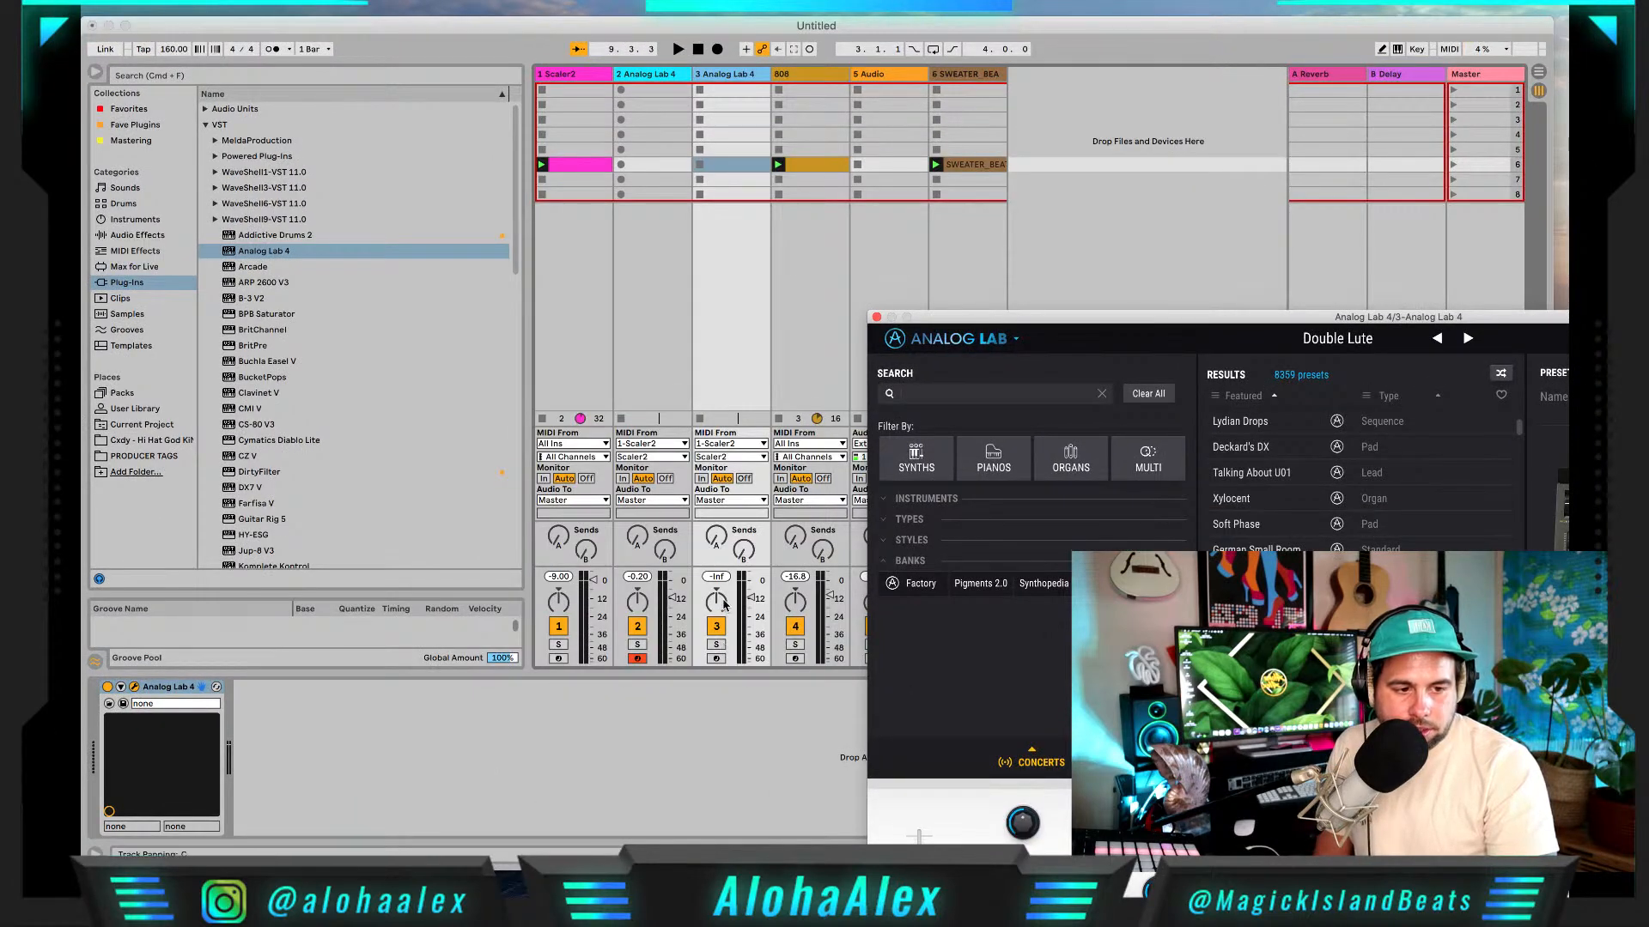
left_click_drag(983, 328, 586, 91)
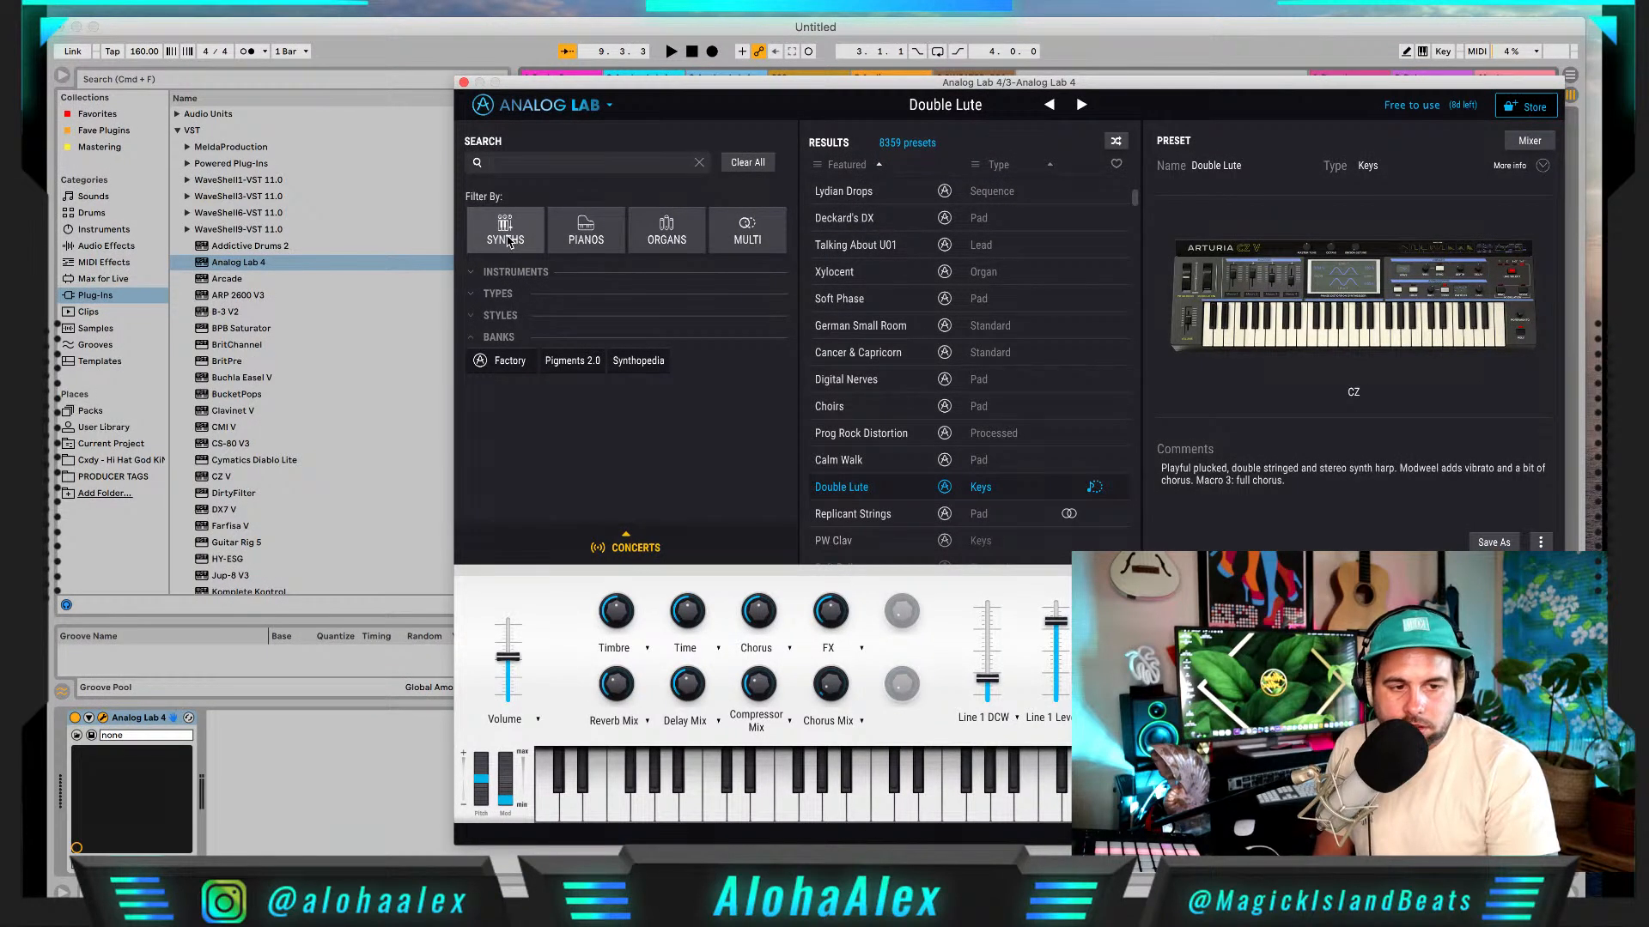
Step: In the duplicate's Analog Lab, filter the presets to Synths, Pad and Quiet and load Belle & Sebastian
left_click(507, 242)
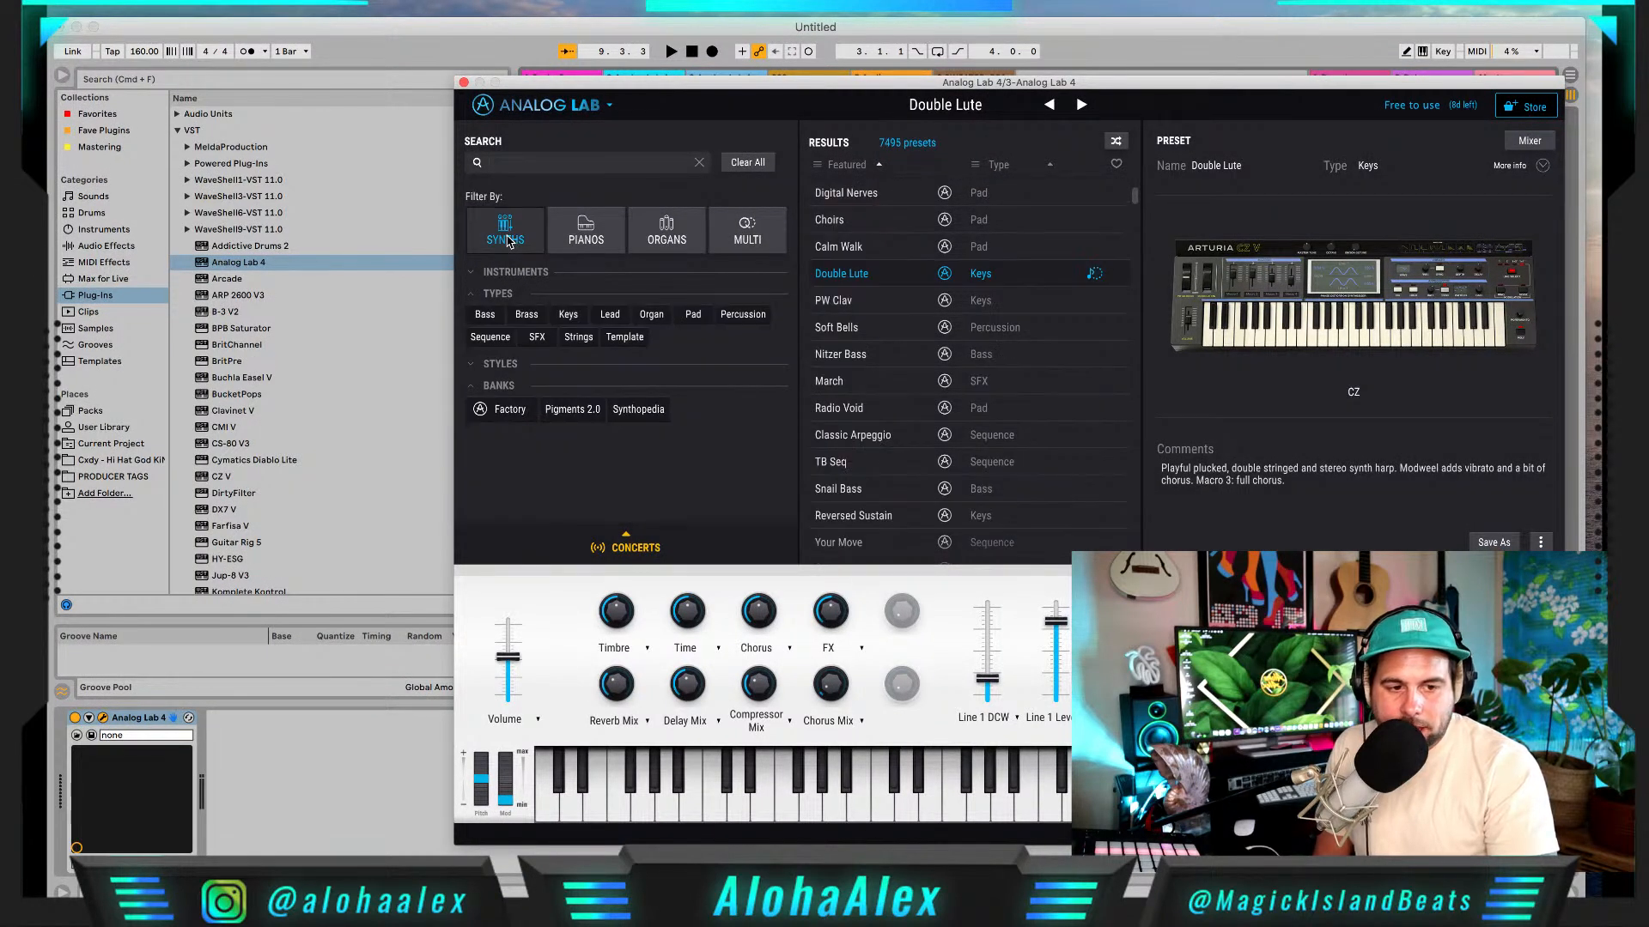
left_click(693, 314)
left_click(470, 366)
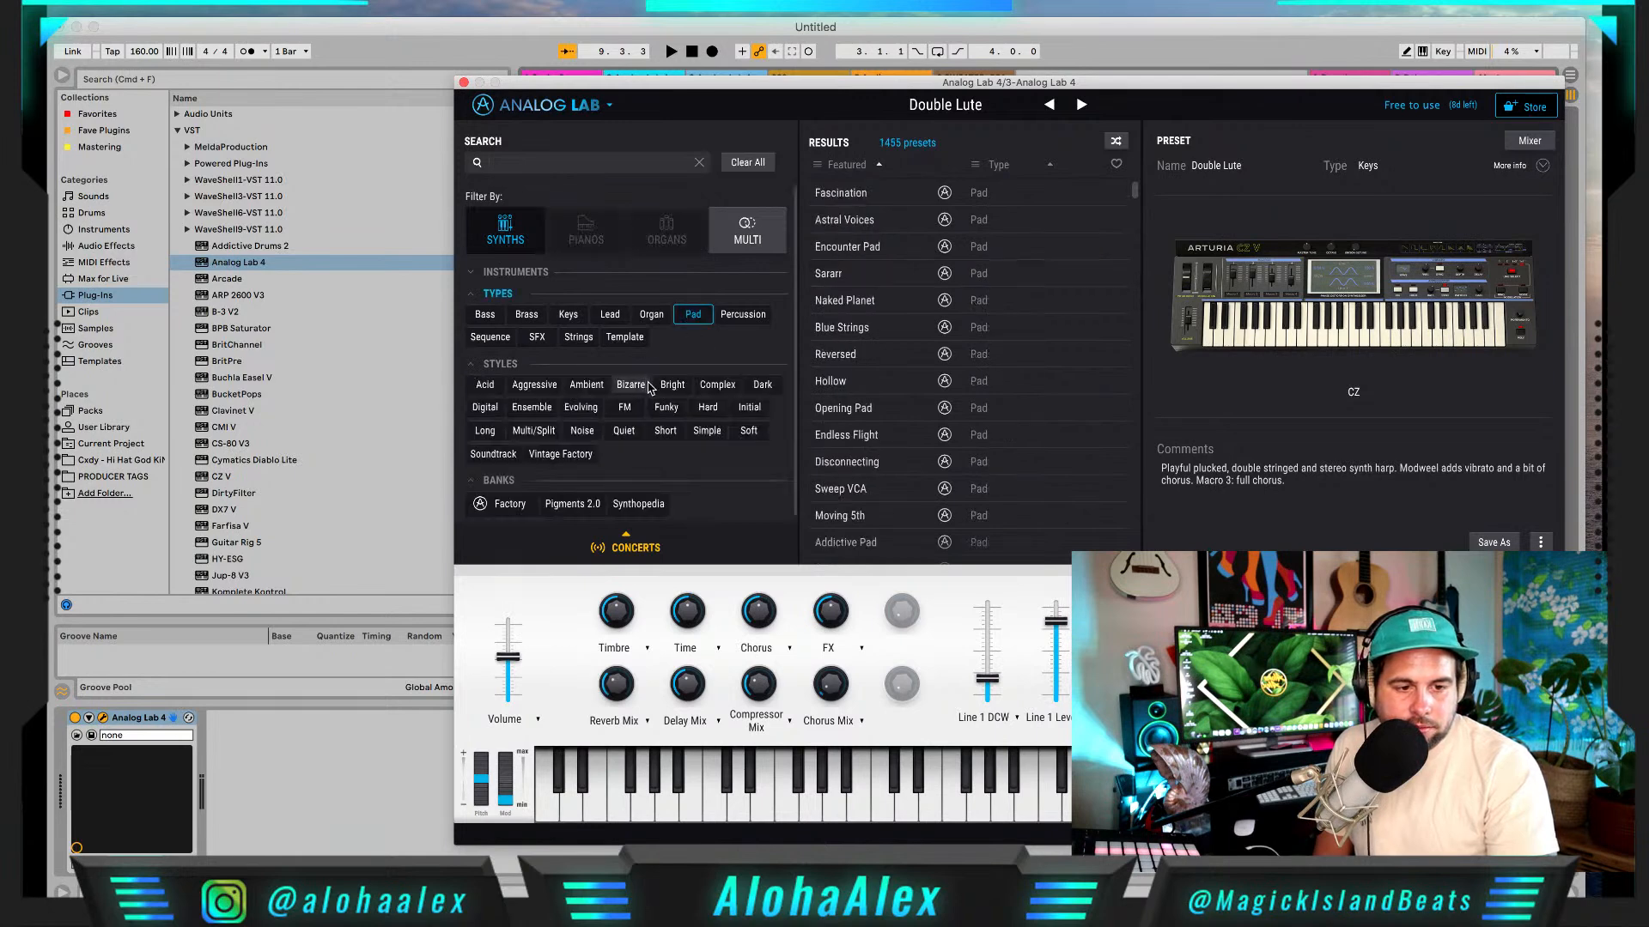
left_click(624, 430)
left_click(893, 194)
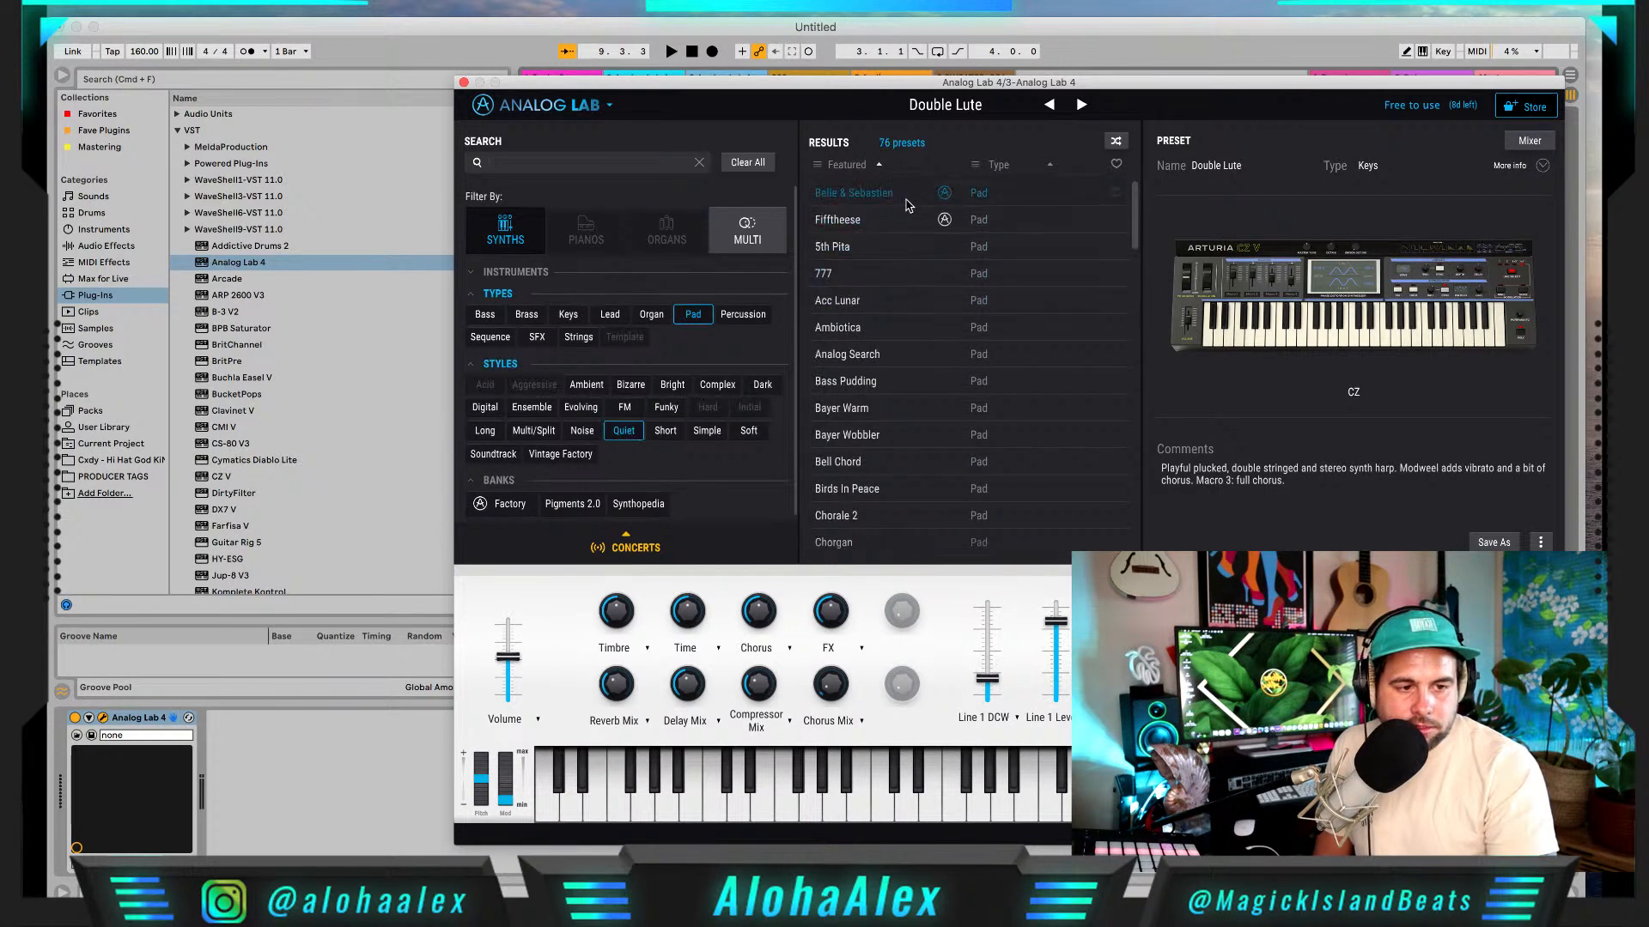
Step: Play the clips, set the duplicate Analog Lab track's monitoring to In and solo it
key("space")
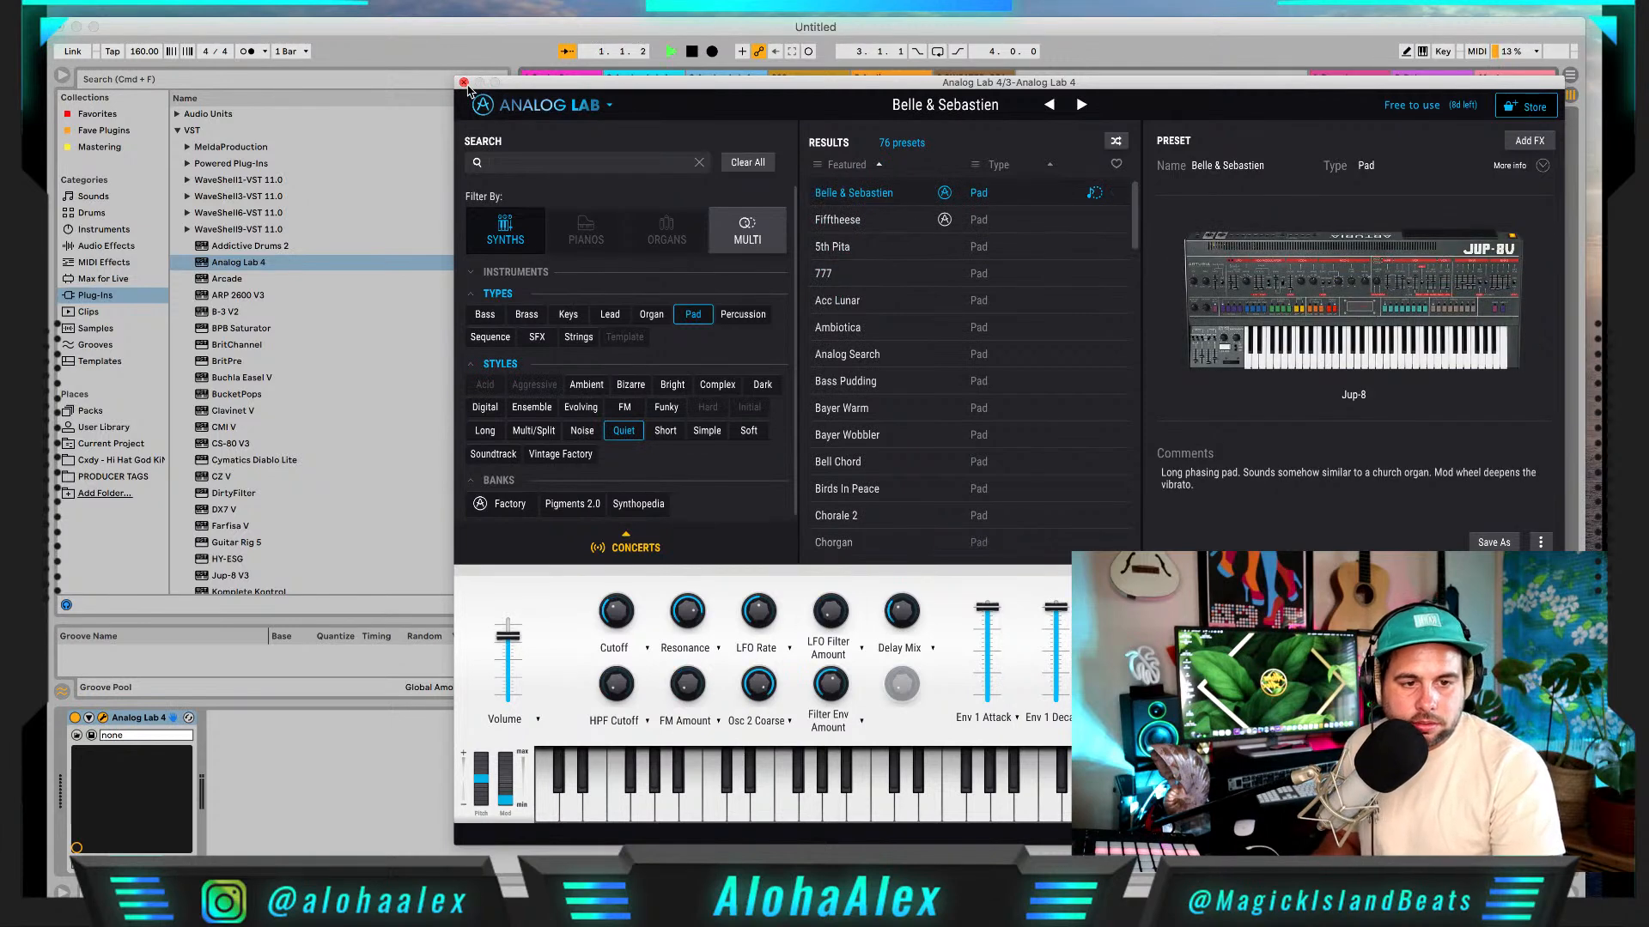
left_click(464, 83)
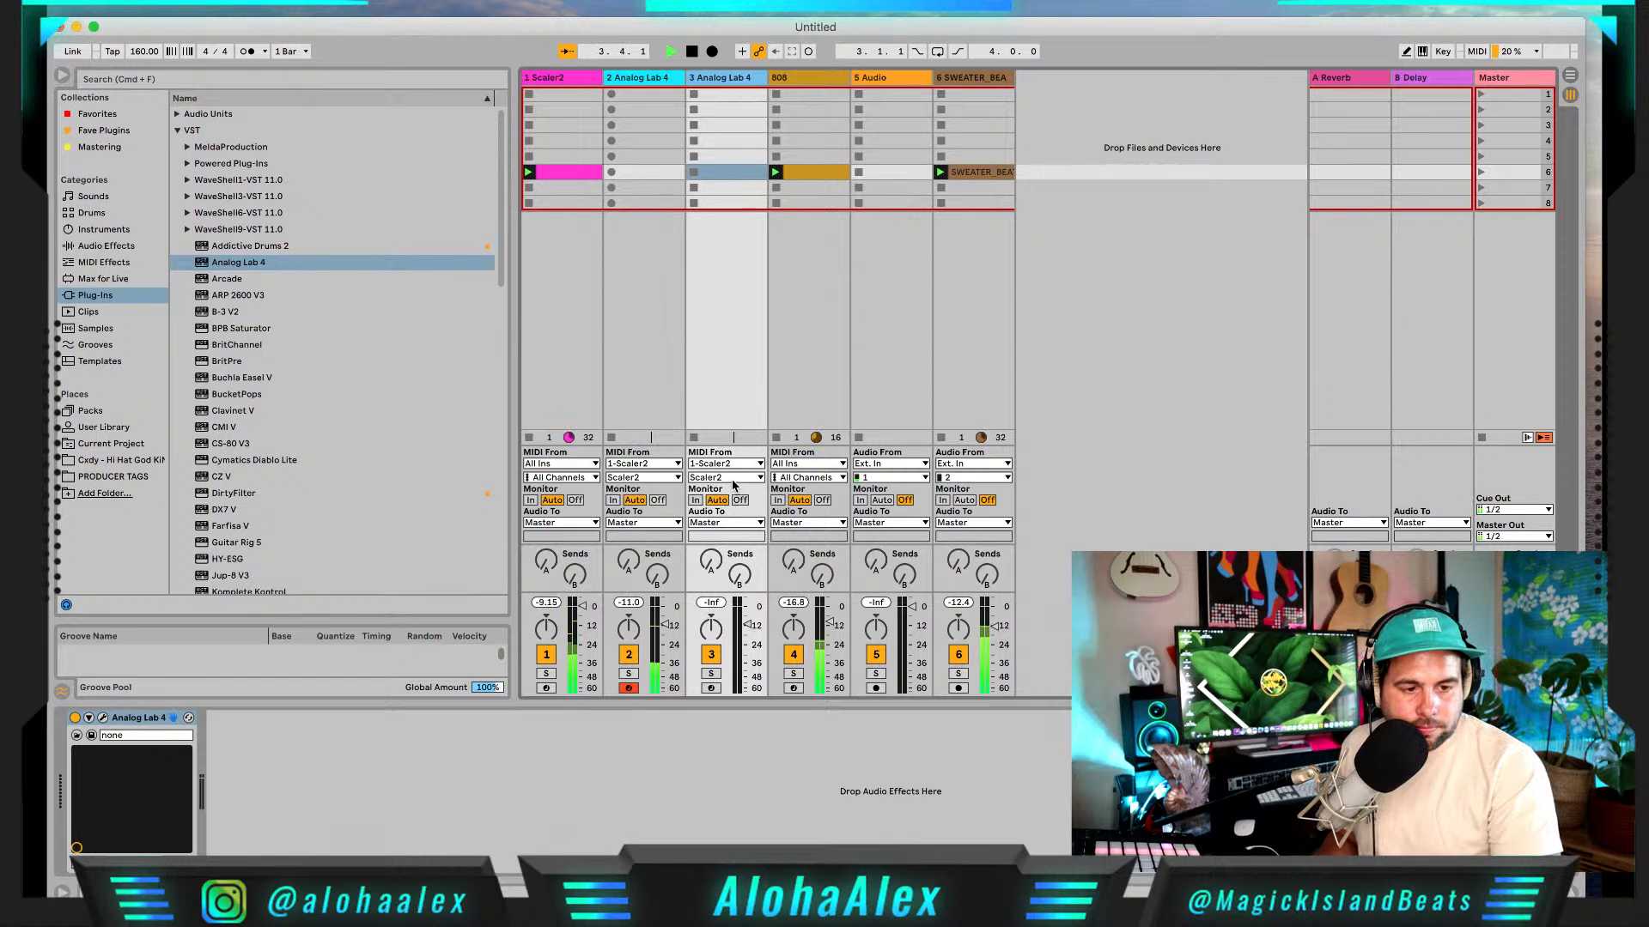
left_click(695, 500)
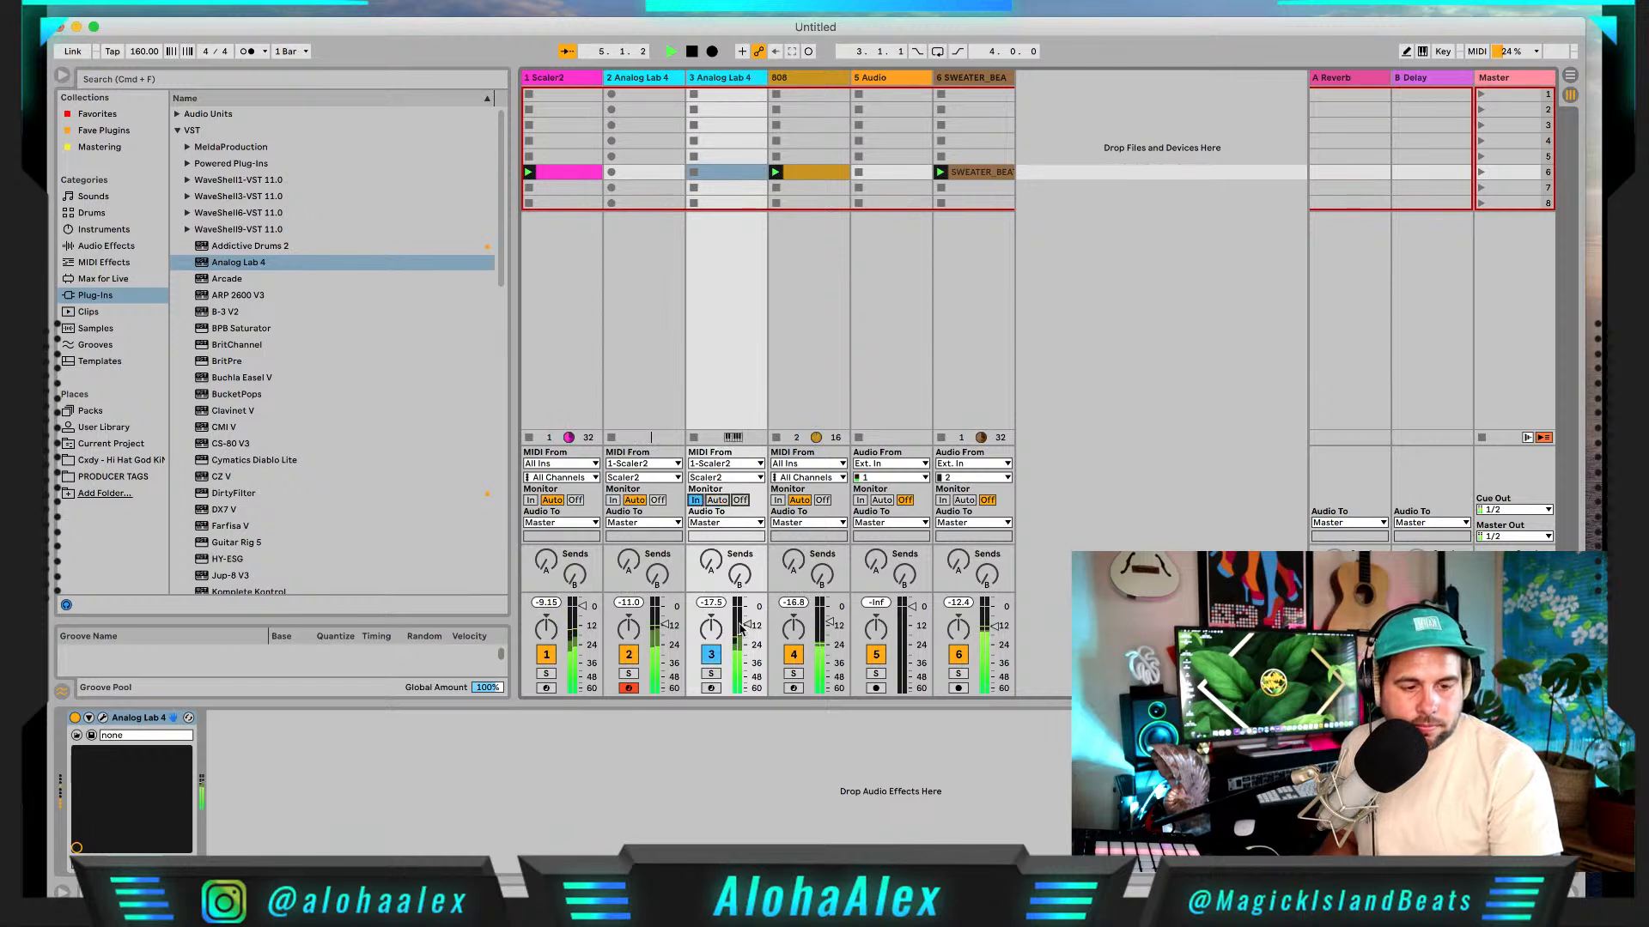
left_click(712, 674)
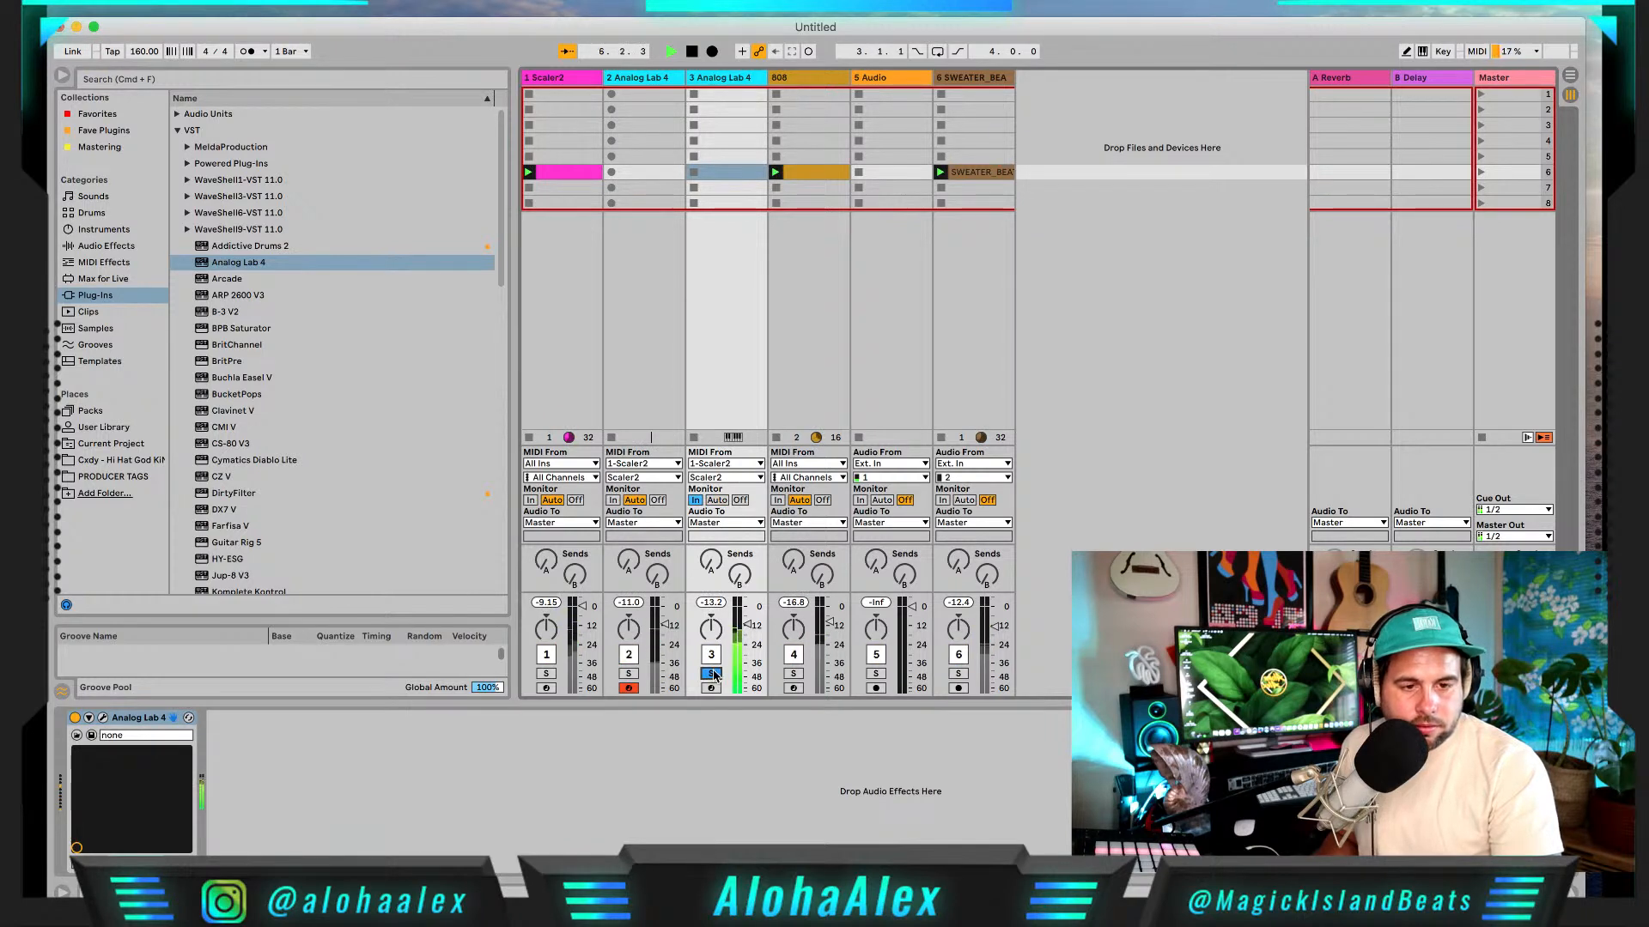
scroll(326, 389, "down", 3)
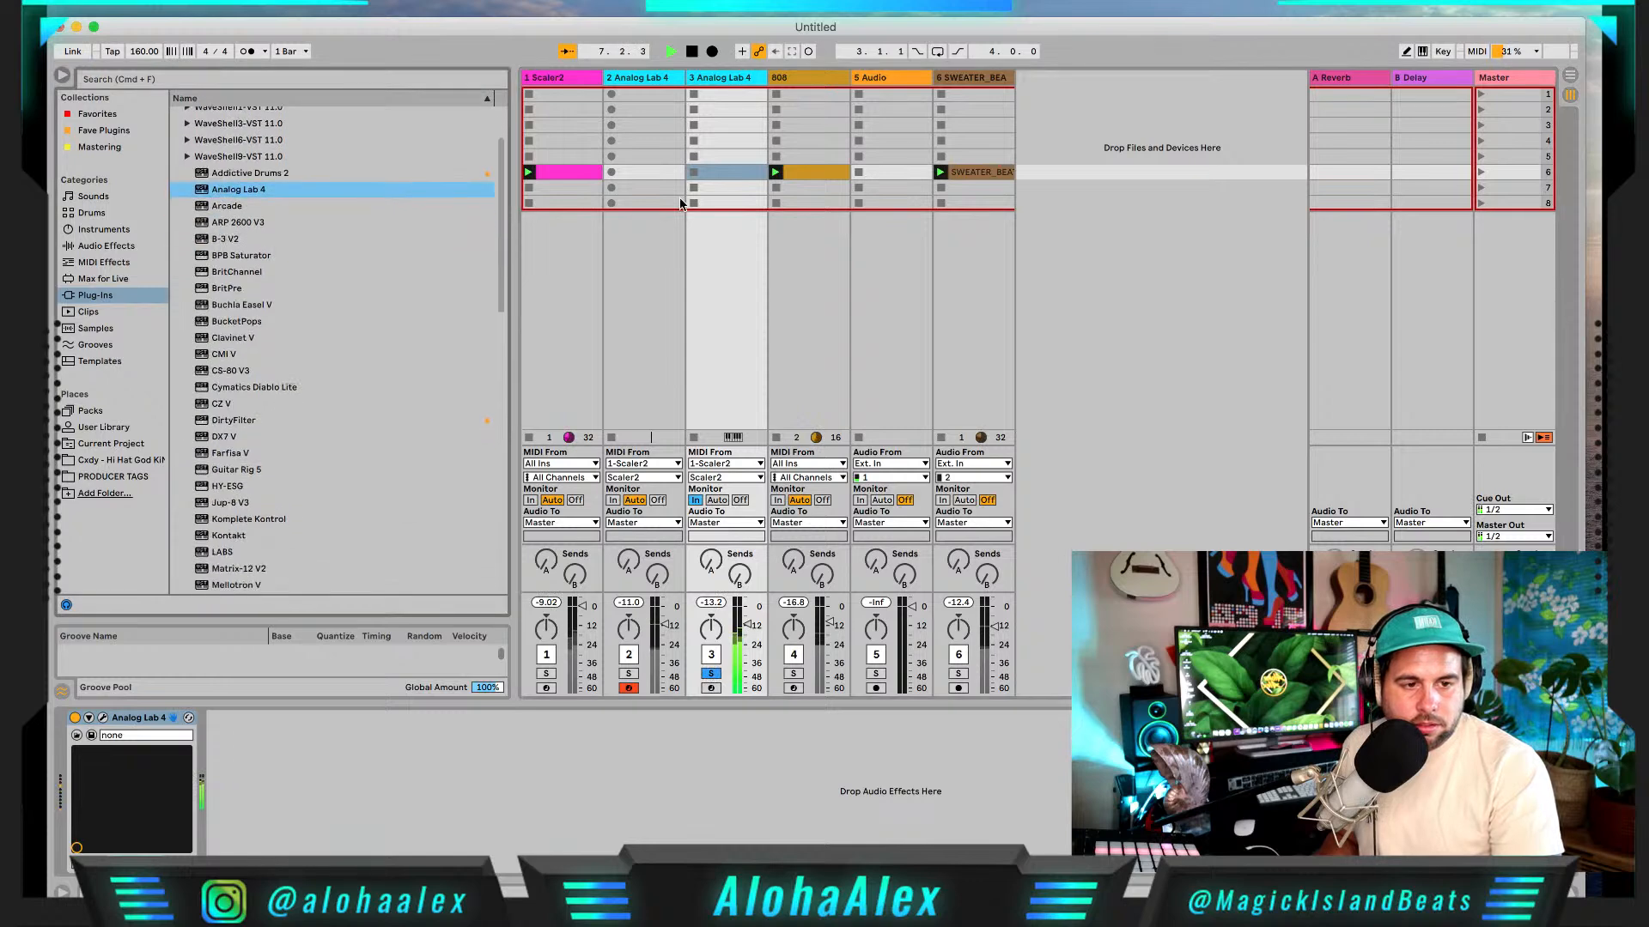
Step: Audition the pad preset 777 on the soloed Analog Lab track and replace it with Acc Lunar
left_click(711, 79)
key("space")
left_click(102, 718)
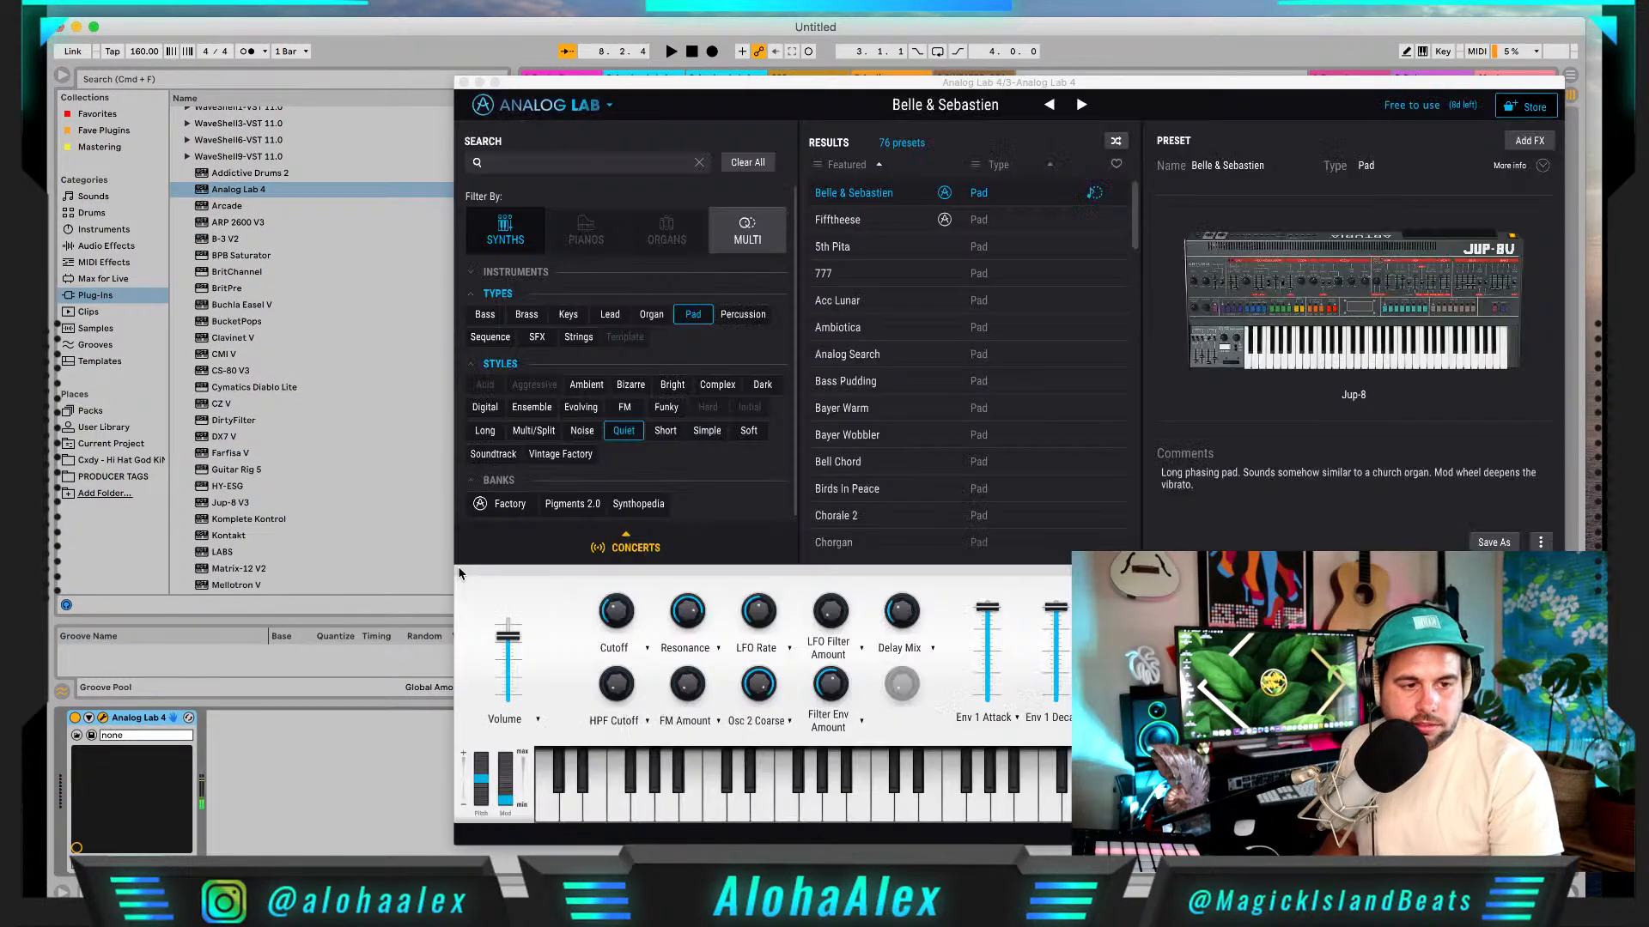
left_click(884, 275)
key("space")
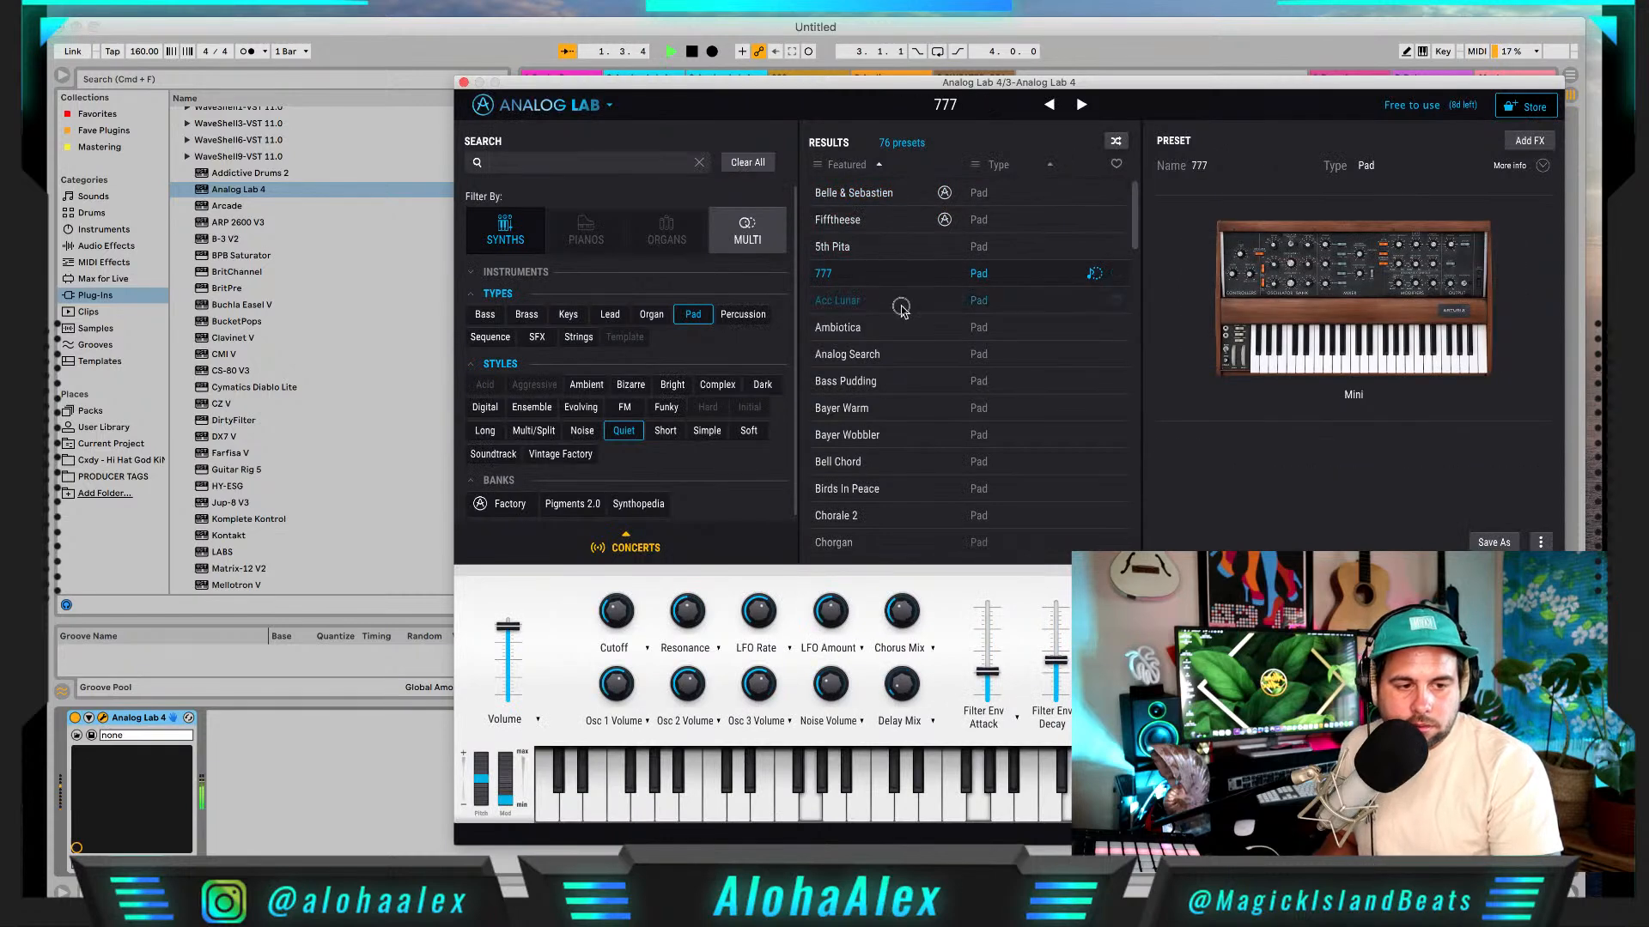
left_click(902, 305)
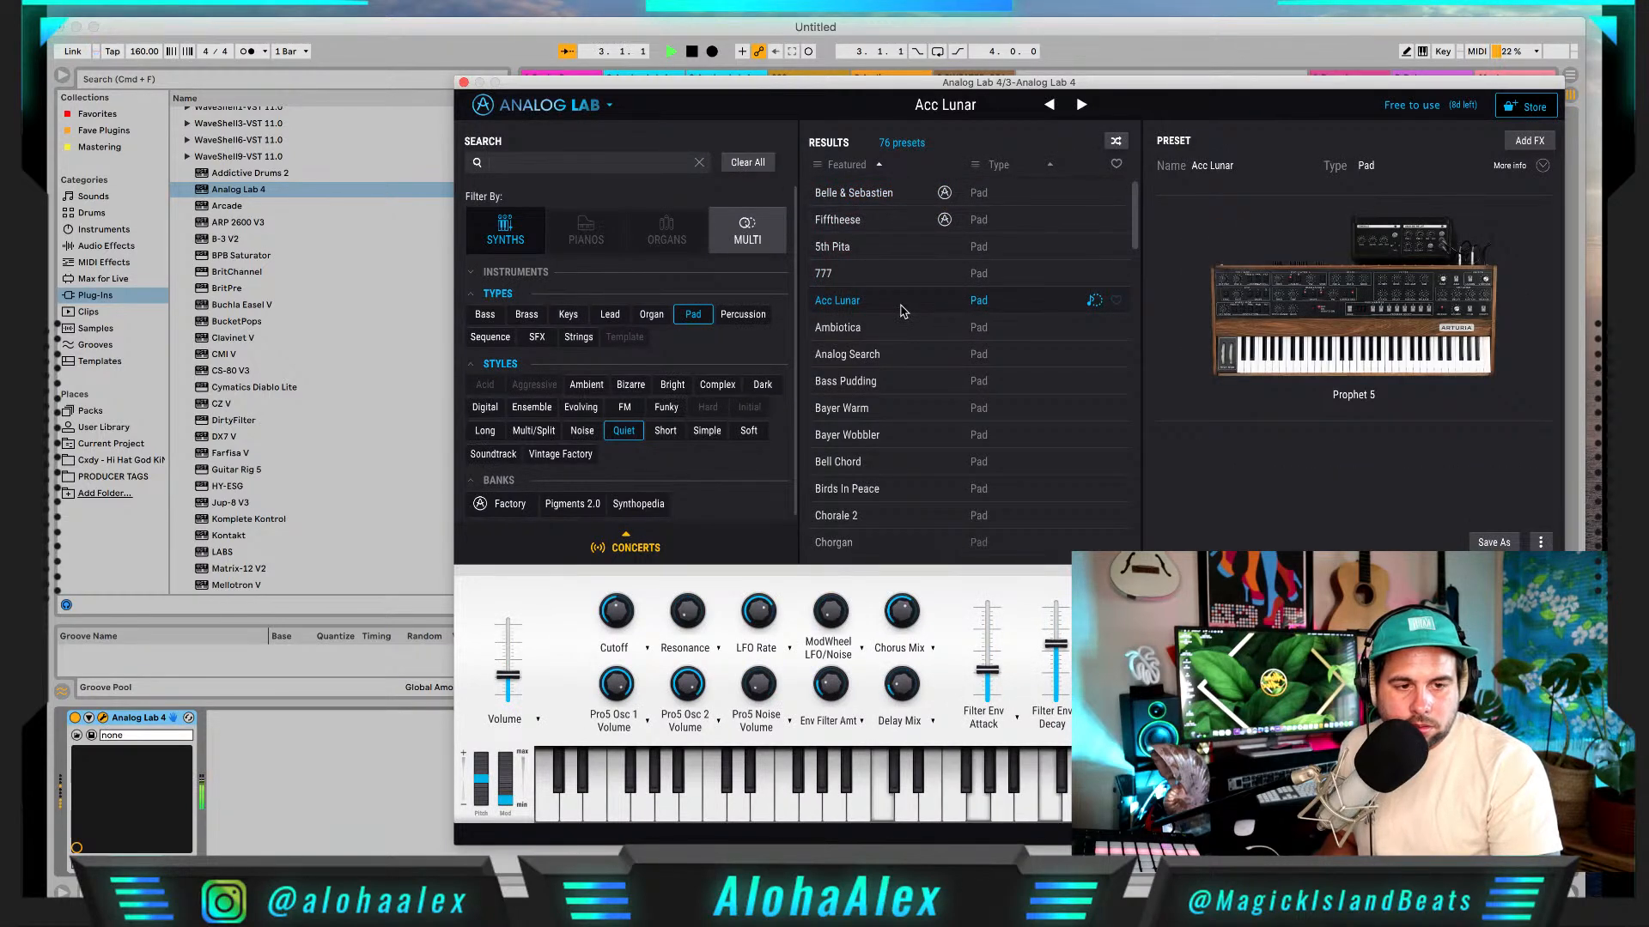
left_click(463, 82)
scroll(219, 227, "up", 3)
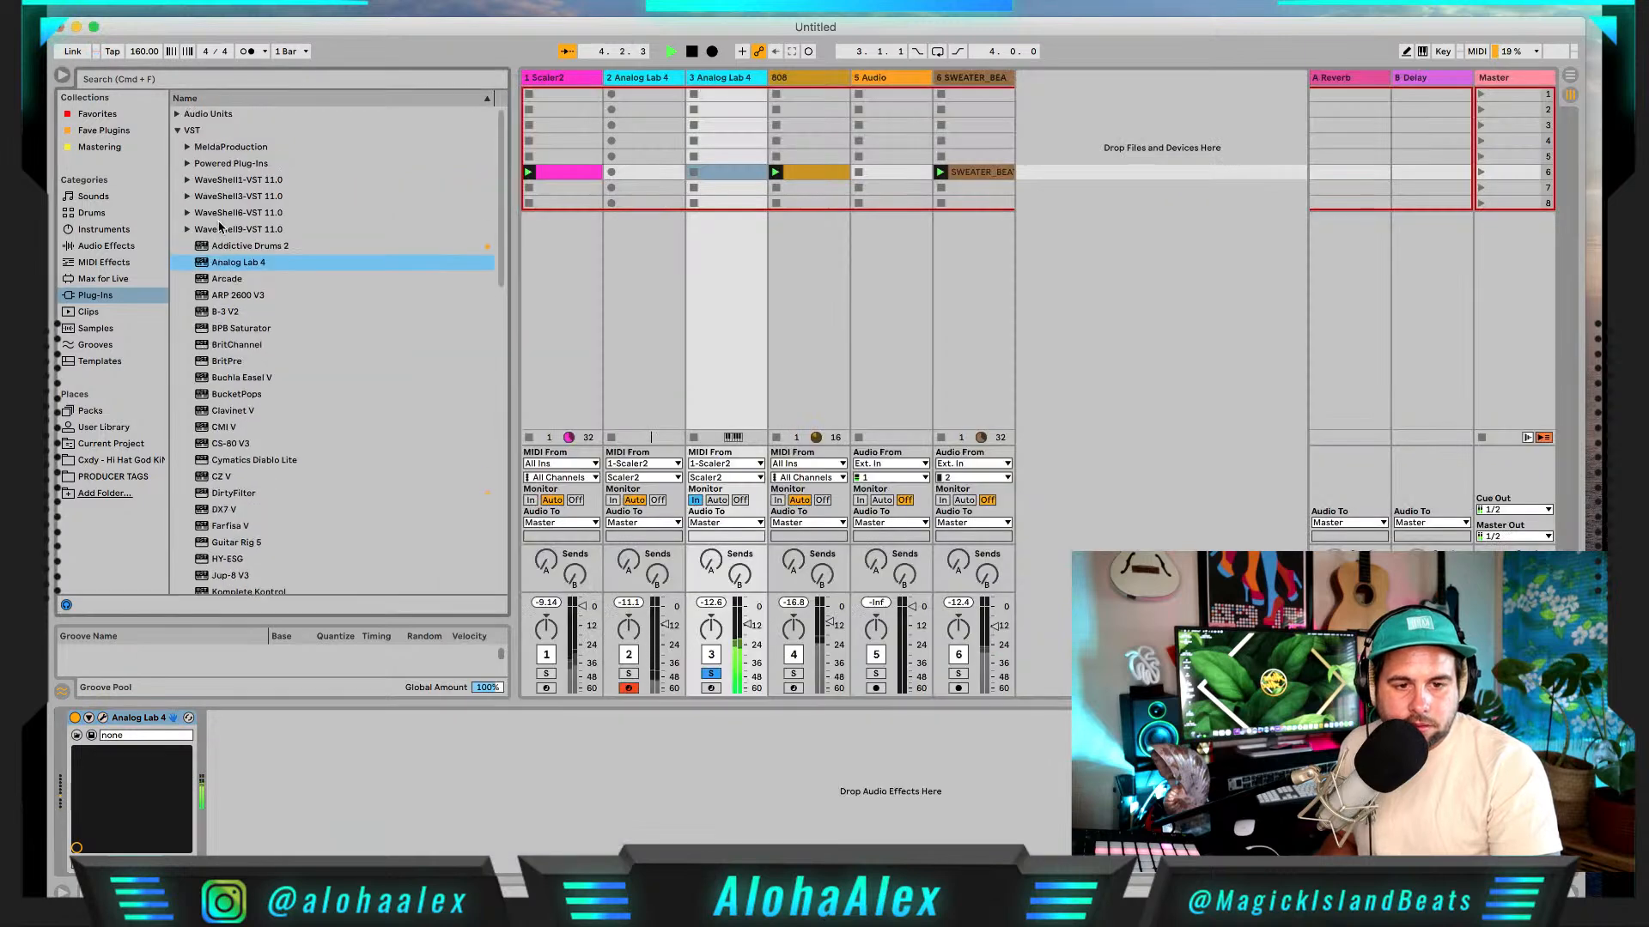
Step: Add HY-ESG from the Mastering collection to the soloed second Analog Lab 4 track
left_click(178, 115)
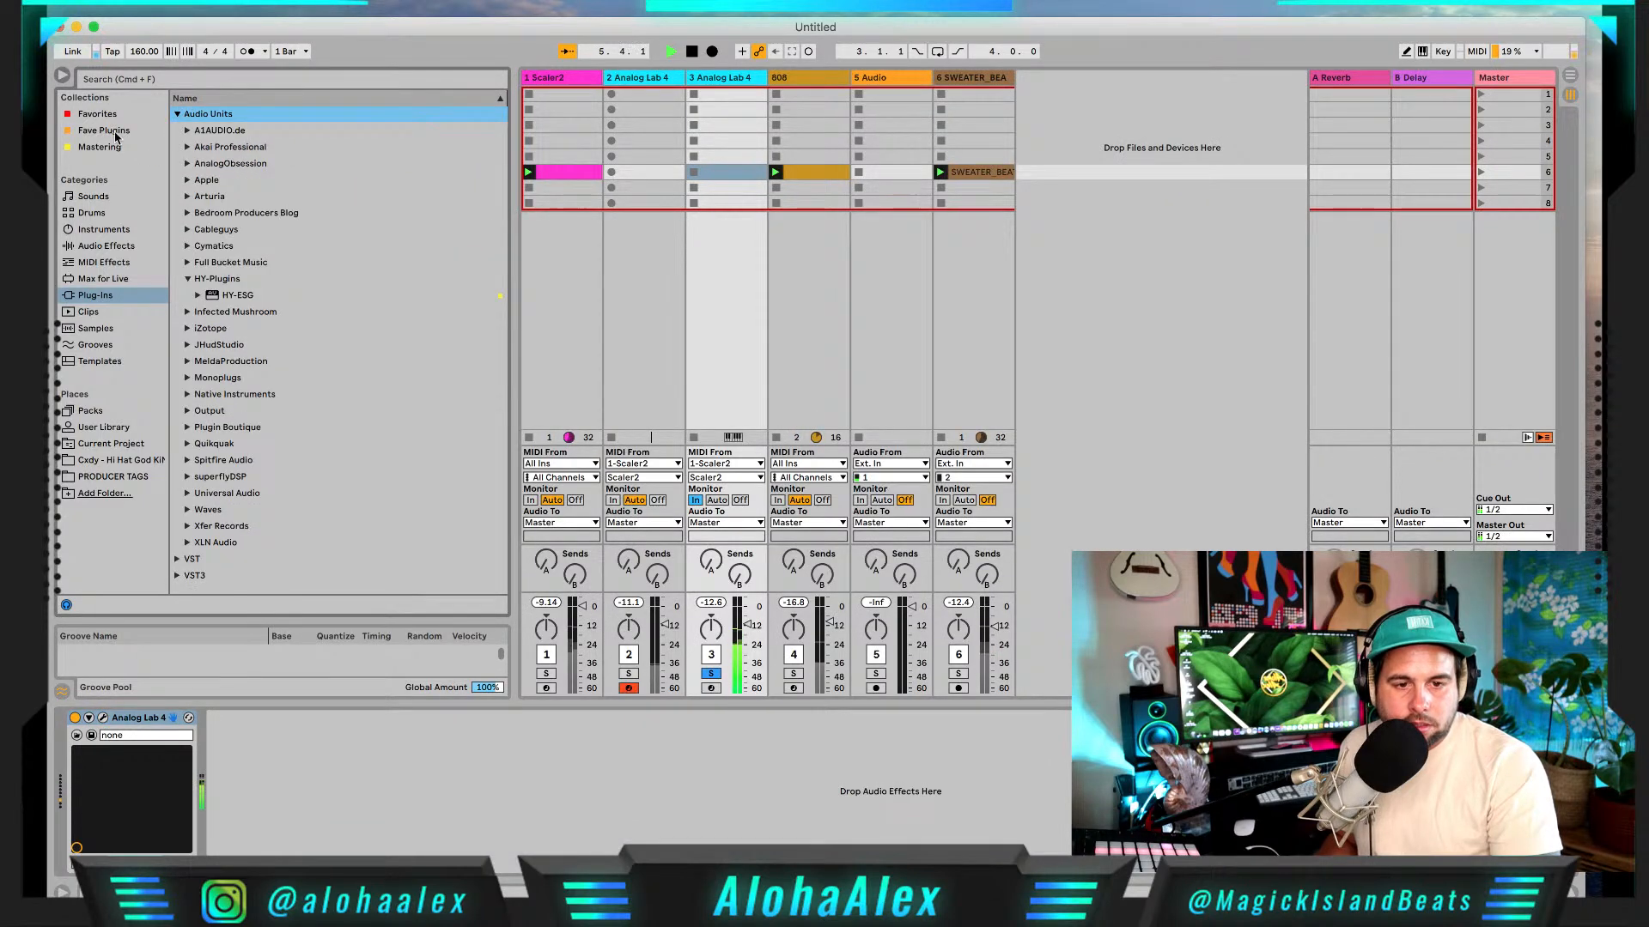
left_click(104, 131)
left_click(116, 148)
left_click(194, 134)
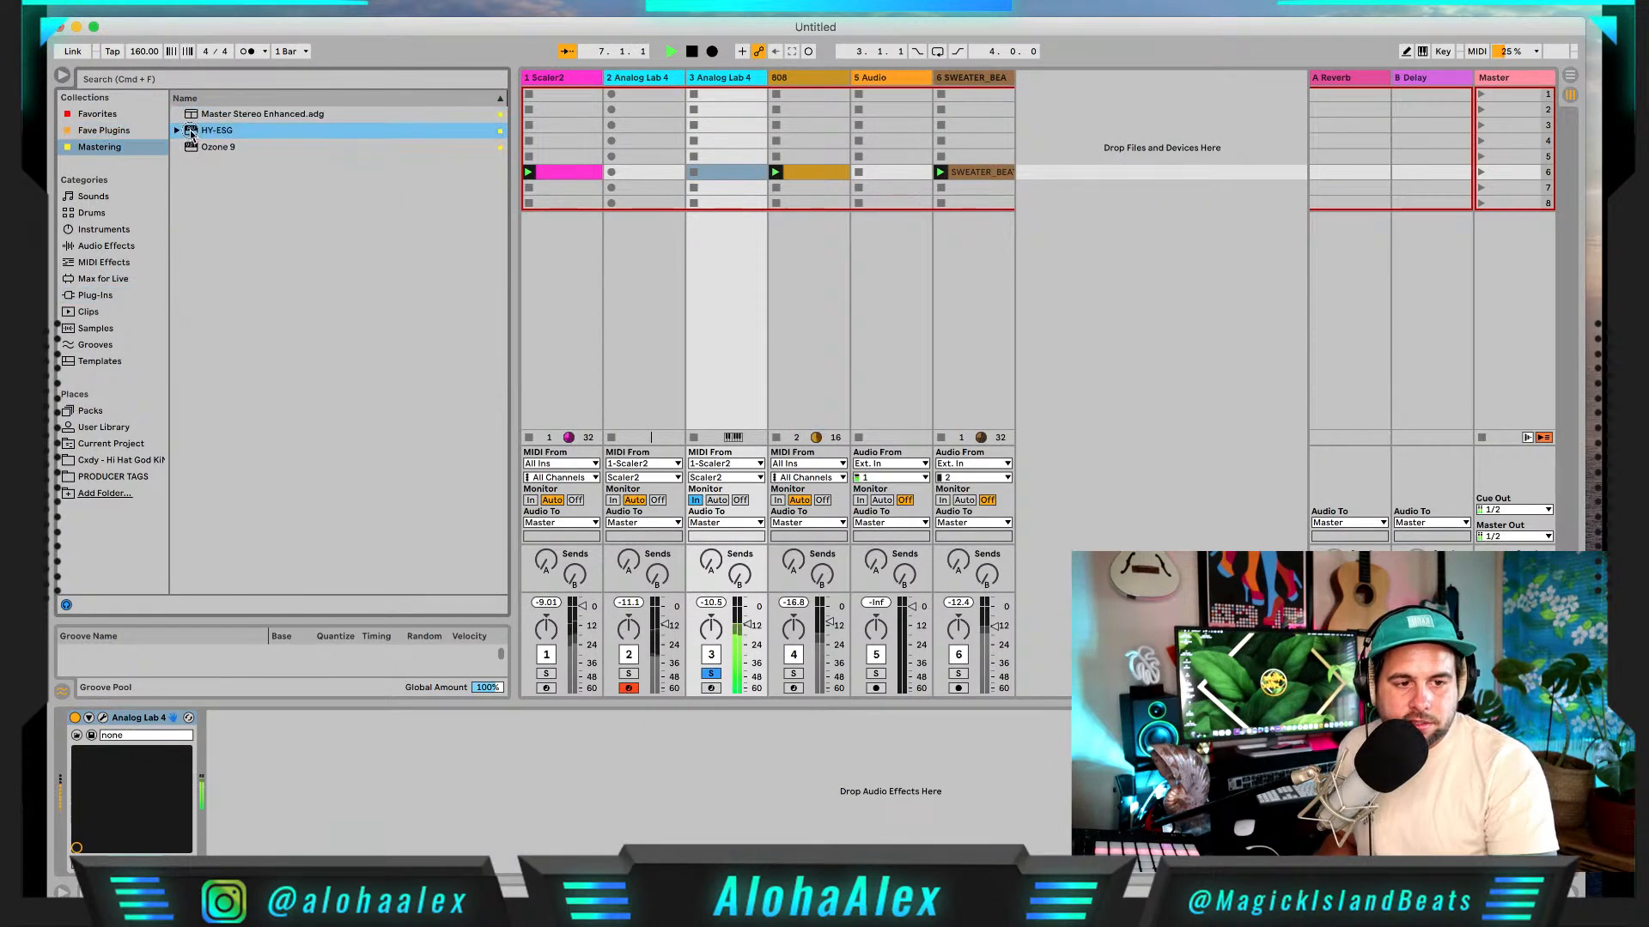
left_click_drag(741, 80, 742, 83)
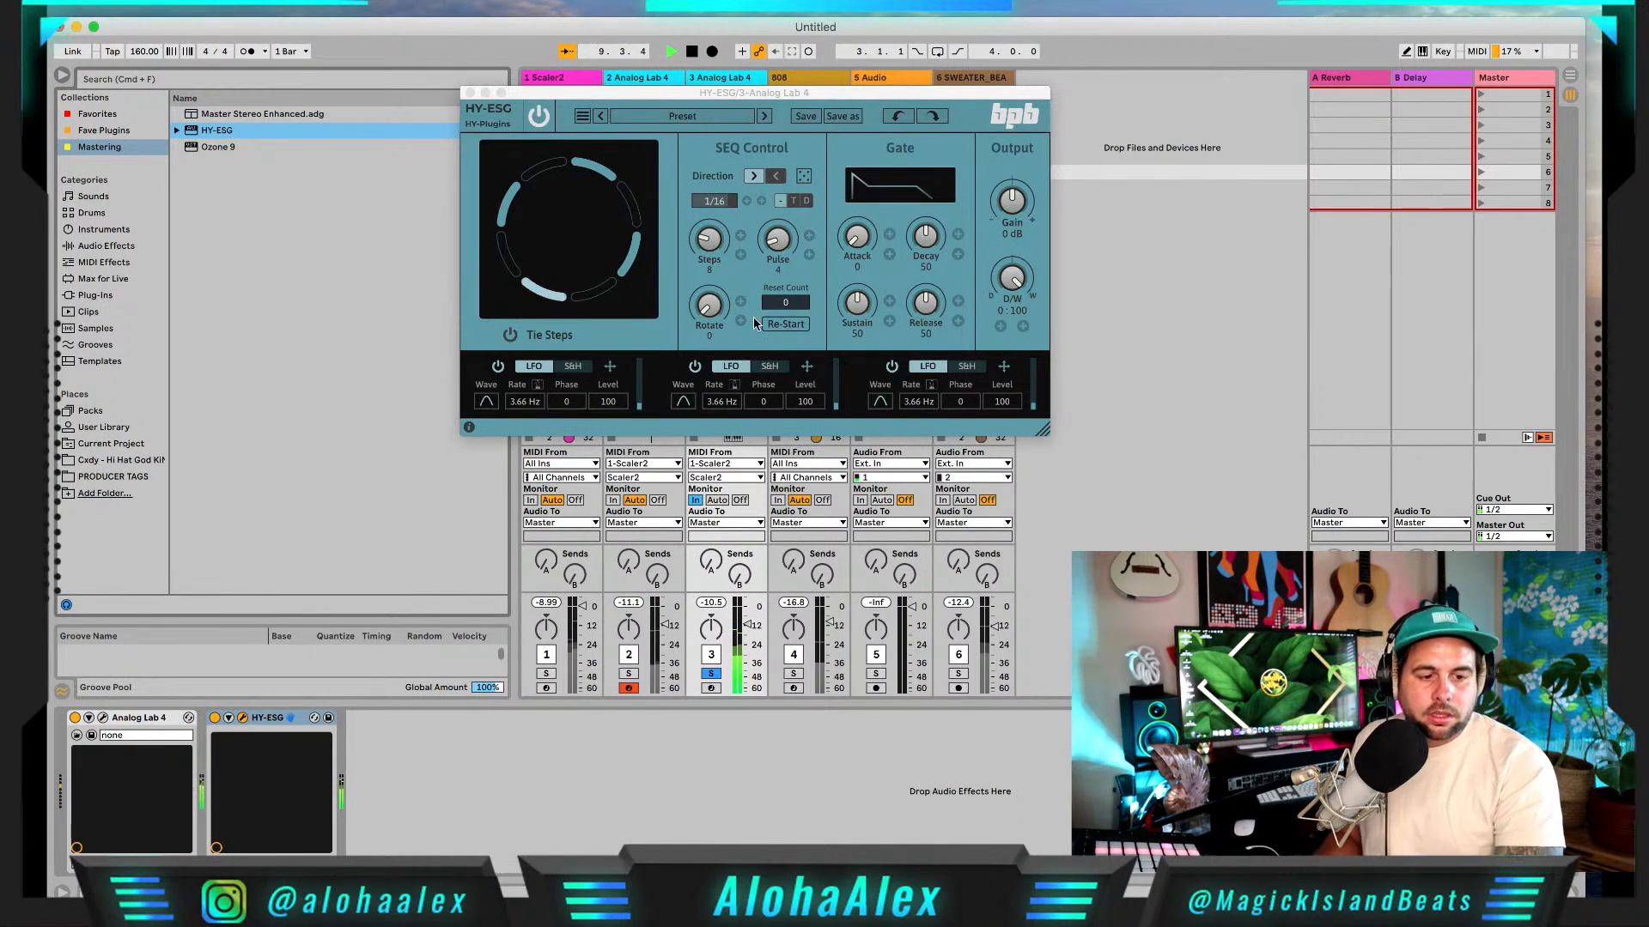
Step: Raise the second Analog Lab 4 track's volume, listen to its gated pad and unsolo the track
left_click_drag(746, 631, 748, 611)
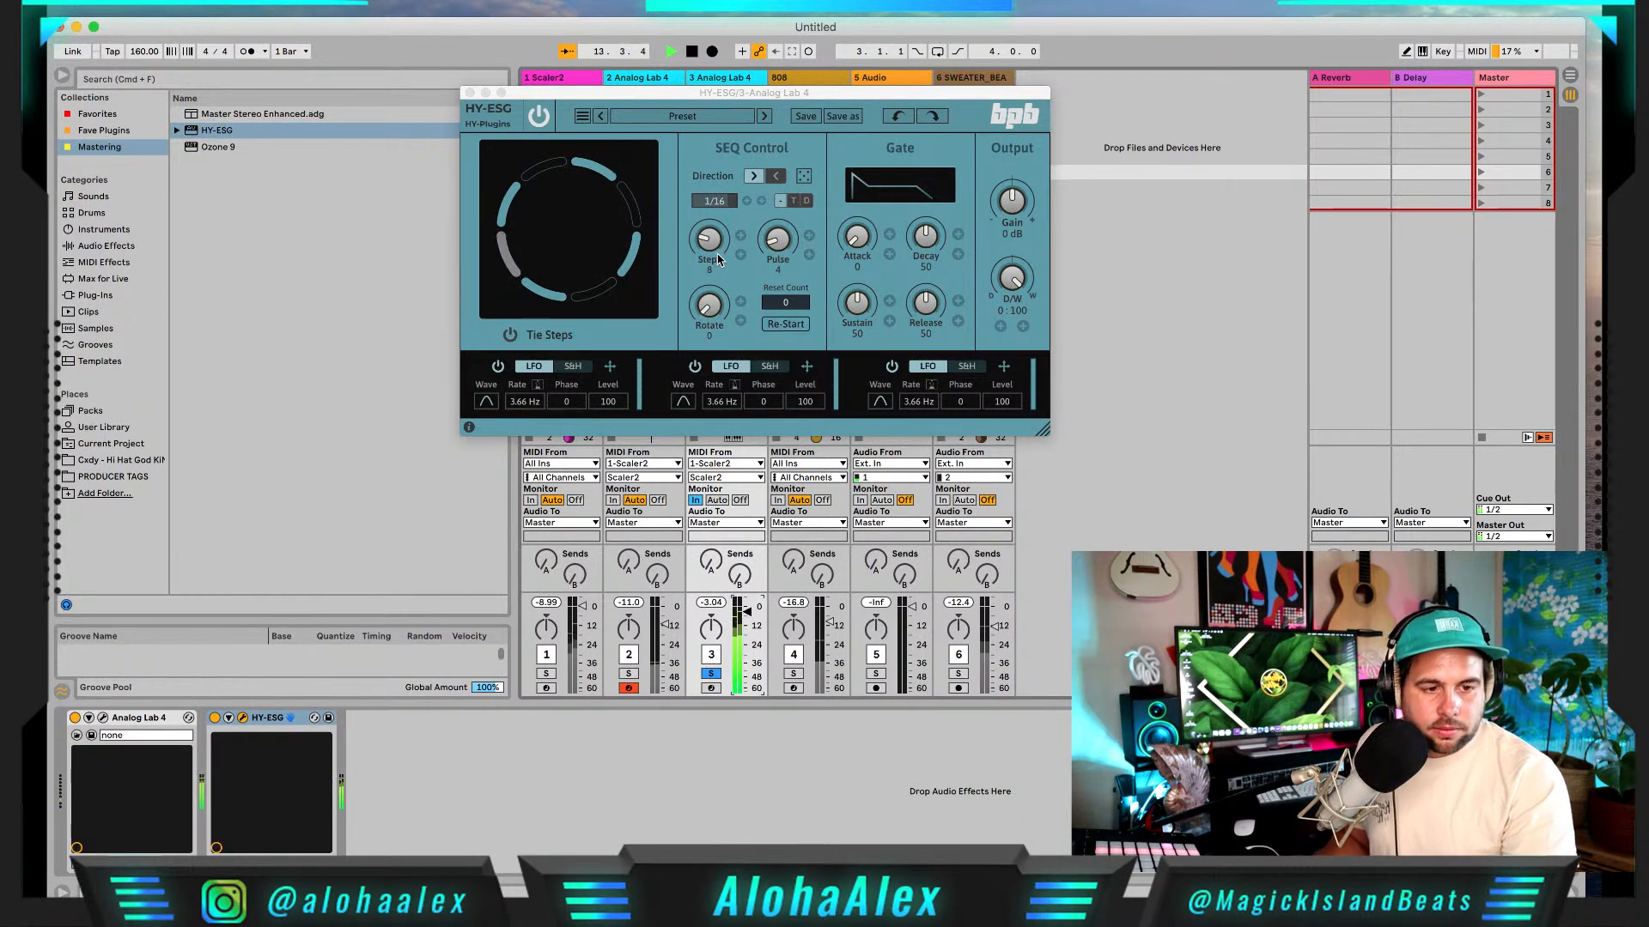
left_click_drag(777, 237, 778, 237)
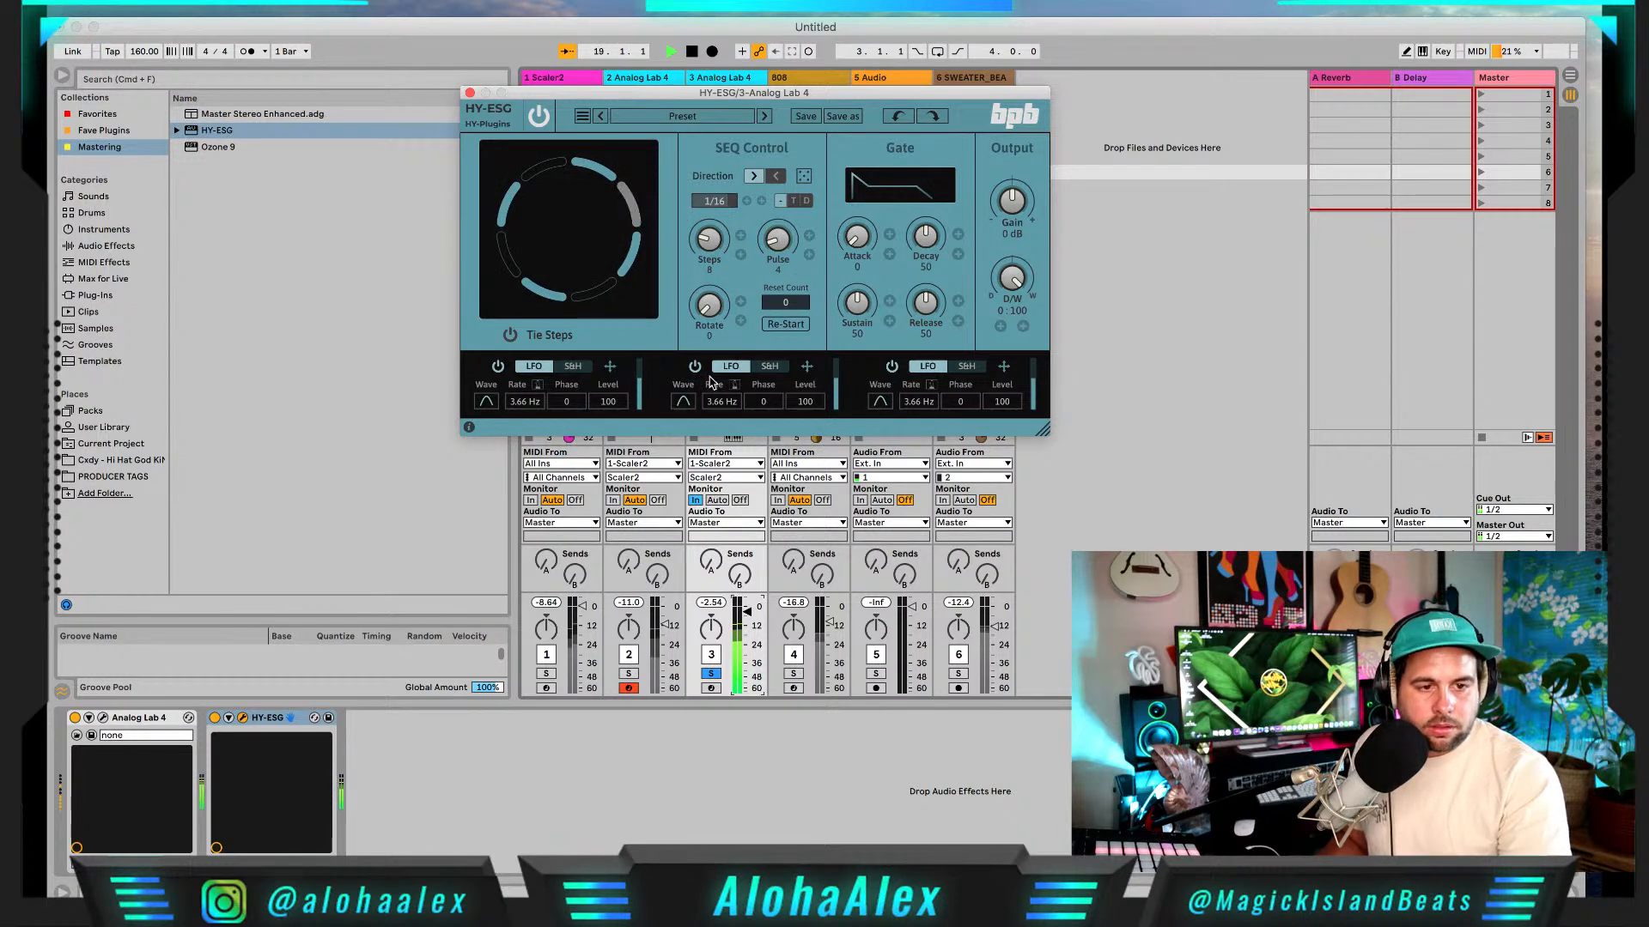
left_click(470, 94)
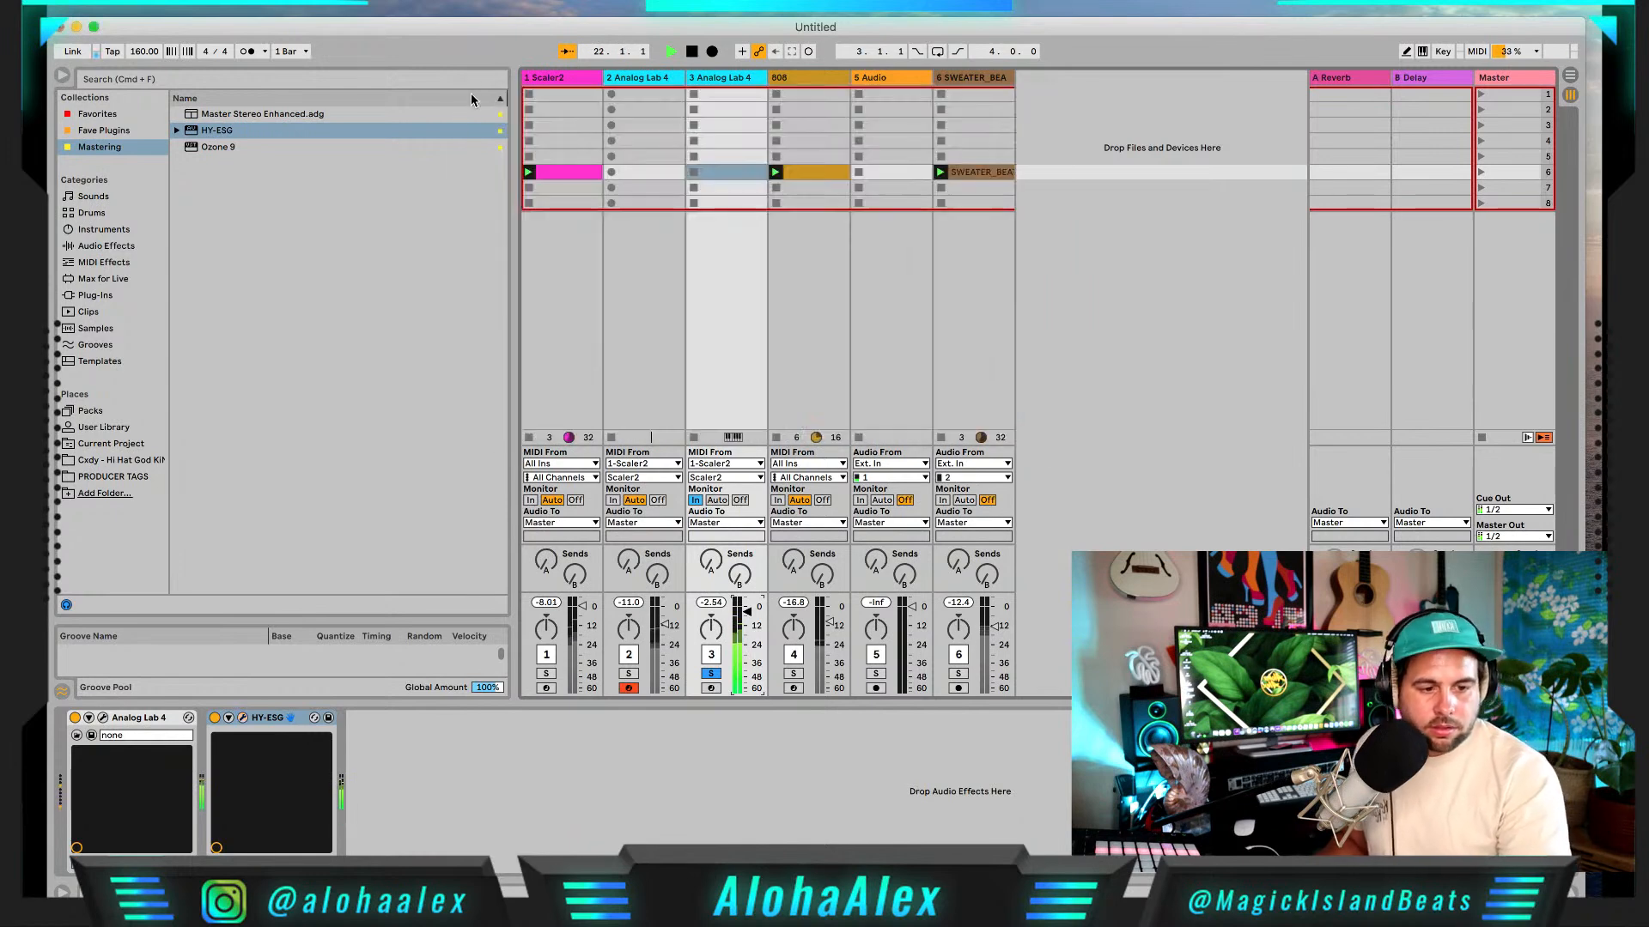
left_click(713, 675)
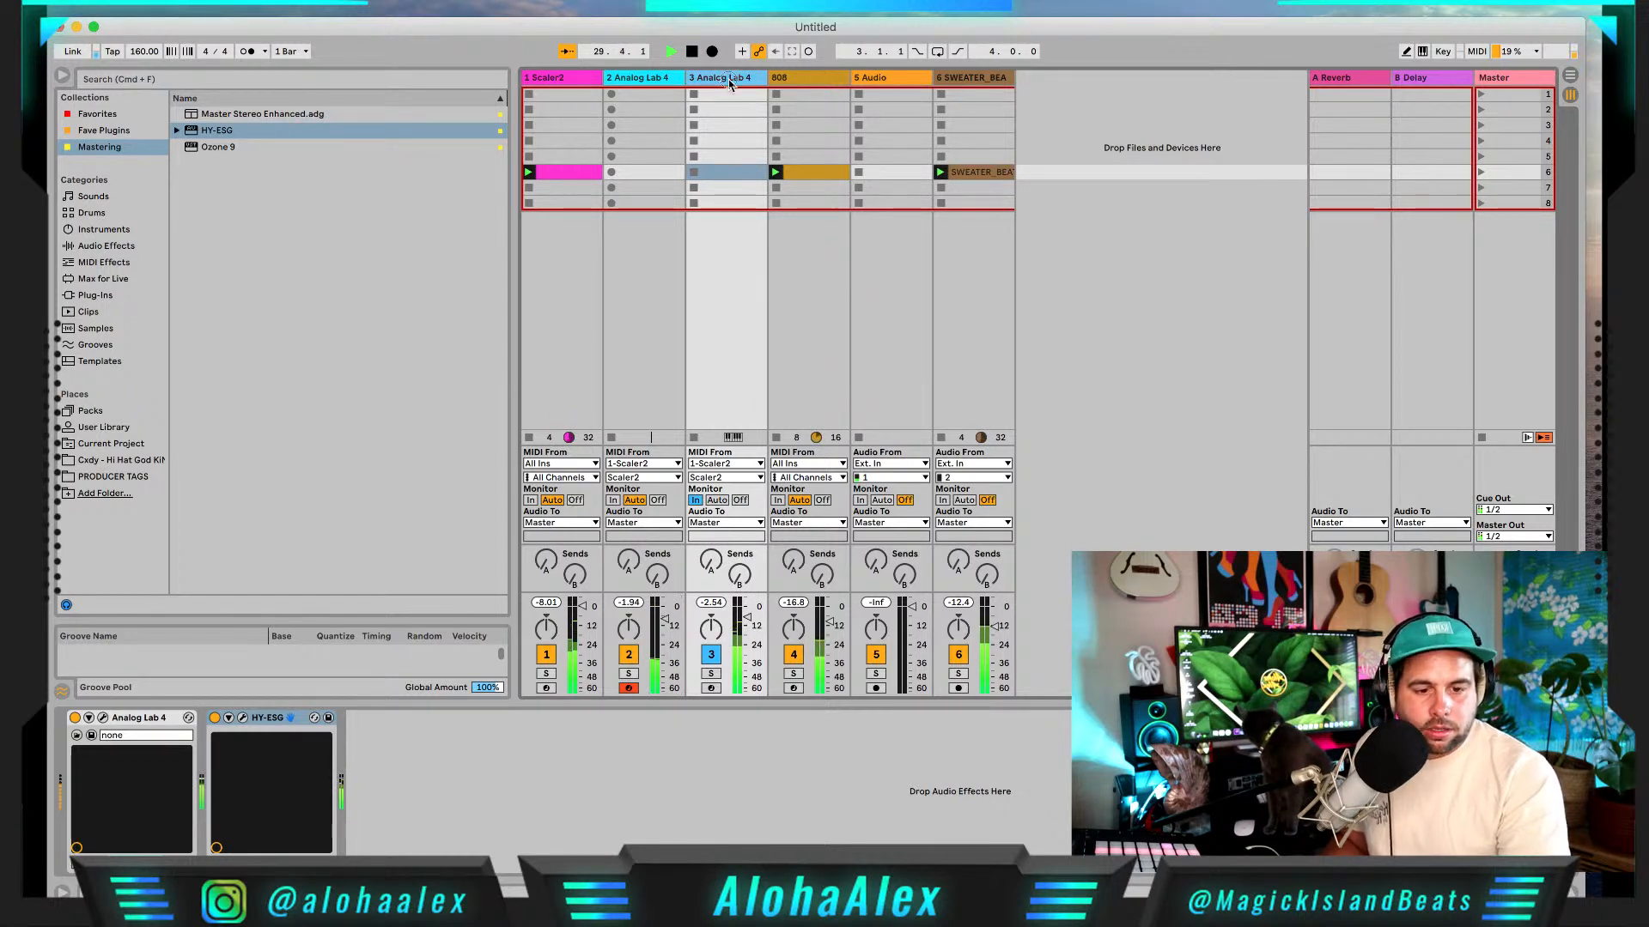
Step: Audition the HY-ESG preset Demo 02 on the second Analog Lab 4 track within the full mix
left_click(240, 718)
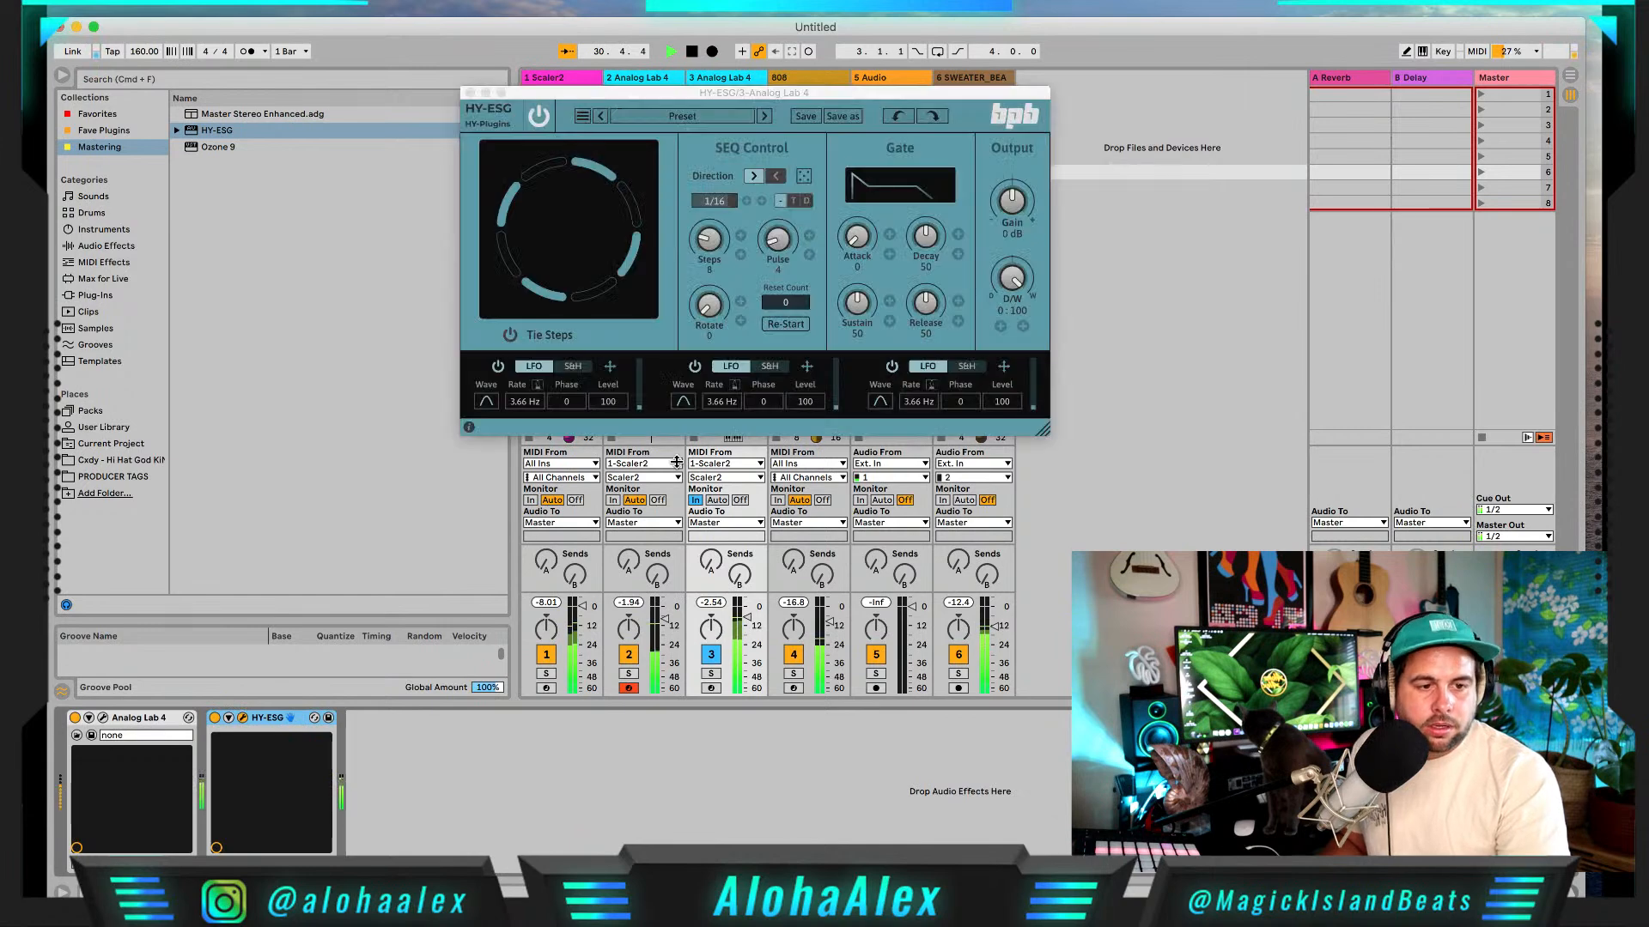
key("space")
left_click(767, 121)
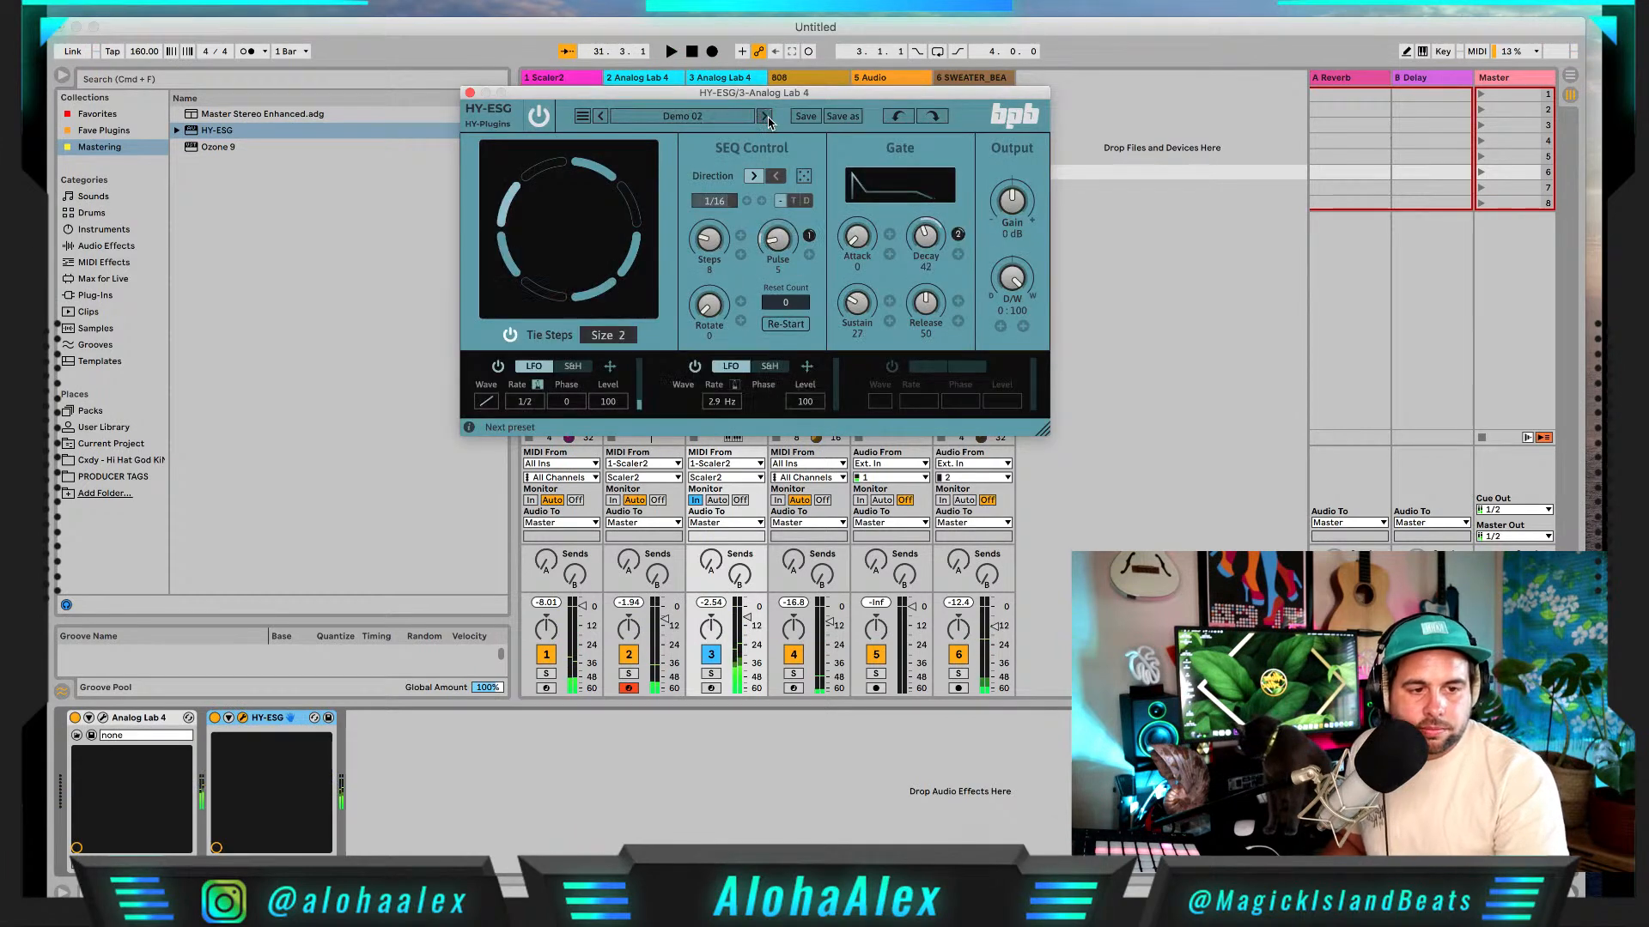
key("space")
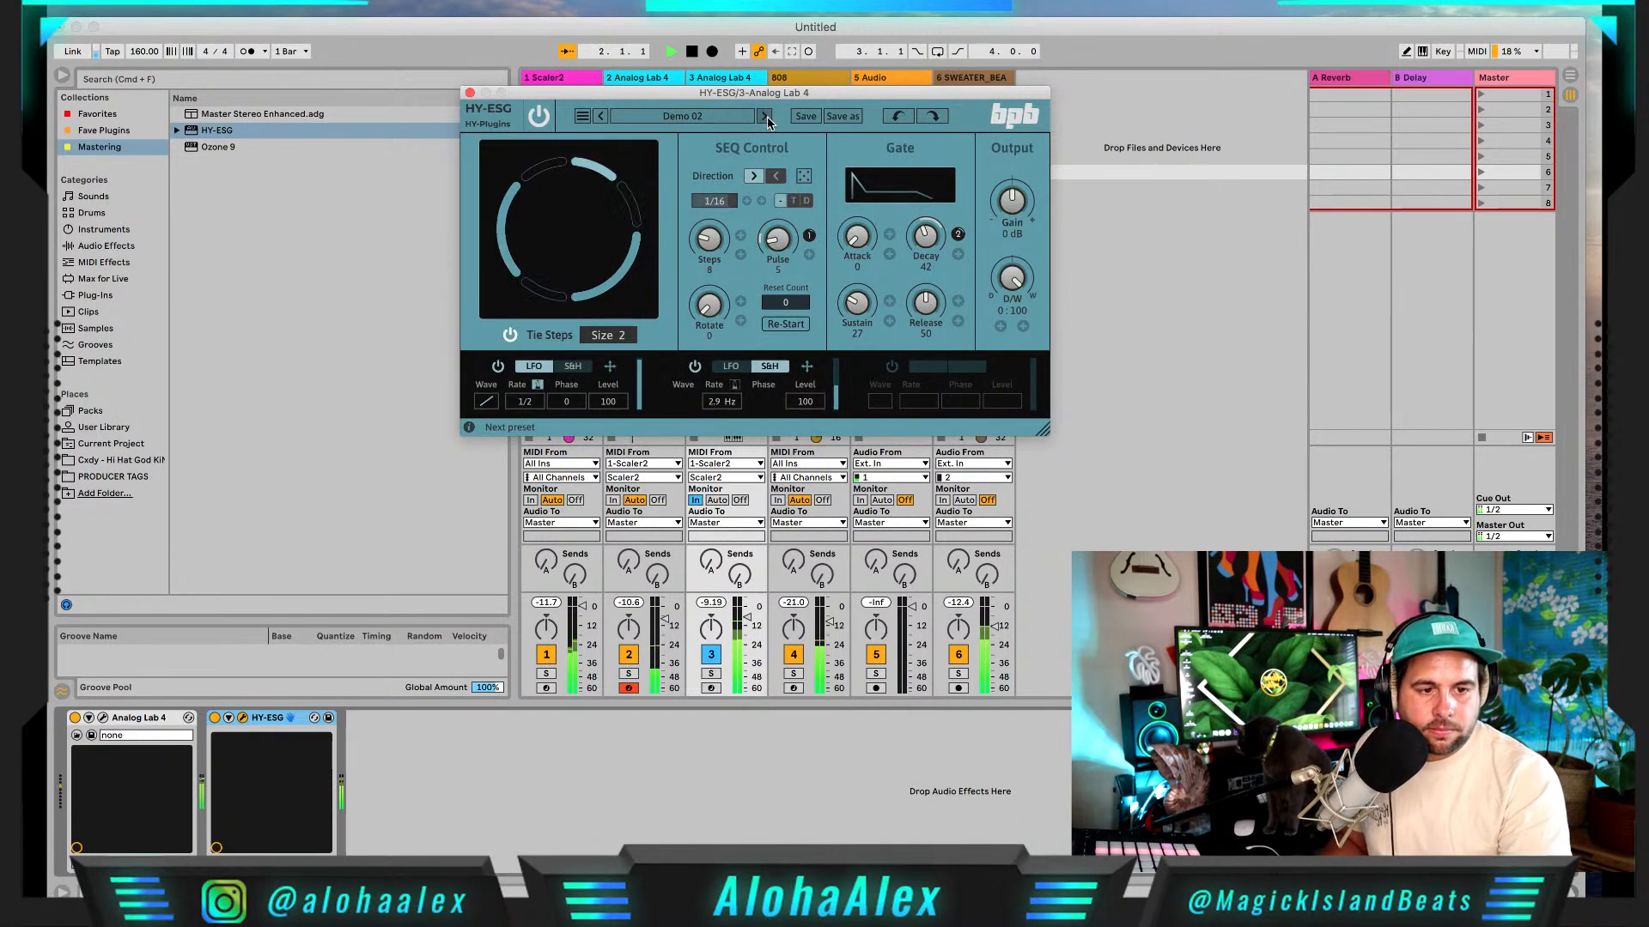
left_click(469, 93)
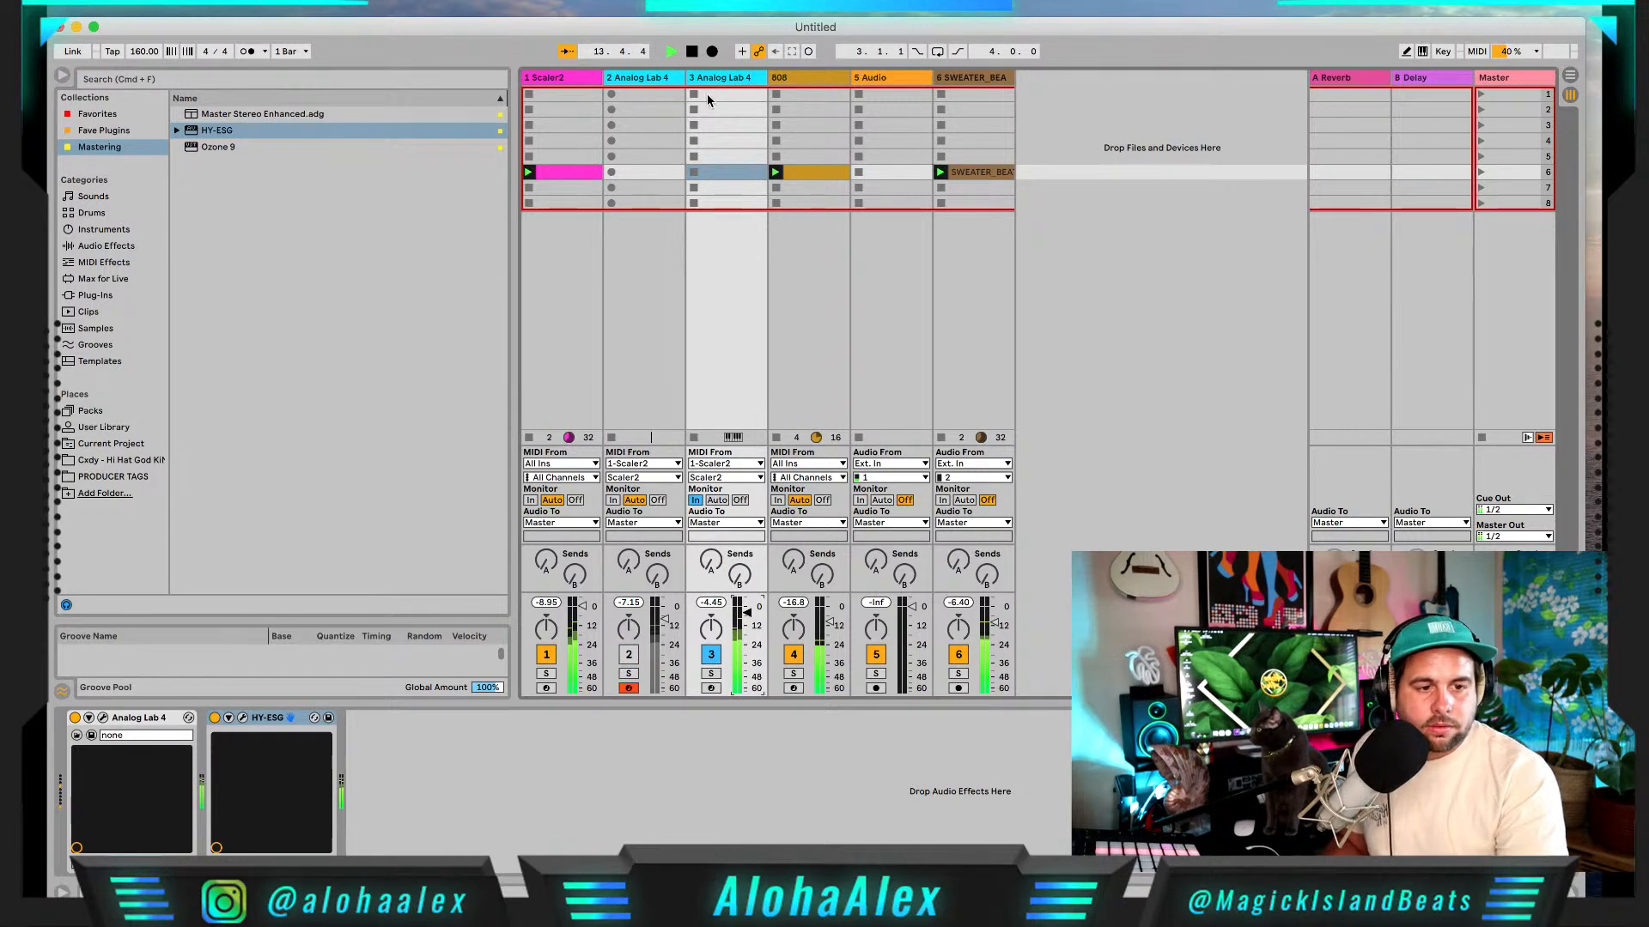
left_click(103, 718)
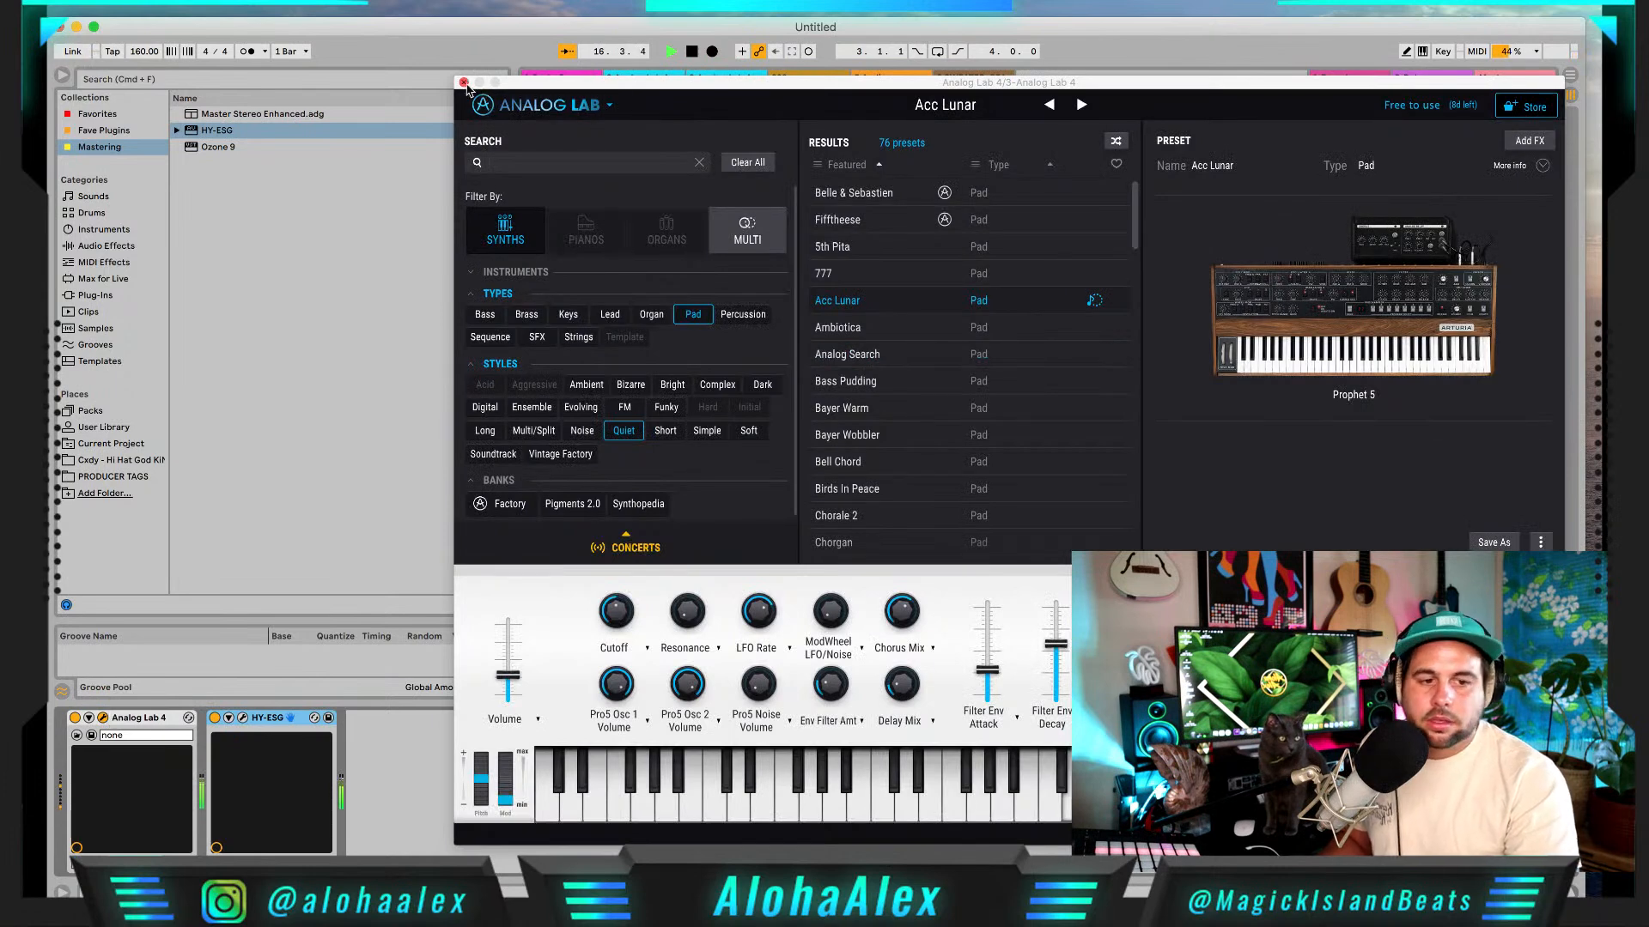
left_click(464, 82)
Step: Switch the second Analog Lab 4 track's HY-ESG to Demo 04 with dry/wet at 36:63, and unmute the first Analog Lab 4 track
left_click(242, 718)
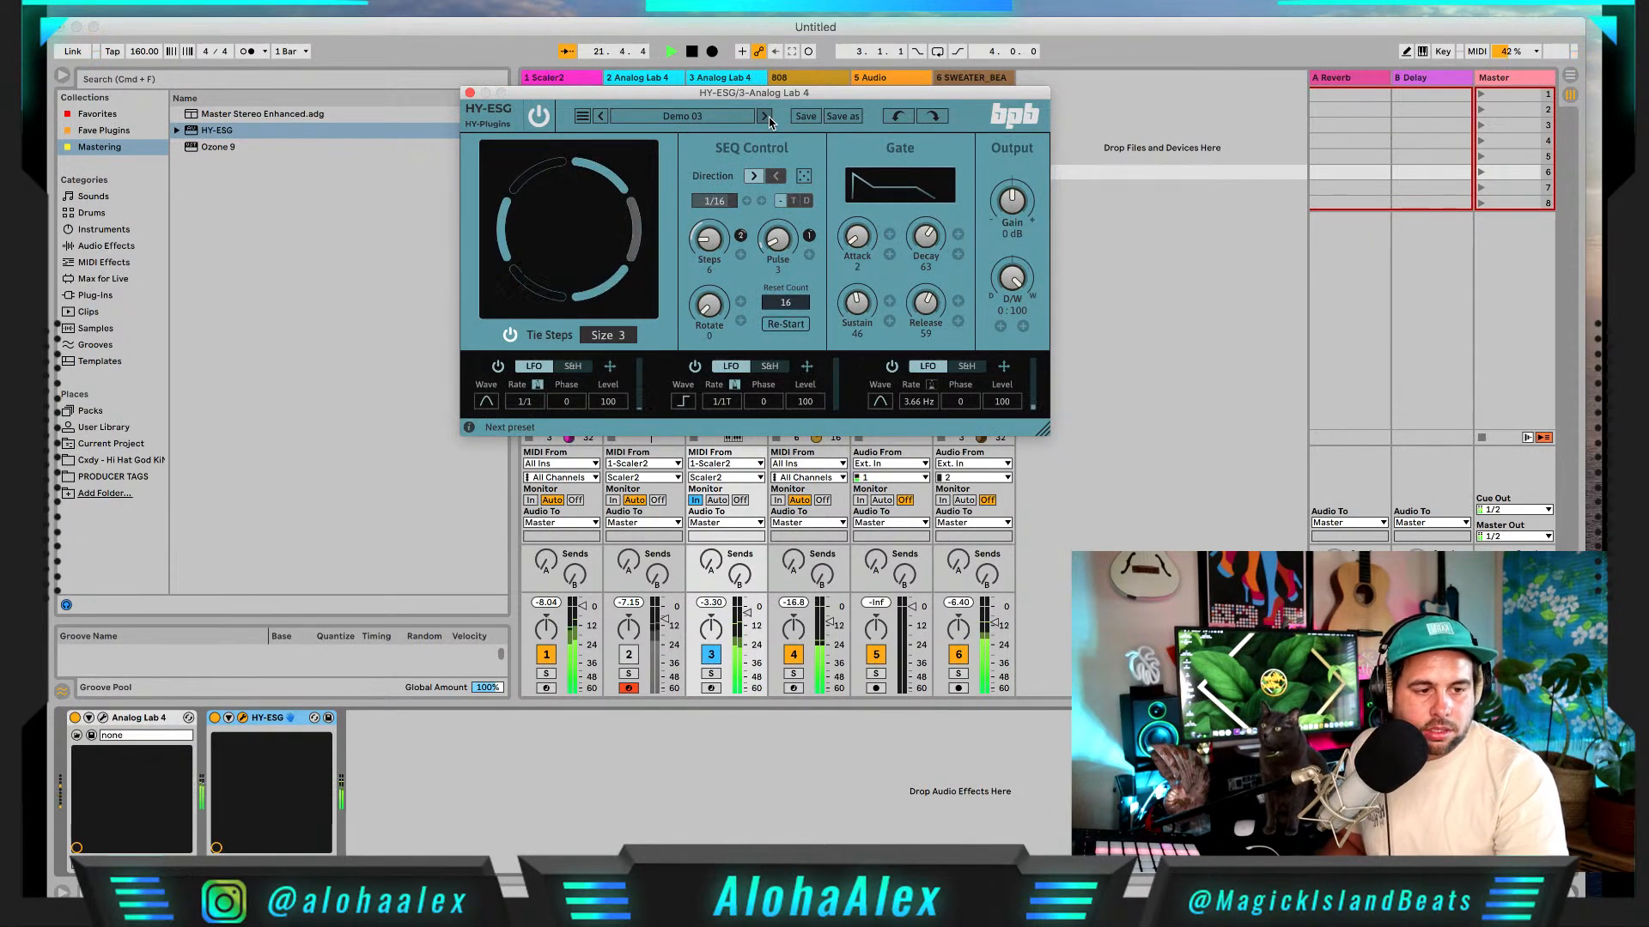
left_click_drag(1011, 279, 999, 310)
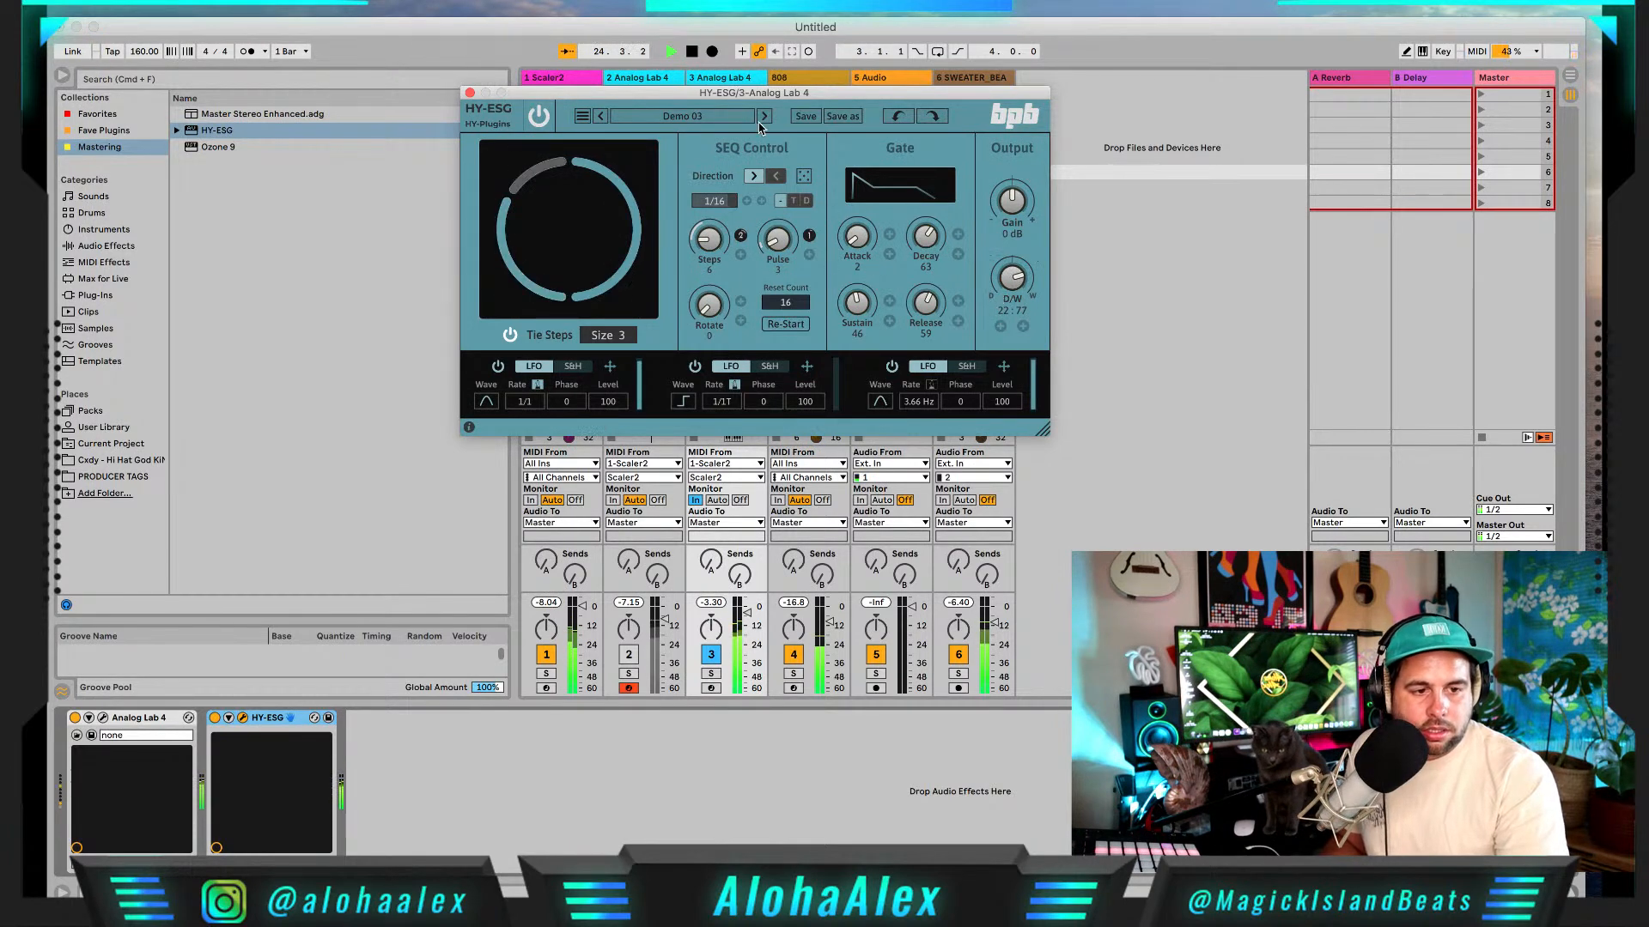
left_click(763, 117)
left_click_drag(1022, 281, 990, 325)
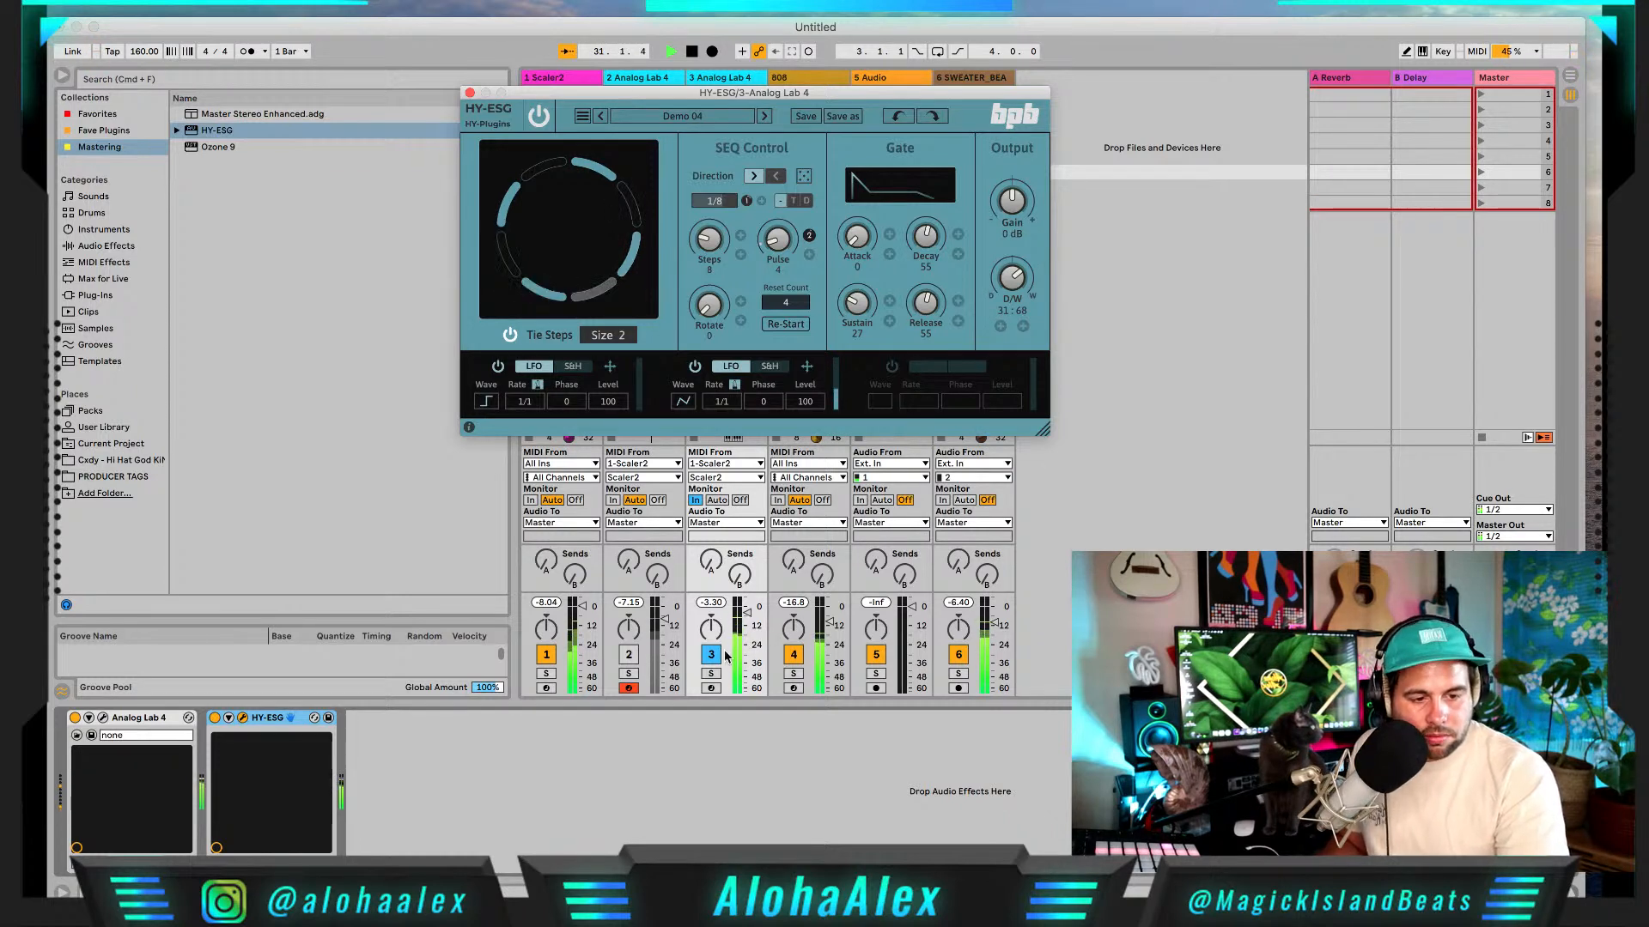
left_click(630, 656)
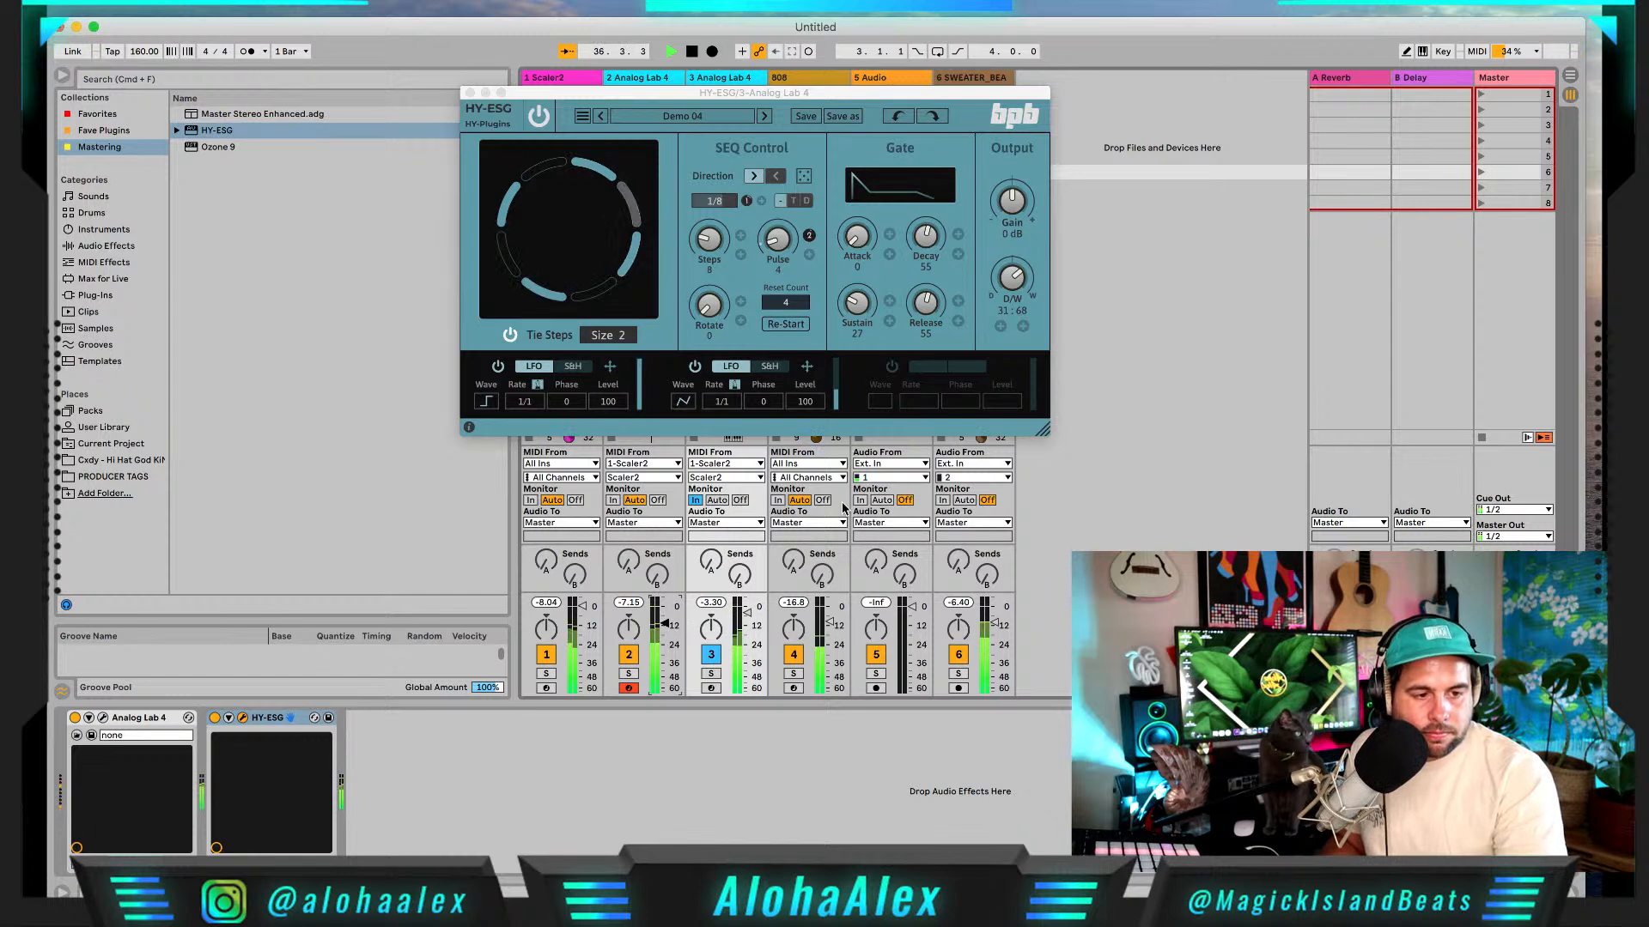
left_click_drag(1012, 276, 1014, 282)
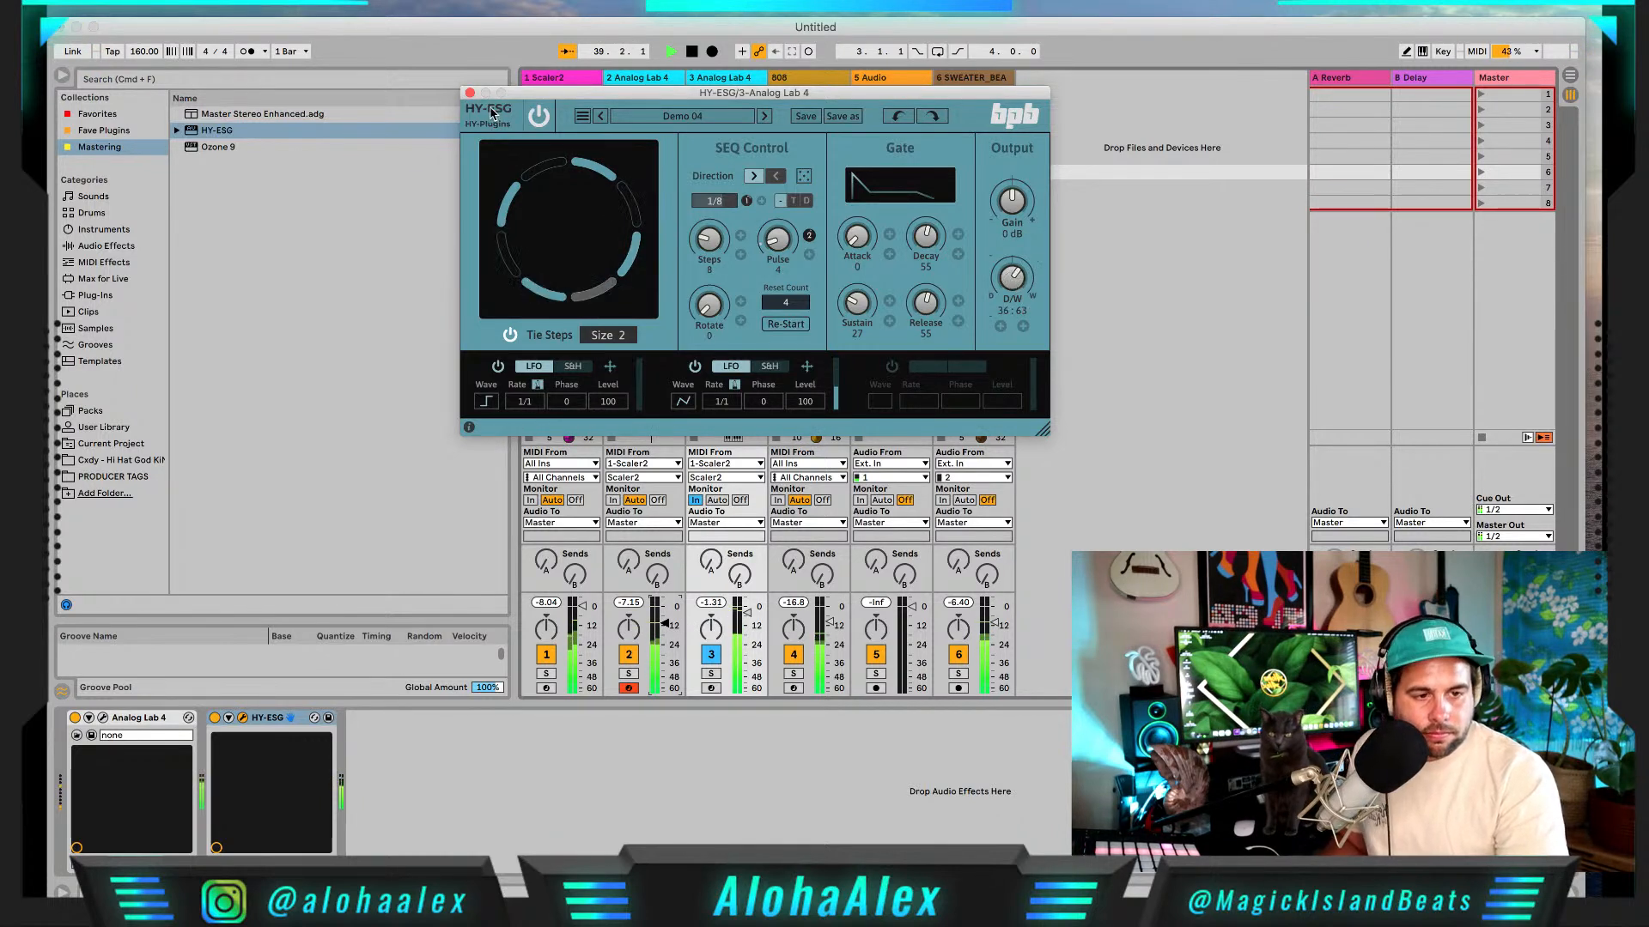
left_click(469, 92)
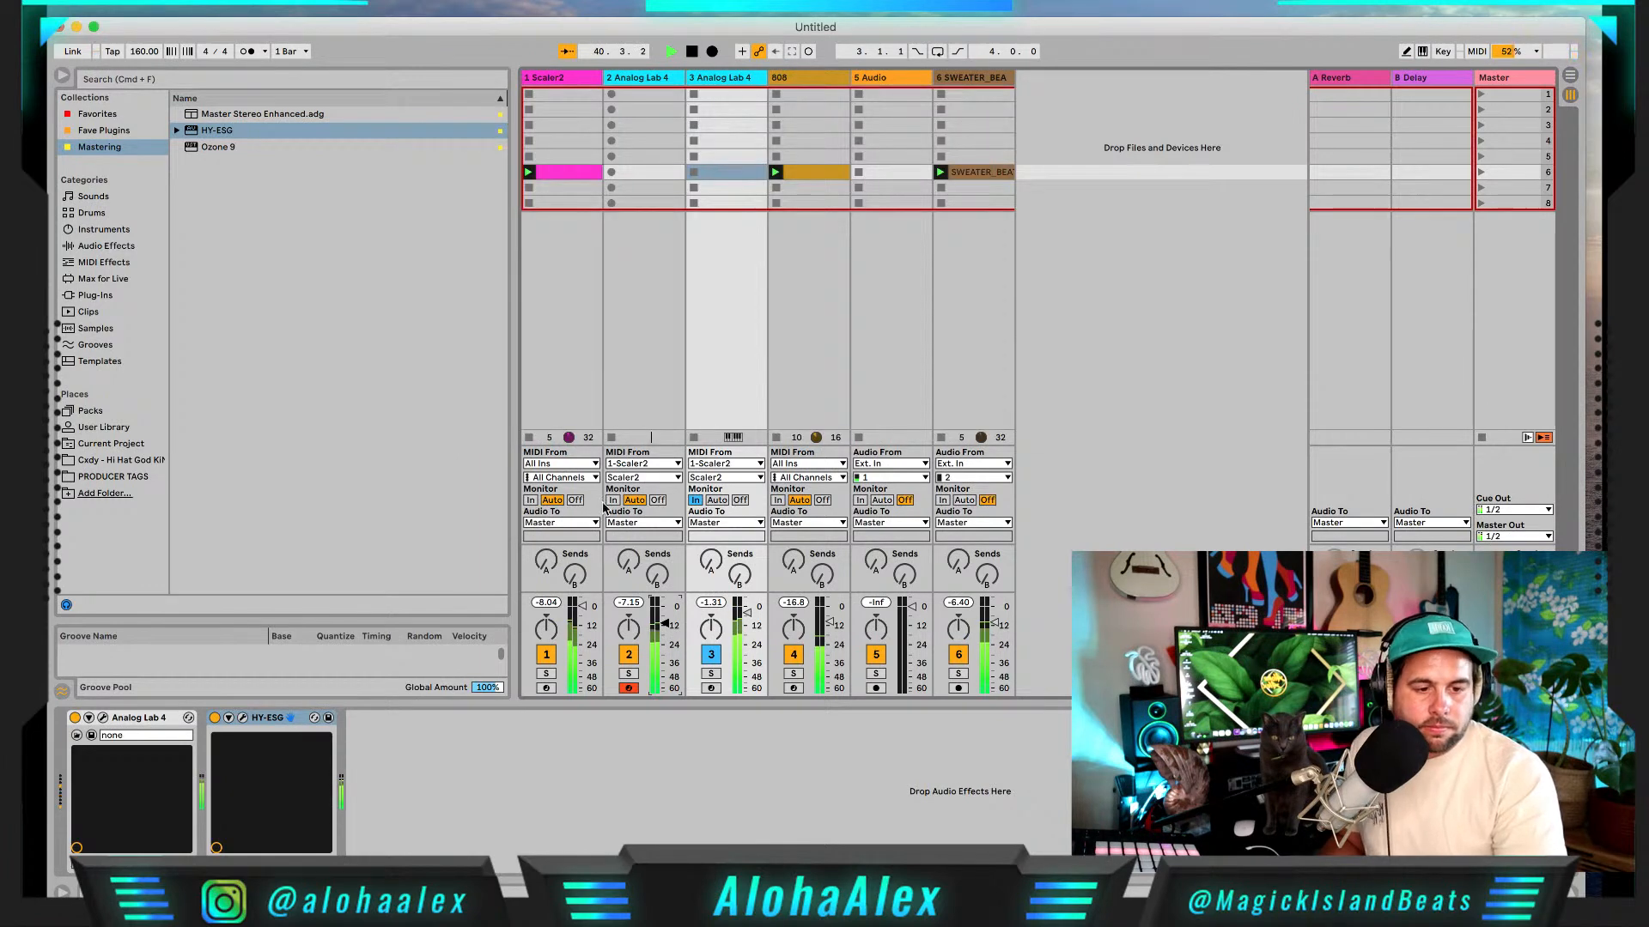
Step: Disable the HY-ESG device on the Scaler2 track
left_click(543, 81)
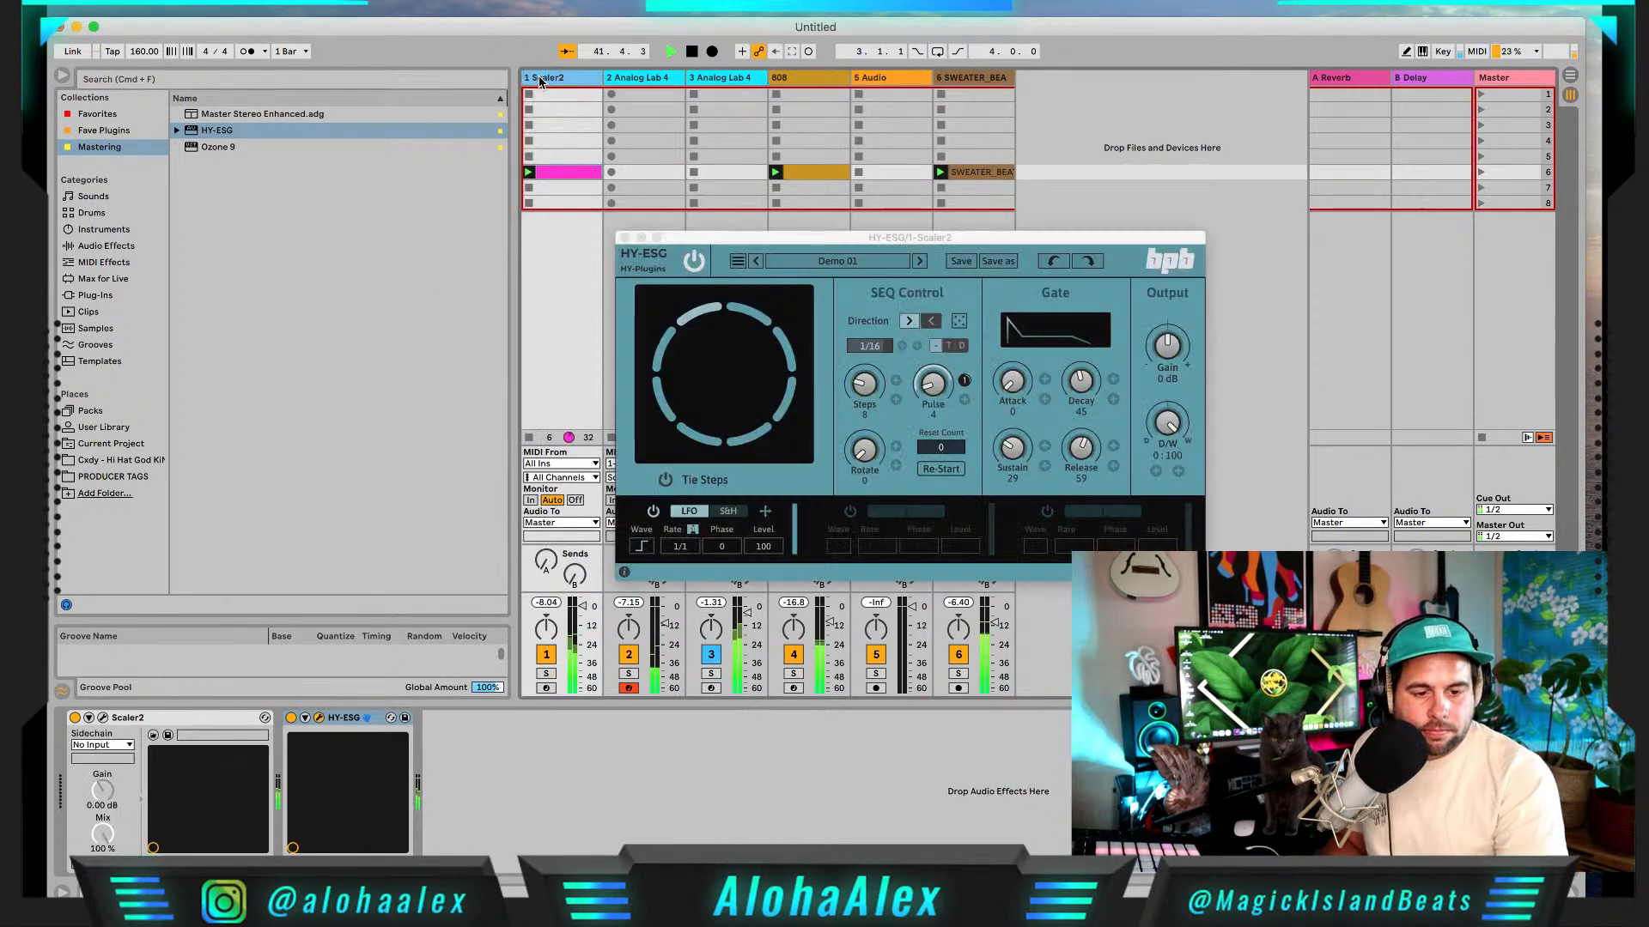
left_click(291, 717)
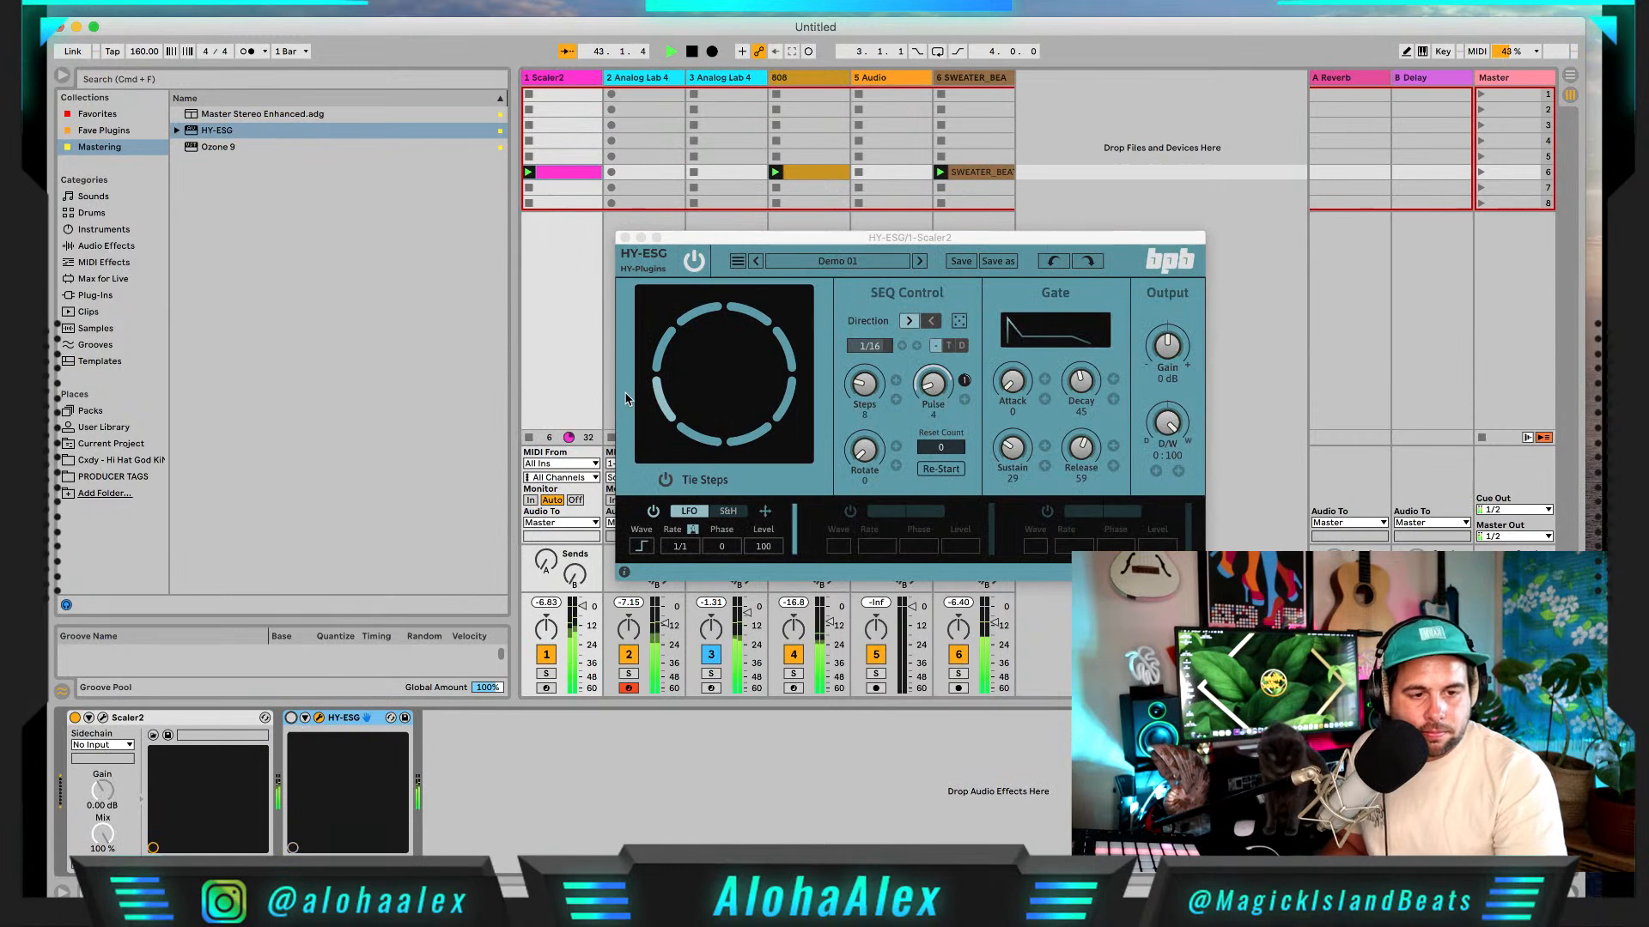
left_click(624, 239)
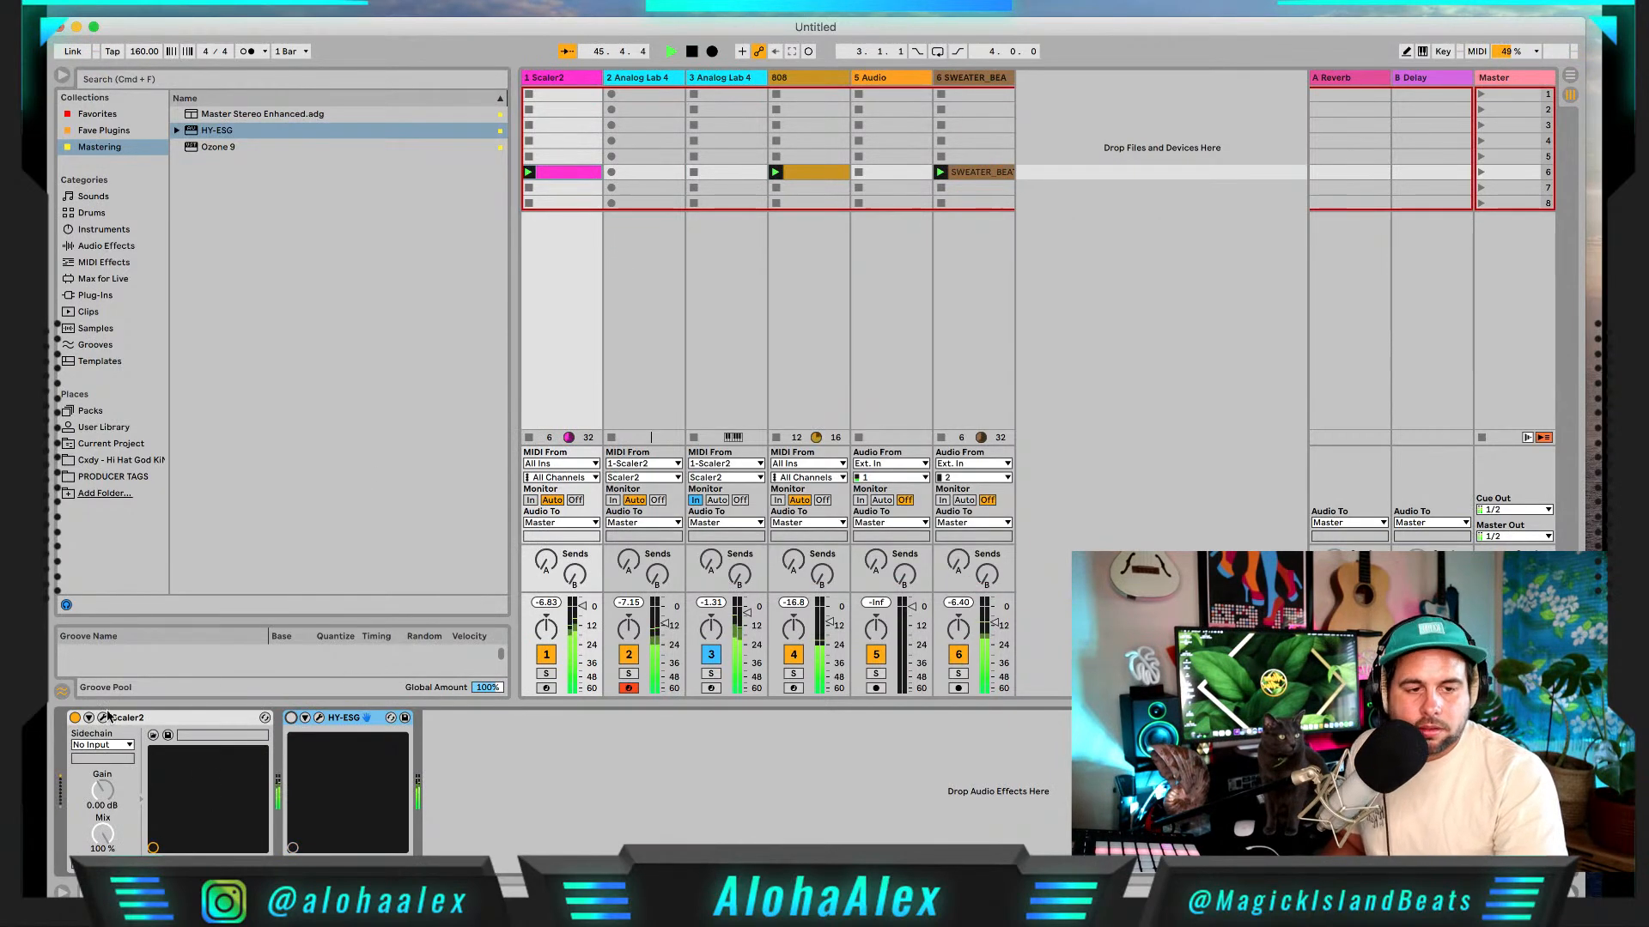
Step: Duplicate the Scaler2 track and launch the duplicate's chord clip
left_click(556, 82)
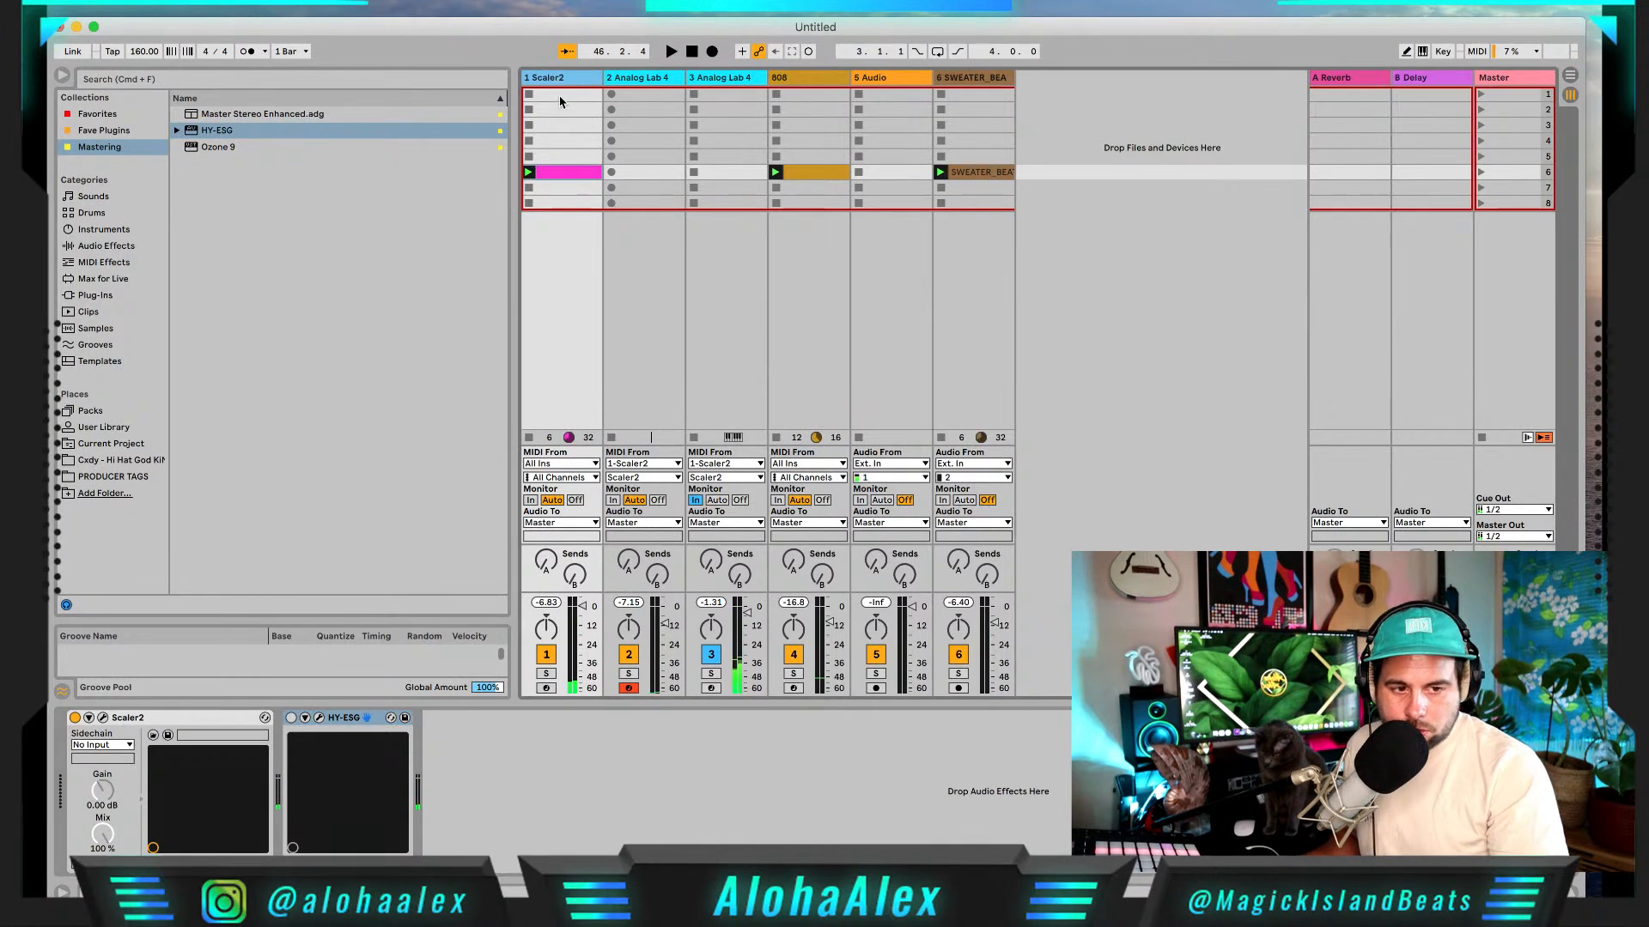
key("super+d")
key("space")
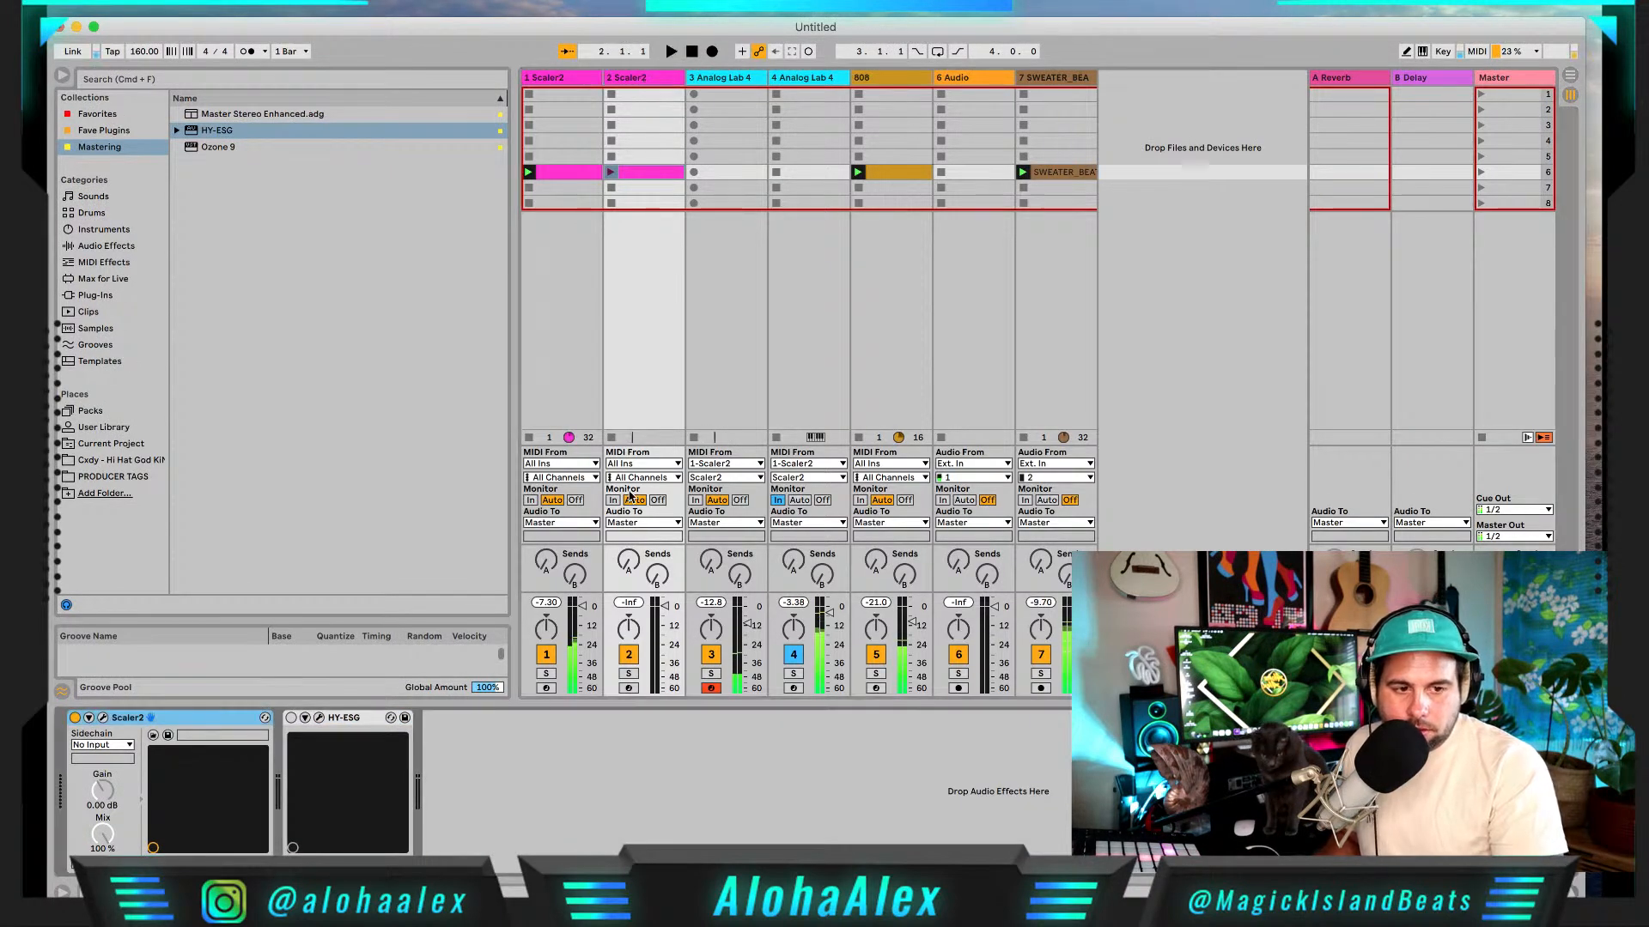
left_click(612, 173)
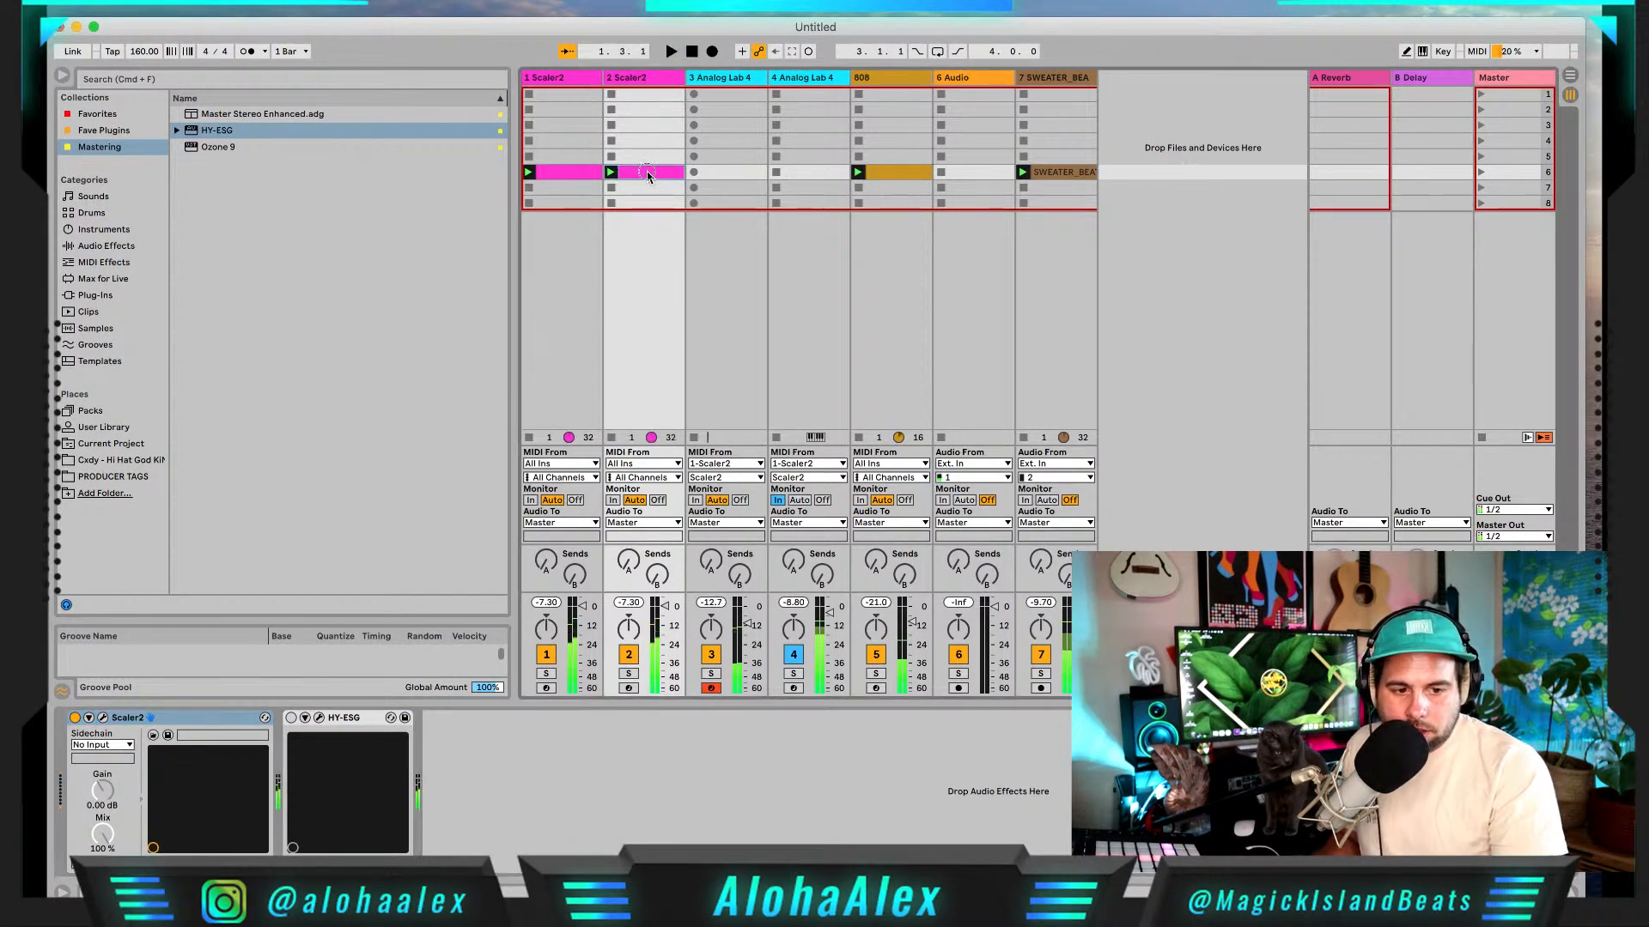
double_click(652, 174)
Step: In the duplicate track's Scaler2, change the performance type to Melody with the Color A All pattern and start playback
left_click(643, 80)
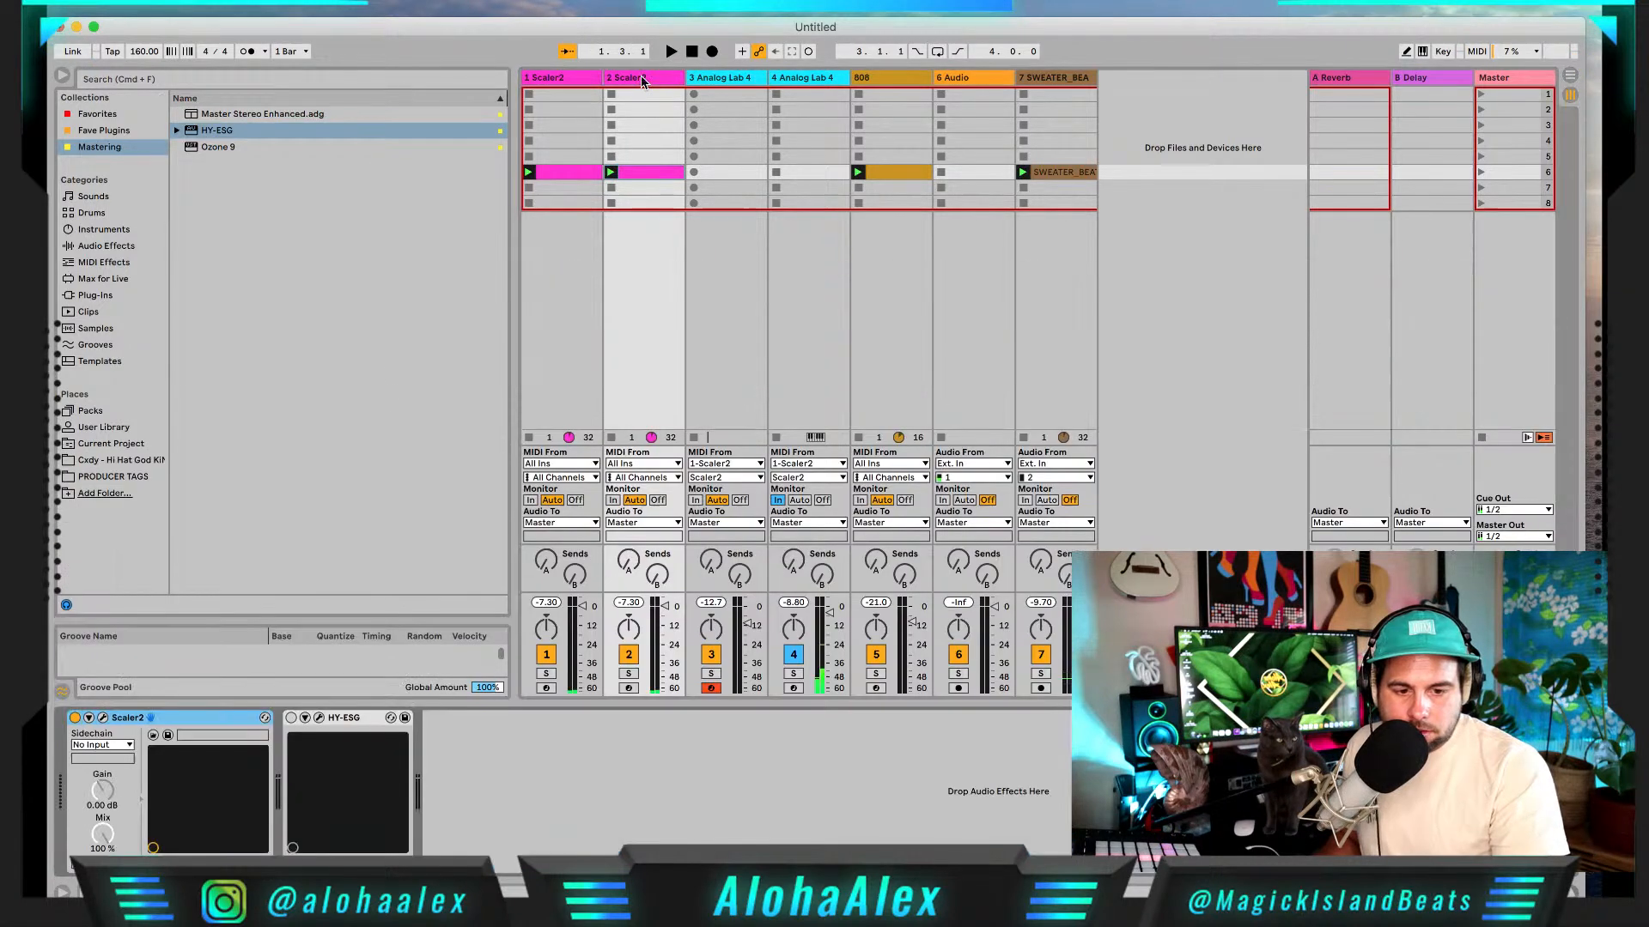
left_click(102, 718)
left_click(882, 270)
left_click(807, 259)
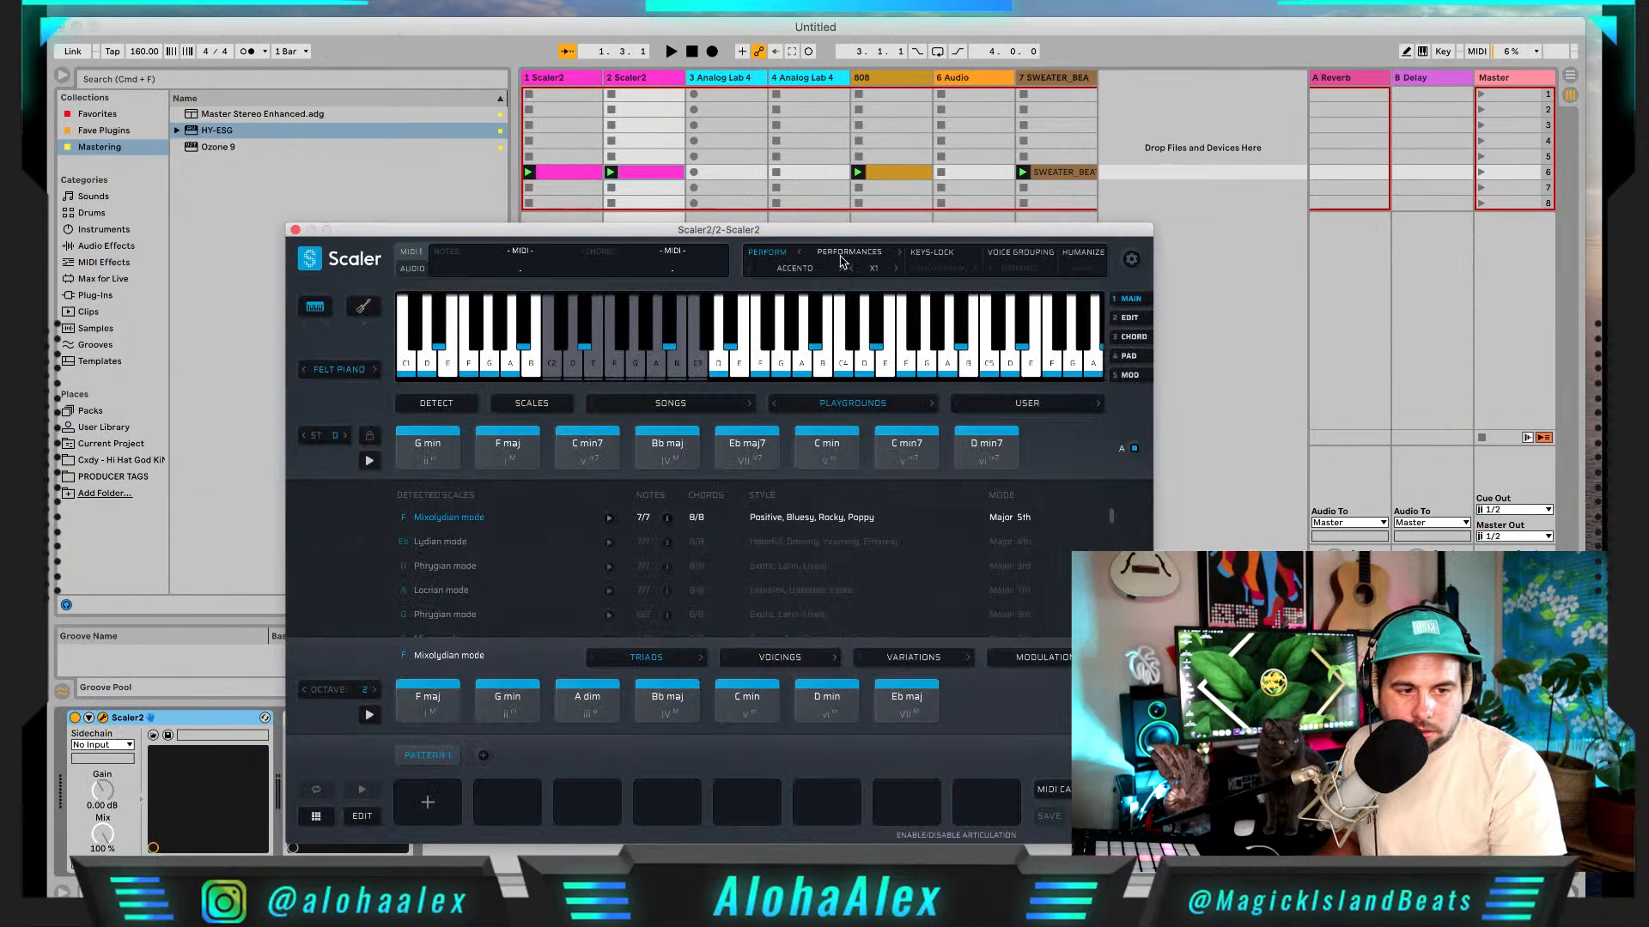
left_click(853, 255)
left_click(859, 343)
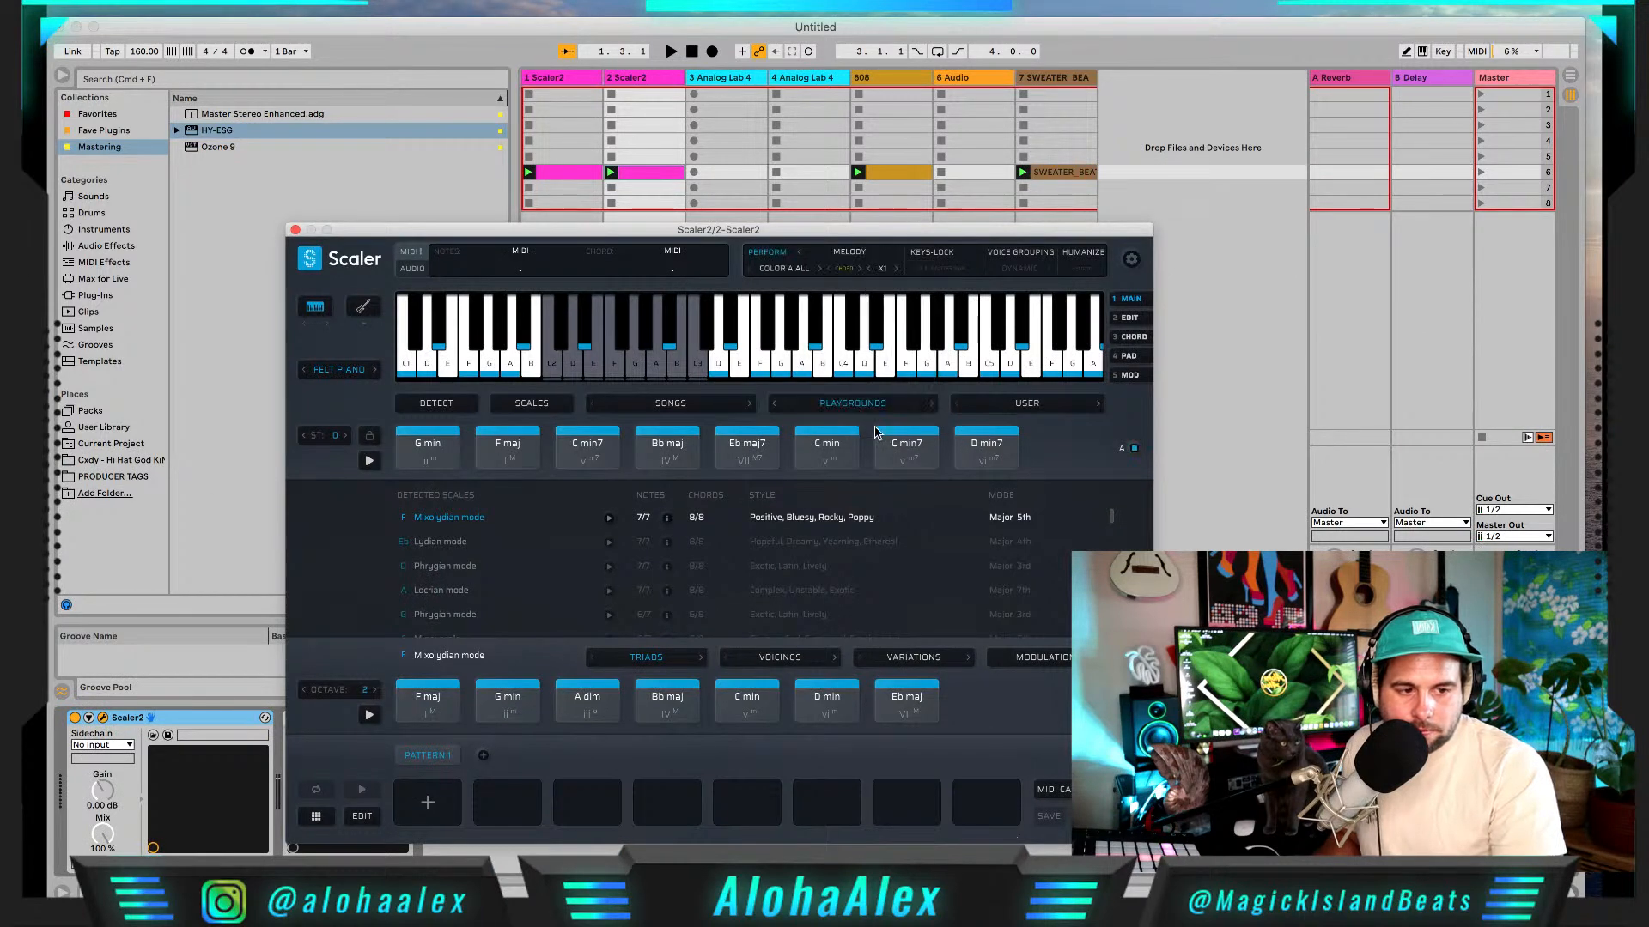
key("space")
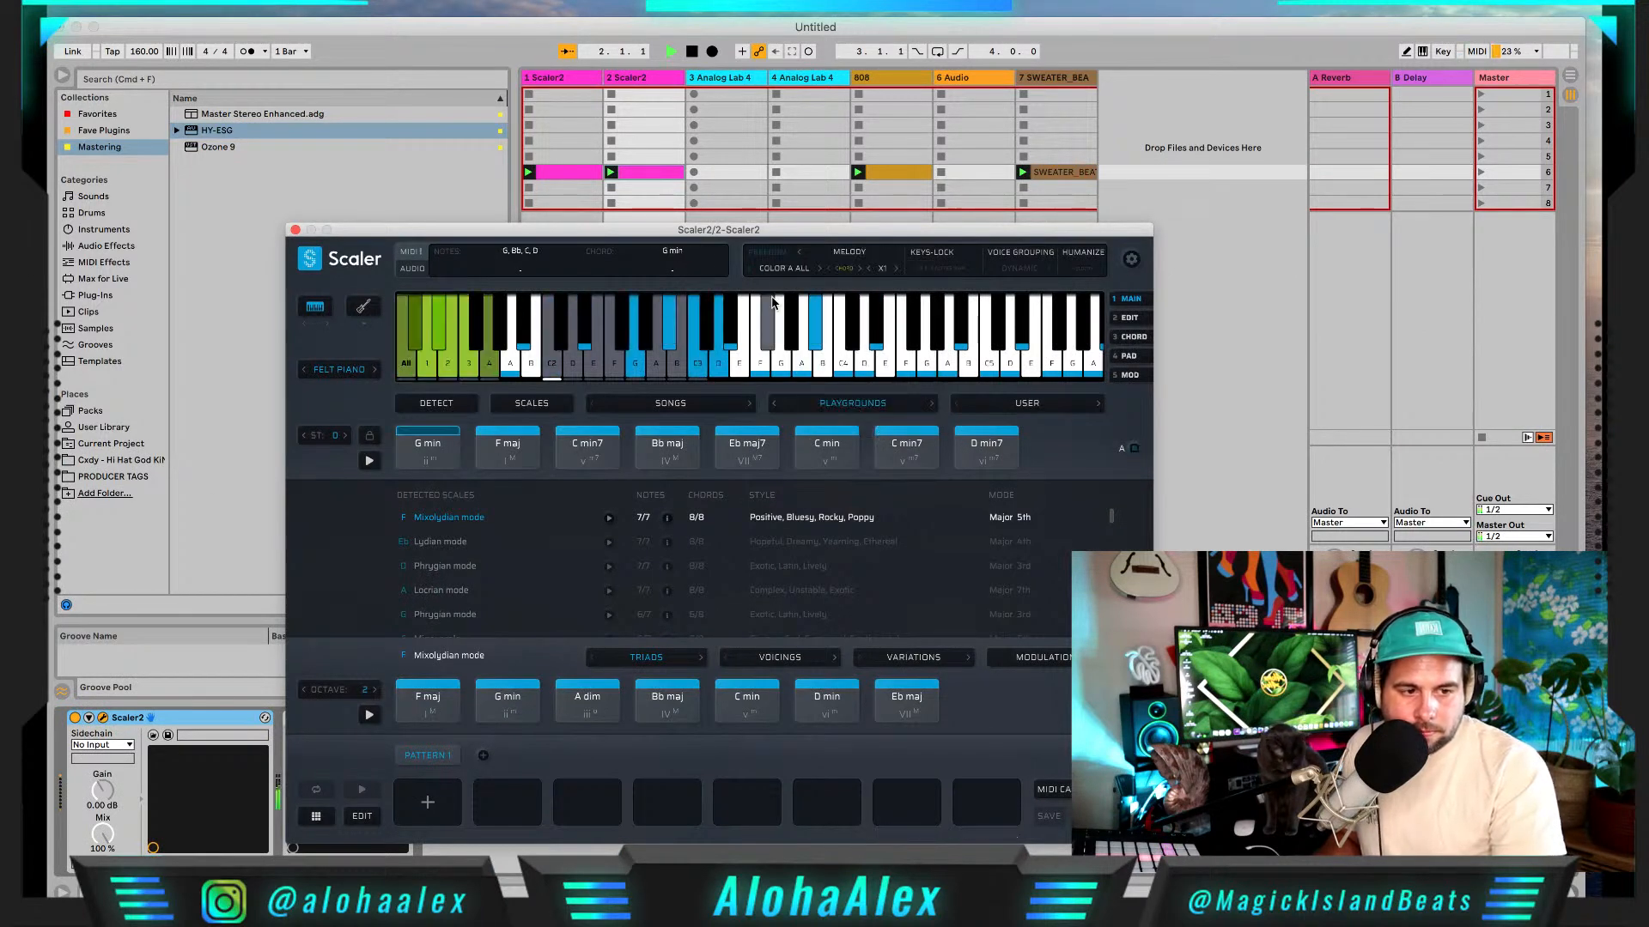
Step: Enable Voice Grouping and Humanize in the duplicate's Scaler2 and close the plug-in window
left_click(1013, 256)
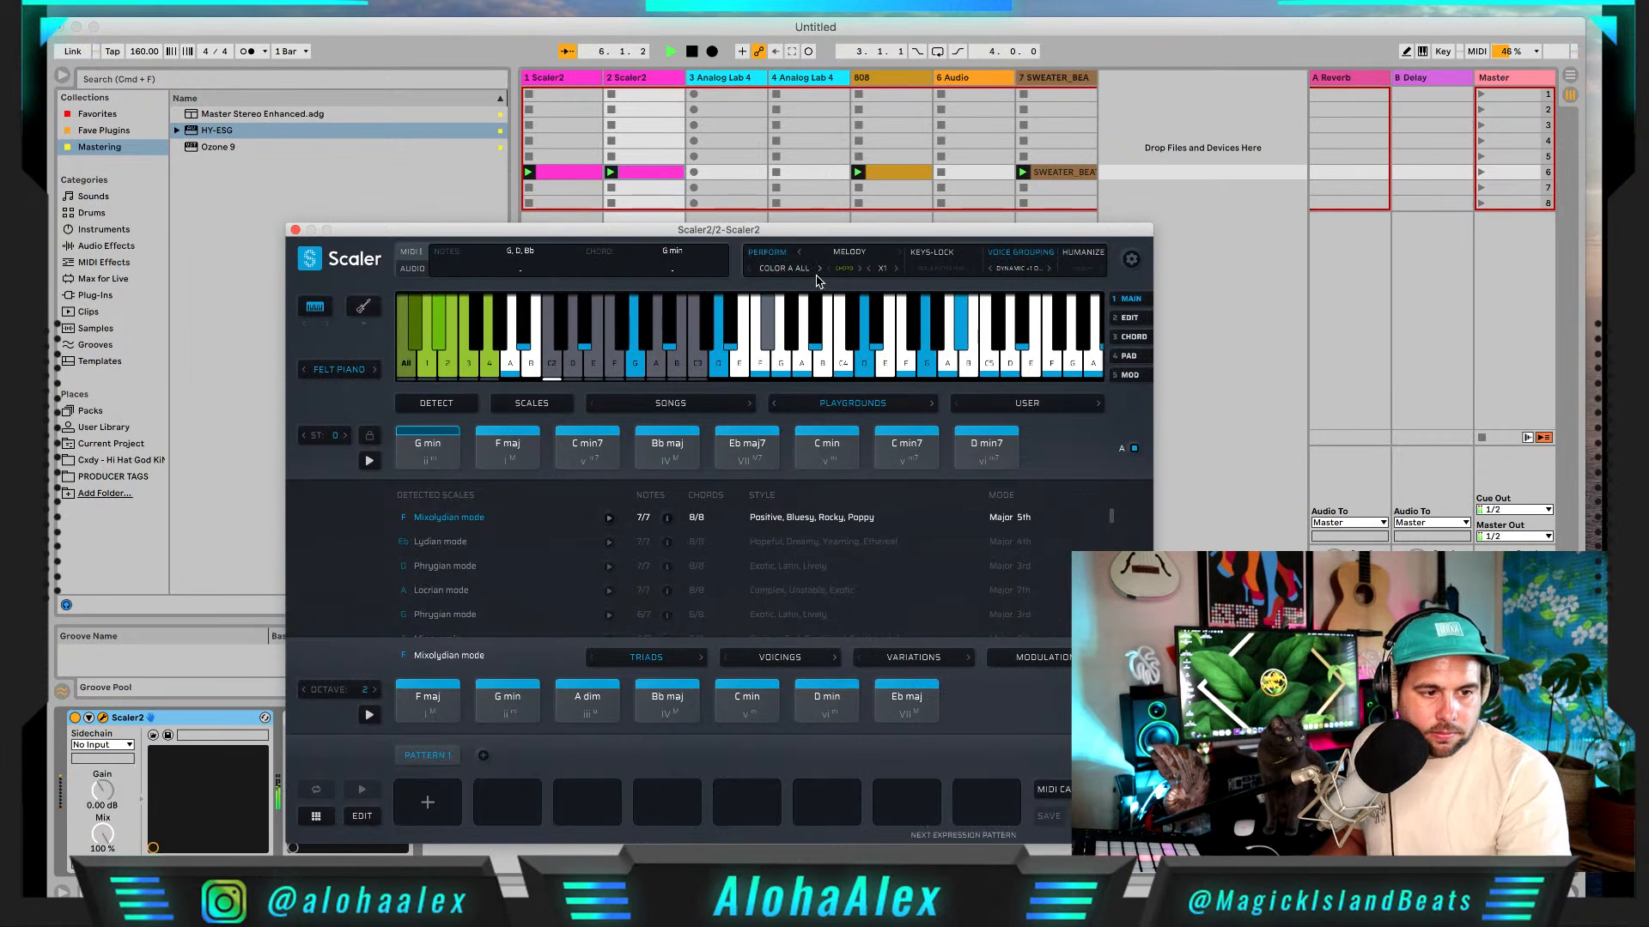
left_click(1091, 257)
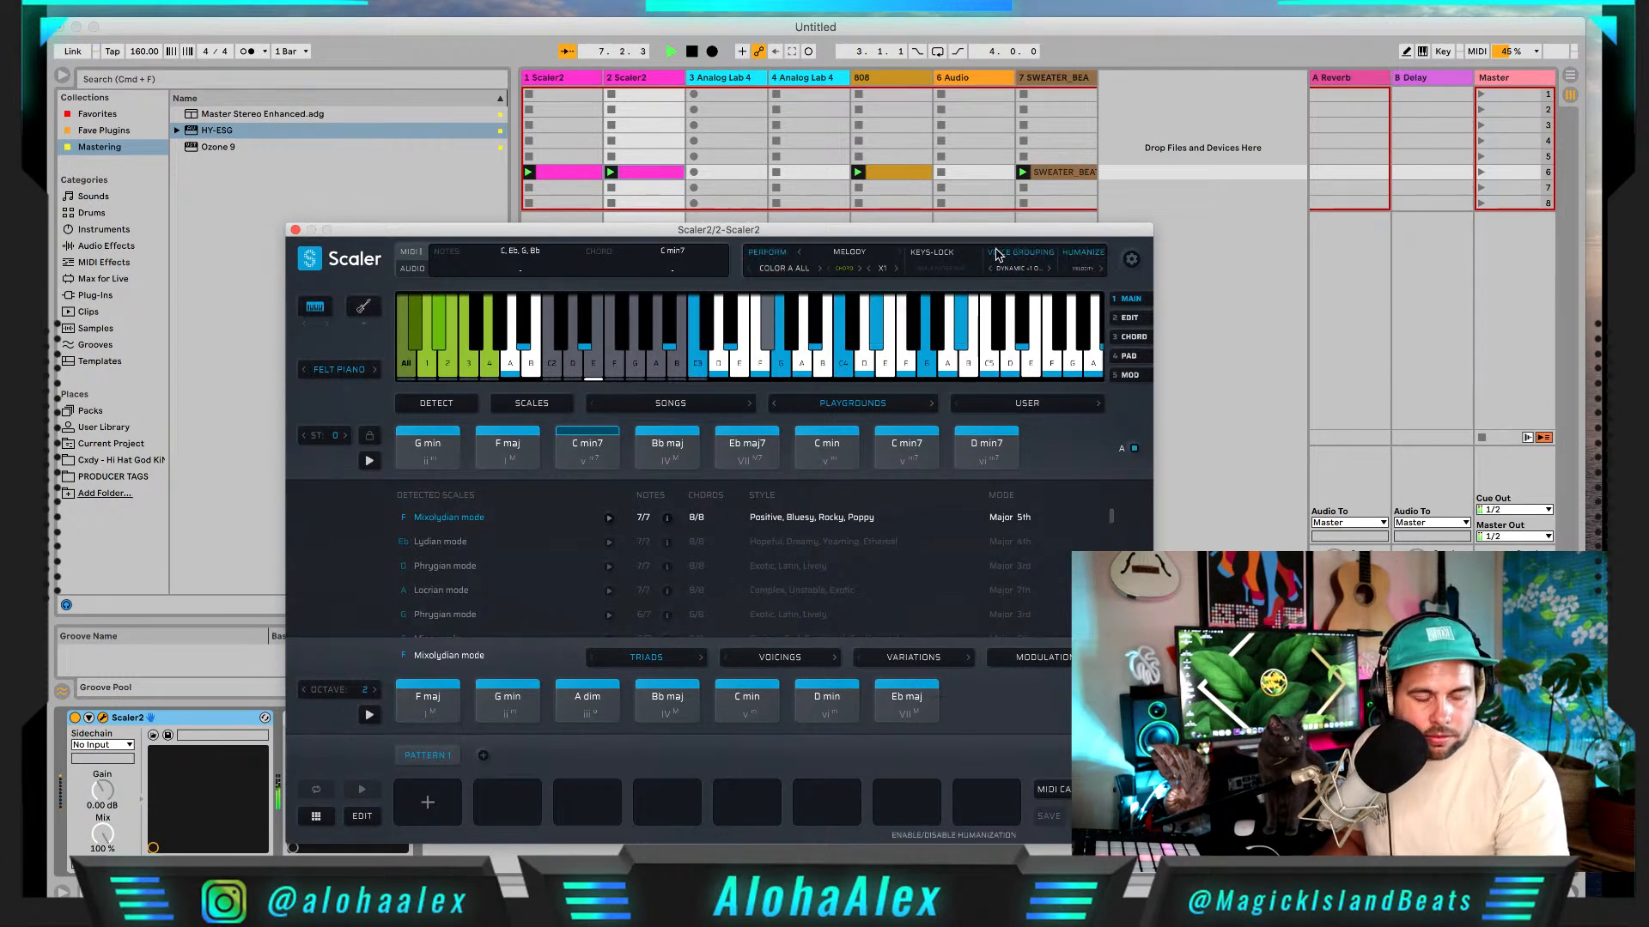
left_click(294, 230)
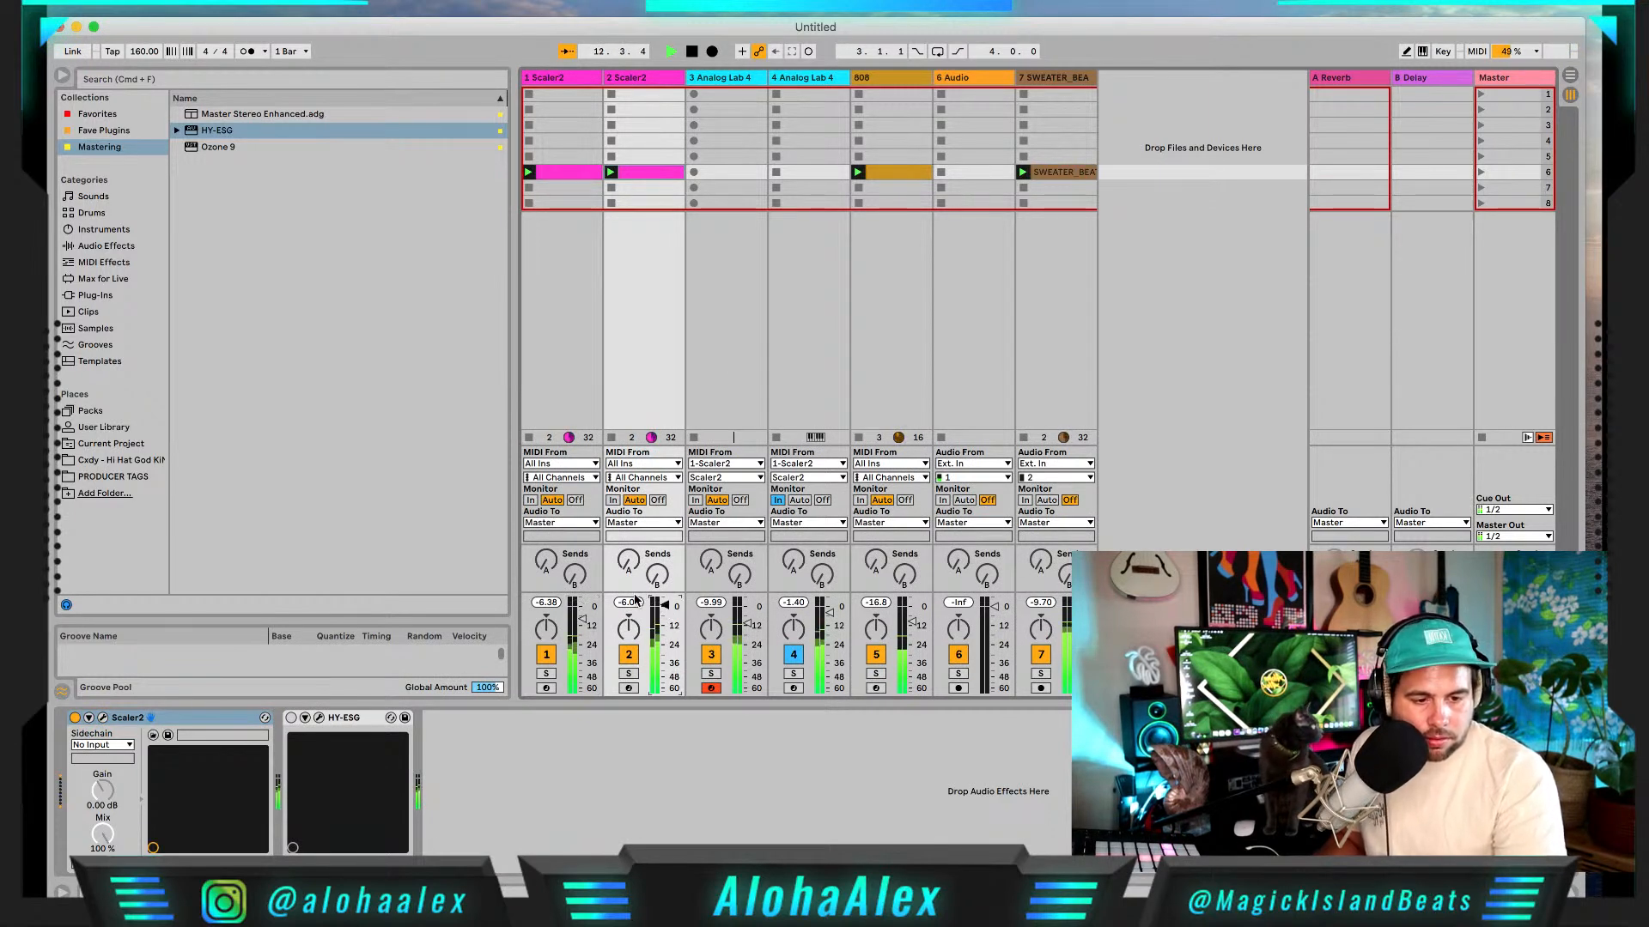
Step: Listen to the duplicate Scaler2 track in solo, add the second Analog Lab 4 track to the solo, and unsolo both
left_click(628, 673)
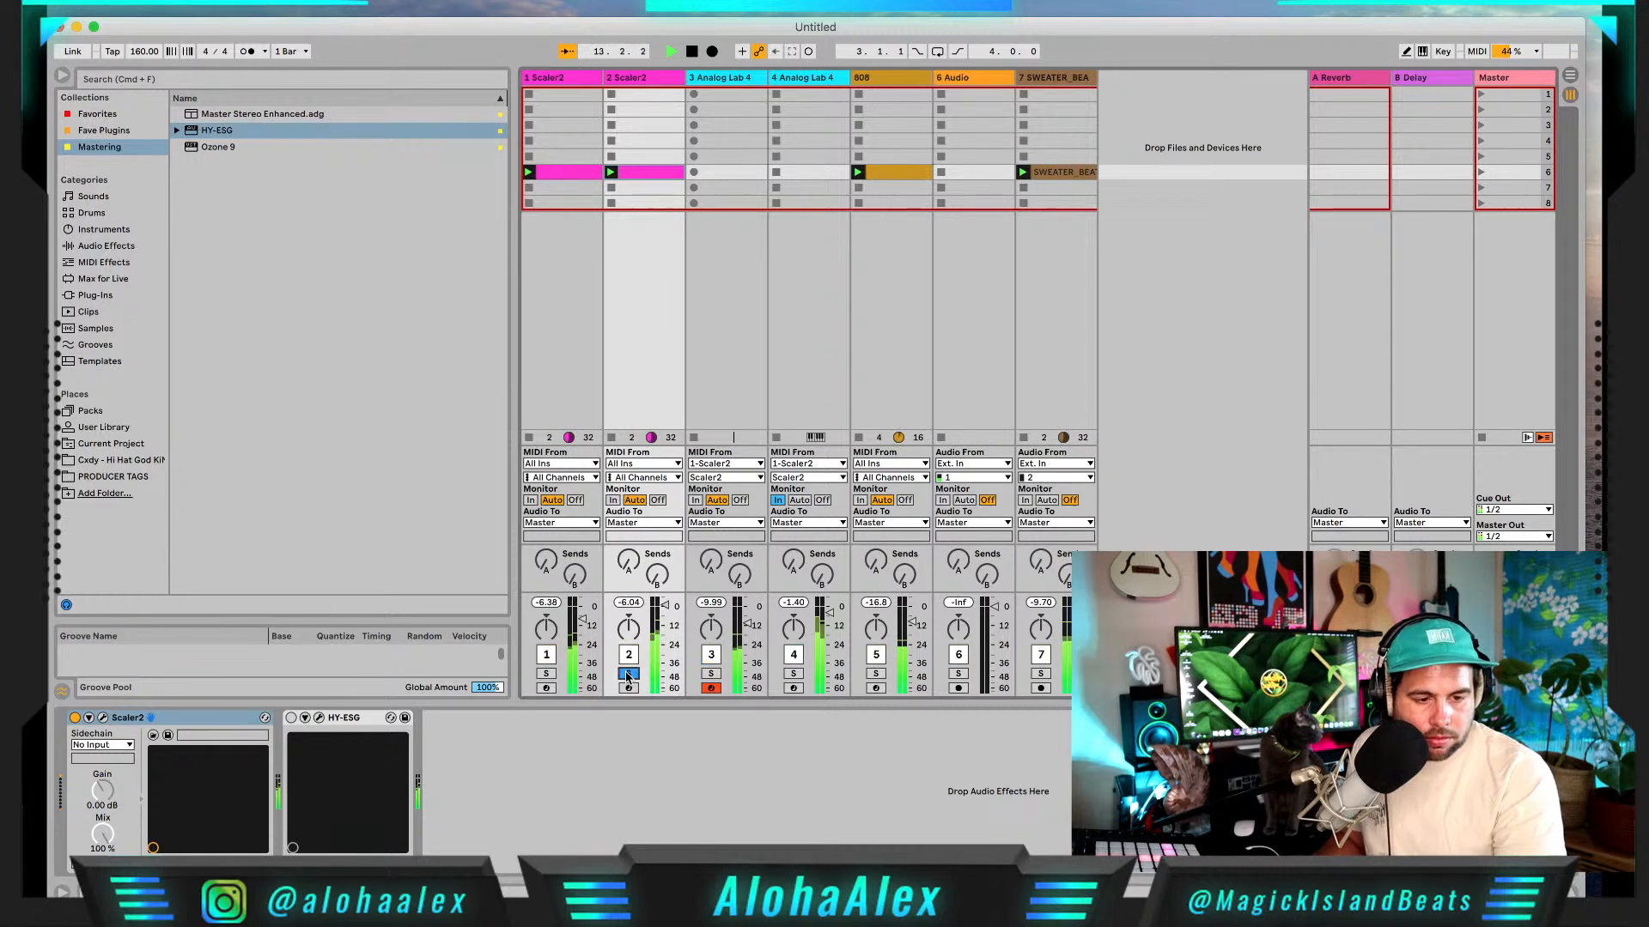
left_click(795, 674)
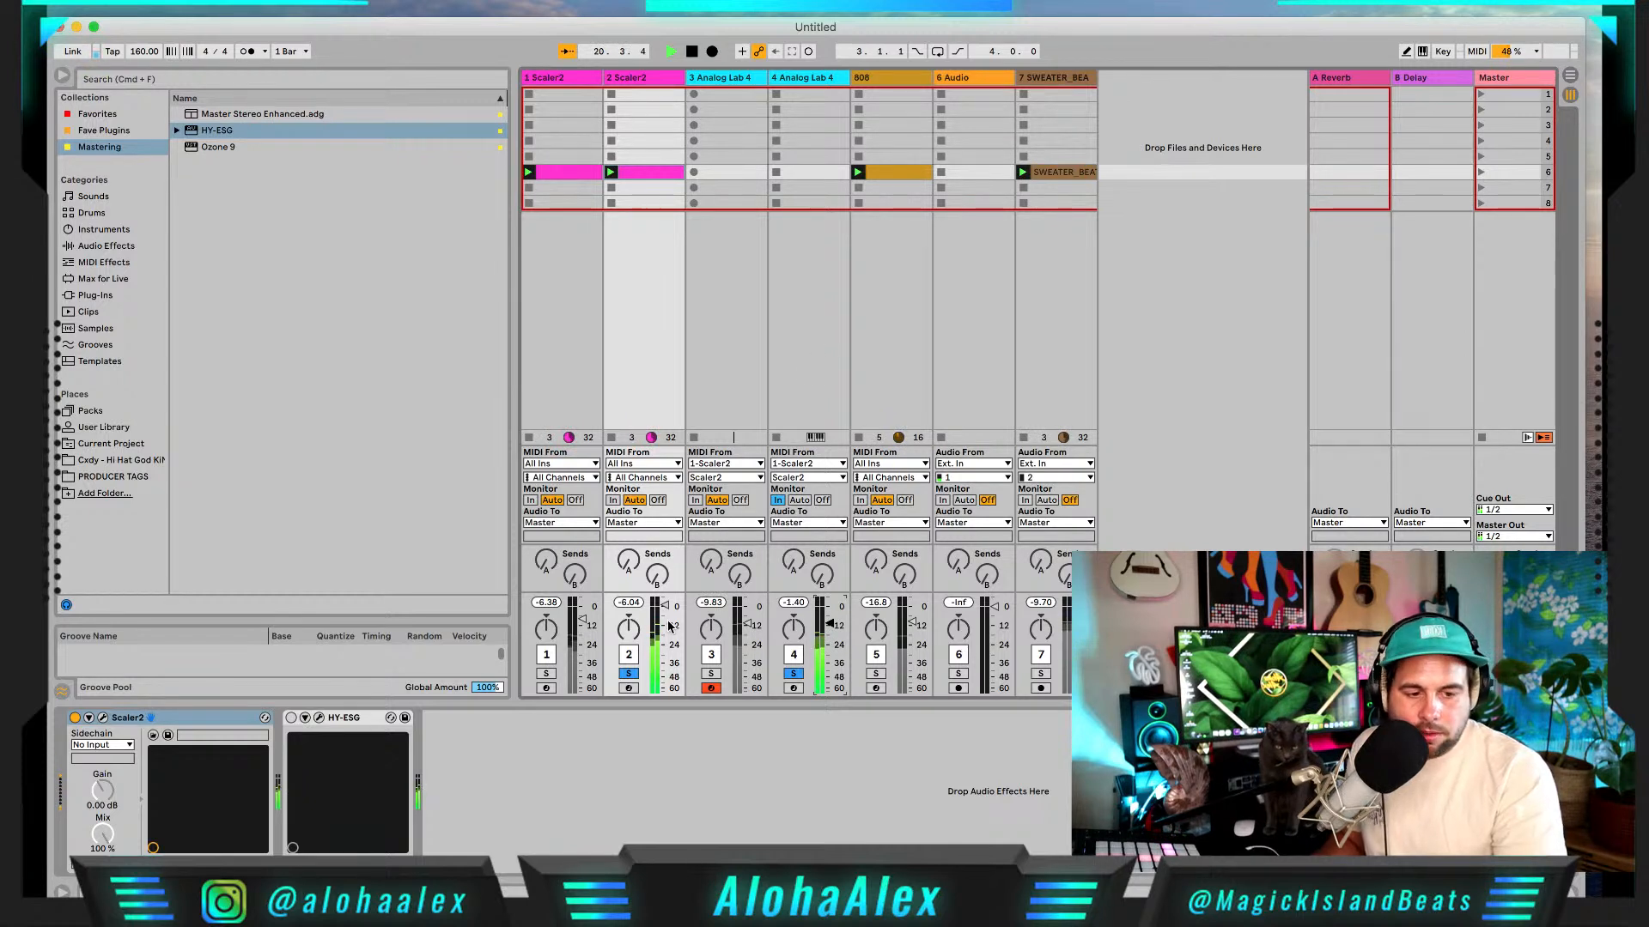
left_click(627, 673)
Step: Restart playback, mute the duplicate Scaler2 and first Analog Lab 4 tracks, and raise the second Analog Lab 4 track's volume
key("space")
left_click_drag(826, 656, 828, 625)
left_click(630, 655)
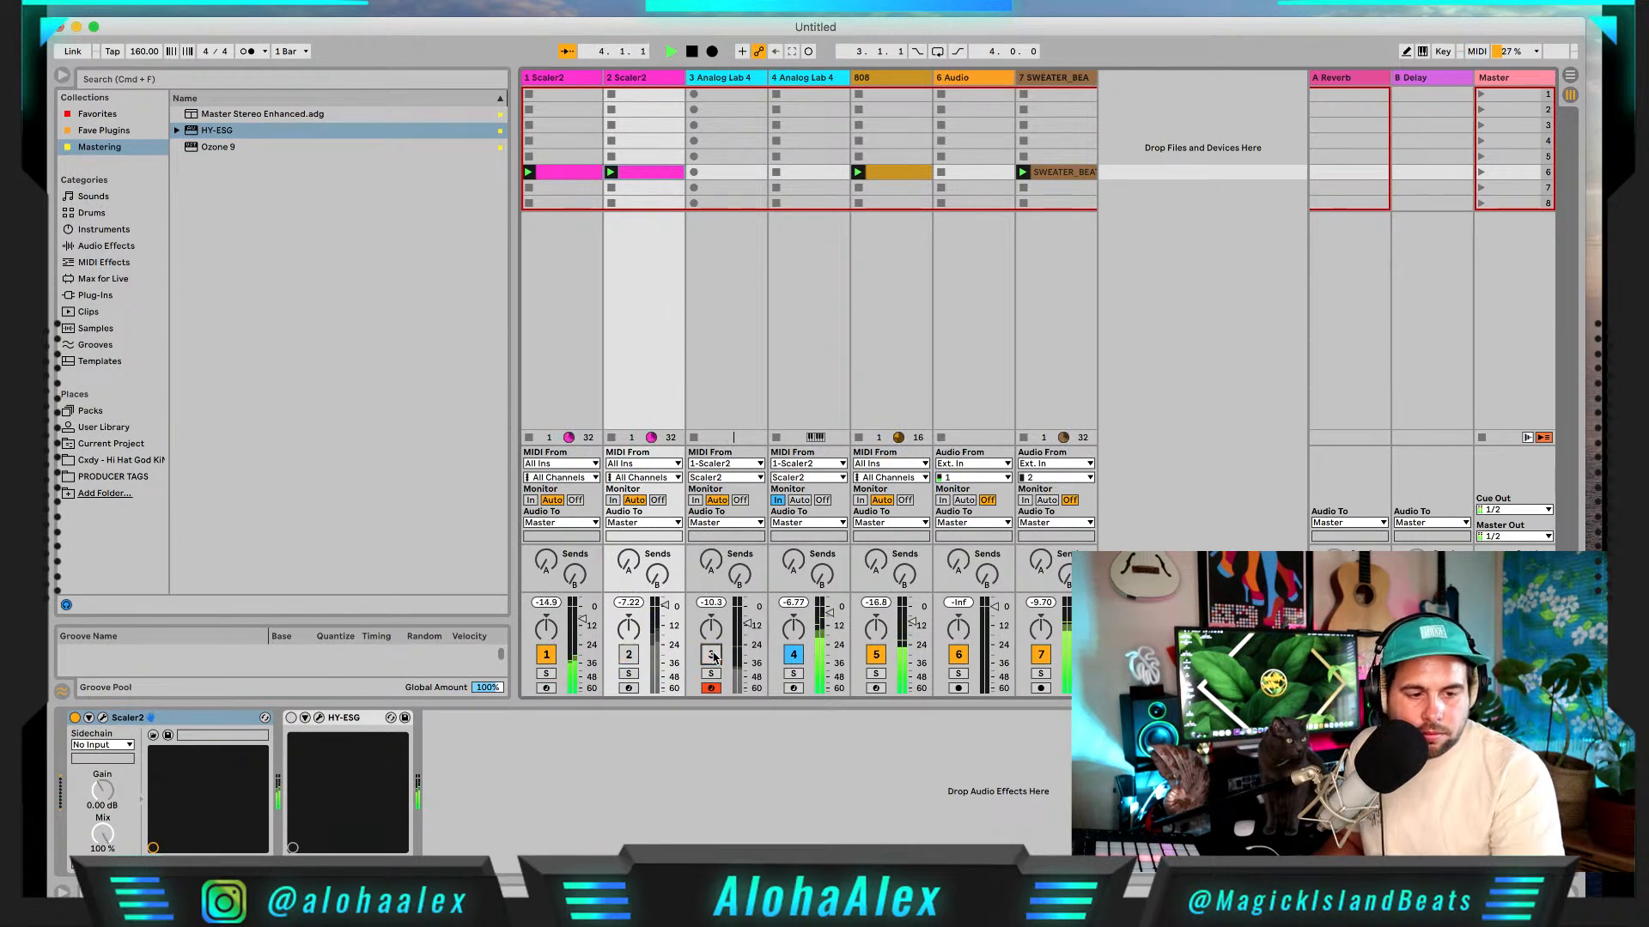
left_click_drag(831, 614, 830, 612)
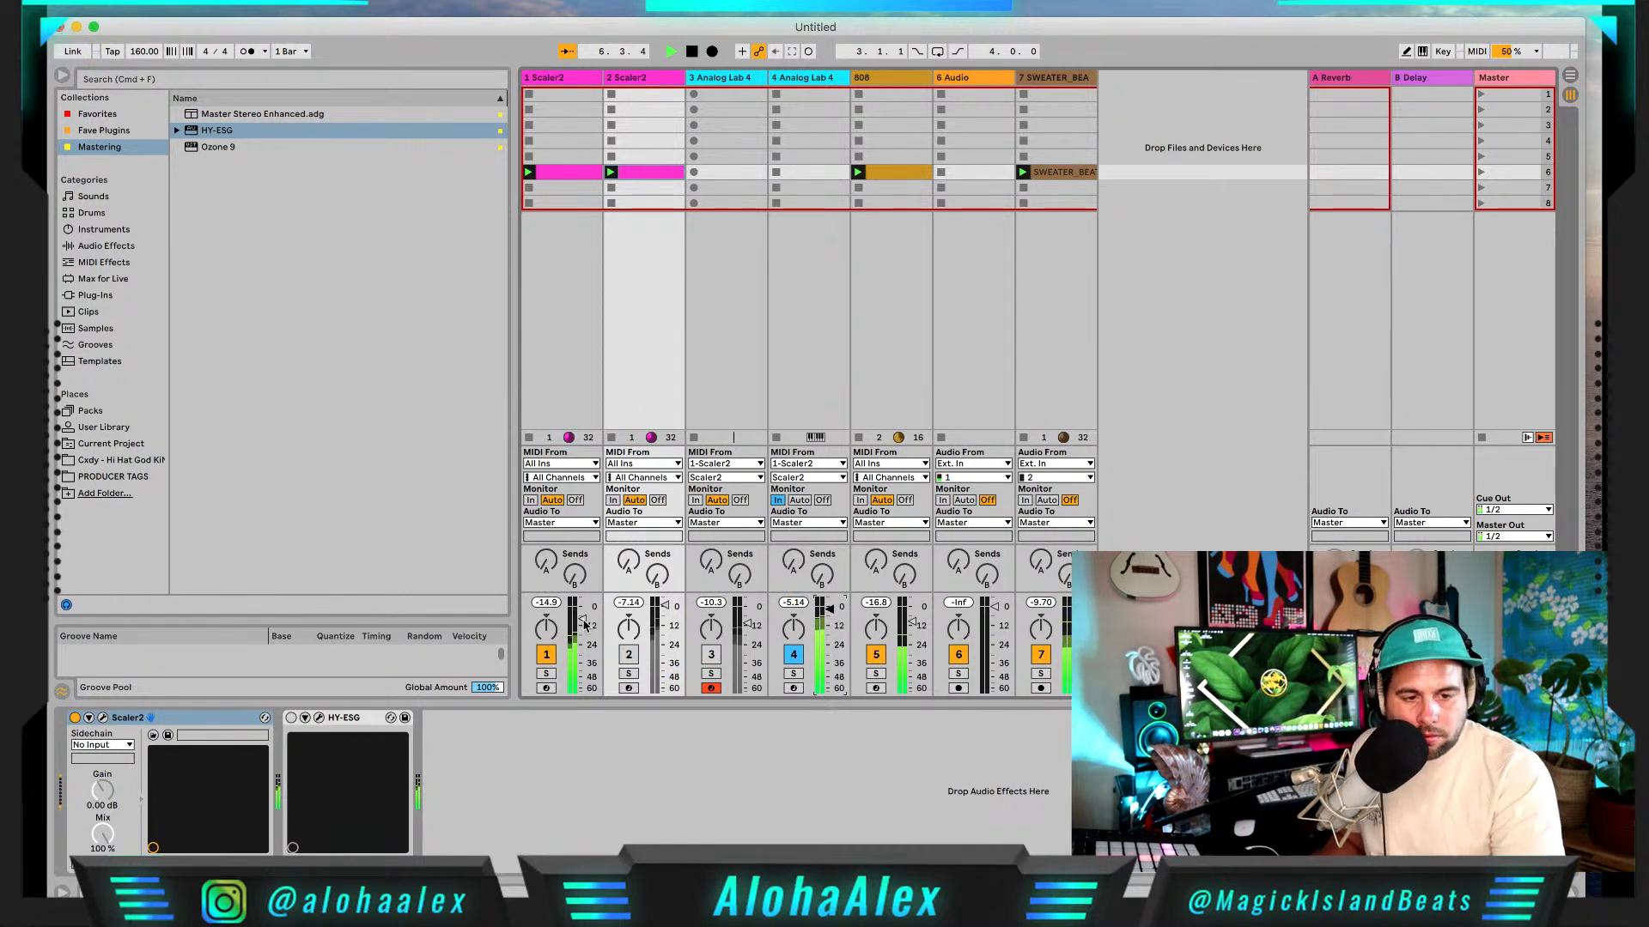
Step: On the second Analog Lab 4 track, switch the HY-ESG preset to Demo 05 and restart playback
left_click(811, 83)
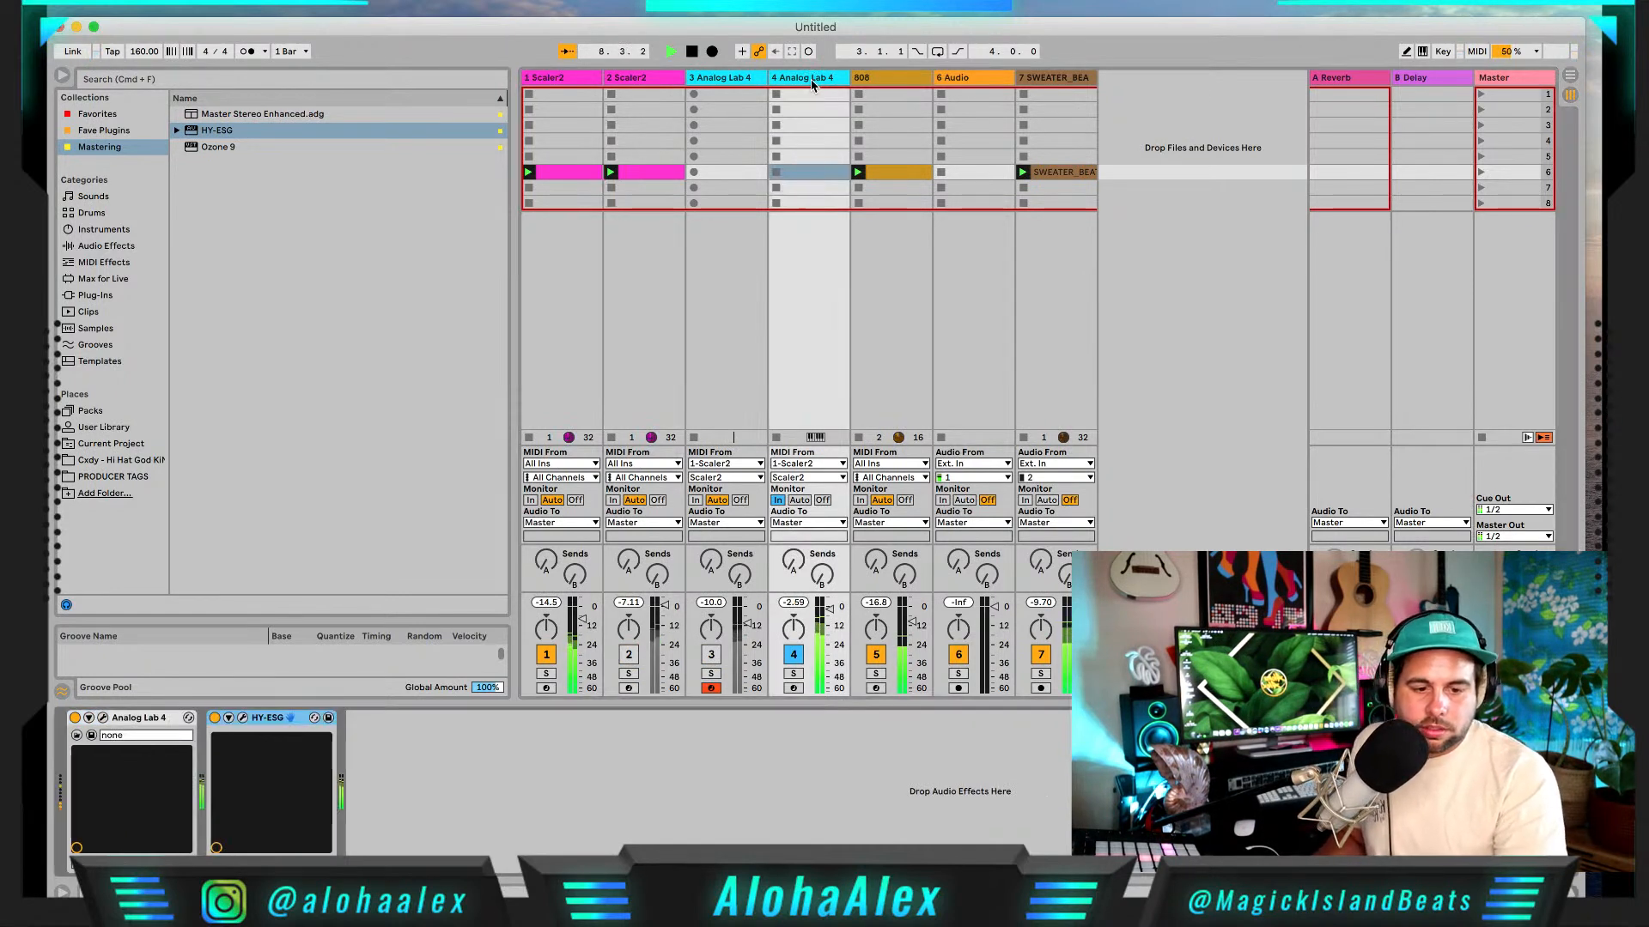
left_click(243, 718)
key("space")
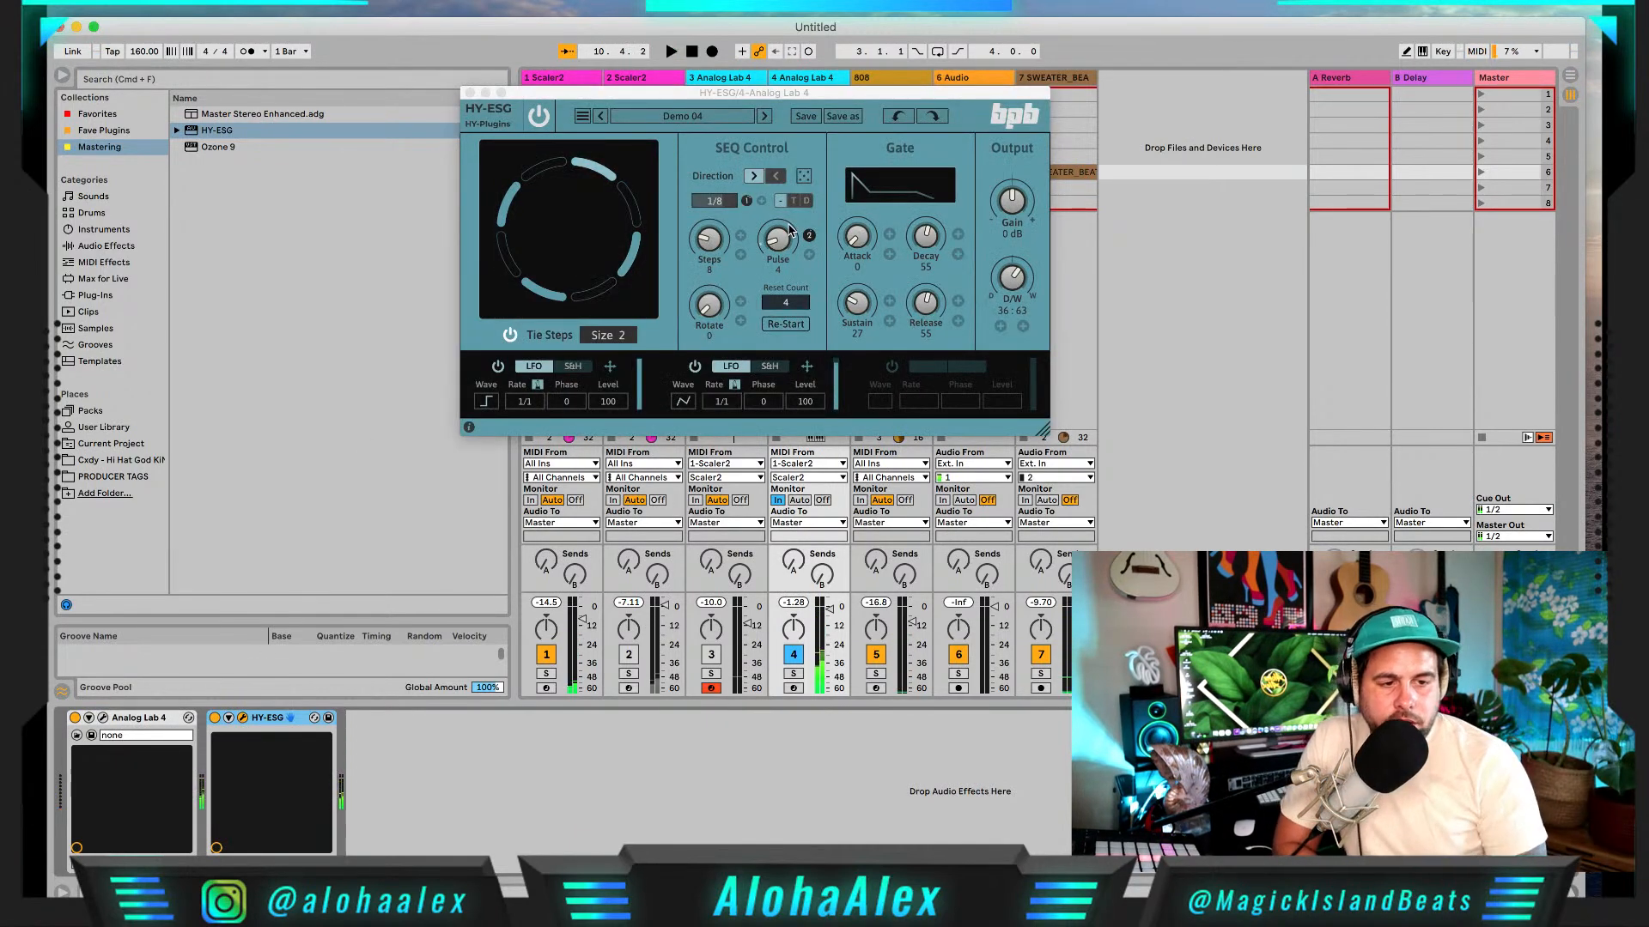
left_click(764, 116)
key("space")
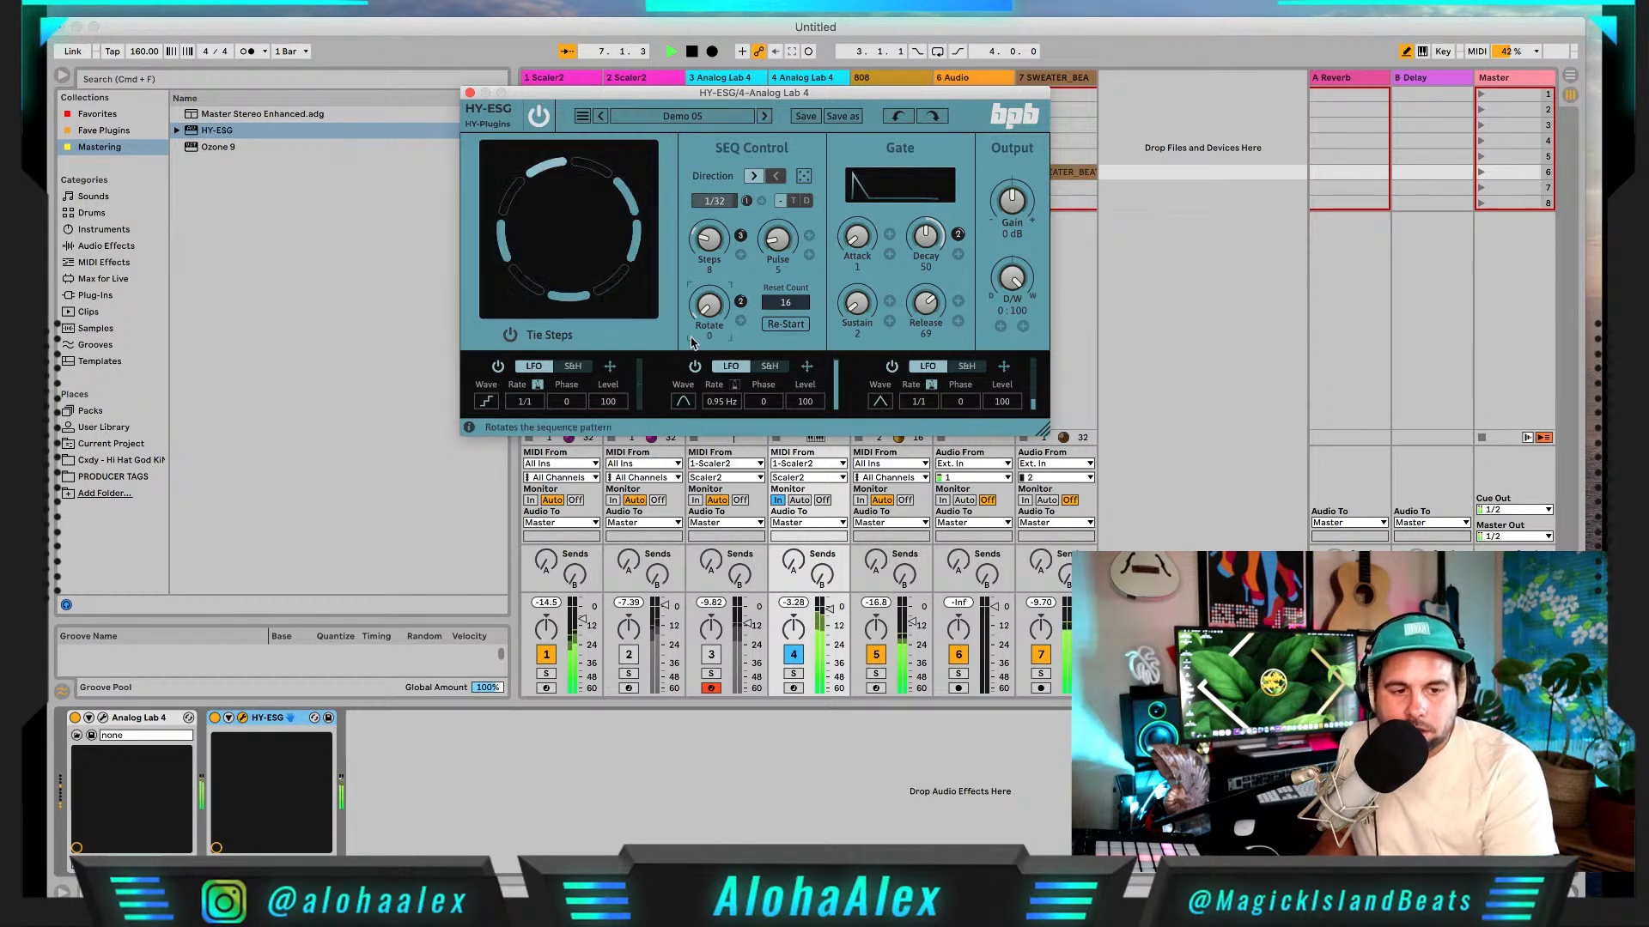
Step: Try HY-ESG's Tie Steps option on and off during playback, close the plug-in window and stop playback
left_click(510, 335)
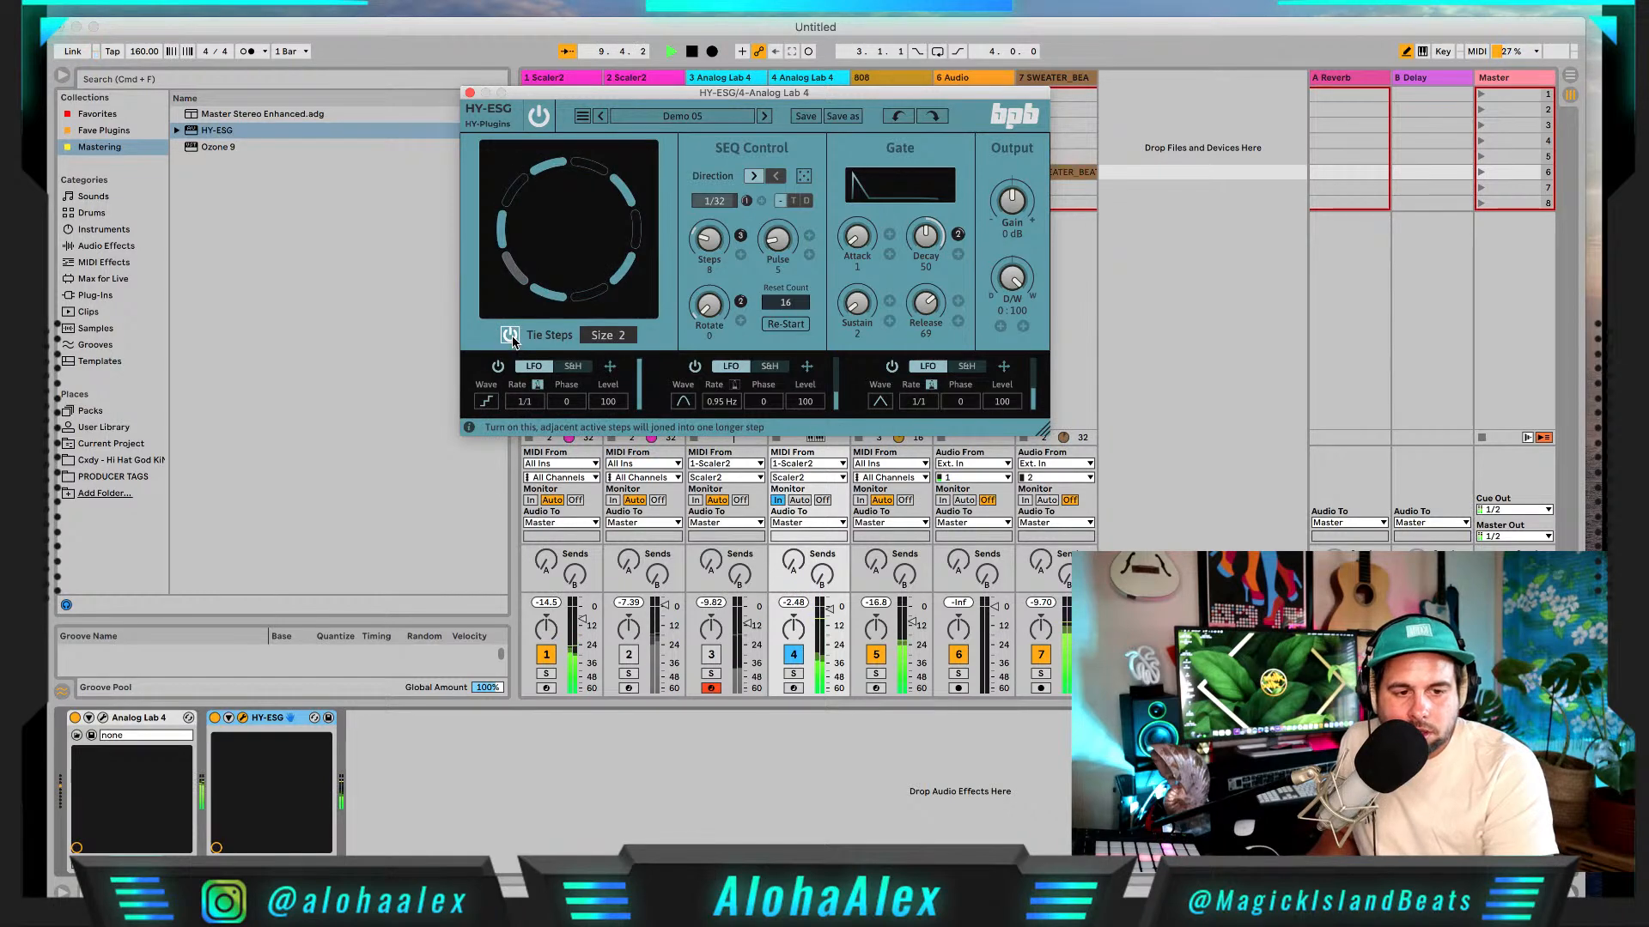
left_click(510, 335)
left_click(470, 91)
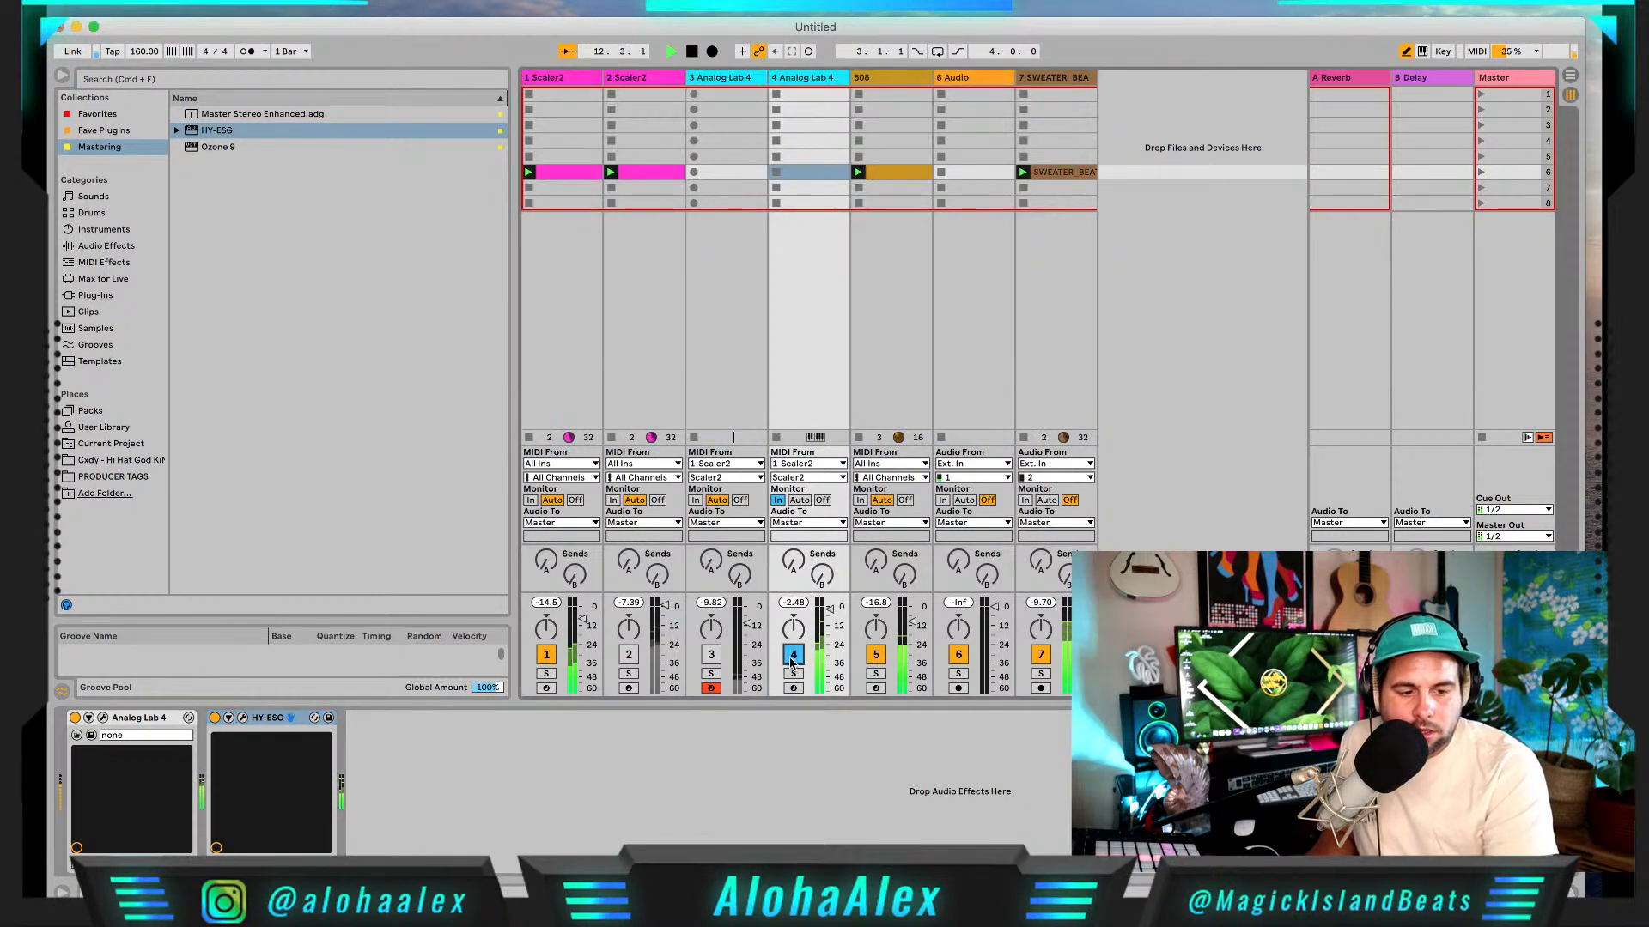
key("space")
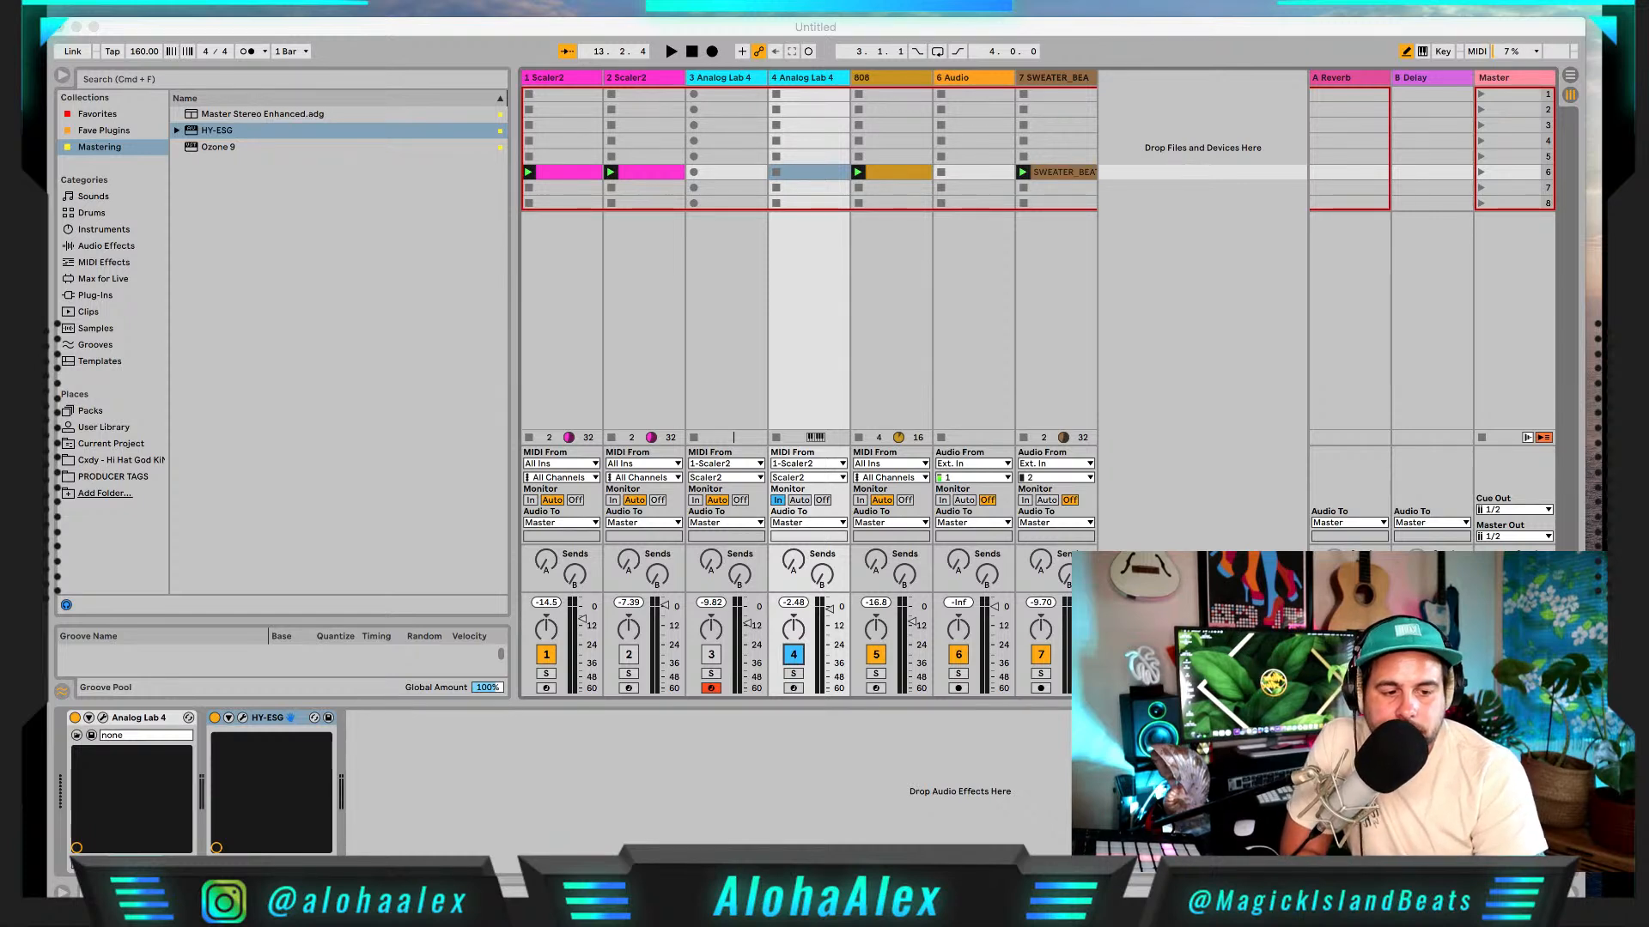
Step: Look through the favorite plug-ins and the HY-Plugins and Bedroom Producers Blog Audio Units for an effect to add
left_click(787, 800)
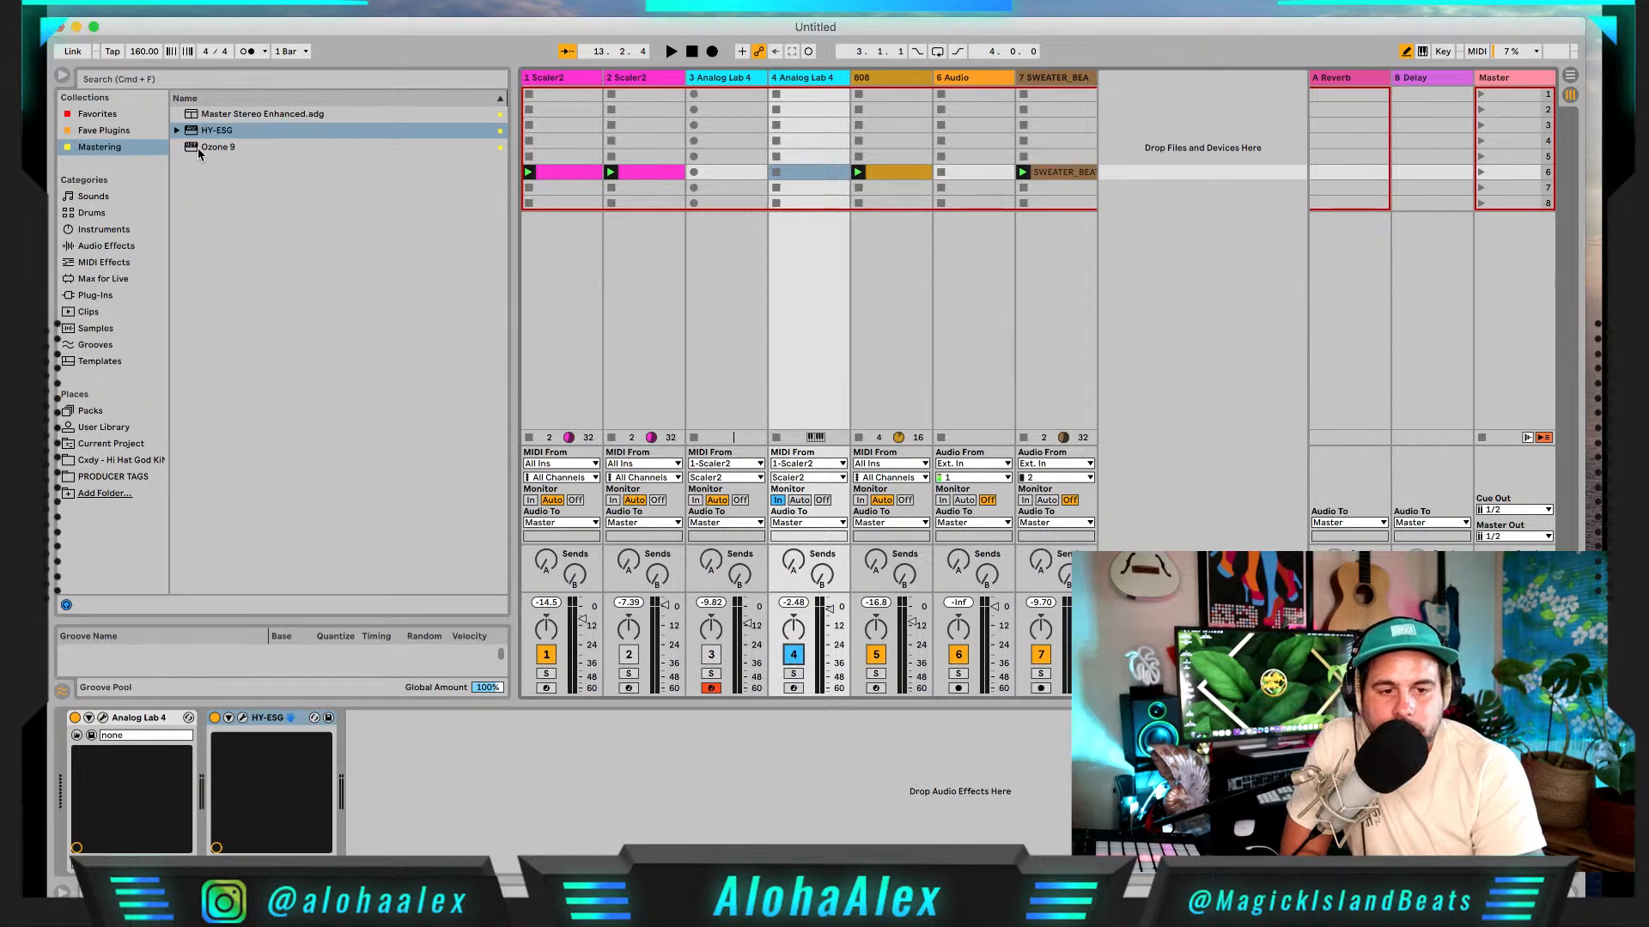
left_click(127, 132)
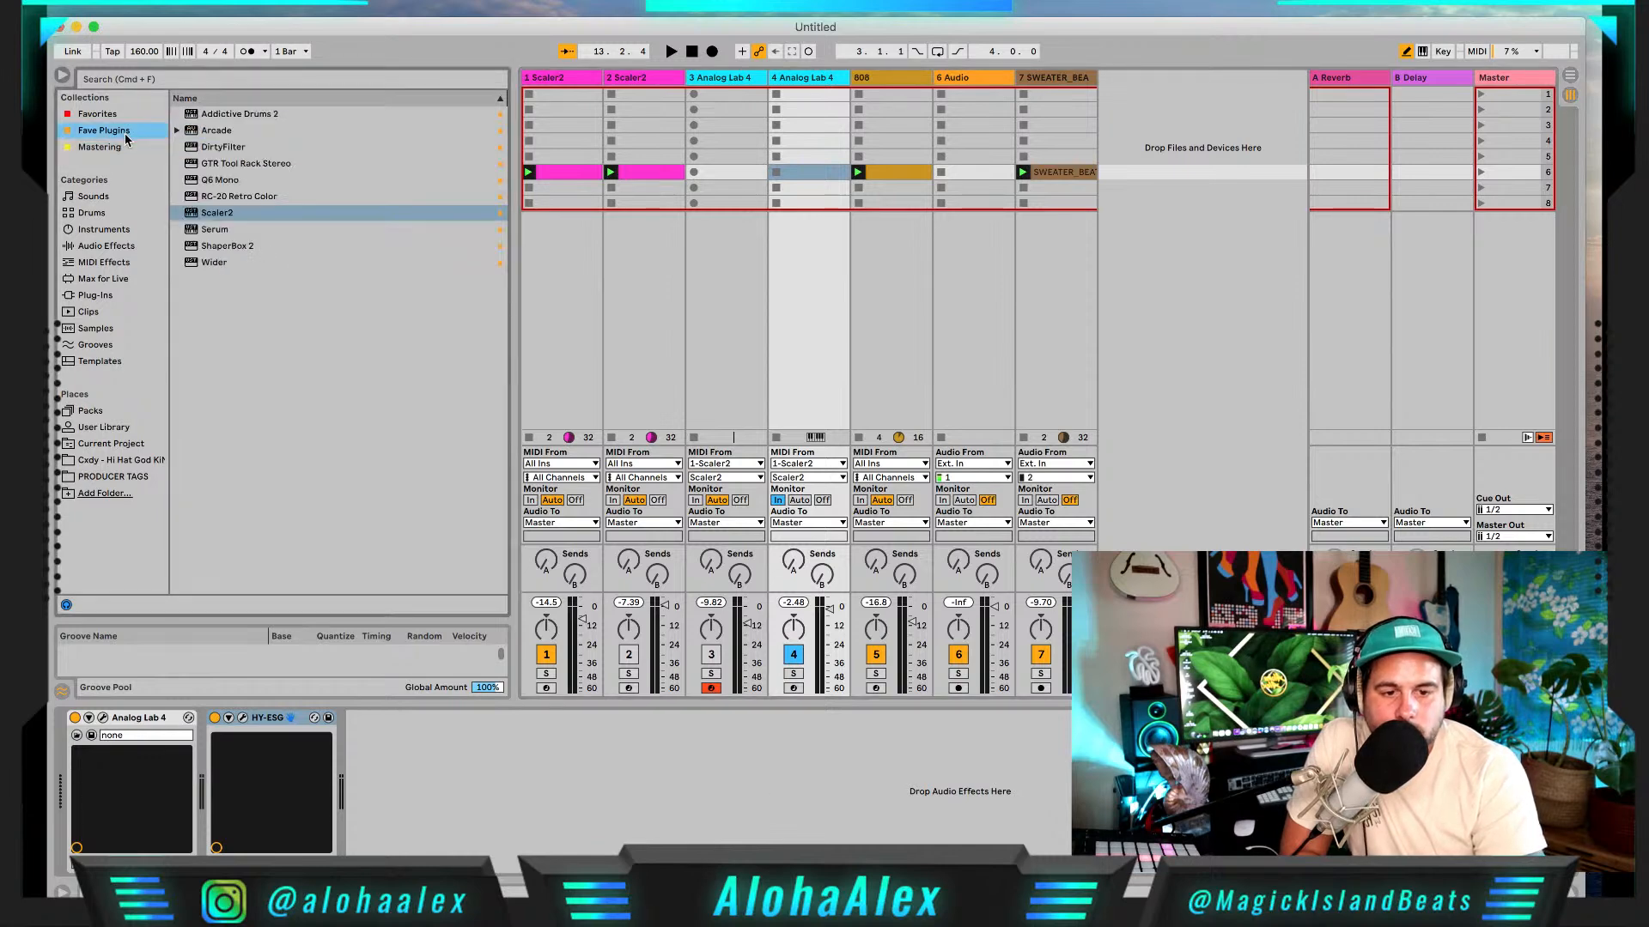
left_click(114, 297)
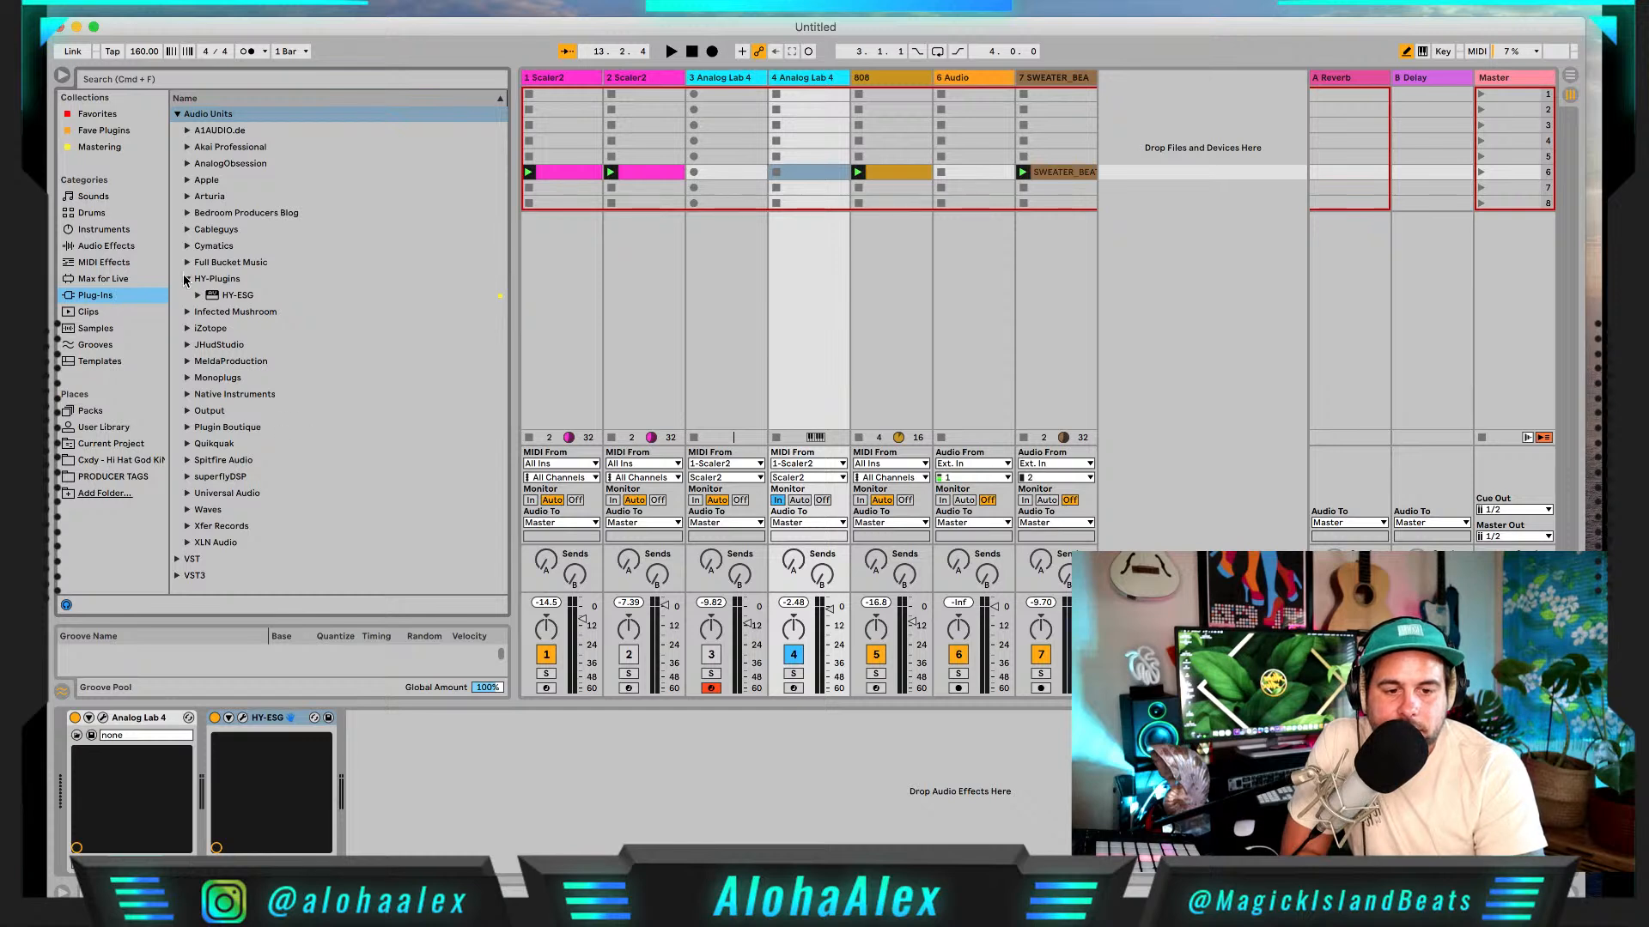
left_click(186, 279)
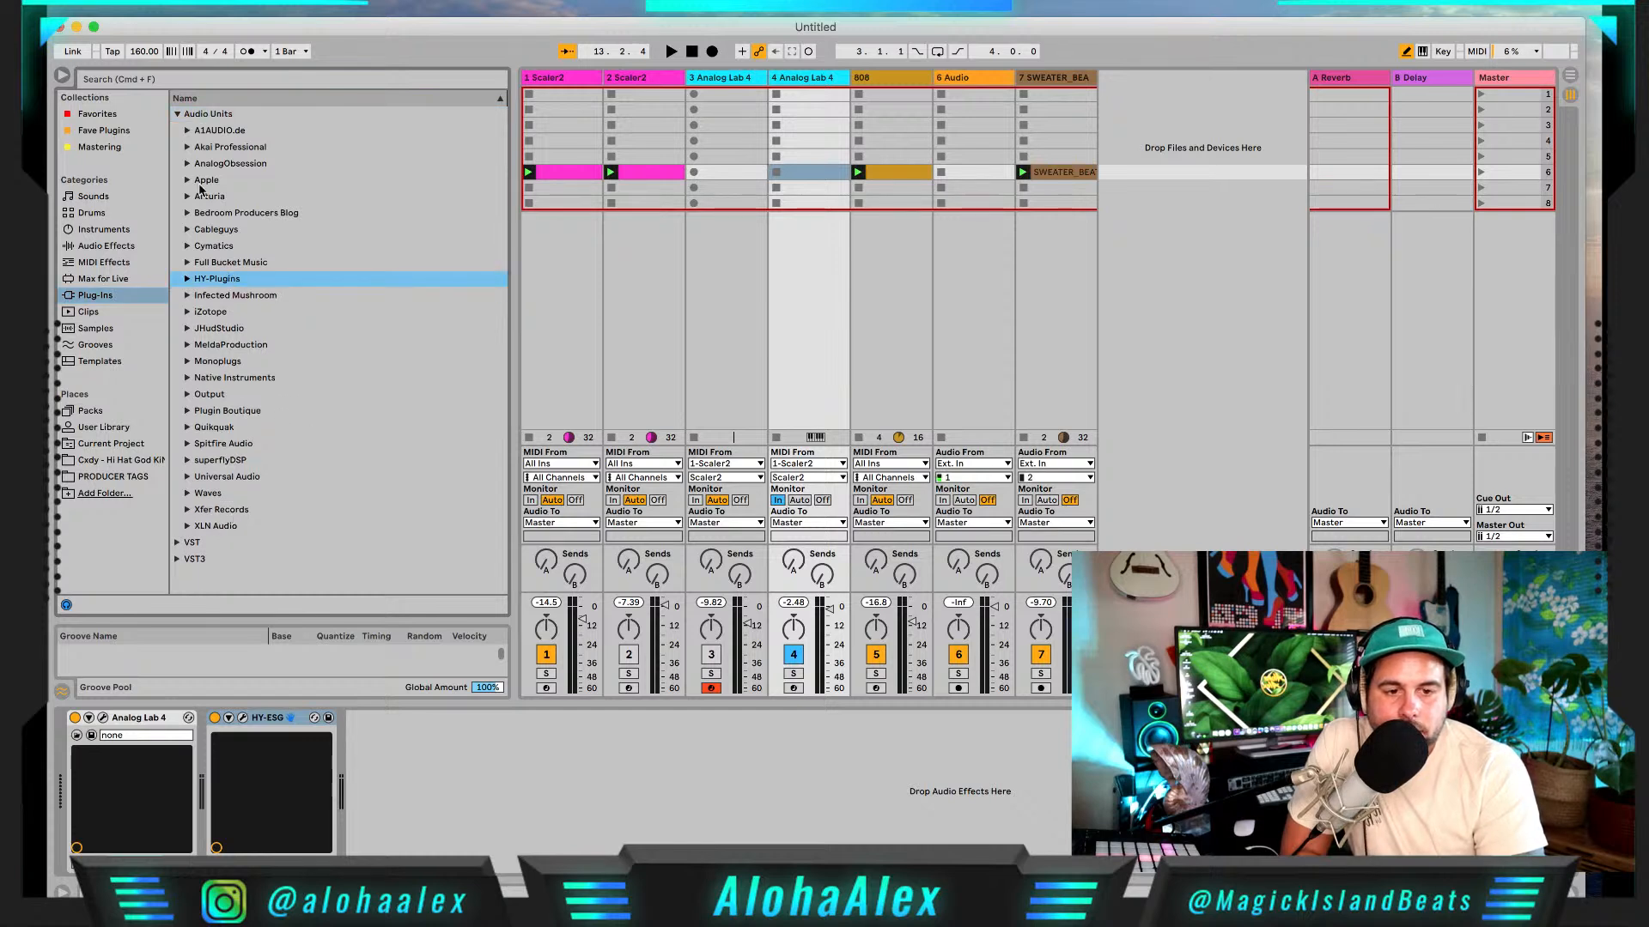
left_click(186, 213)
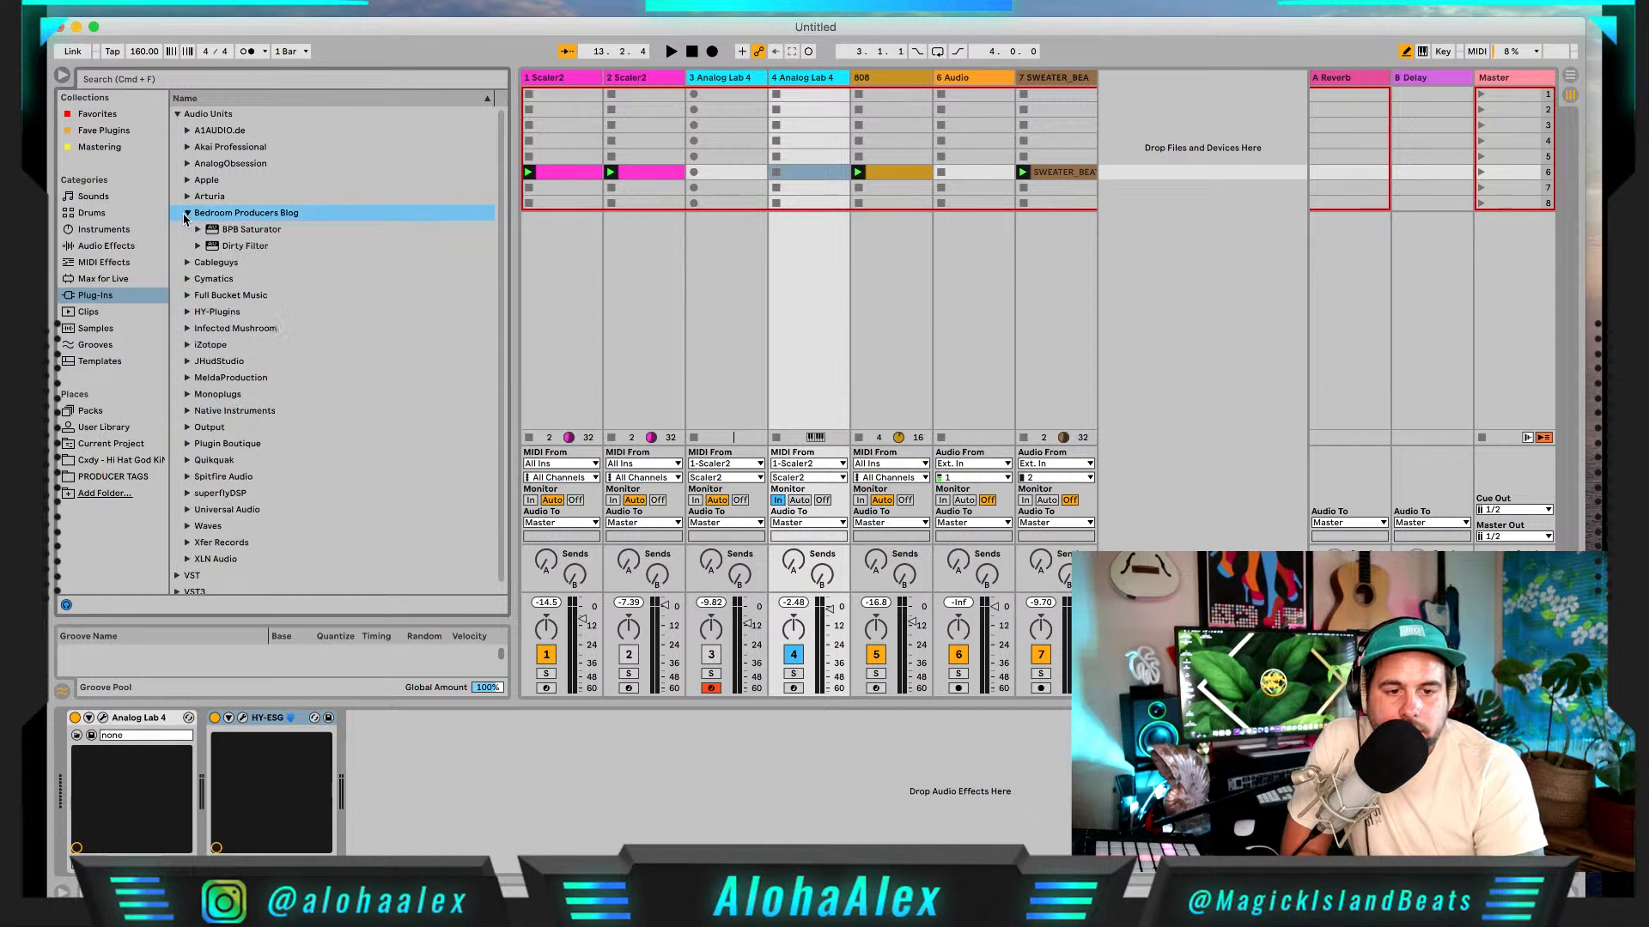
left_click(249, 246)
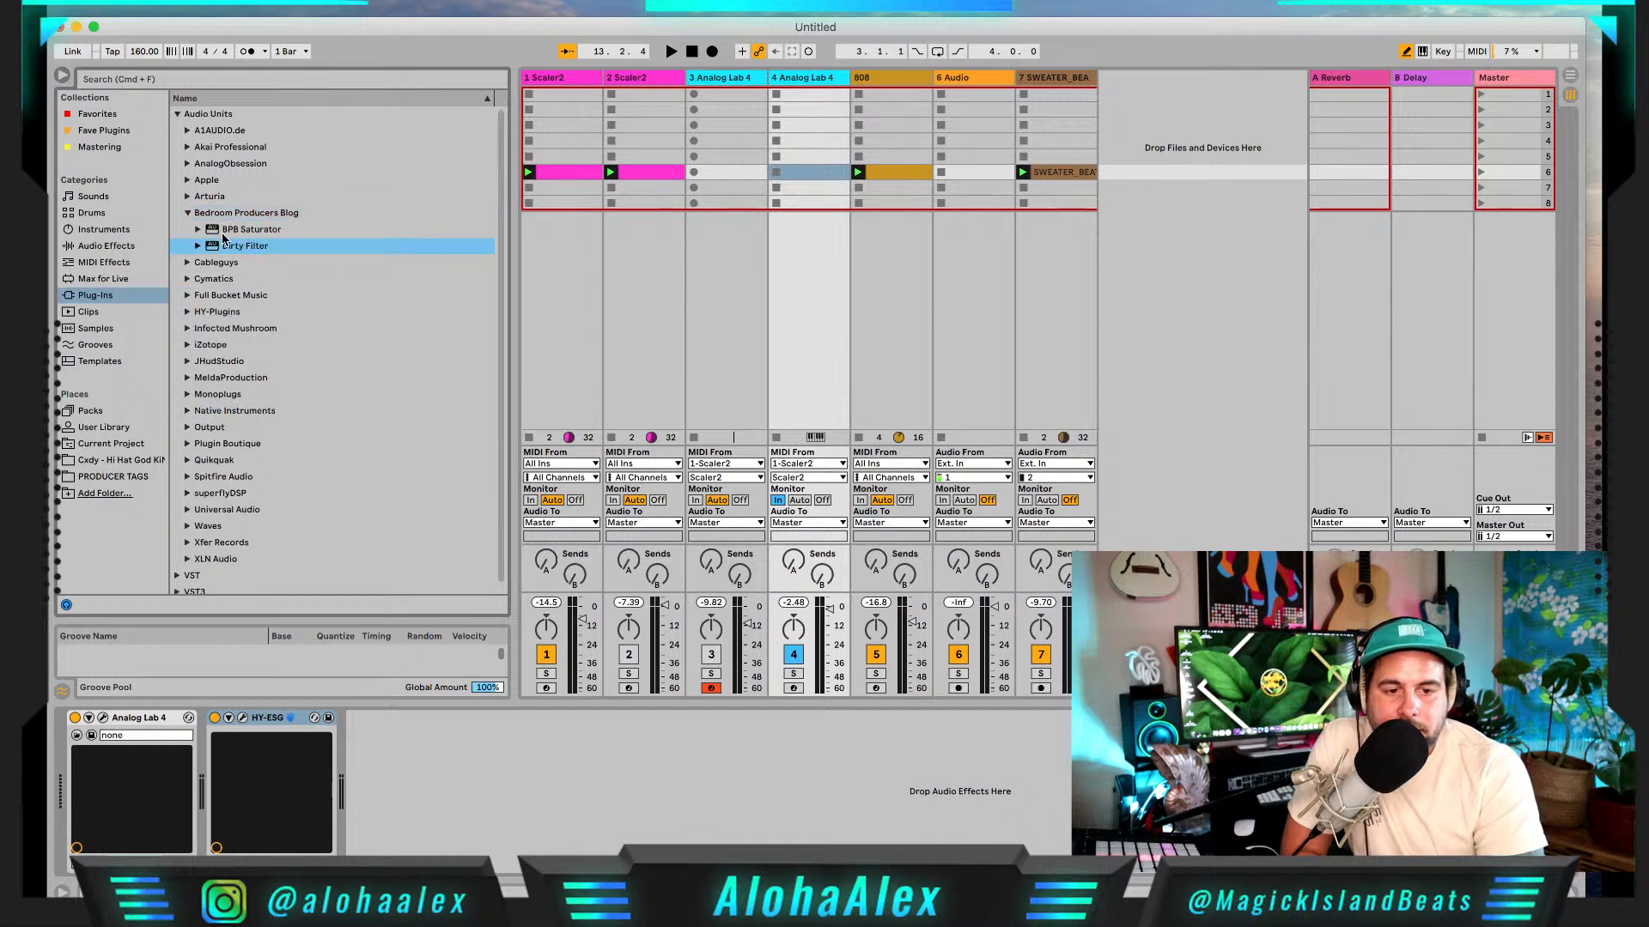
left_click(266, 229)
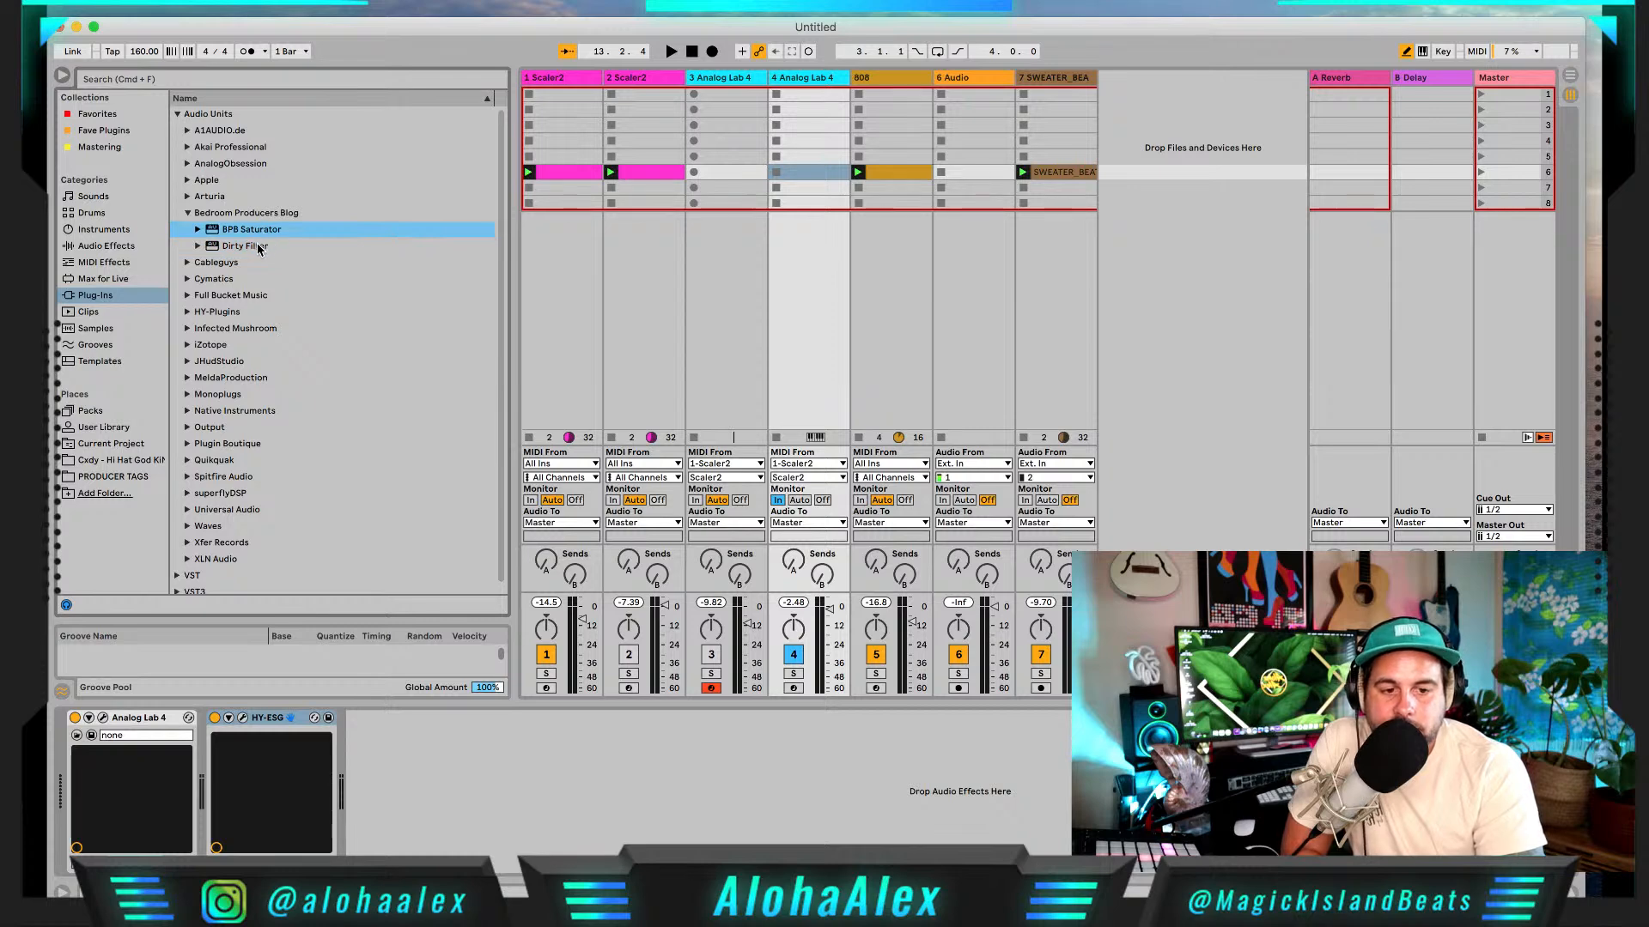
left_click(189, 213)
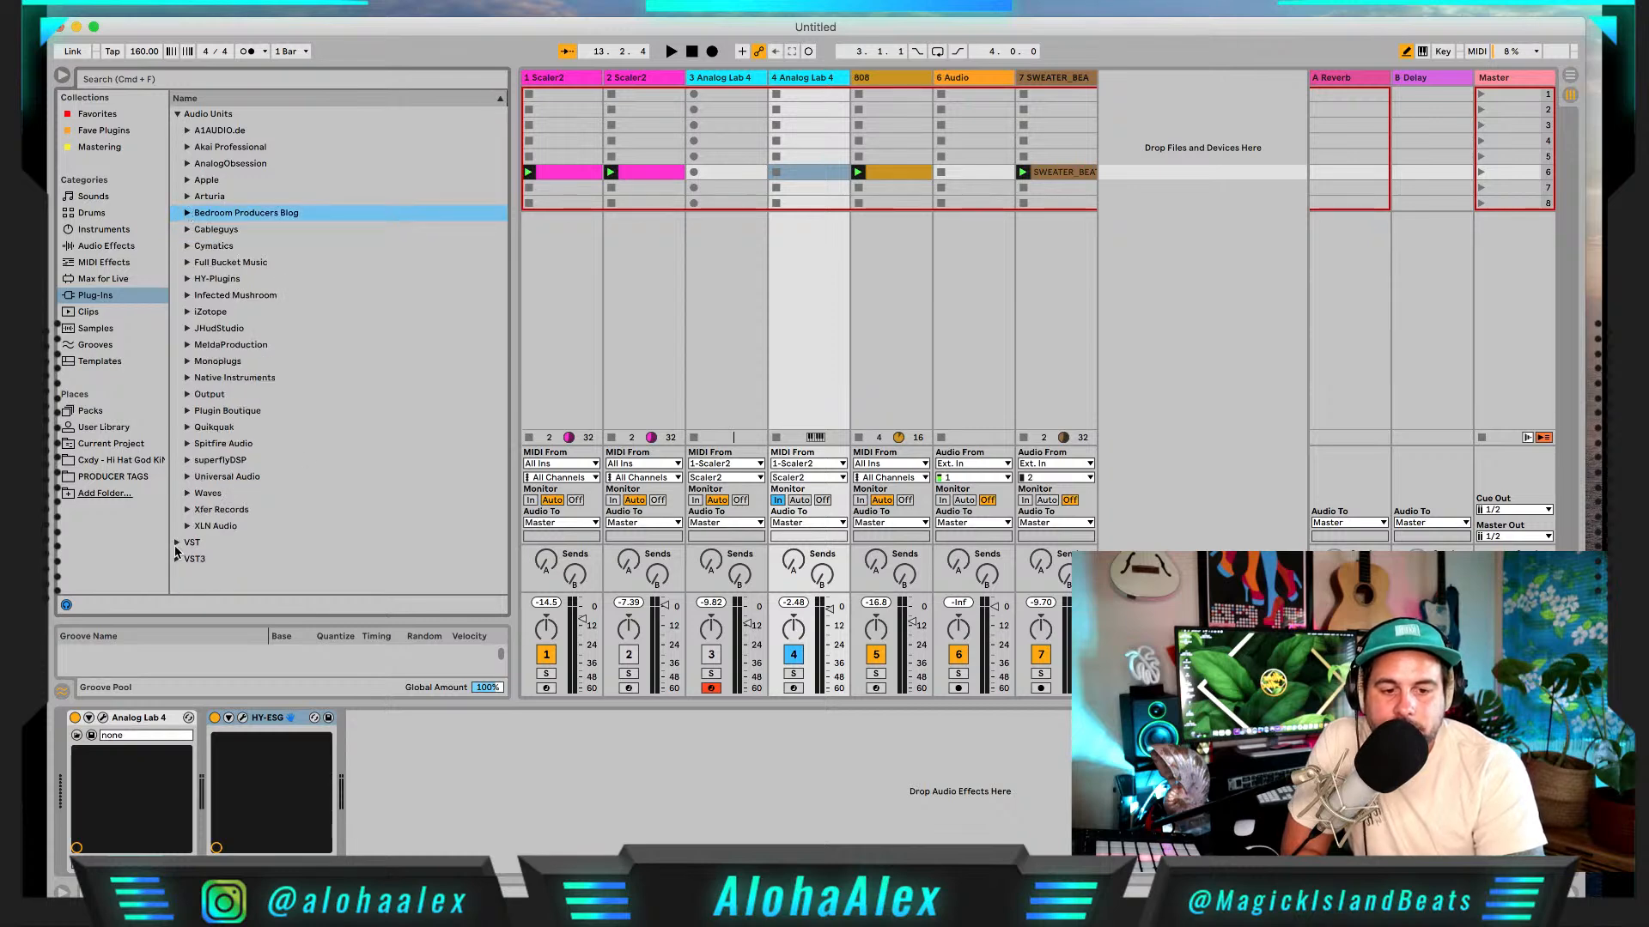
Step: Add the PanCake2 VST after HY-ESG on the second Analog Lab 4 track, listen to it and close its window
left_click(176, 545)
scroll(249, 515, "down", 10)
scroll(271, 498, "down", 5)
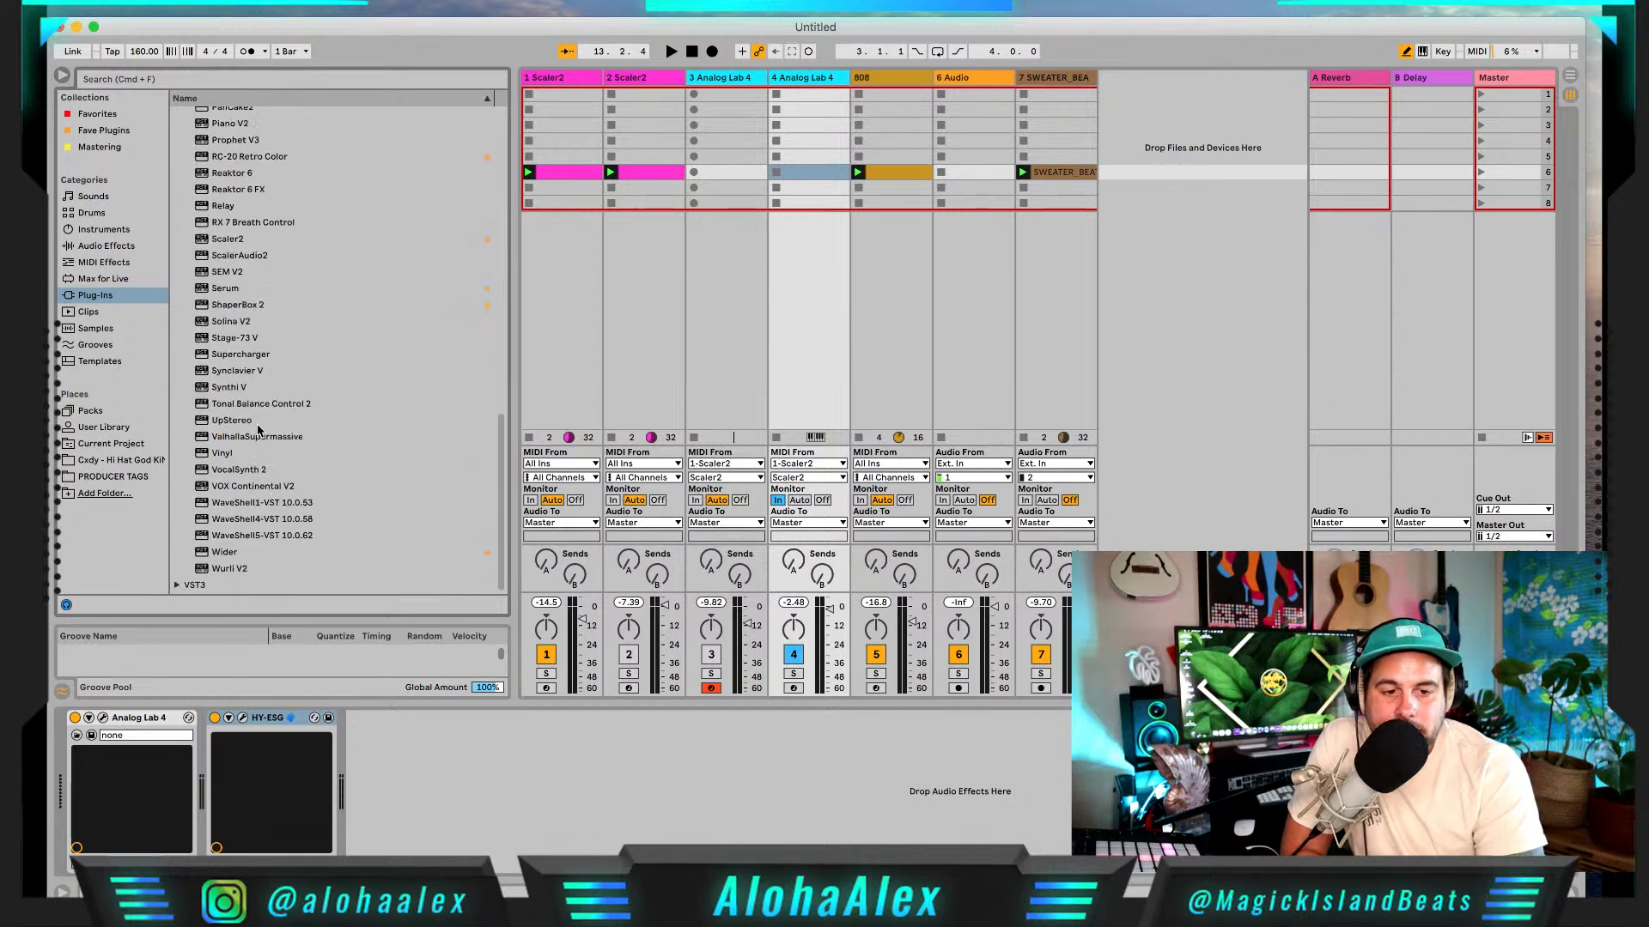
scroll(245, 313, "up", 2)
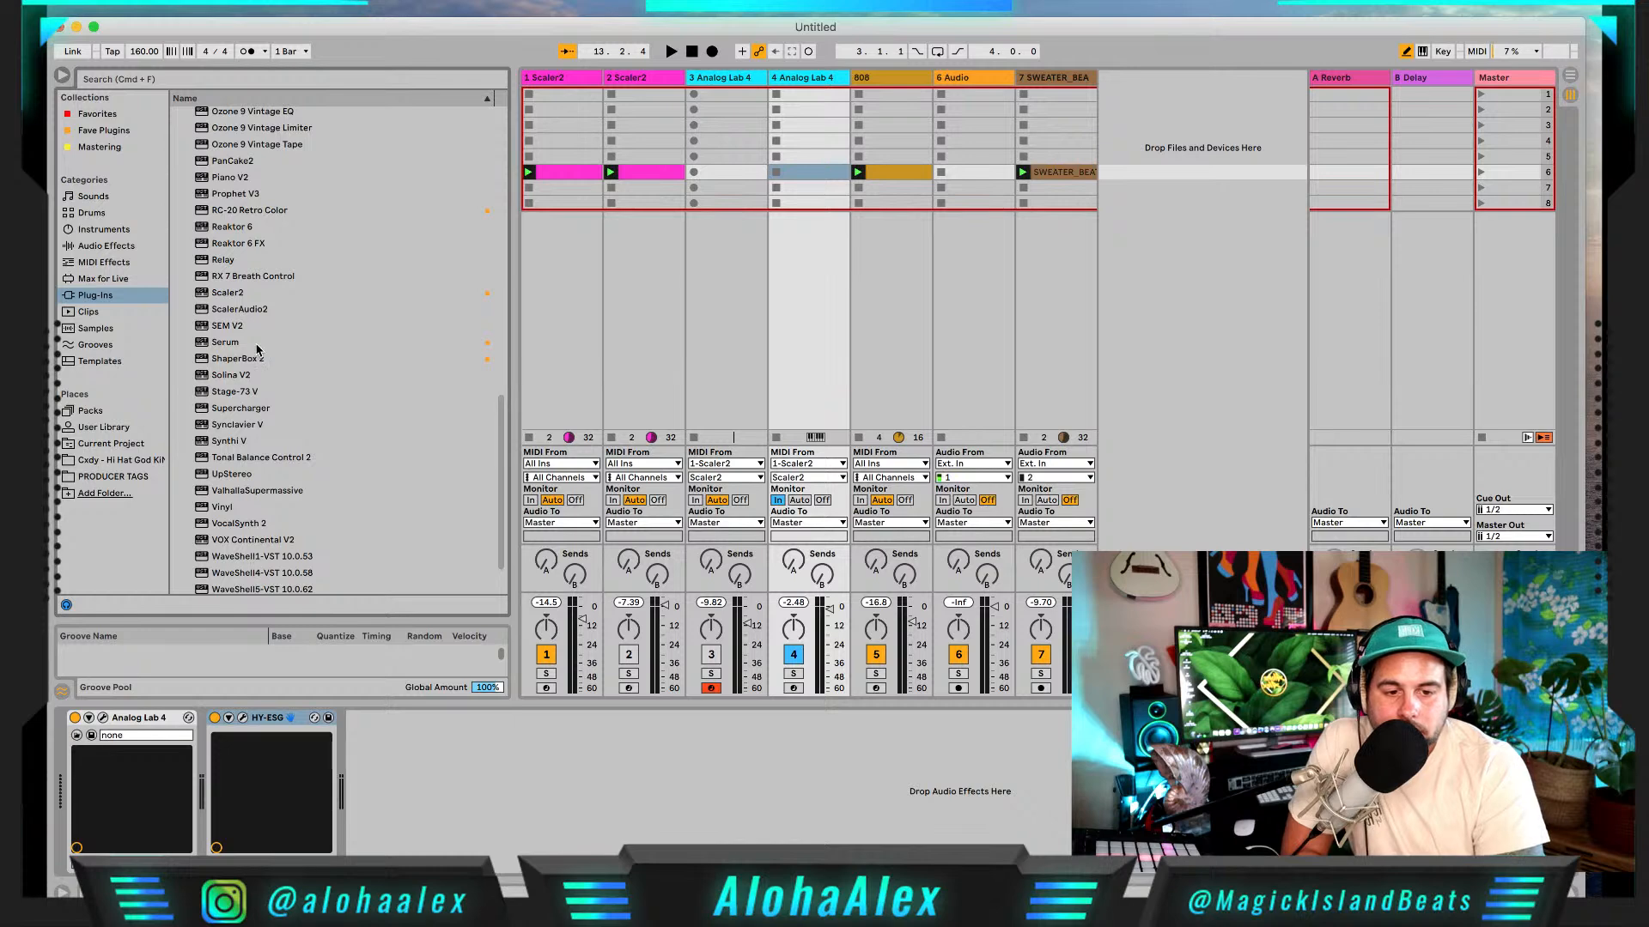
scroll(268, 417, "down", 3)
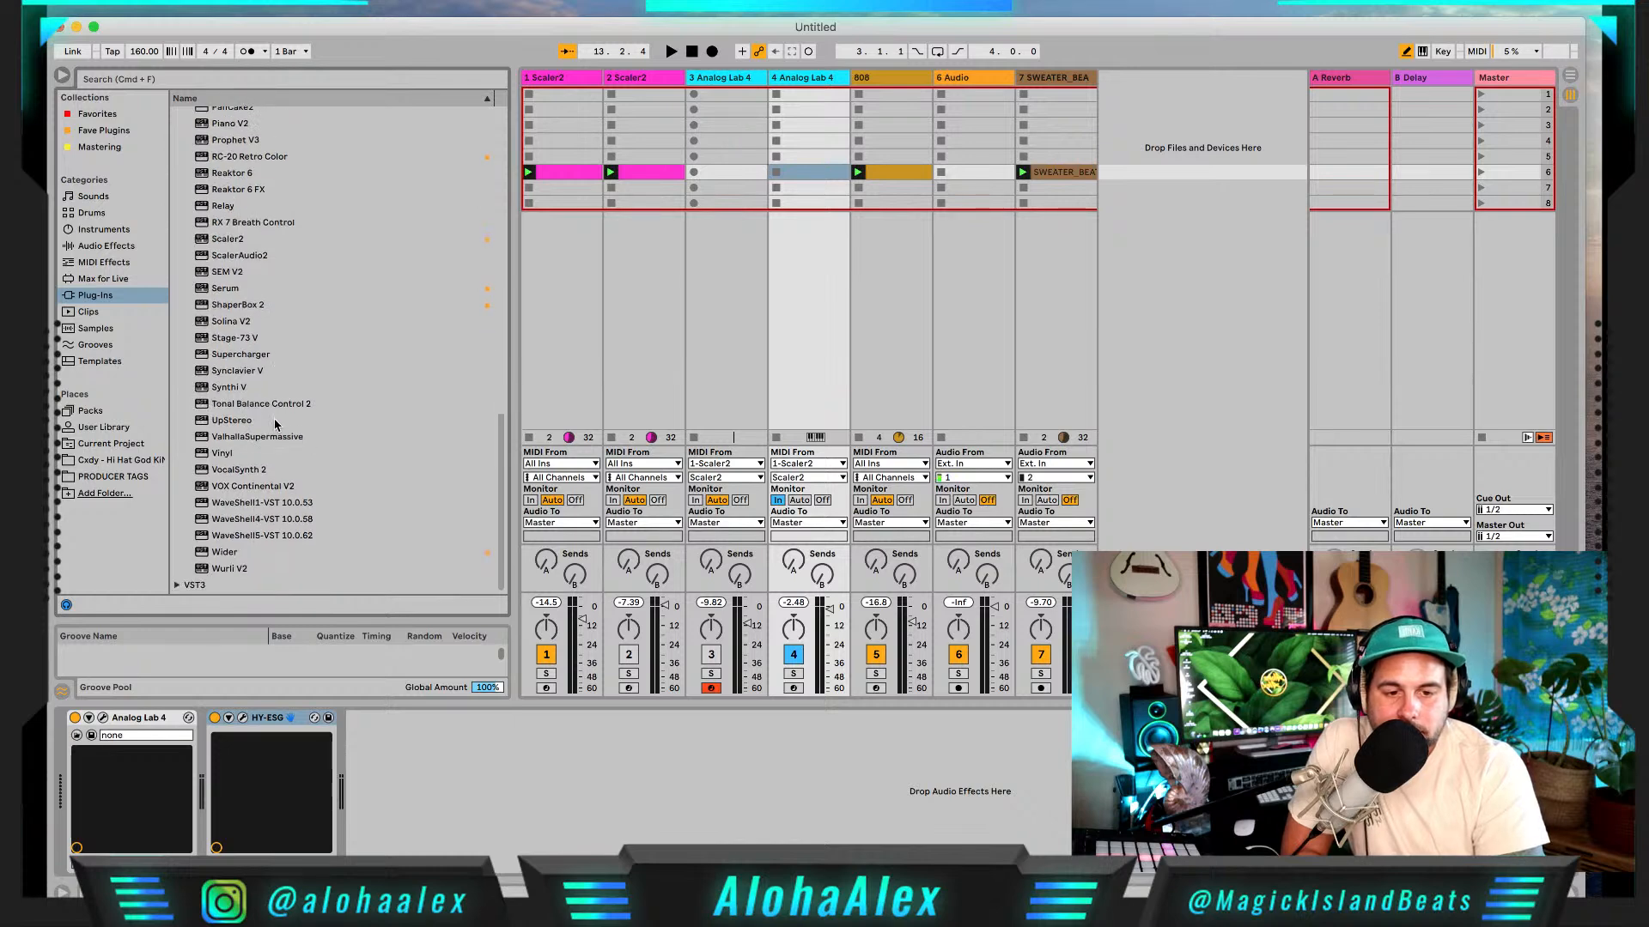
scroll(274, 423, "up", 5)
left_click(249, 225)
left_click_drag(461, 753, 462, 754)
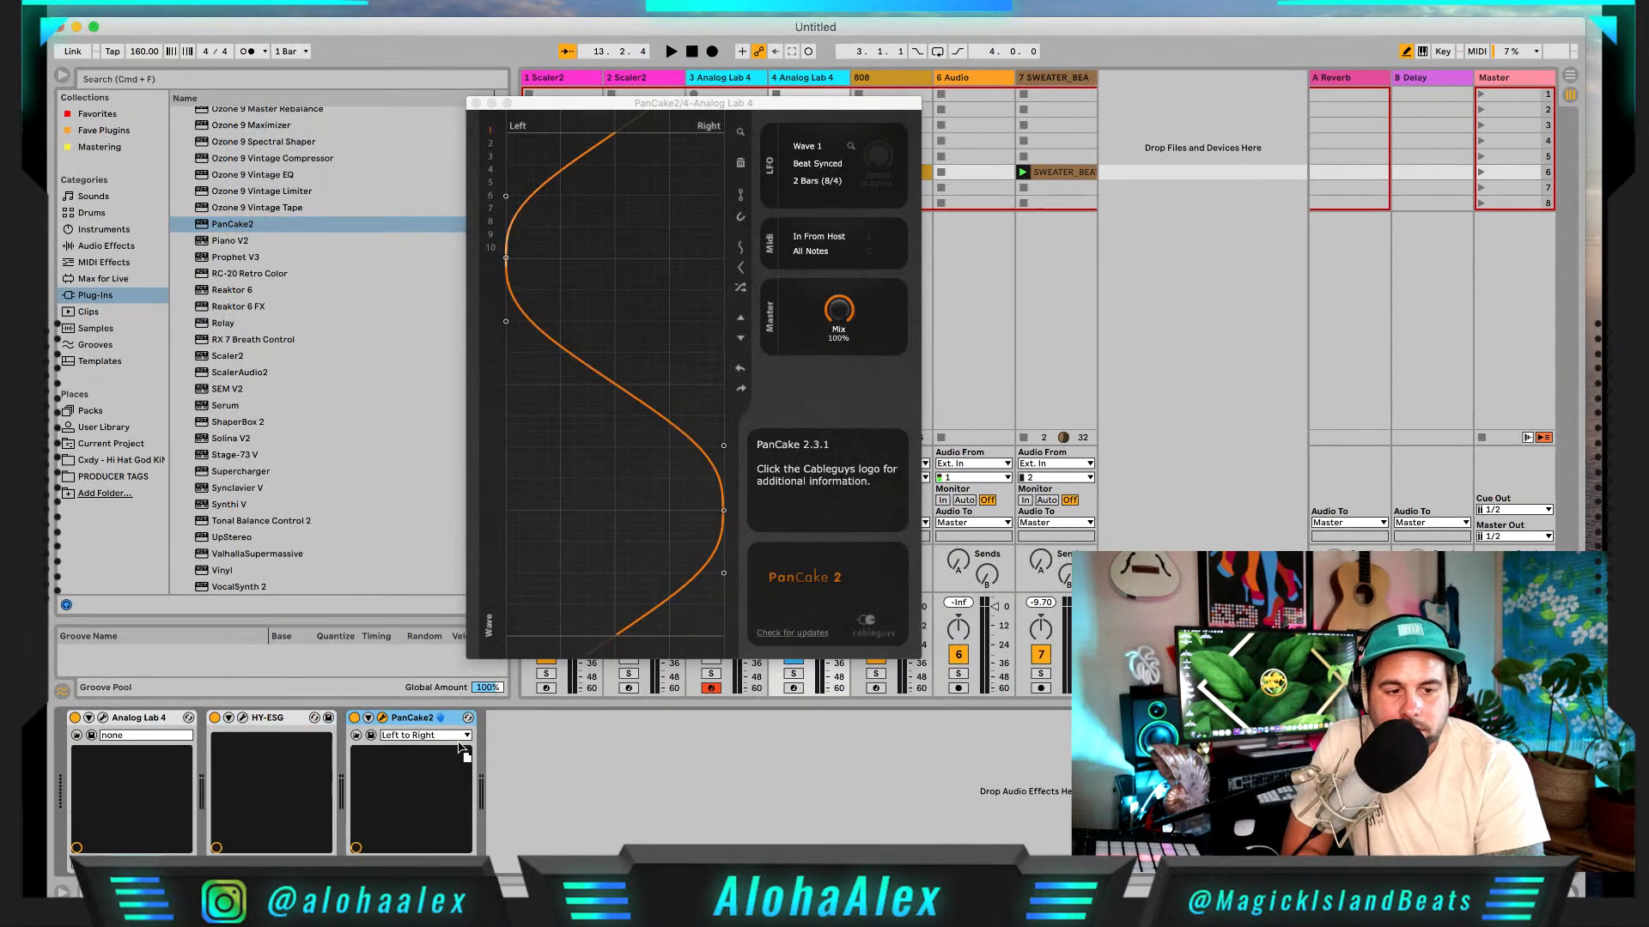
key("space")
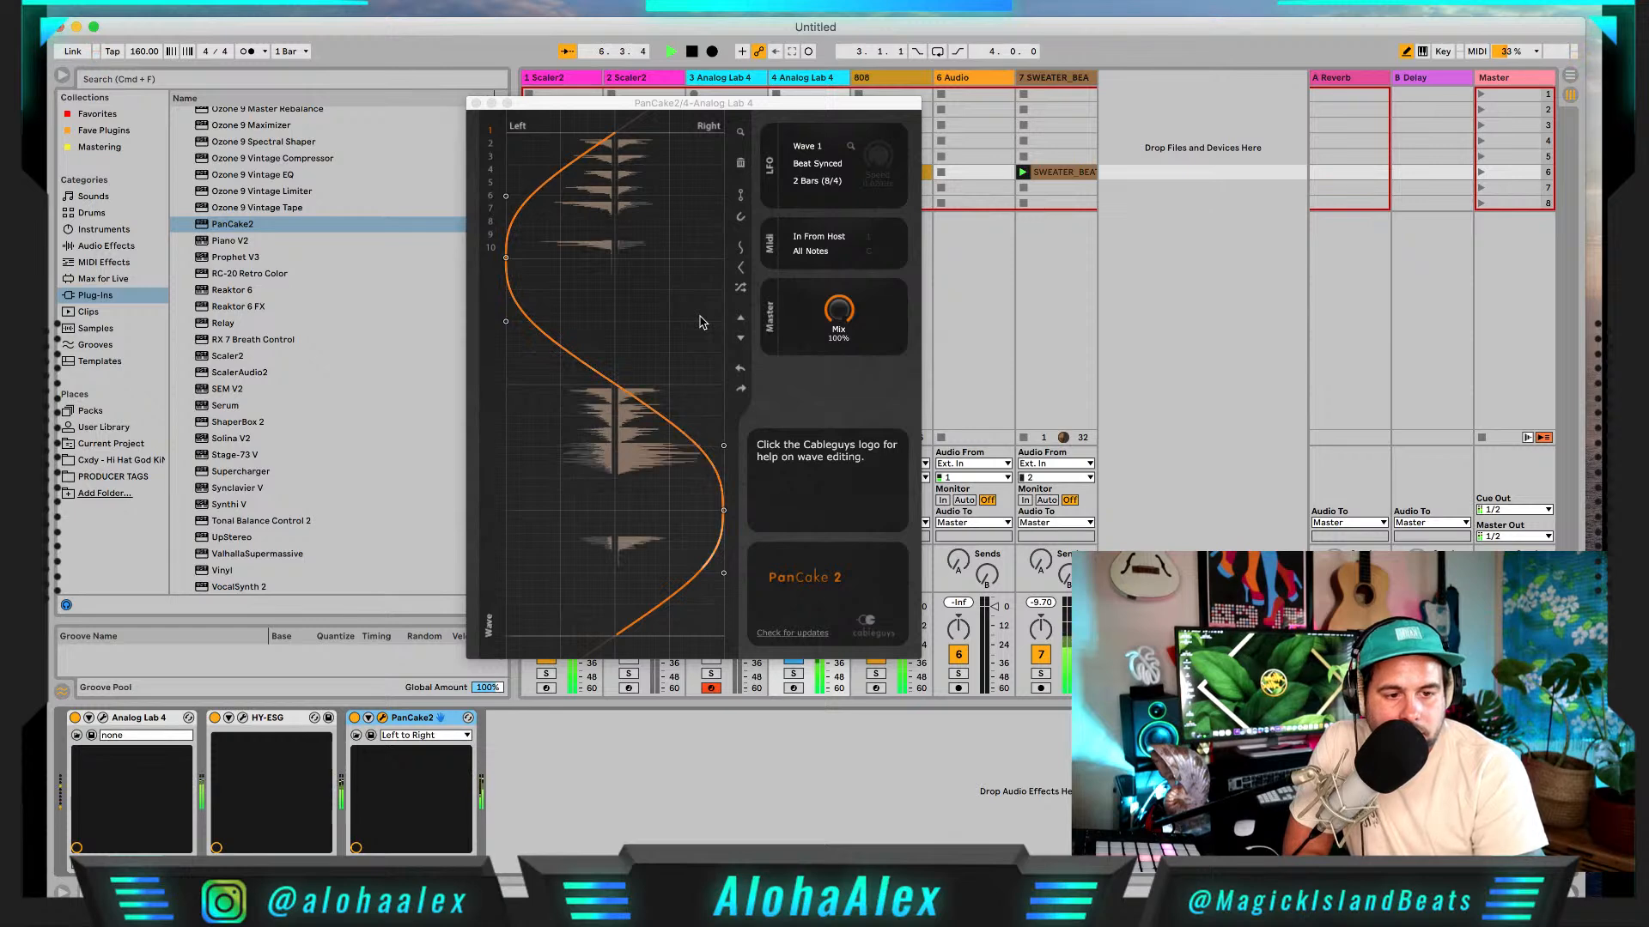
left_click(477, 103)
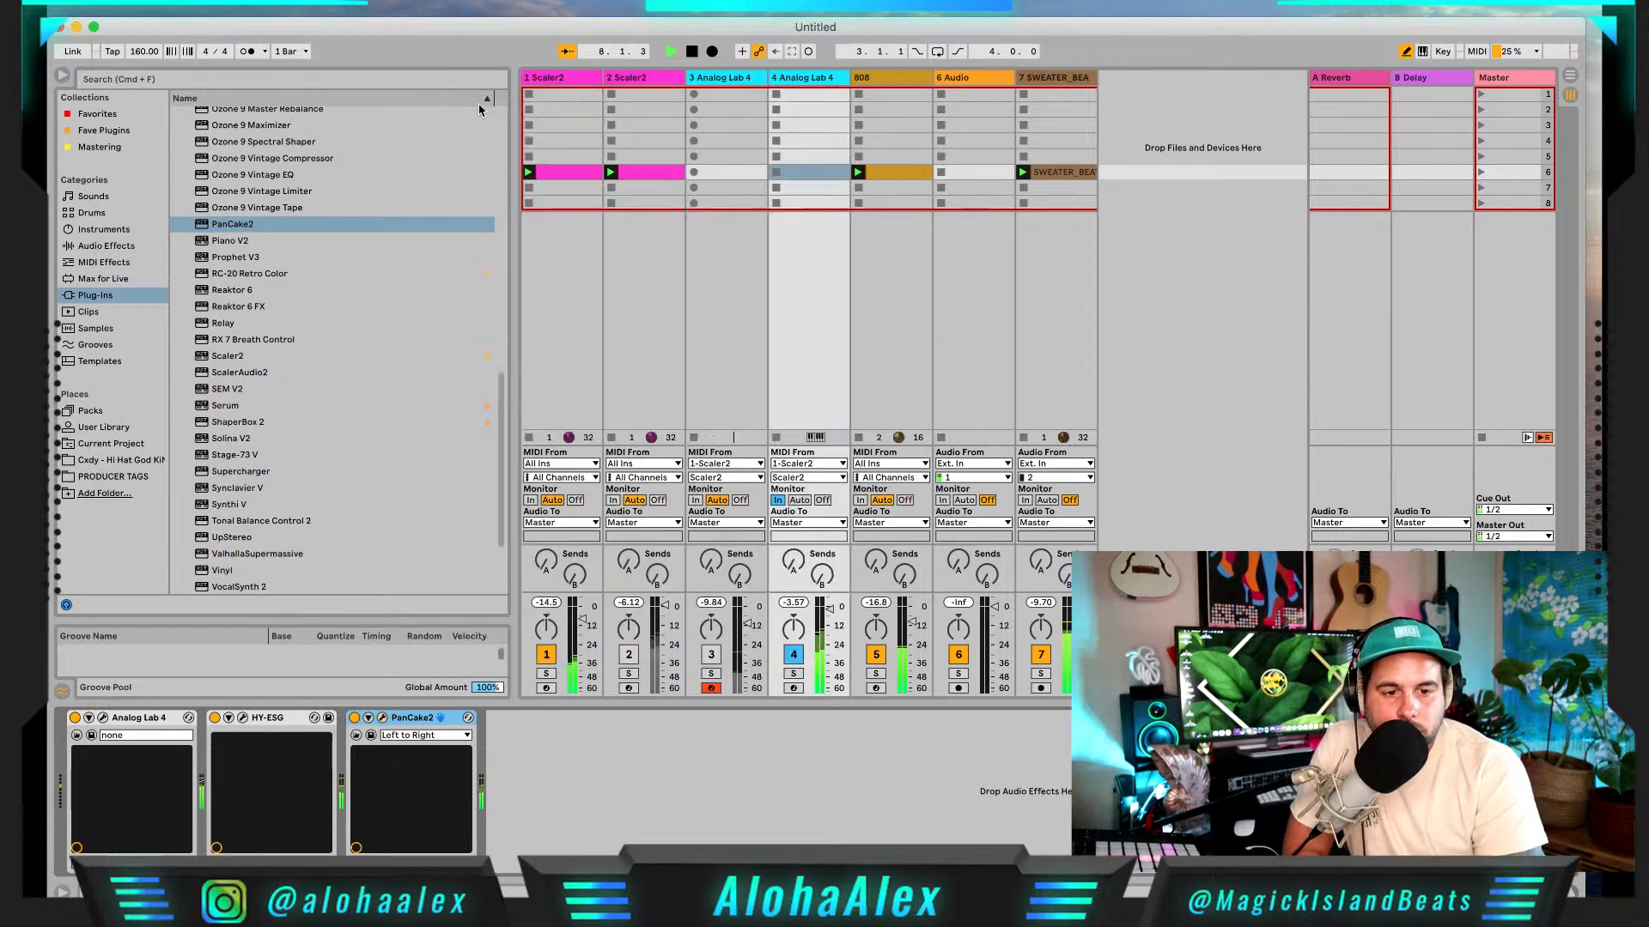
Step: Add the Wider plug-in after PanCake2, raise its stereo width and close its window
scroll(292, 432, "down", 3)
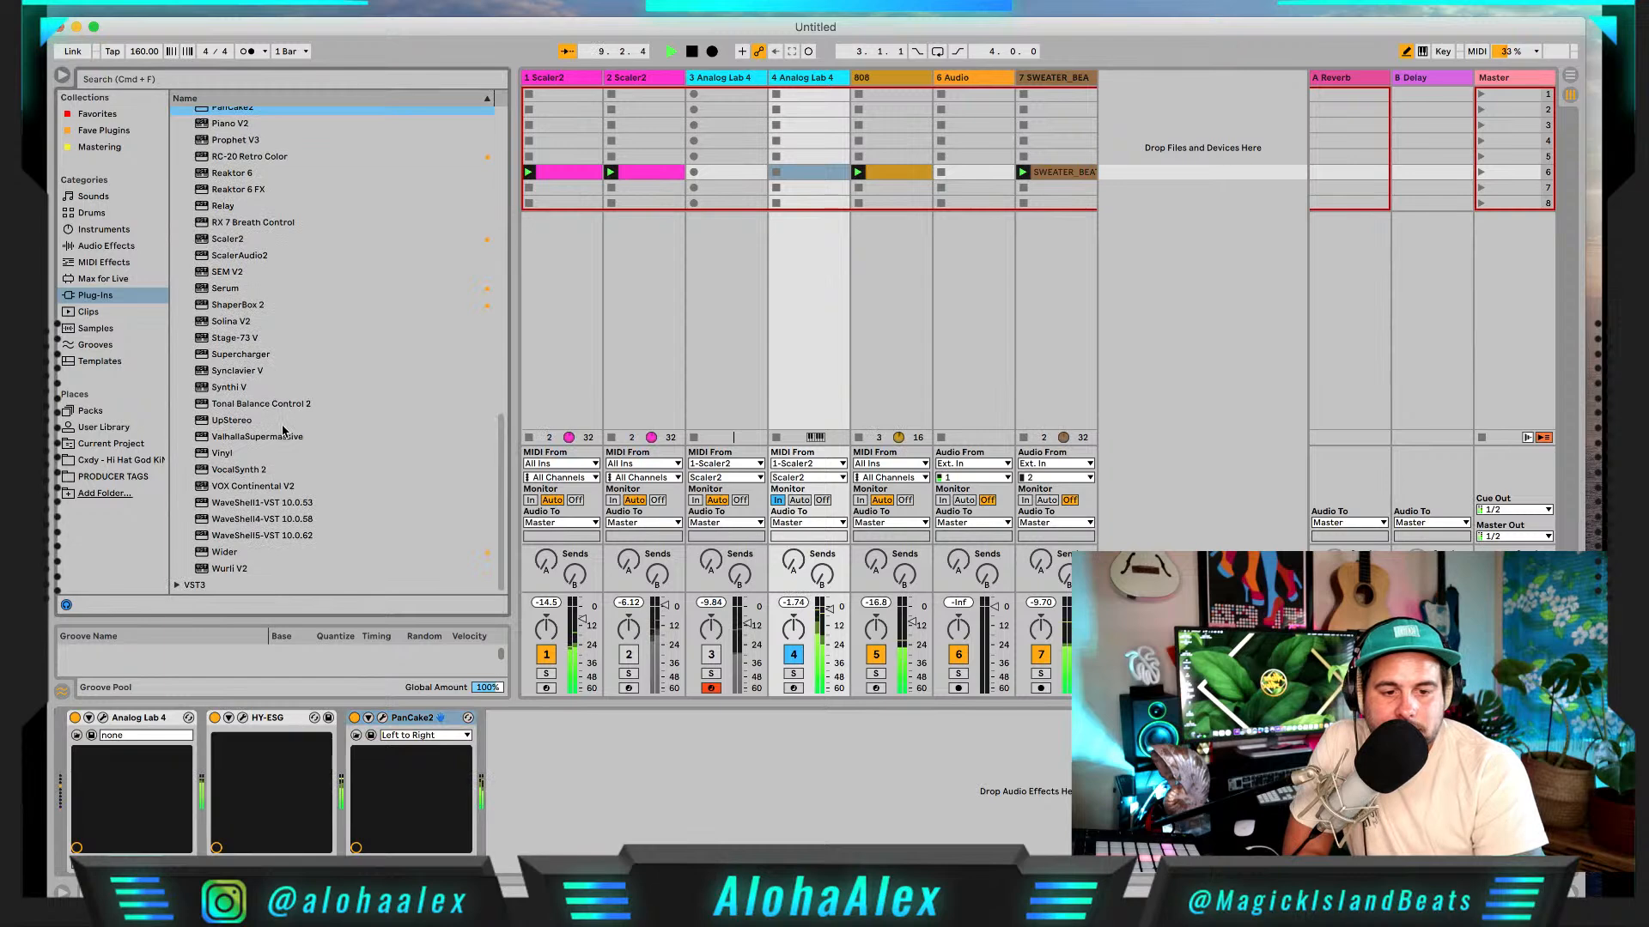
left_click(224, 555)
left_click_drag(224, 555, 631, 783)
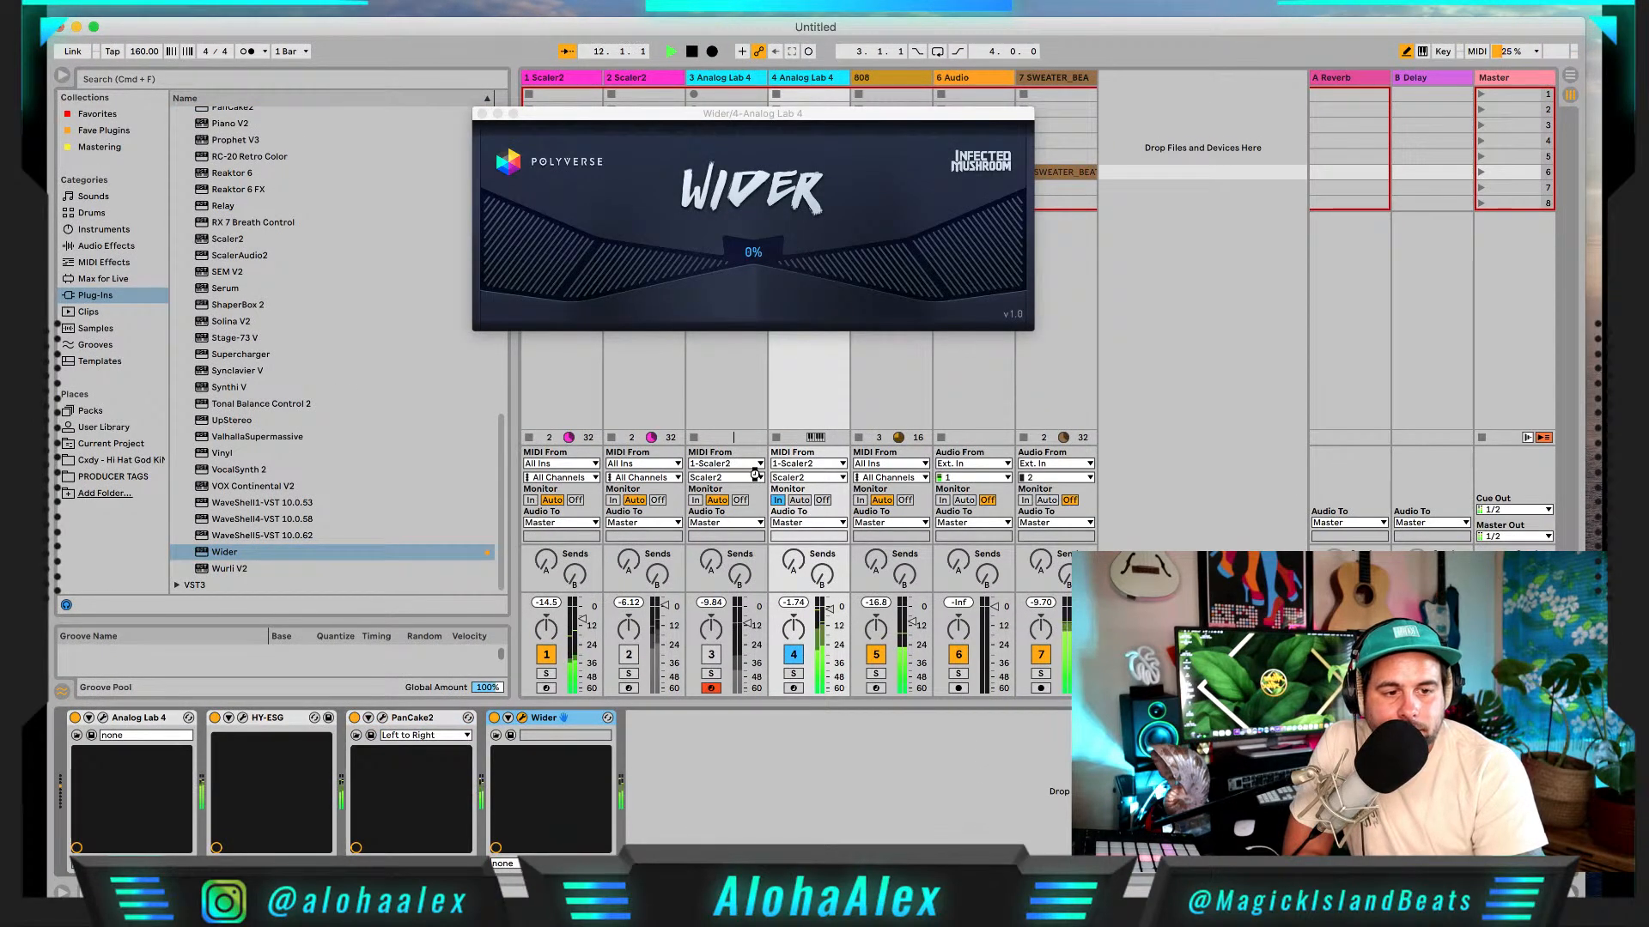
left_click_drag(754, 257, 772, 88)
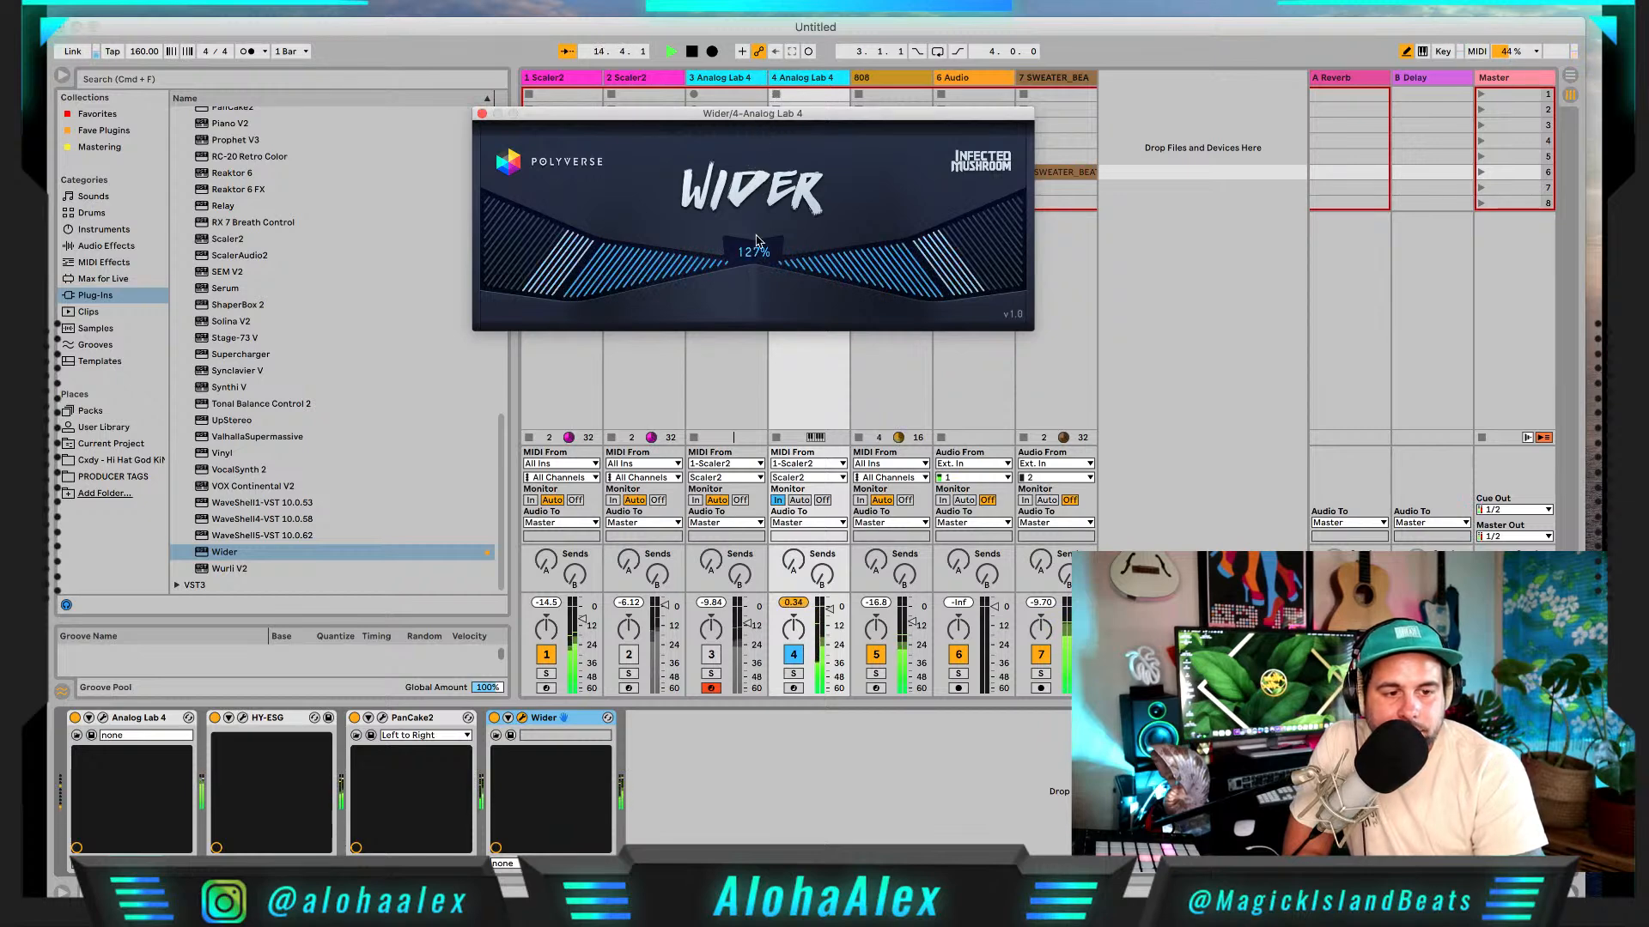
mouse_move(757, 249)
left_mouse_down()
mouse_move(755, 303)
mouse_move(758, 263)
left_mouse_up()
left_click(483, 114)
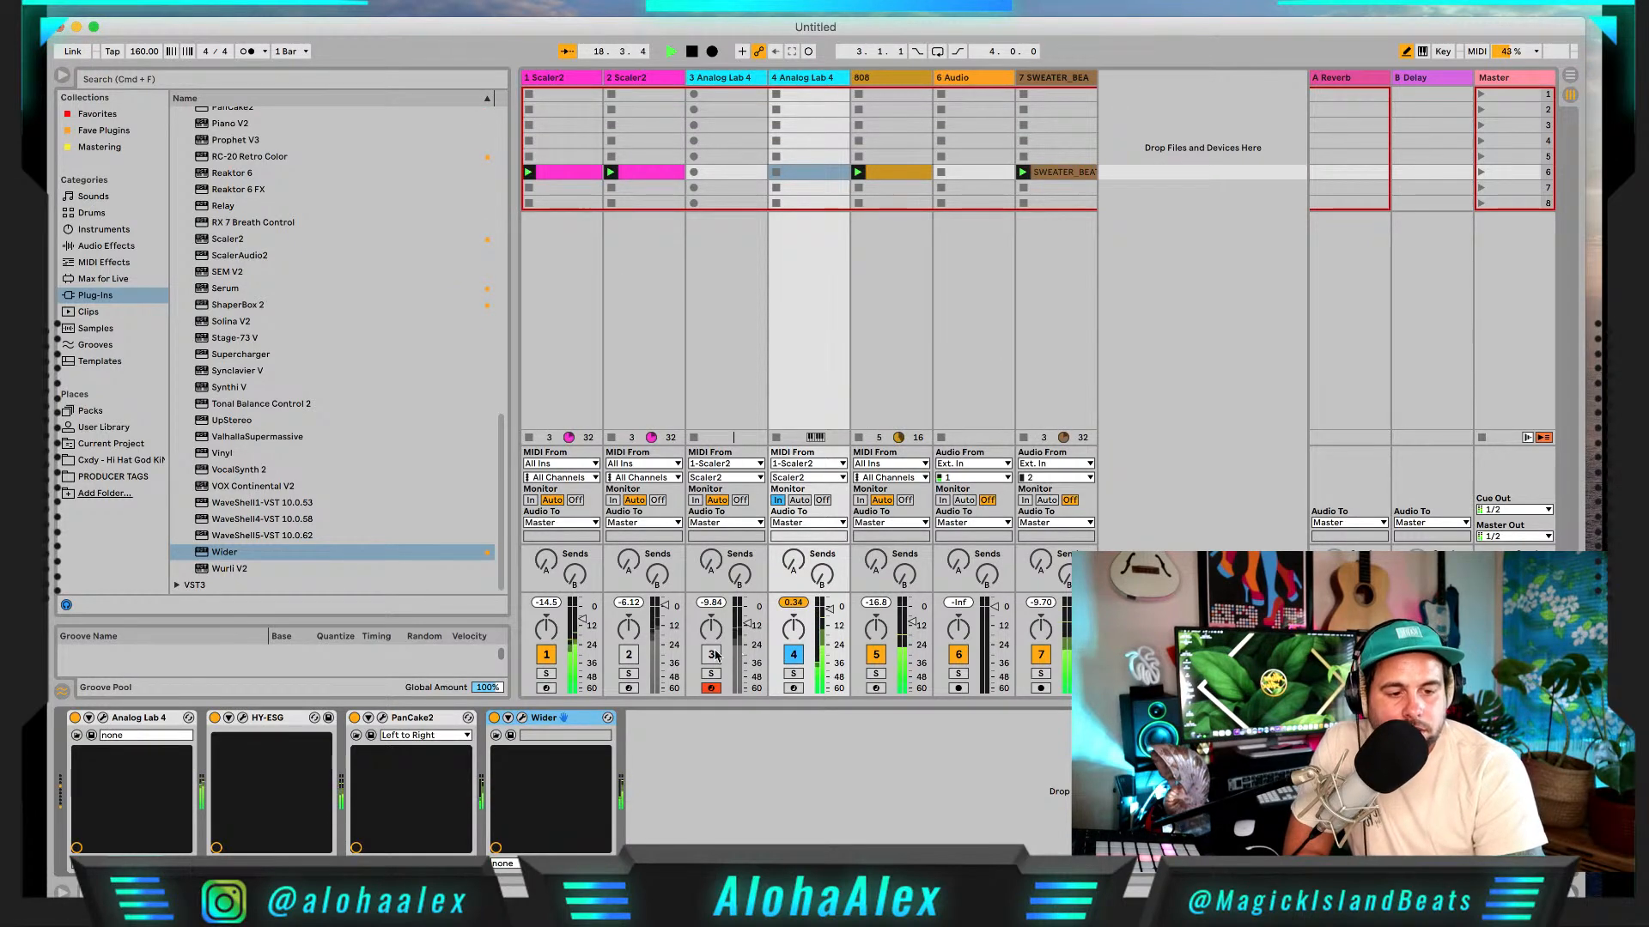
Step: Unmute the duplicate Scaler2 track to hear it in the mix, and stop playback
left_click(631, 655)
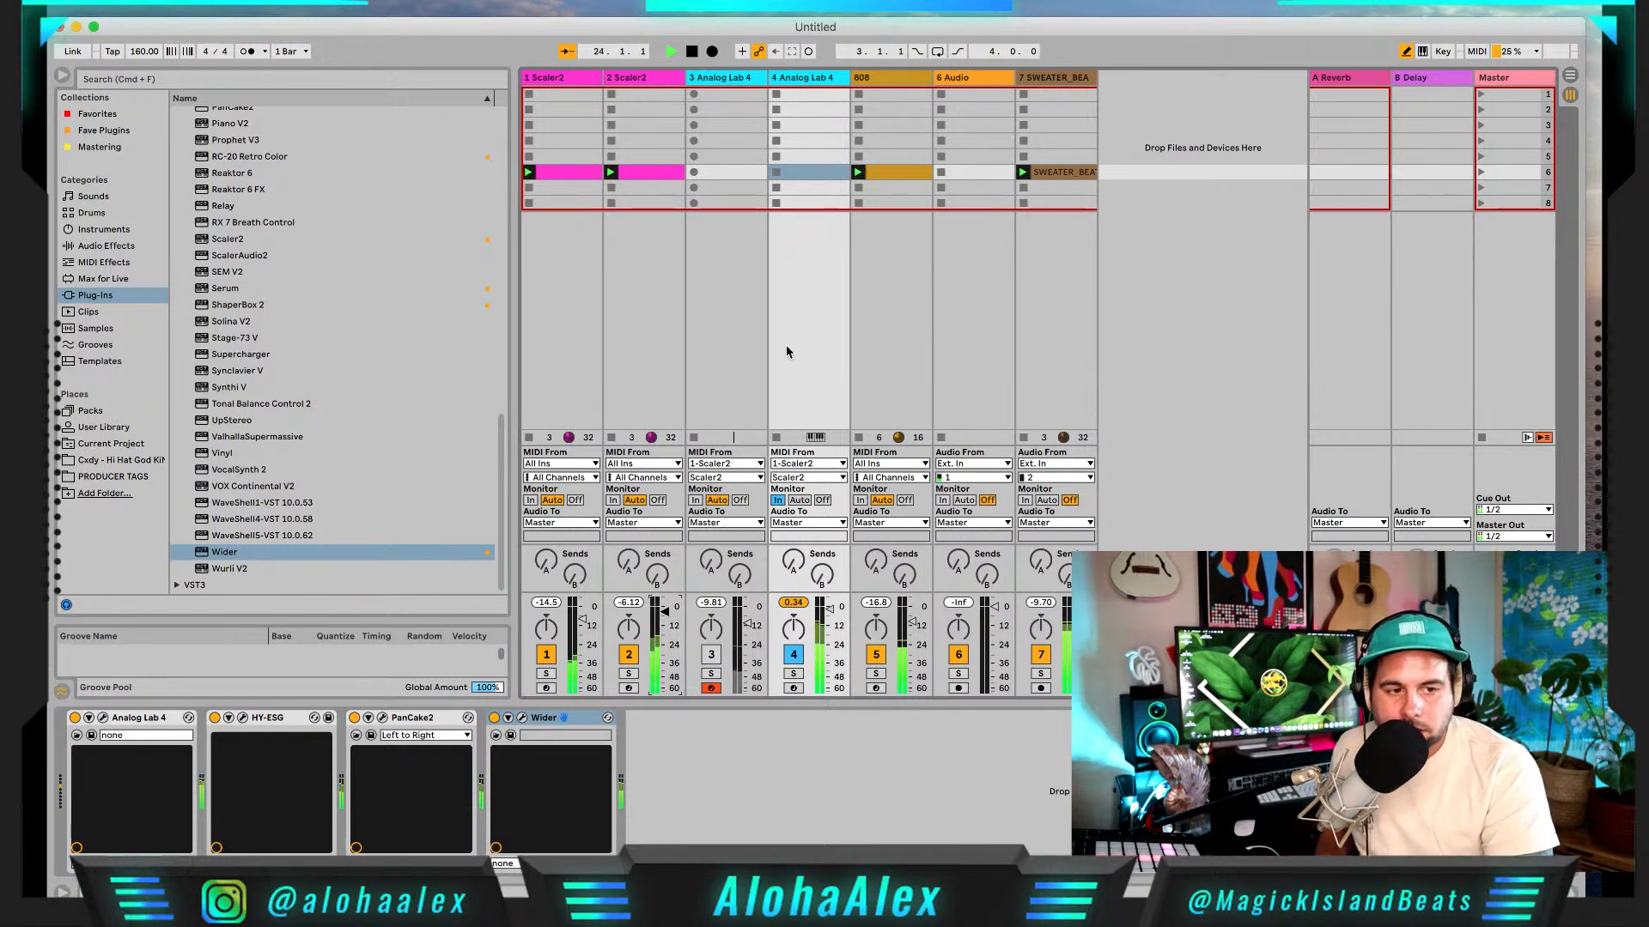
key("space")
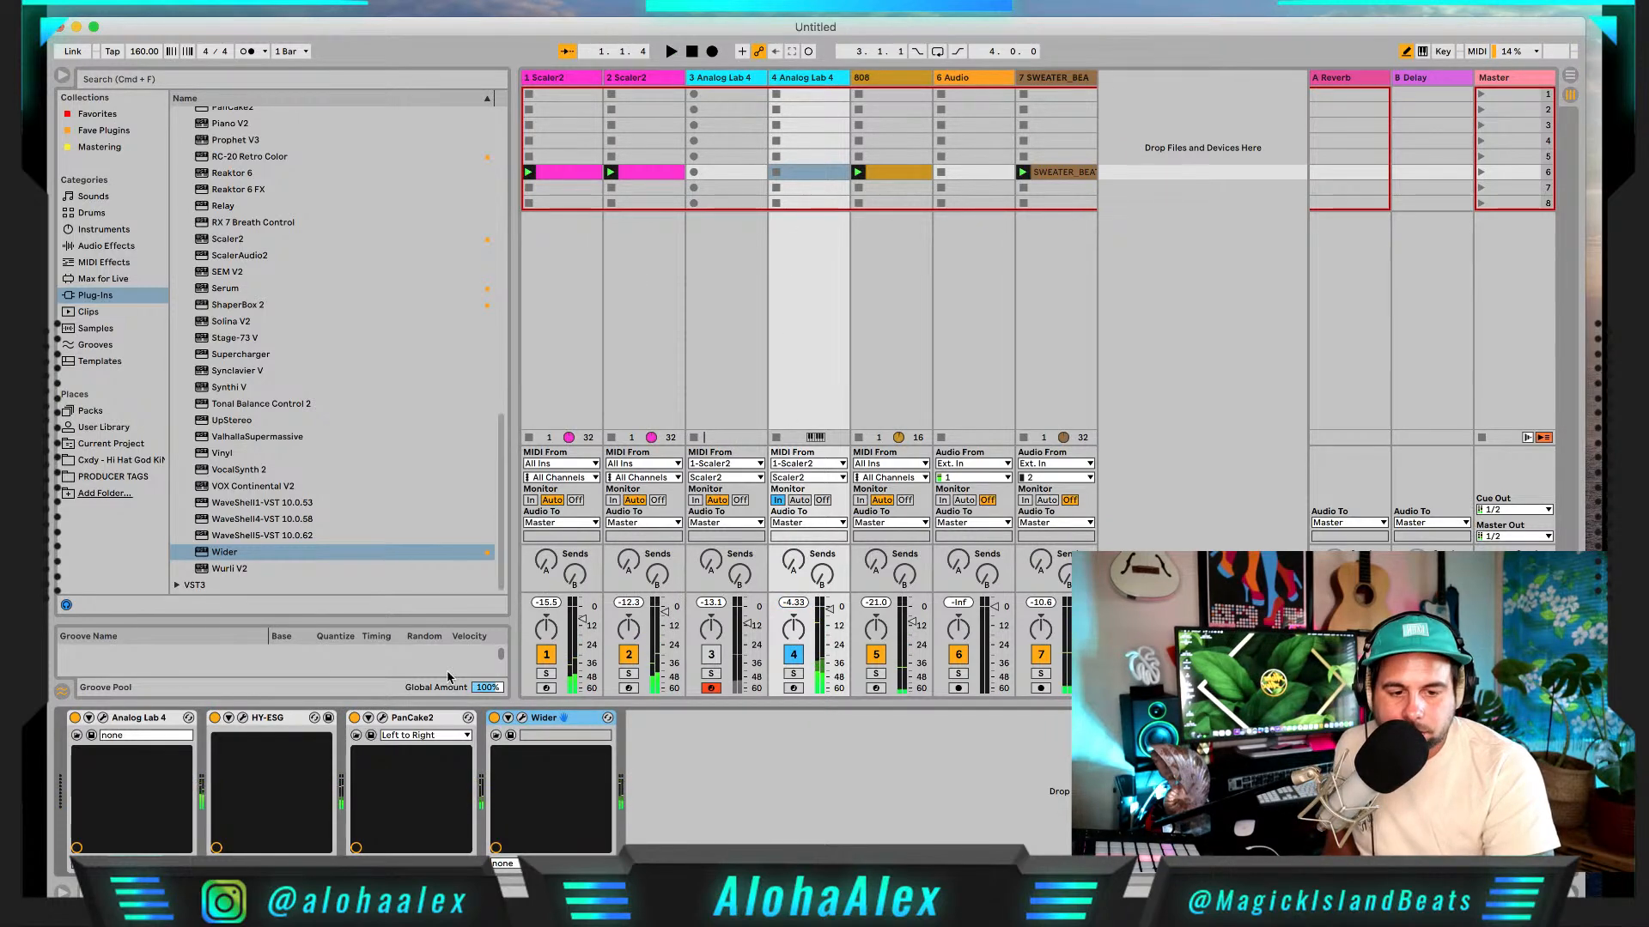
Step: Audition HY-ESG presets during playback, load Demo 01, slightly lower the second Analog Lab 4 track's volume and close the plug-in window
left_click(241, 717)
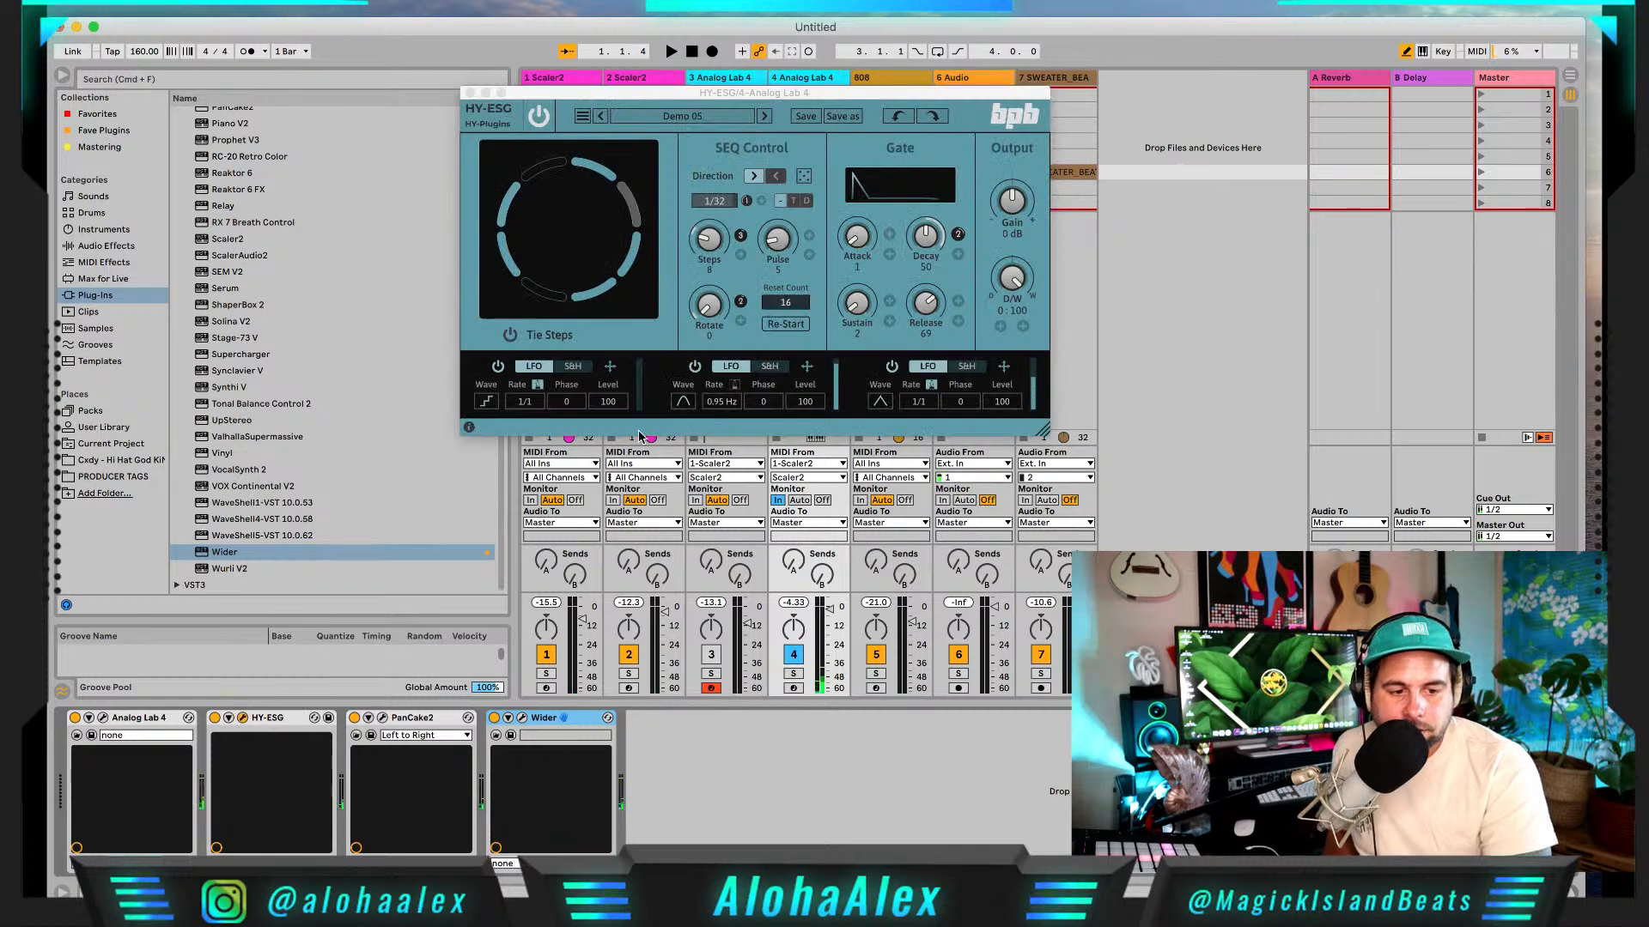
key("space")
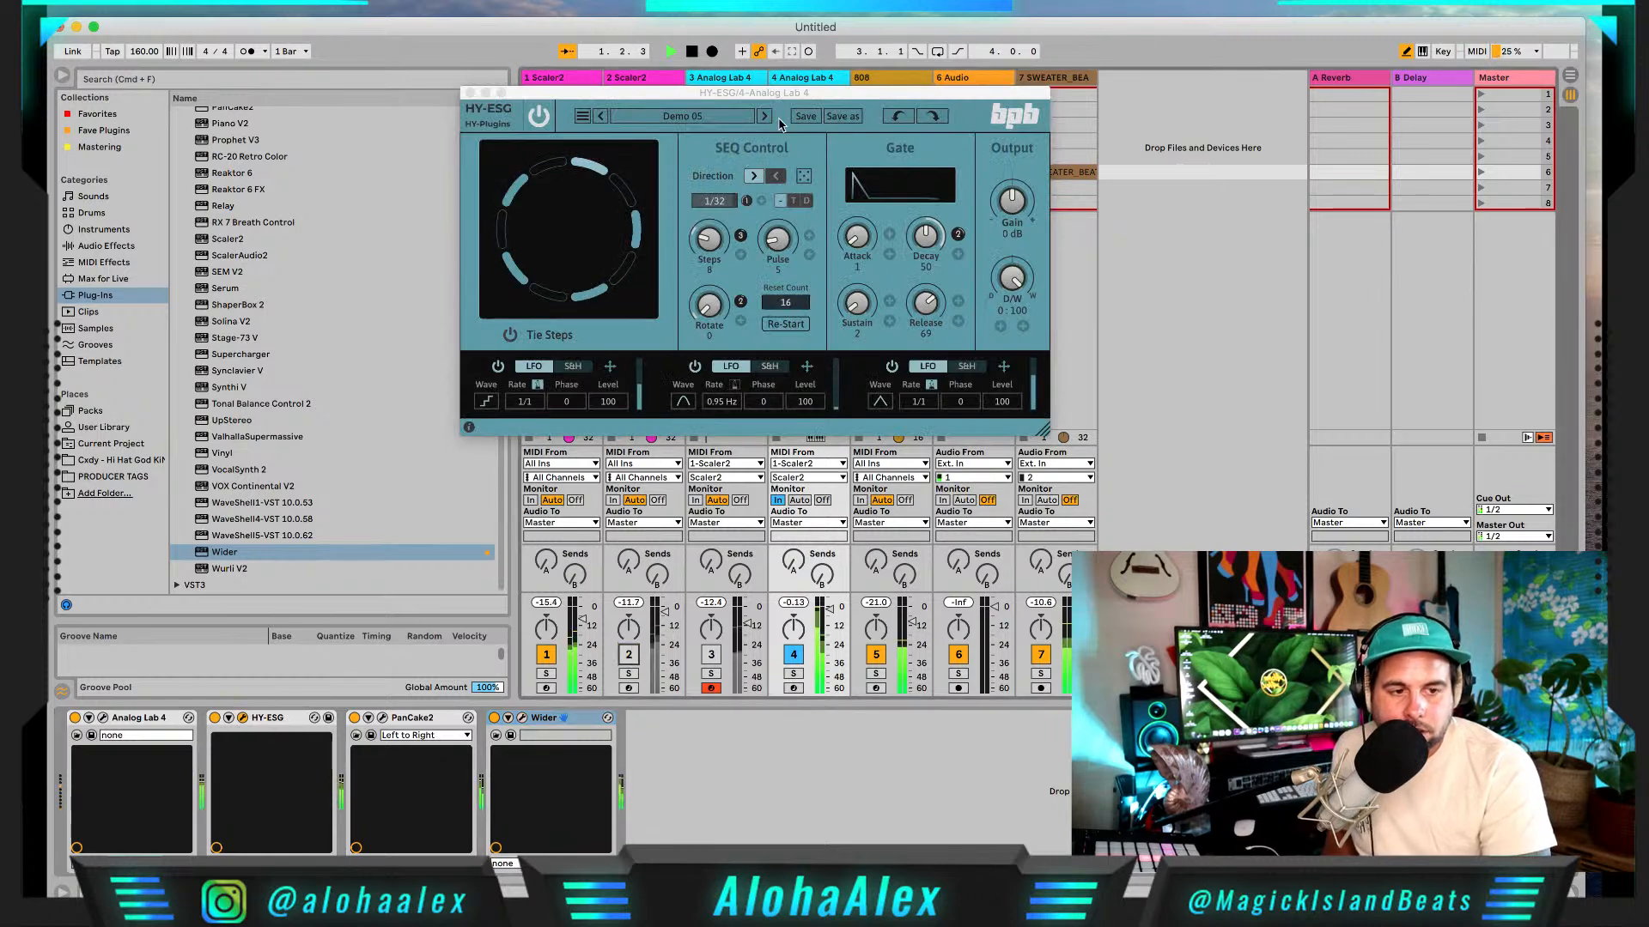
left_click(765, 116)
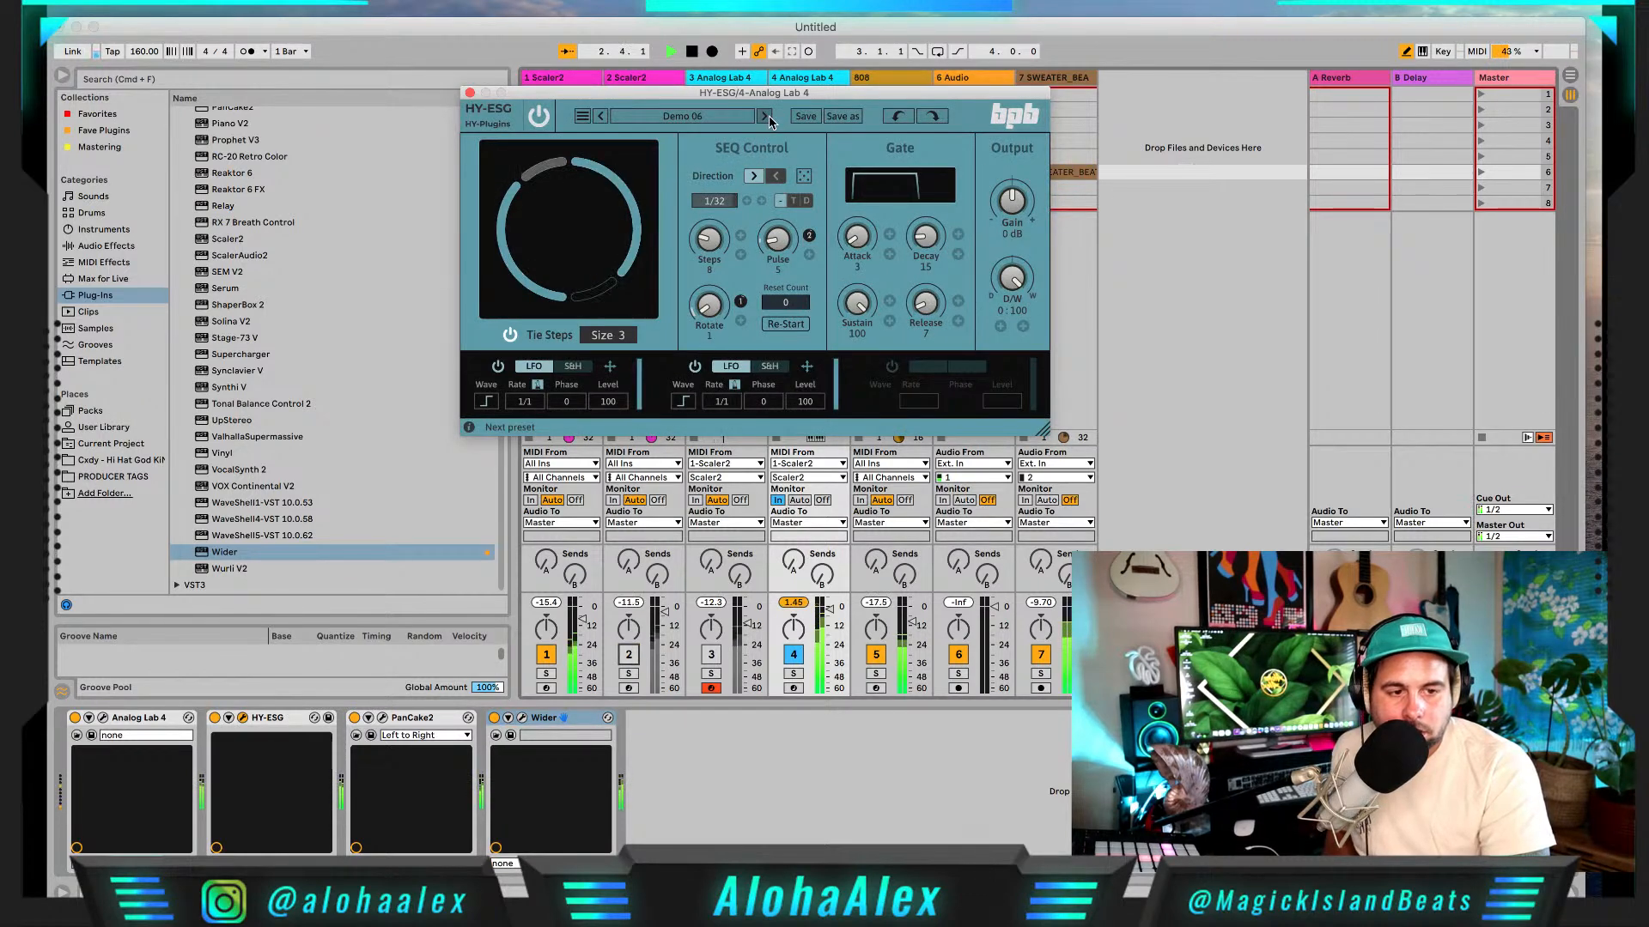
left_click(767, 117)
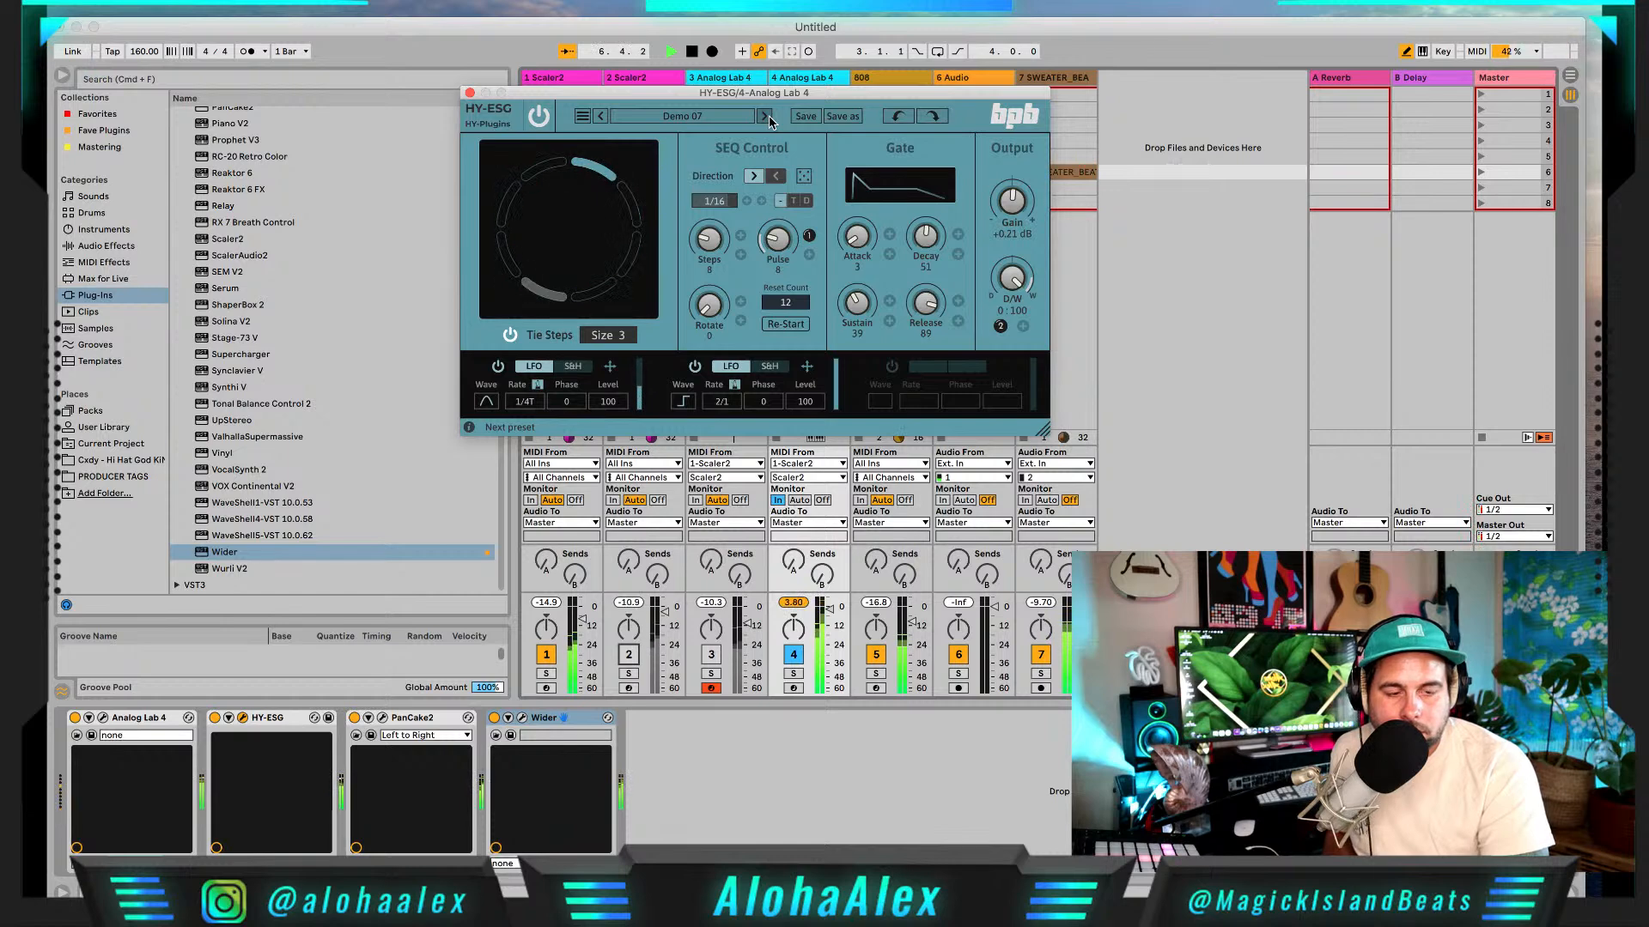
left_click(766, 118)
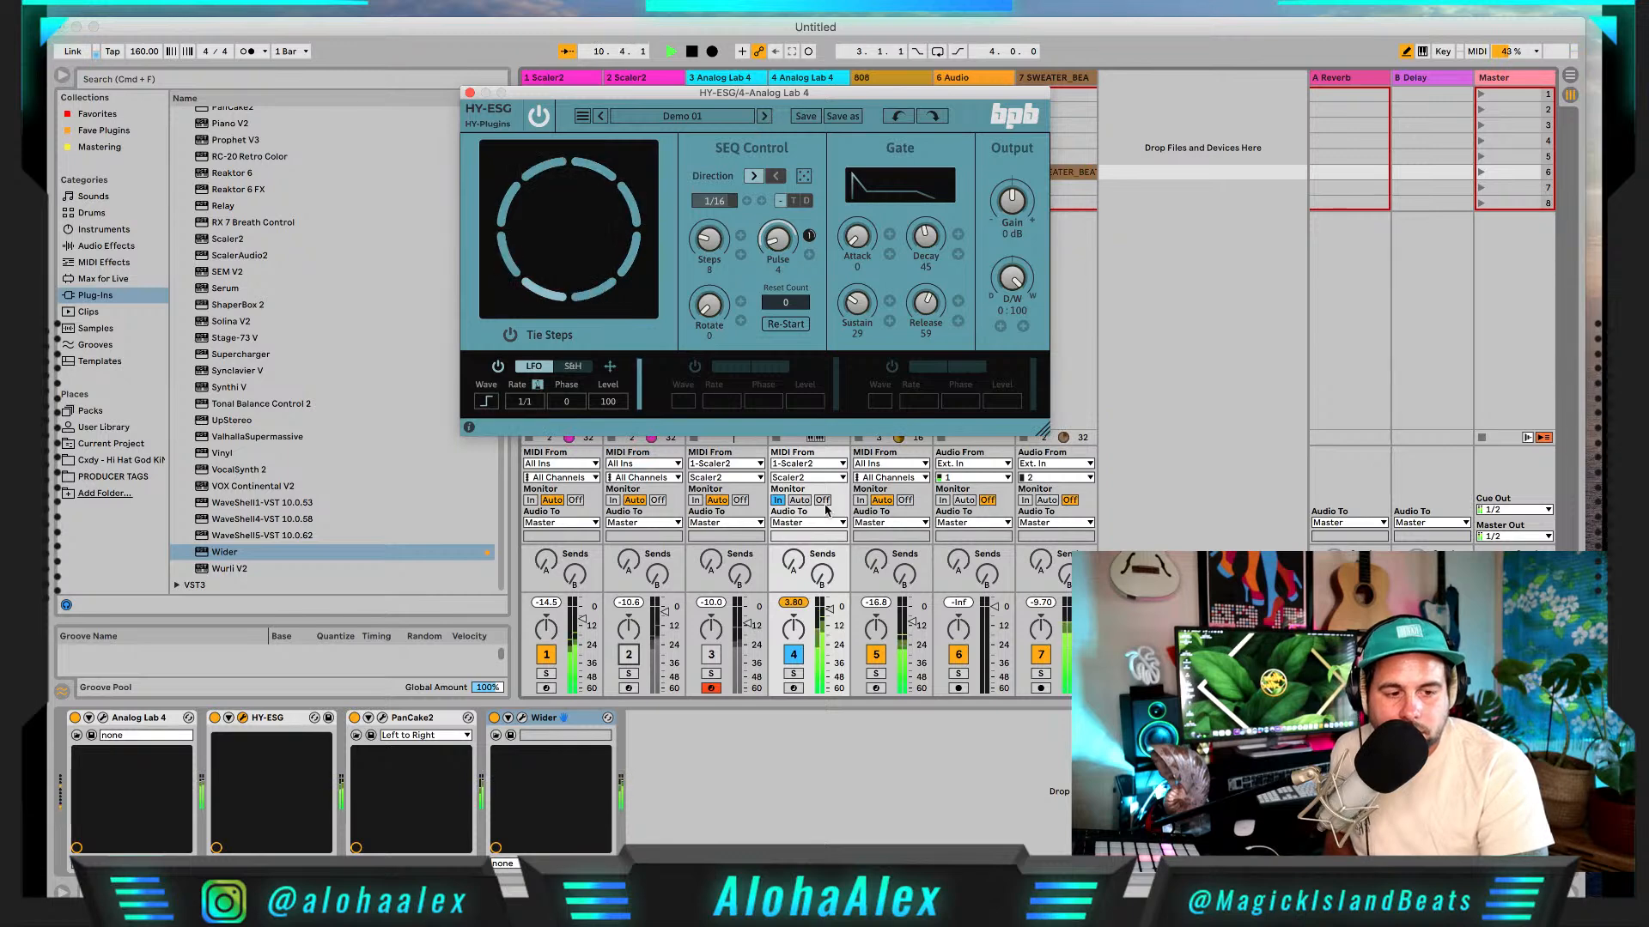
left_click(827, 611)
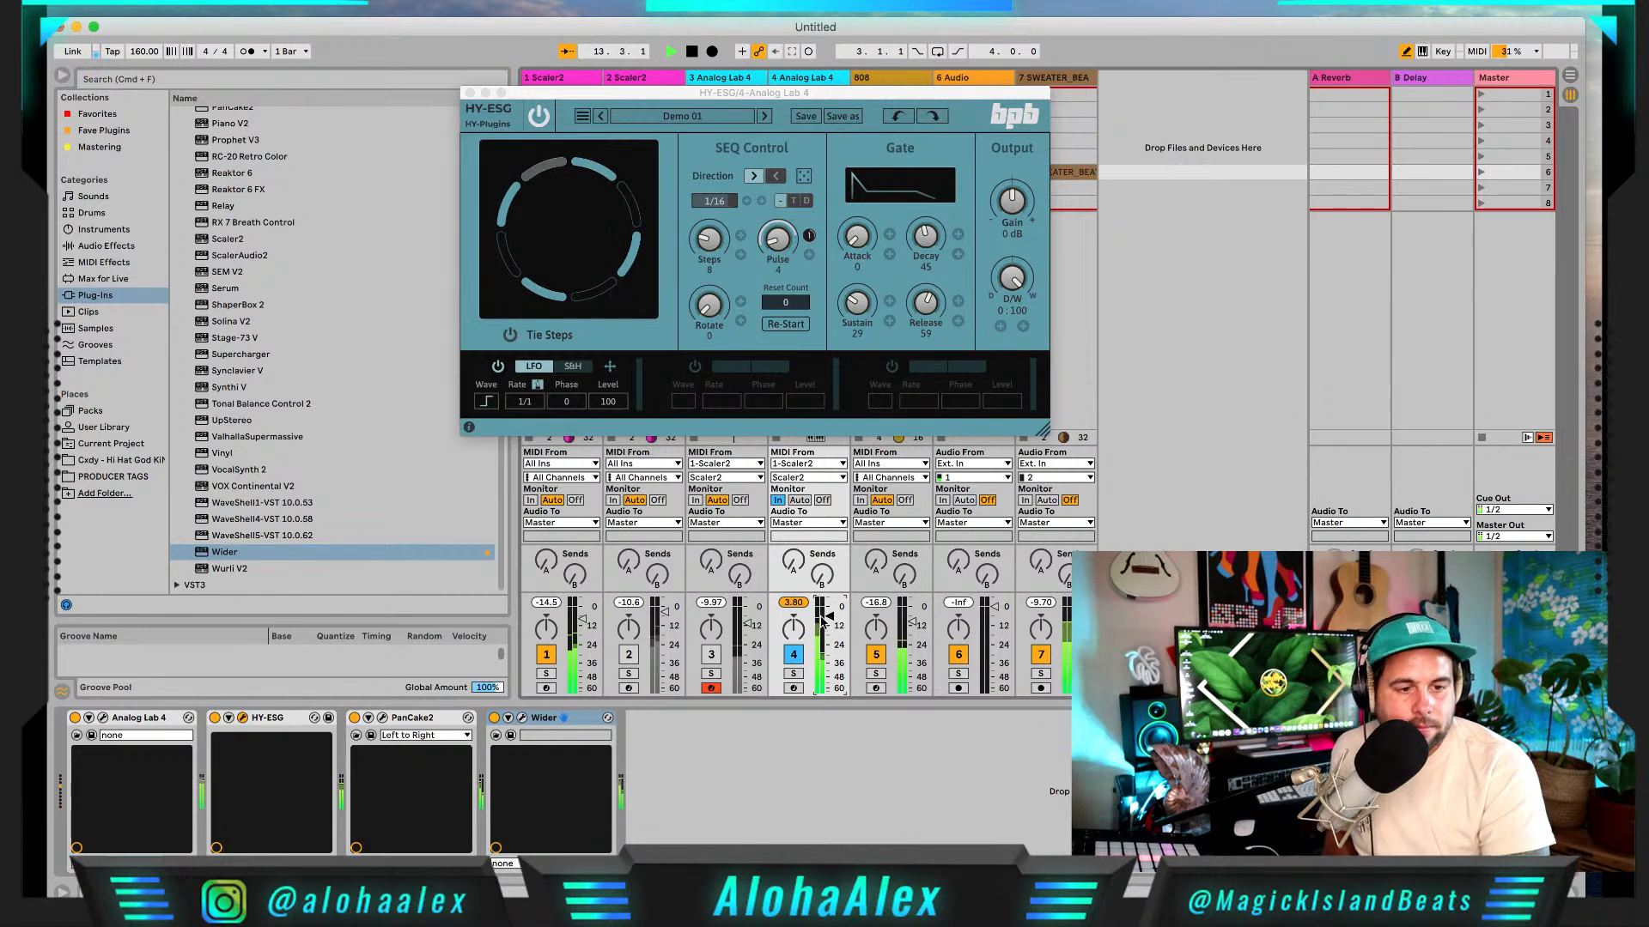
left_click(469, 93)
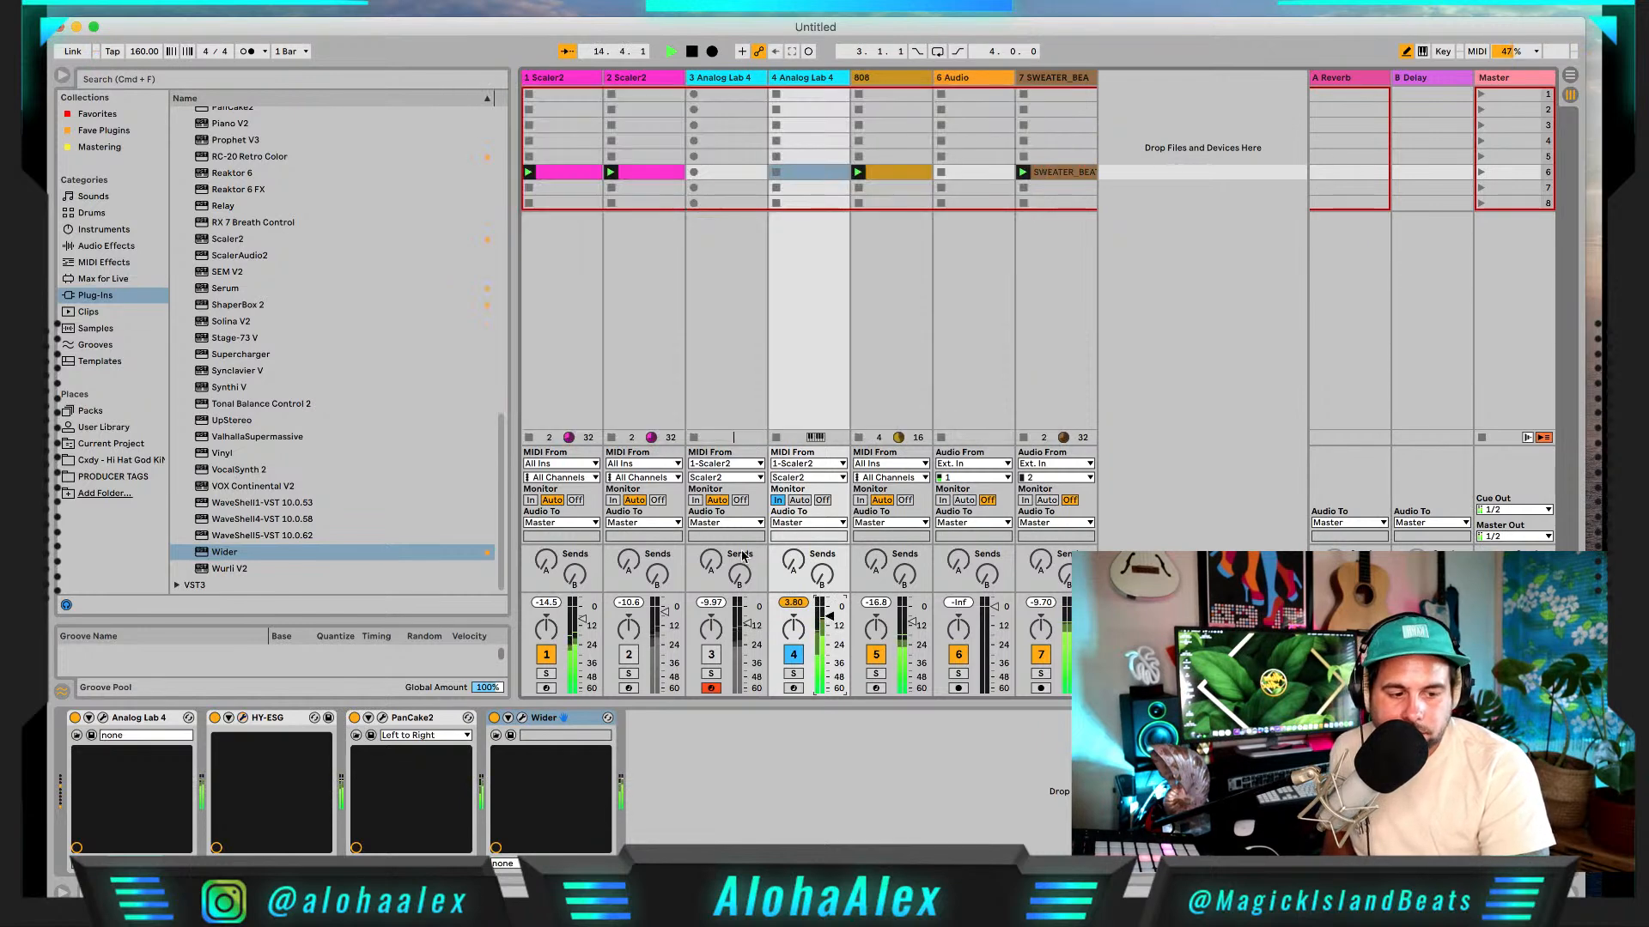
Step: Delete the Wider and PanCake2 plug-ins from the second Analog Lab 4 track
left_click(525, 719)
key("Delete")
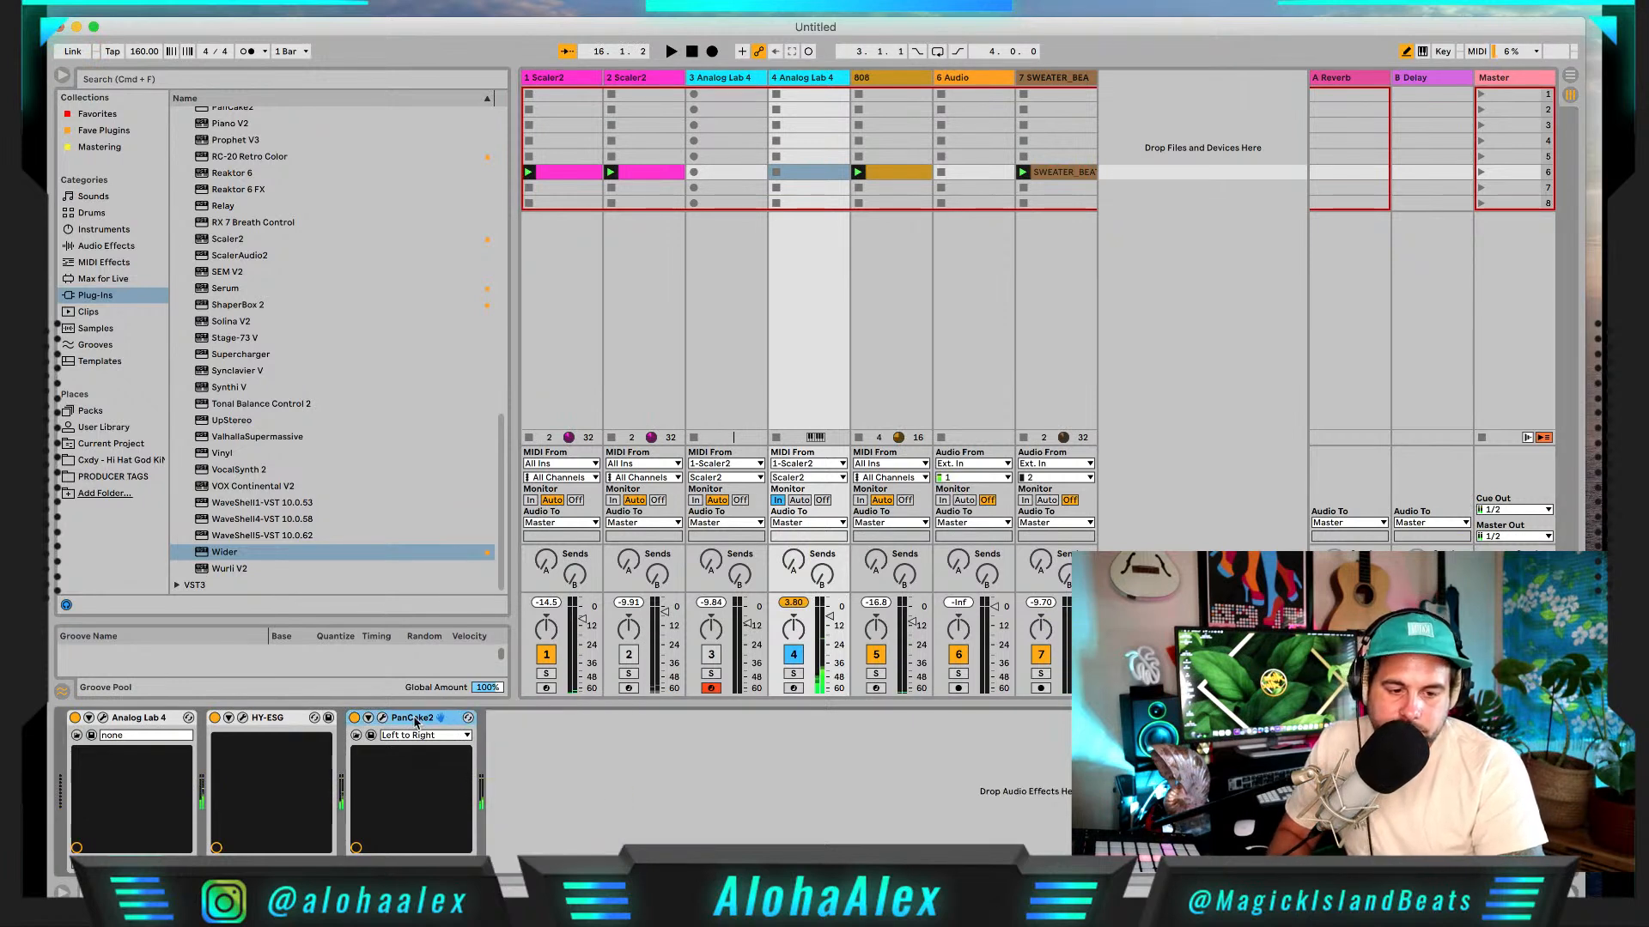
key("Delete")
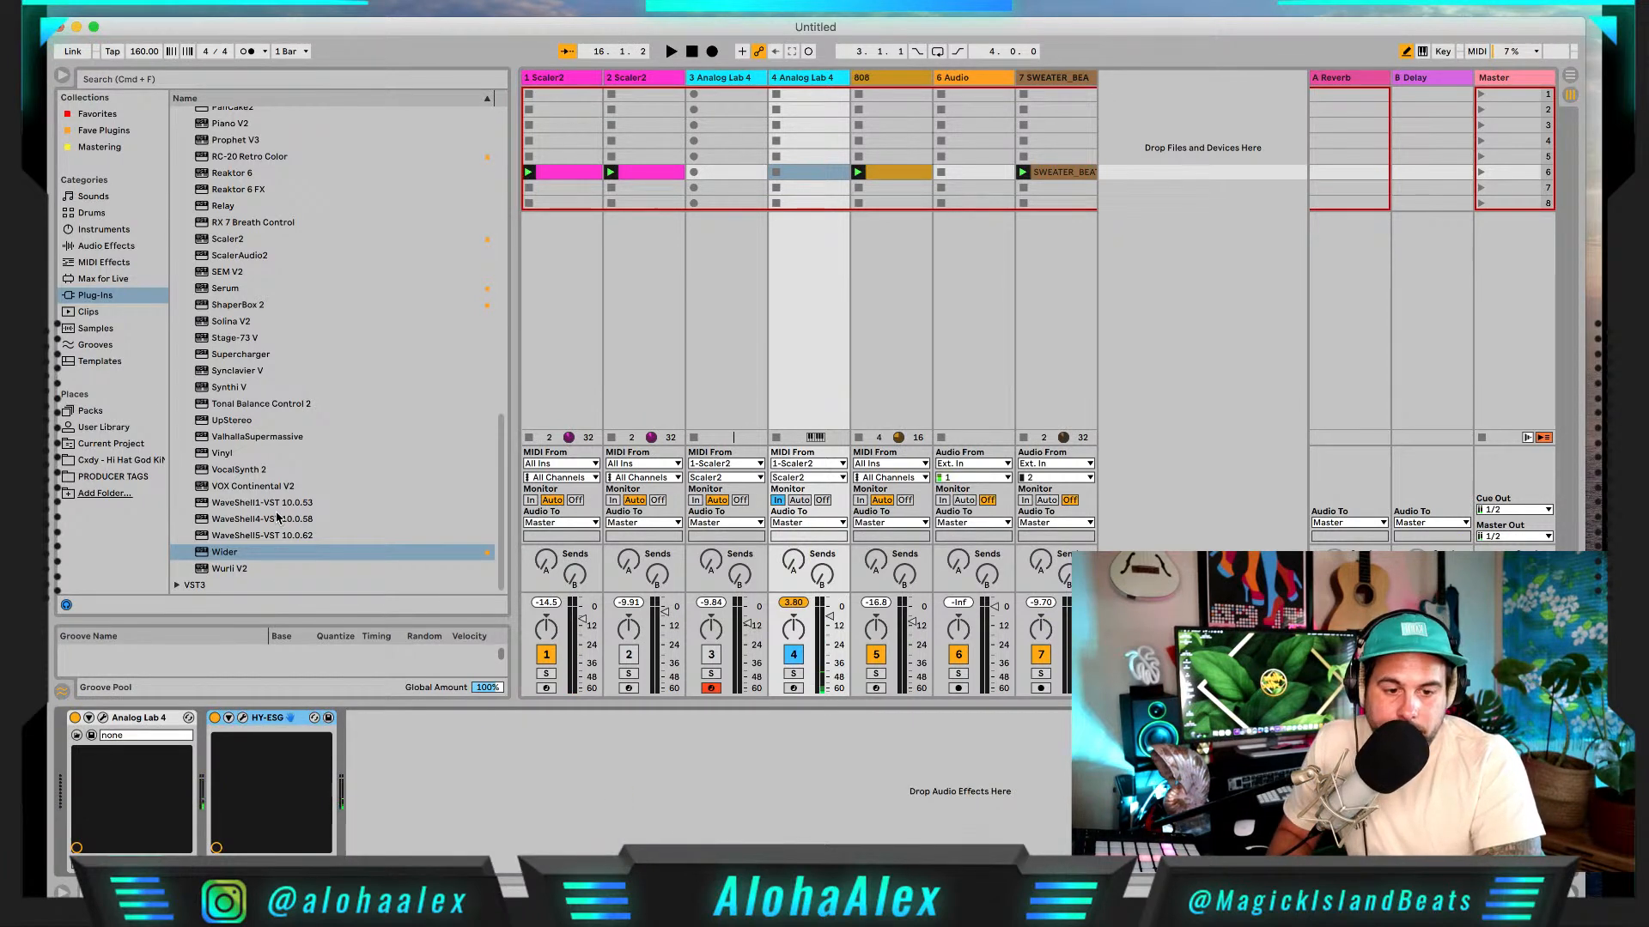
Step: Open the HY-ESG window on the second Analog Lab 4 track and briefly play the beat to hear the gate
left_click(225, 455)
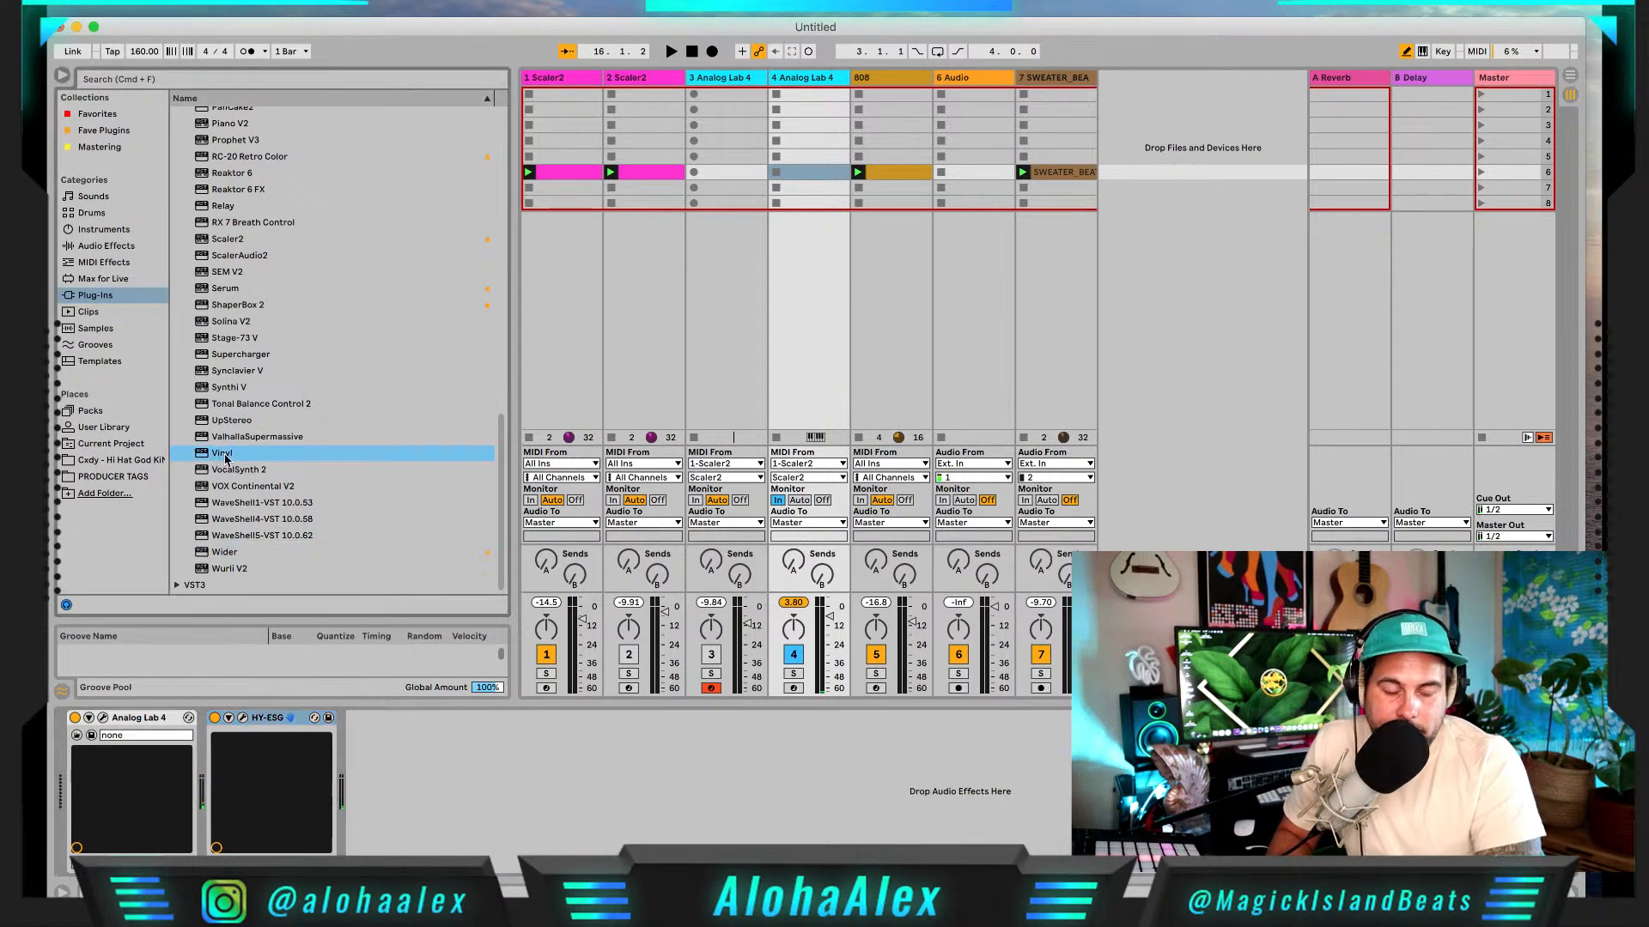
left_click(242, 719)
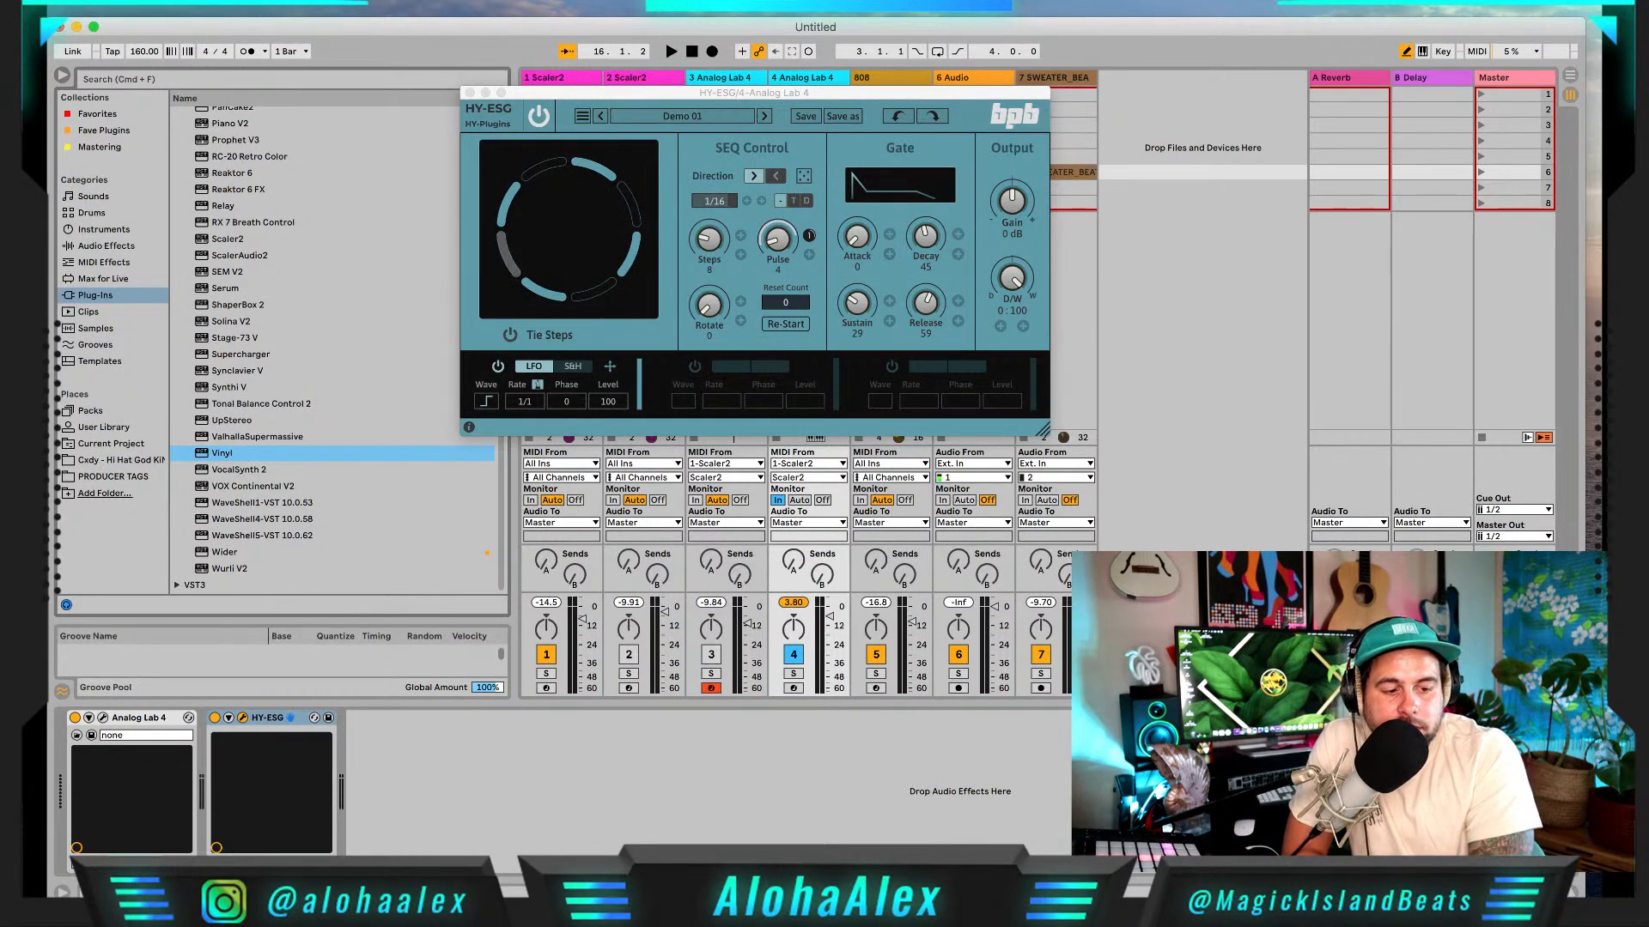
key("super+Tab")
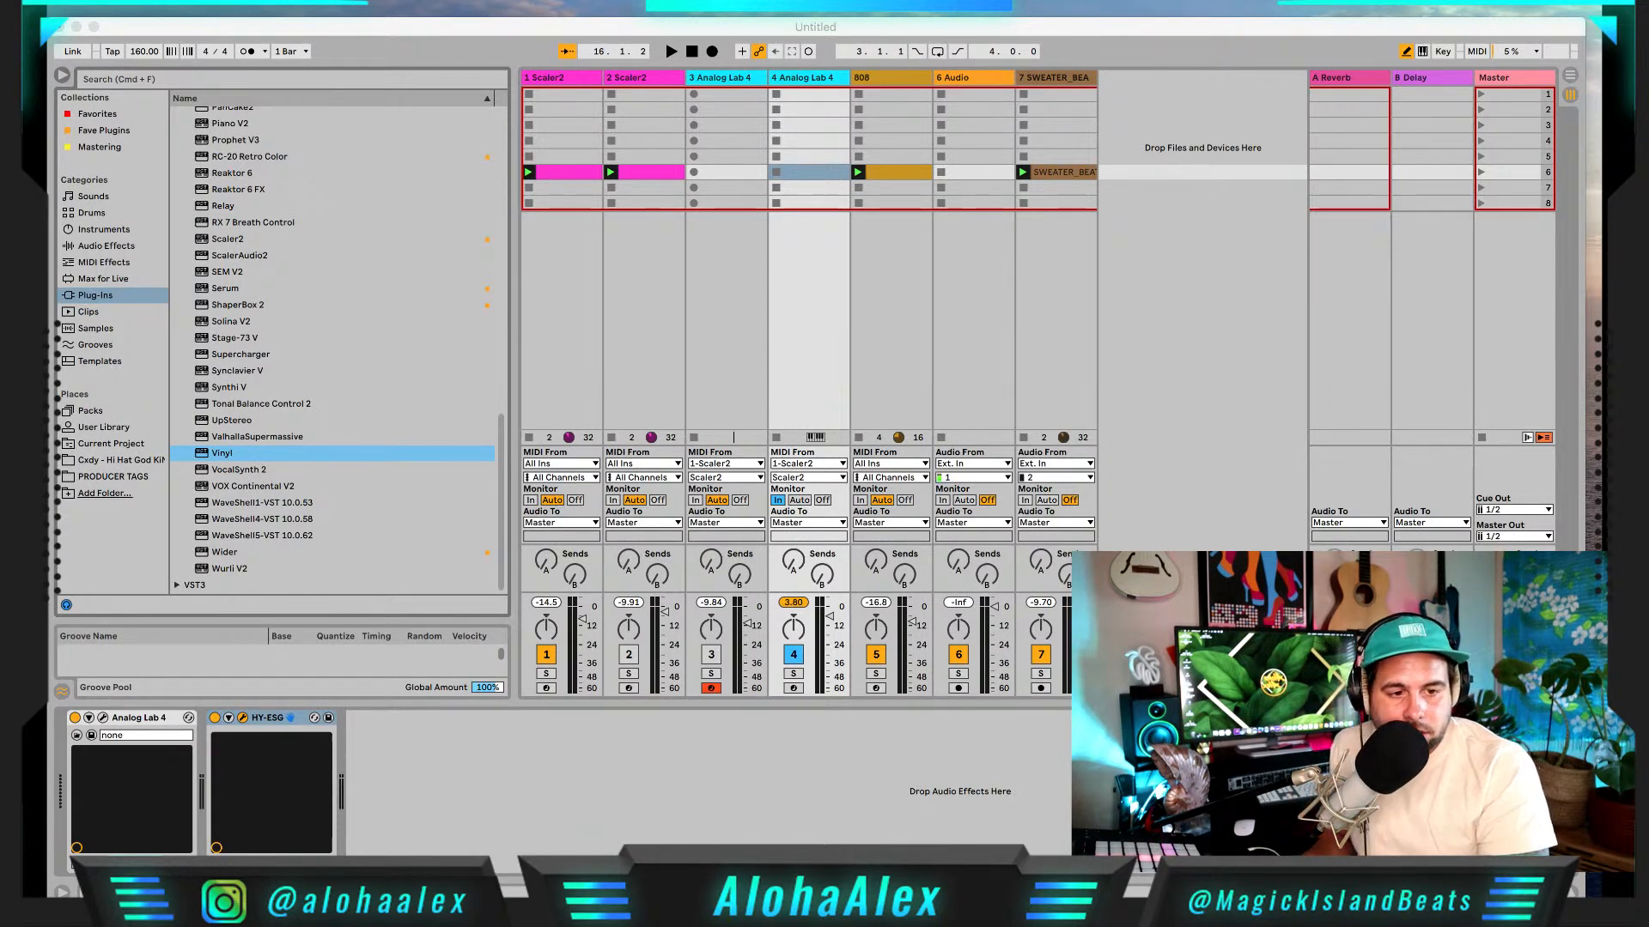
left_click(1014, 759)
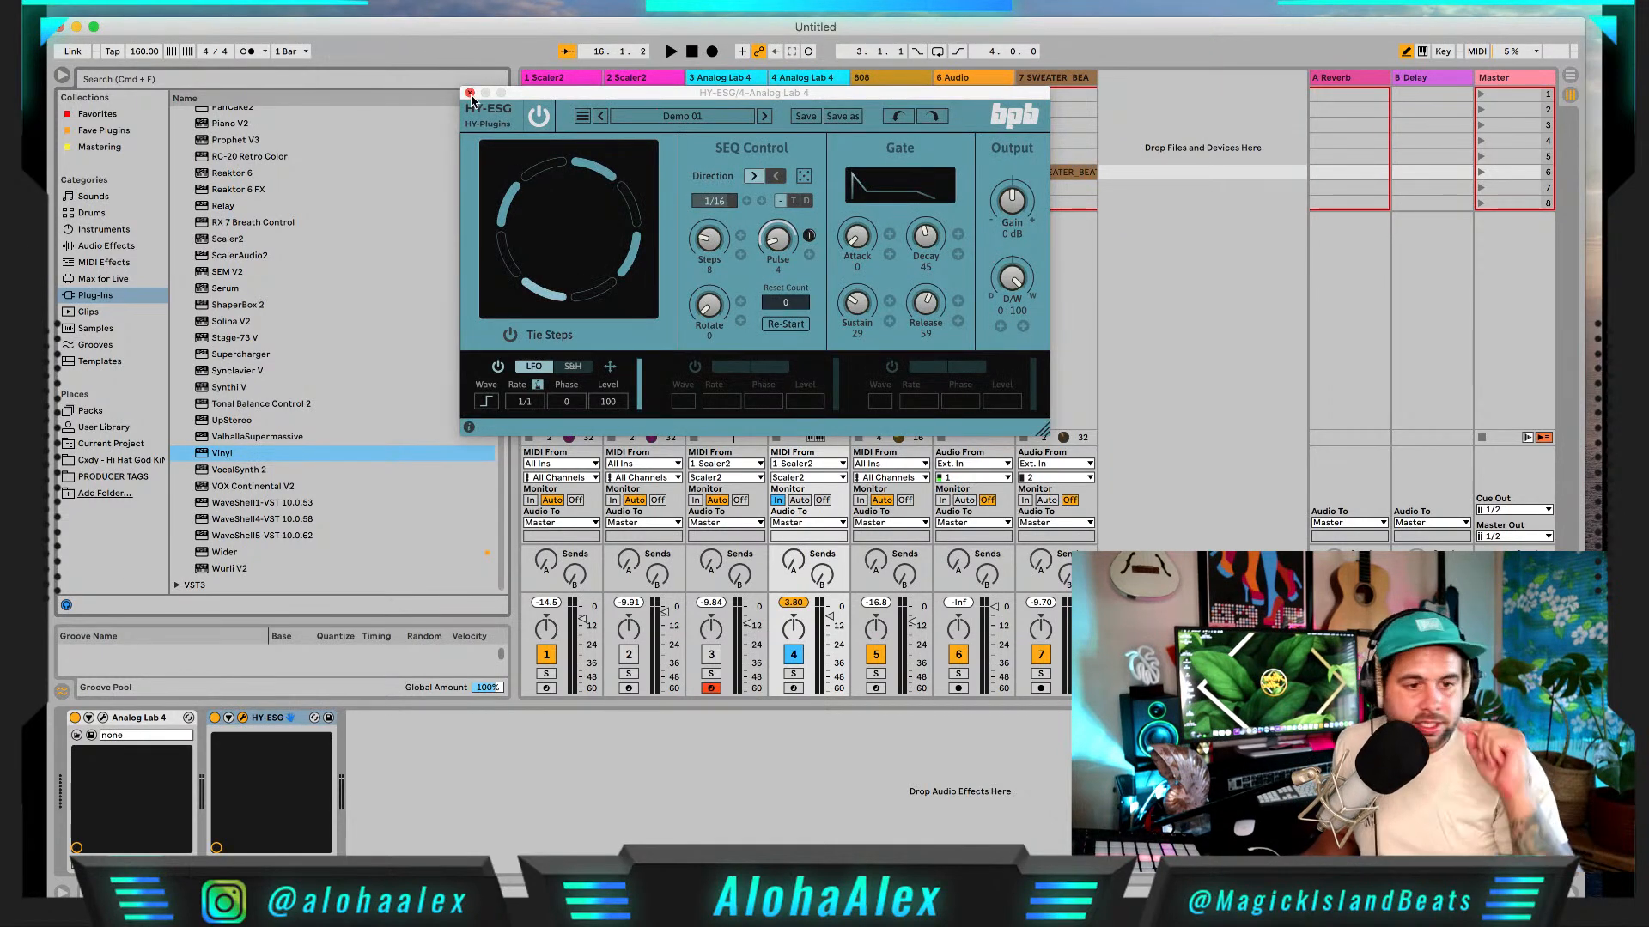
key("space")
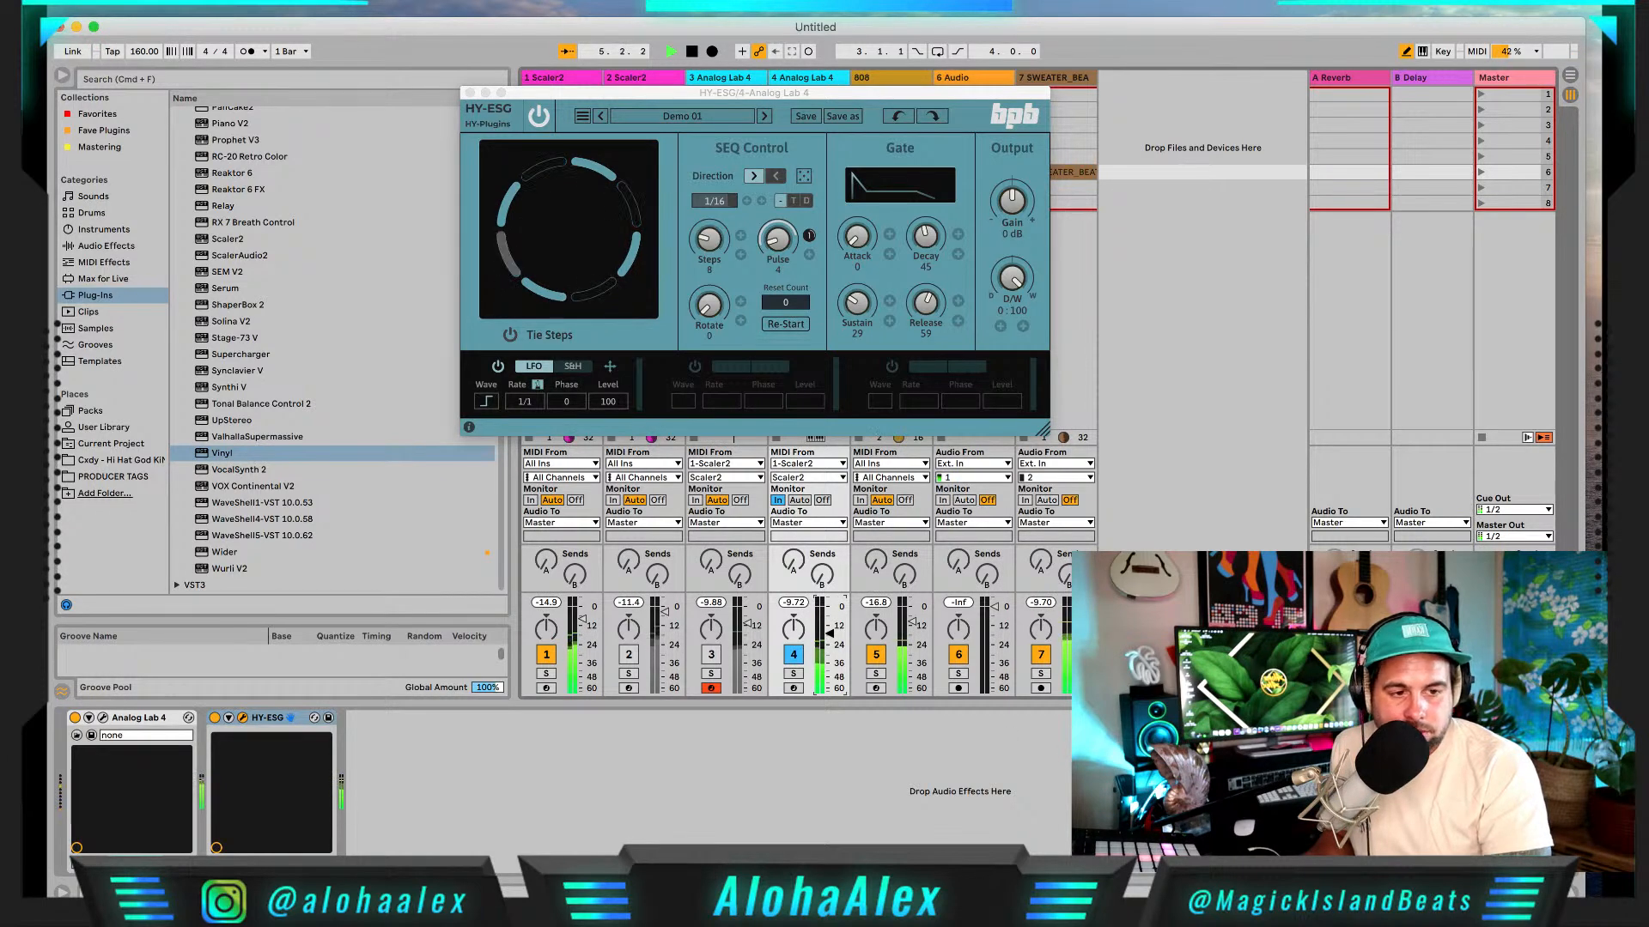
key("space")
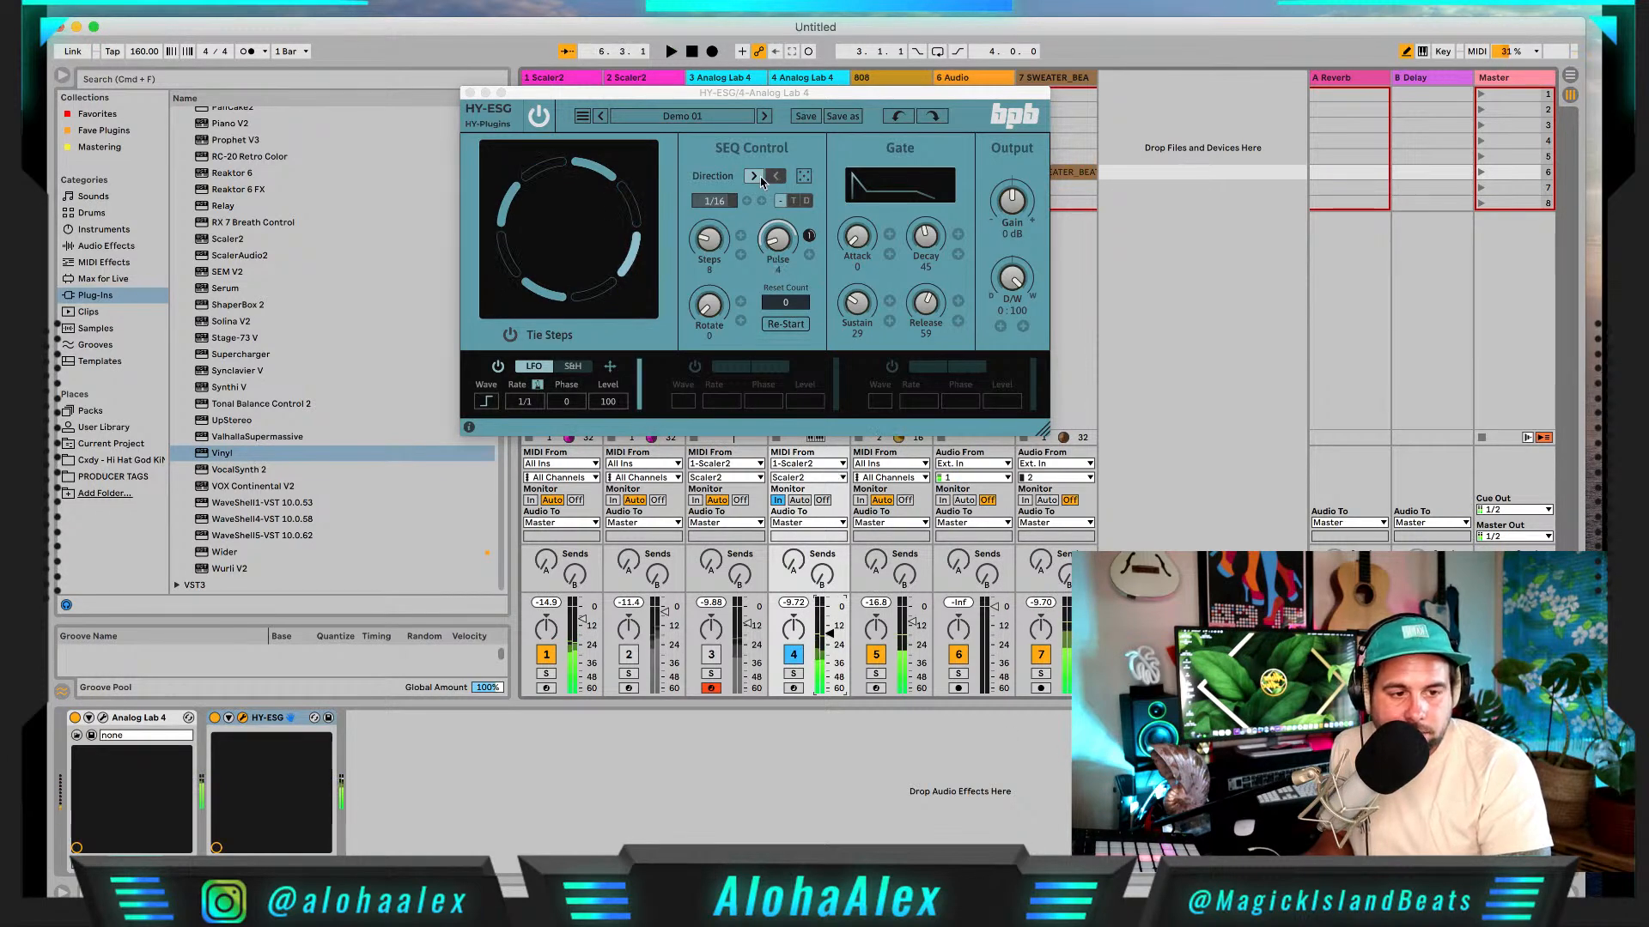
Step: Set the HY-ESG sequencer to 21 steps and raise its gate release to 87 and sustain to 71 during playback
left_click(759, 179)
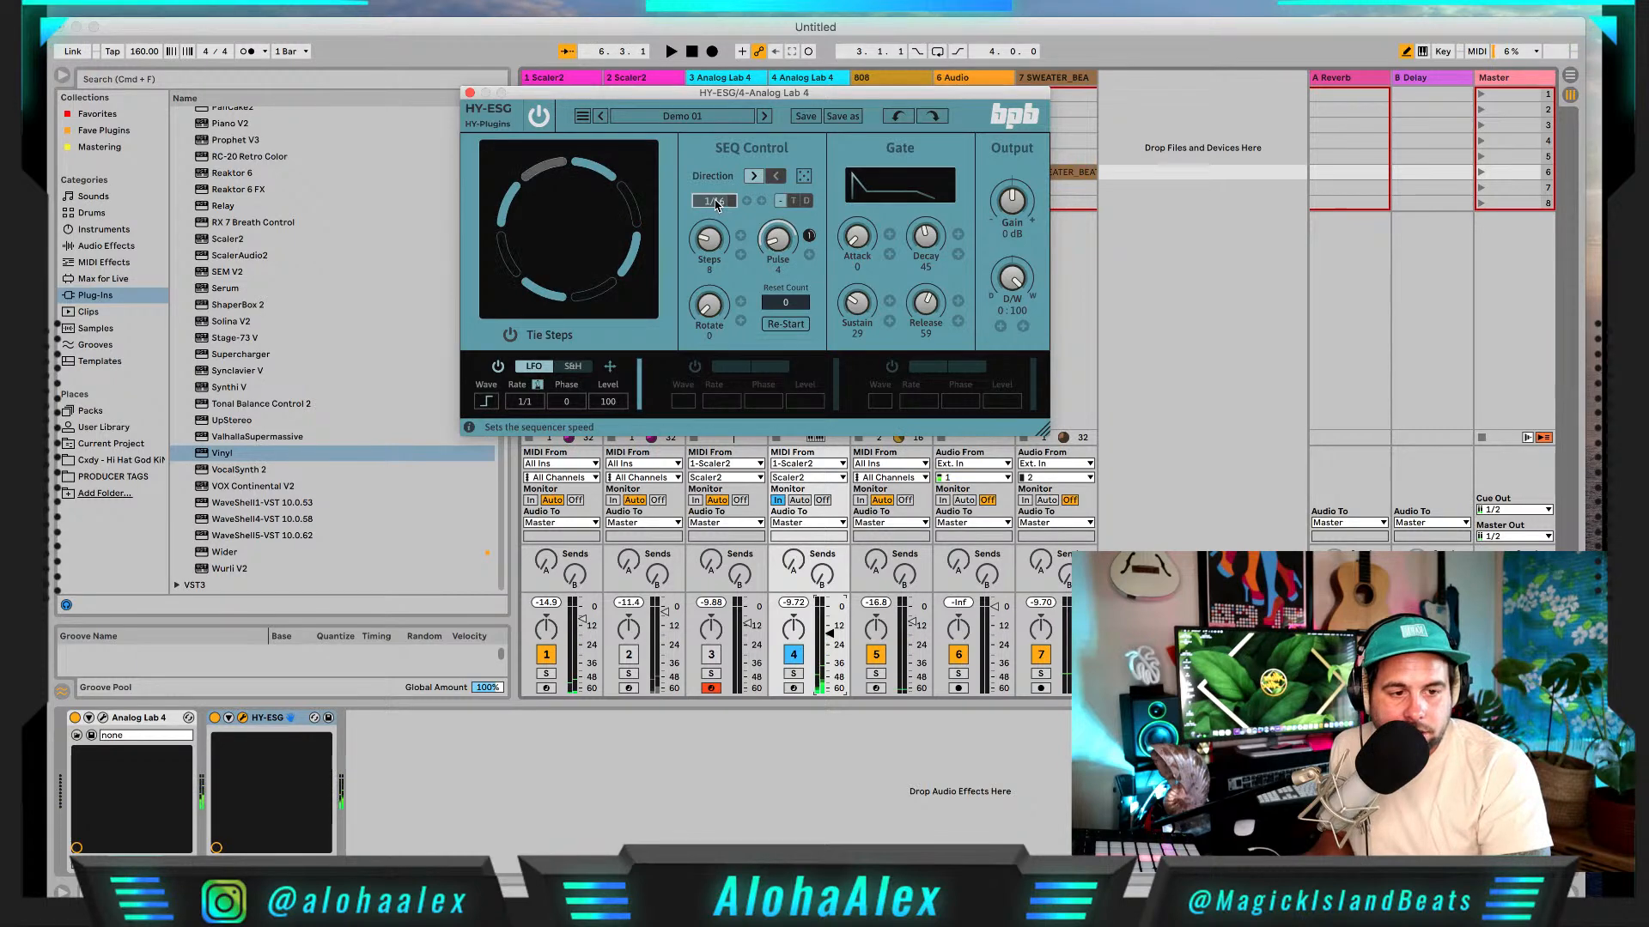
left_click_drag(708, 237, 724, 180)
key("space")
left_click_drag(712, 241, 713, 233)
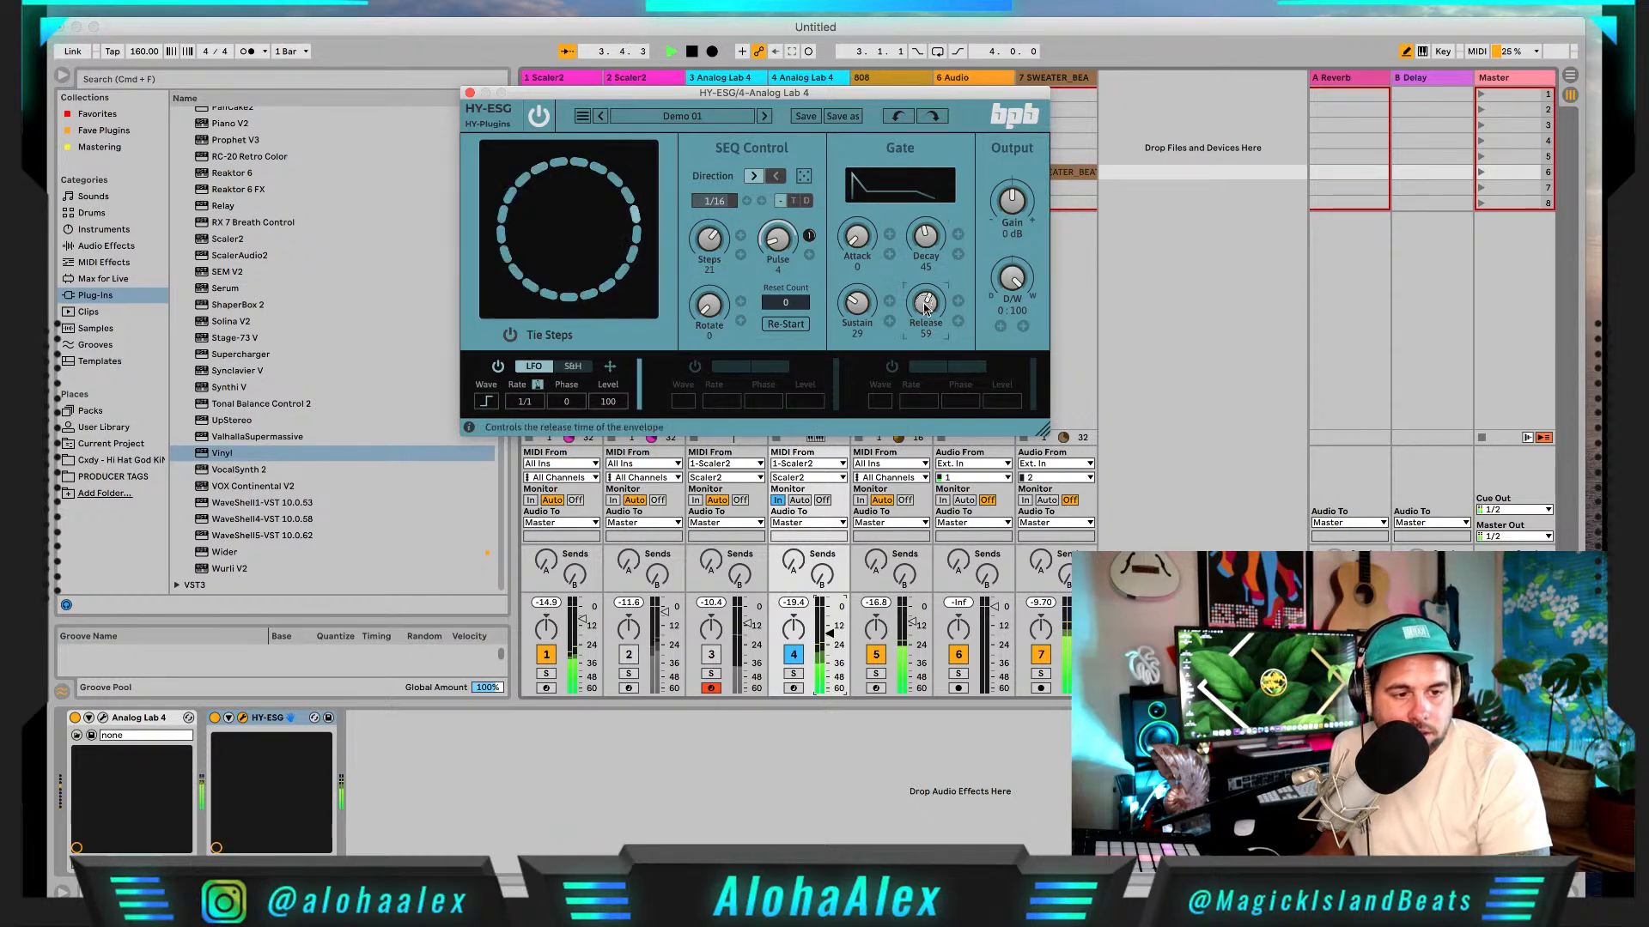
left_click_drag(926, 309, 939, 264)
left_click_drag(856, 302, 900, 249)
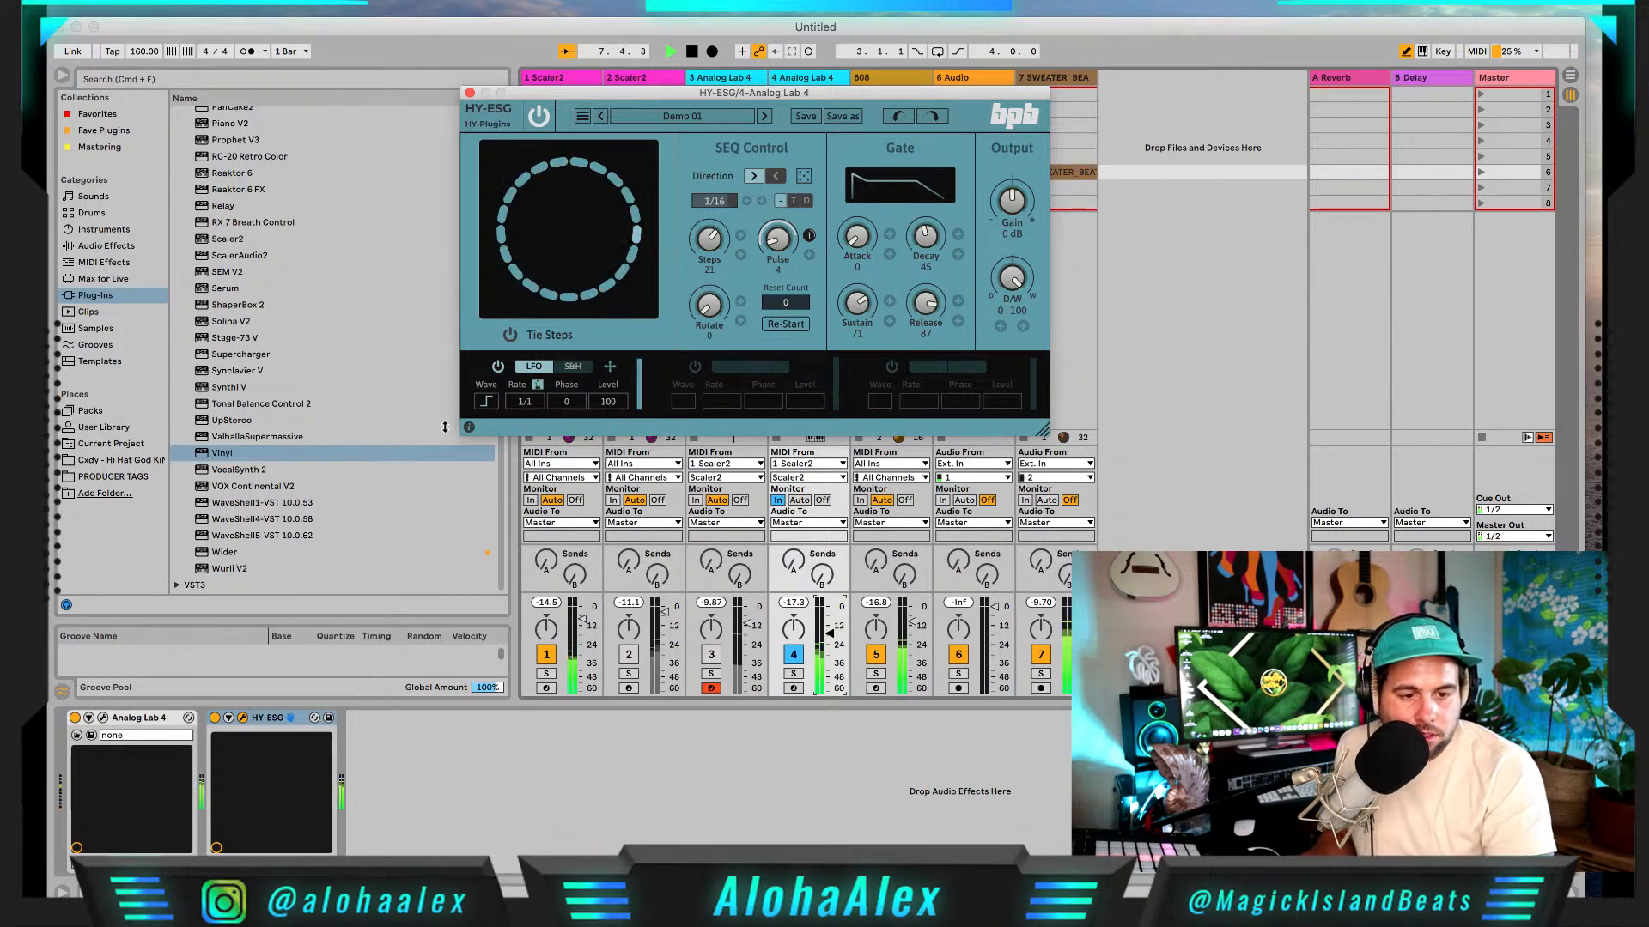
Step: Give HY-ESG's first modulator a triangle wave and 1/2 rate, and switch it from LFO to S&H mode
left_click(488, 402)
left_click(560, 366)
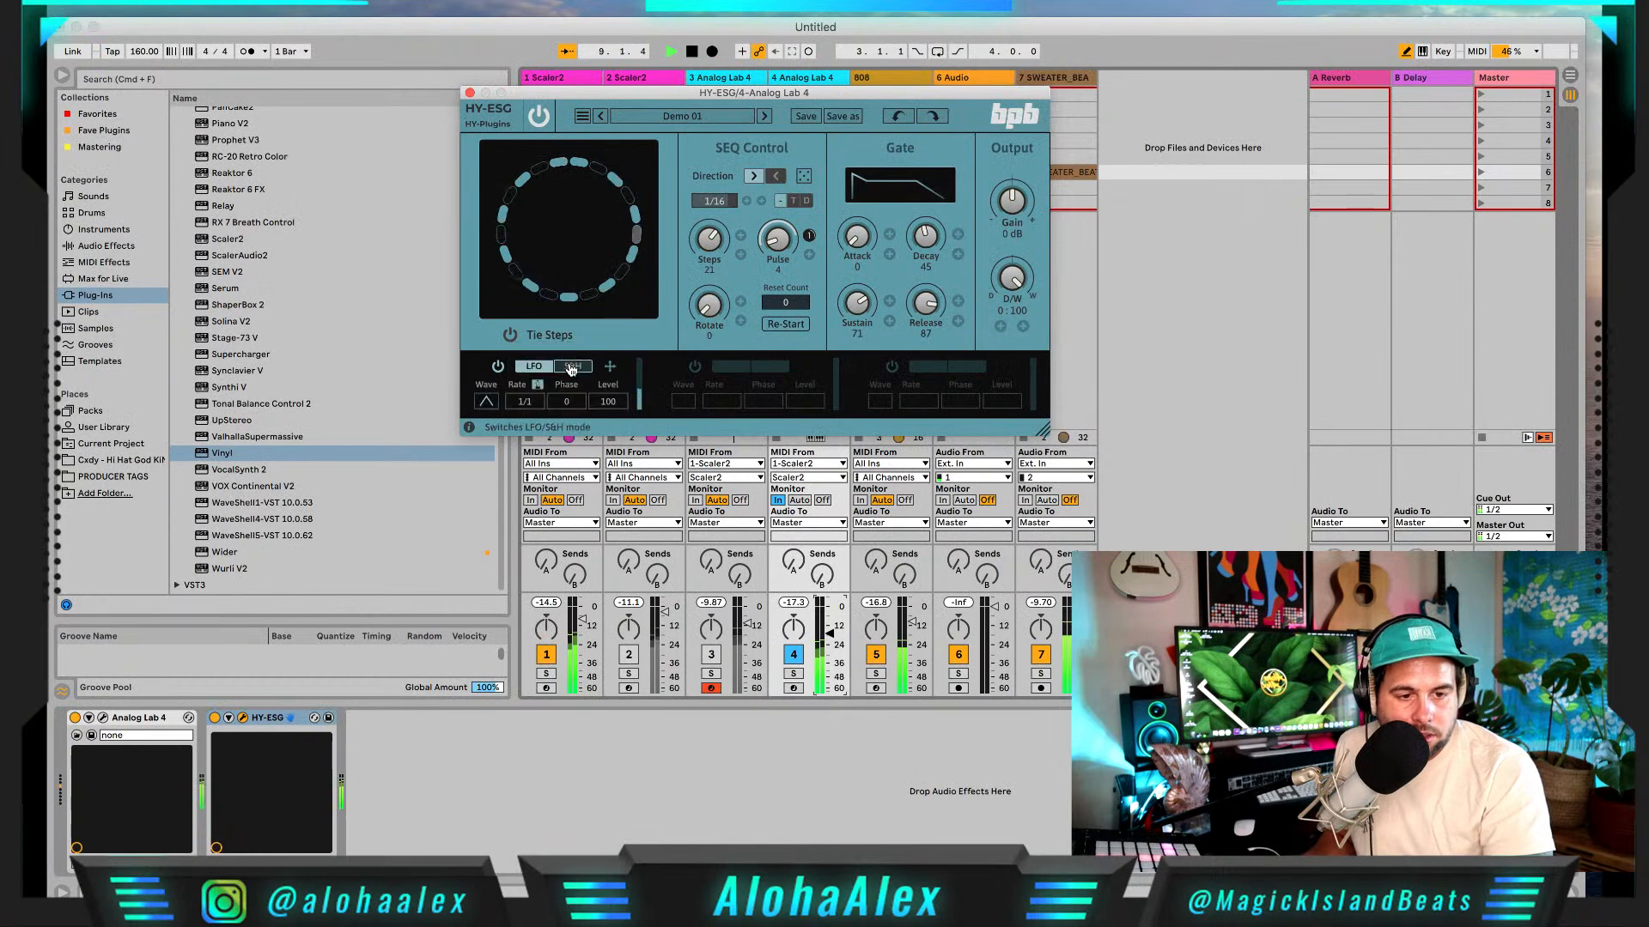
left_click(525, 401)
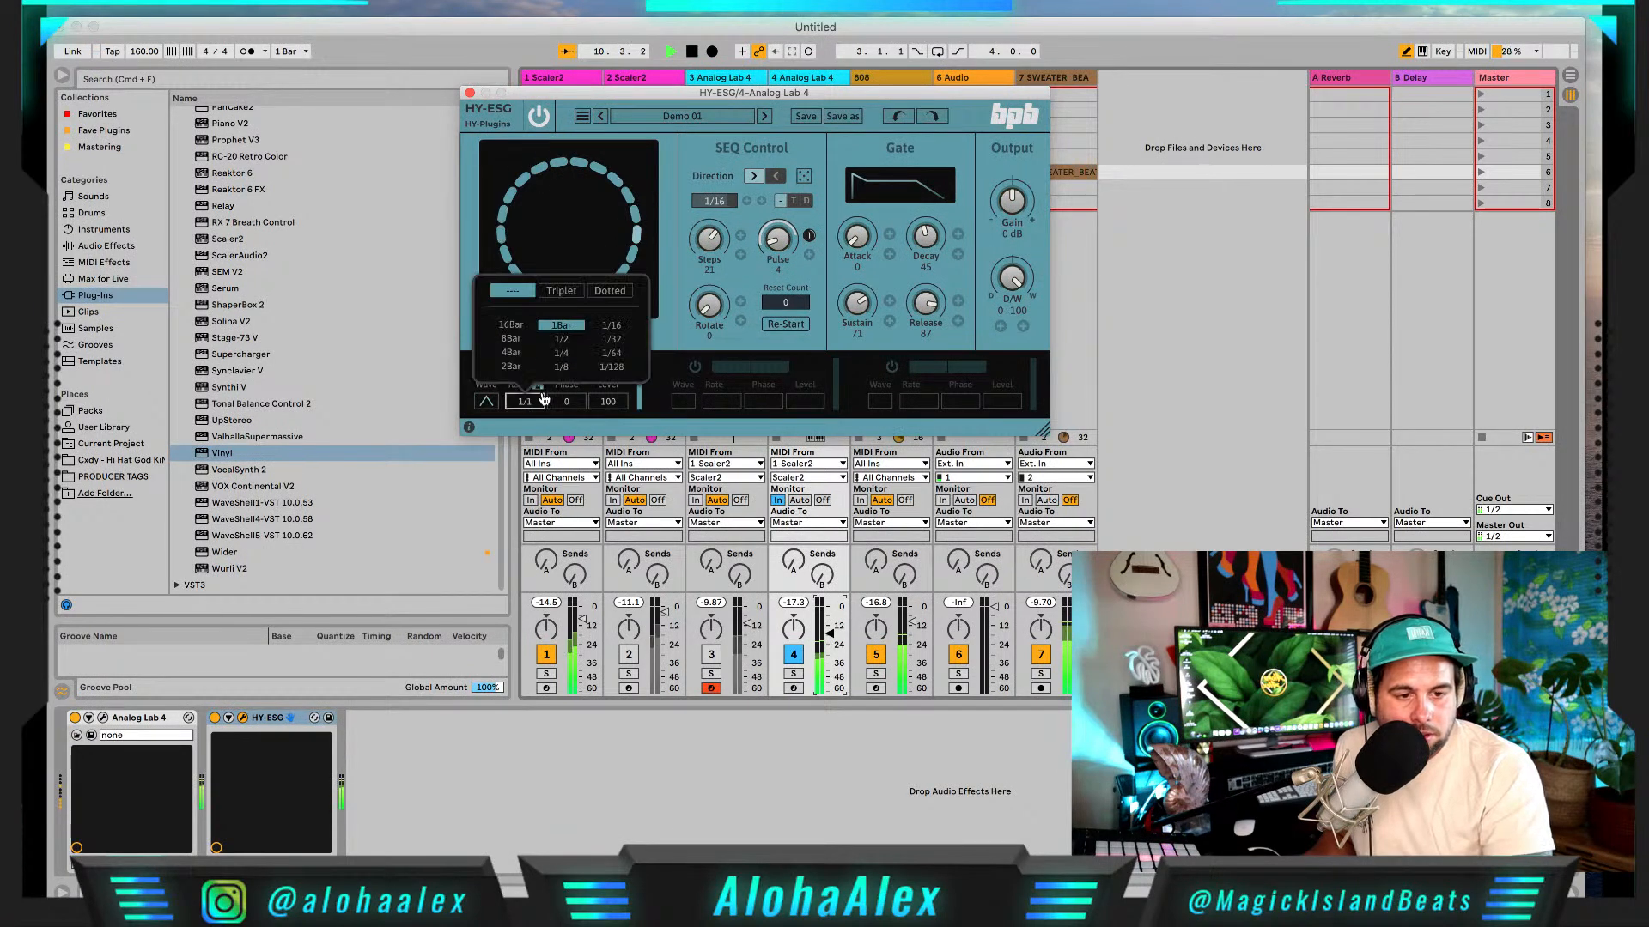
left_click(561, 339)
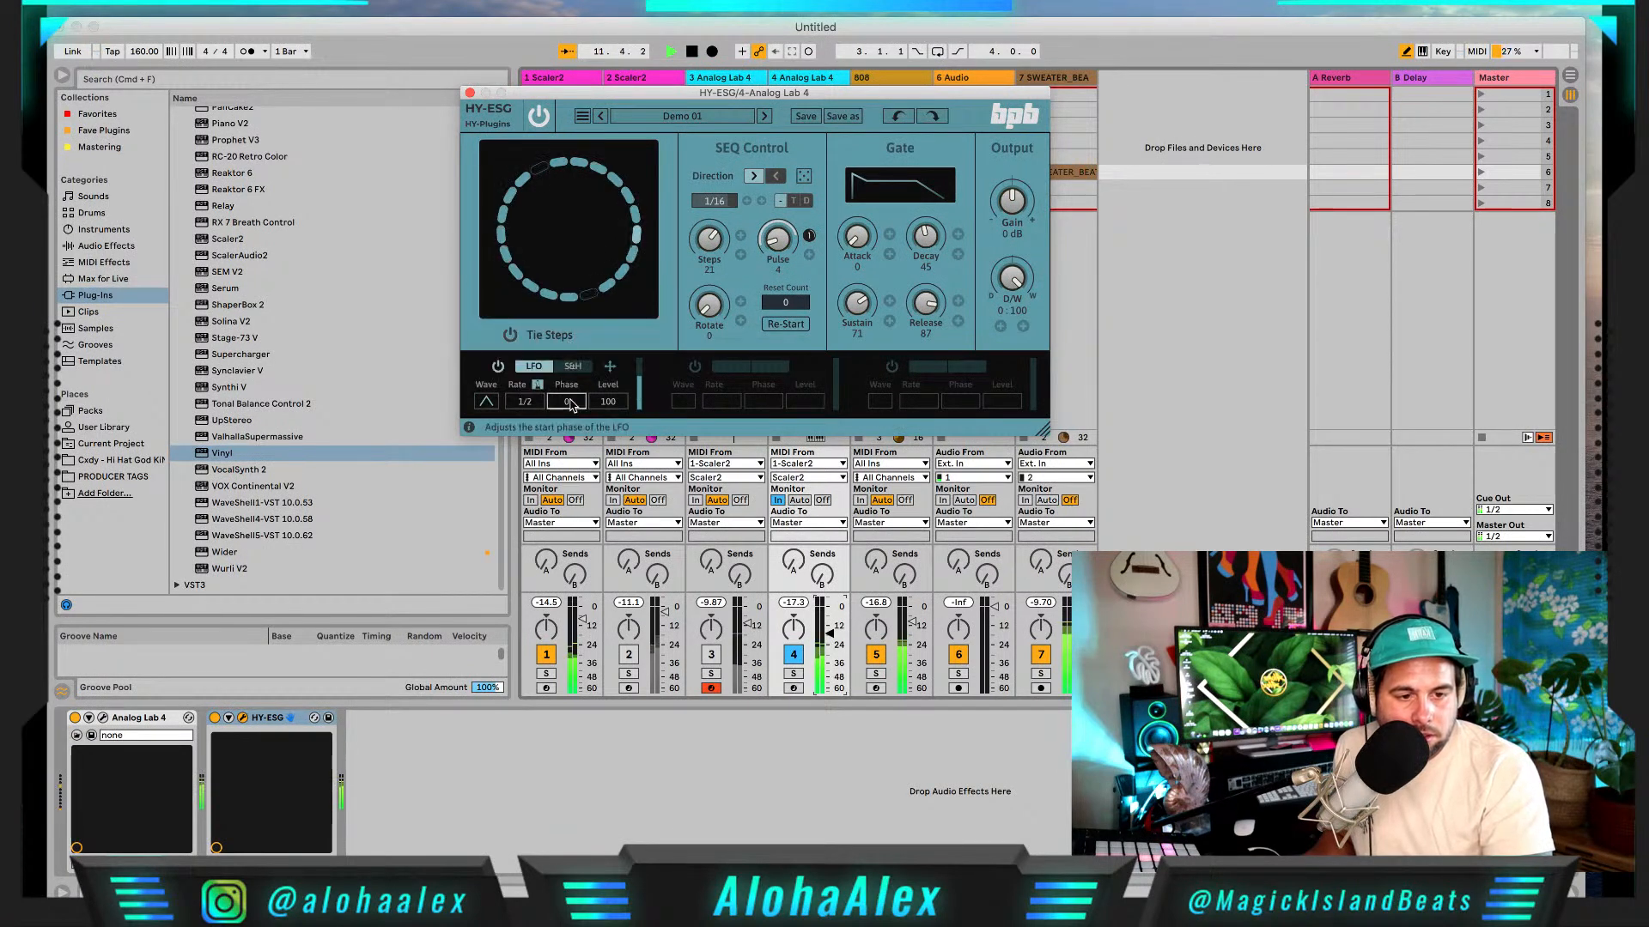
left_click(577, 366)
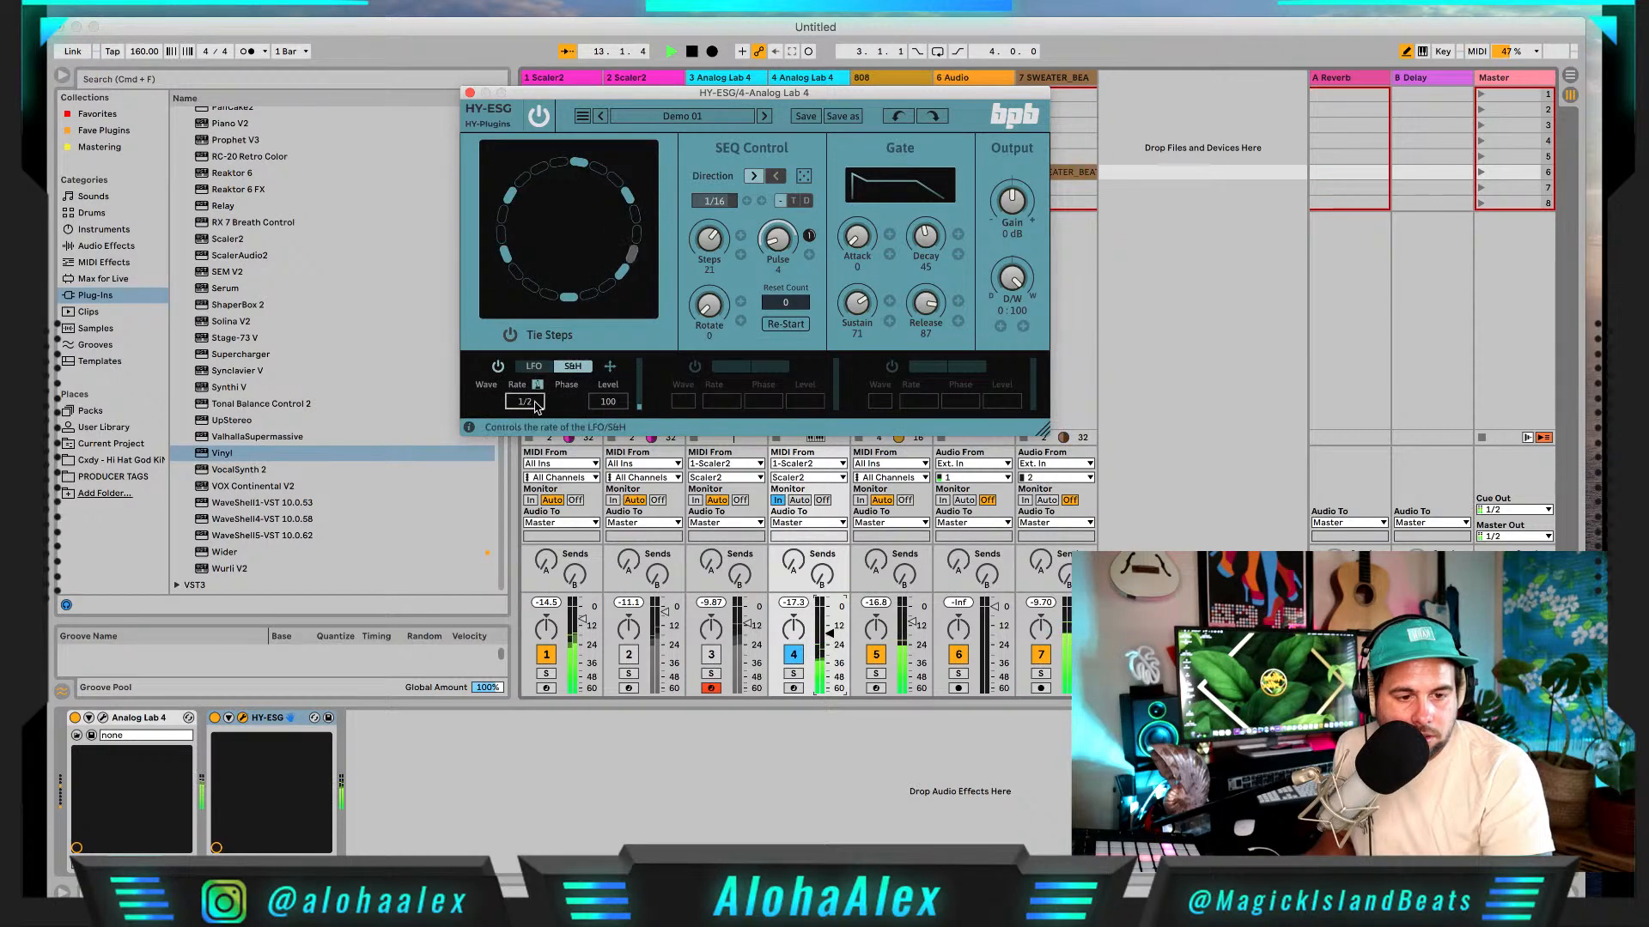
Step: Enable HY-ESG's second modulator and restart playback to hear the modulated gate in the mix
left_click(694, 367)
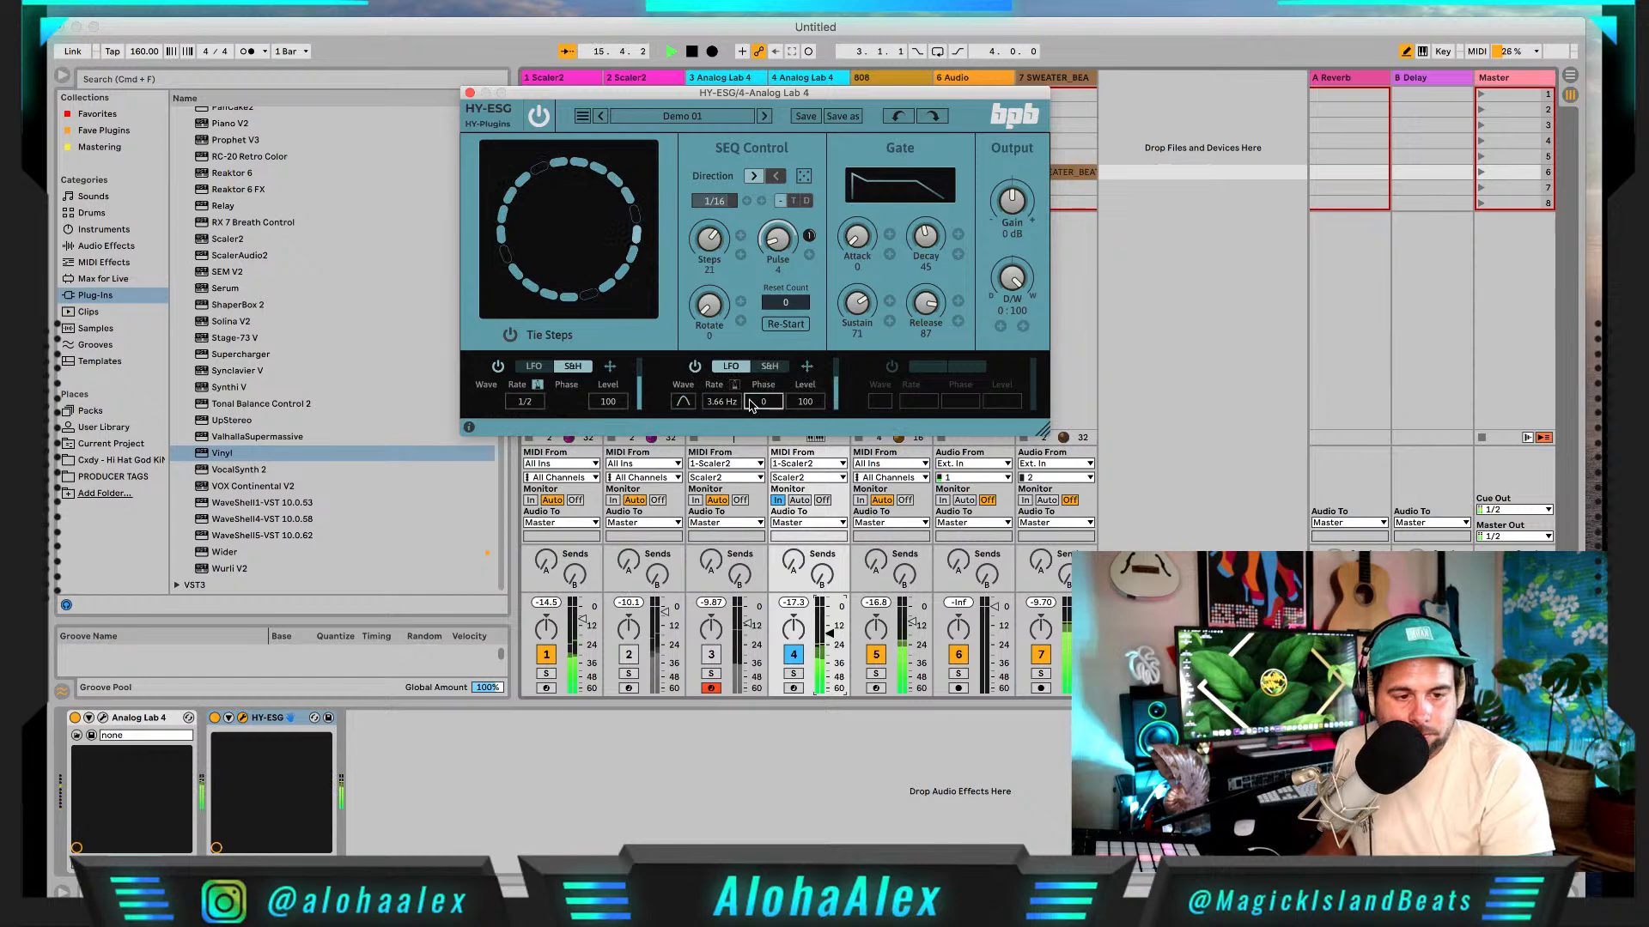
key("space")
key("space")
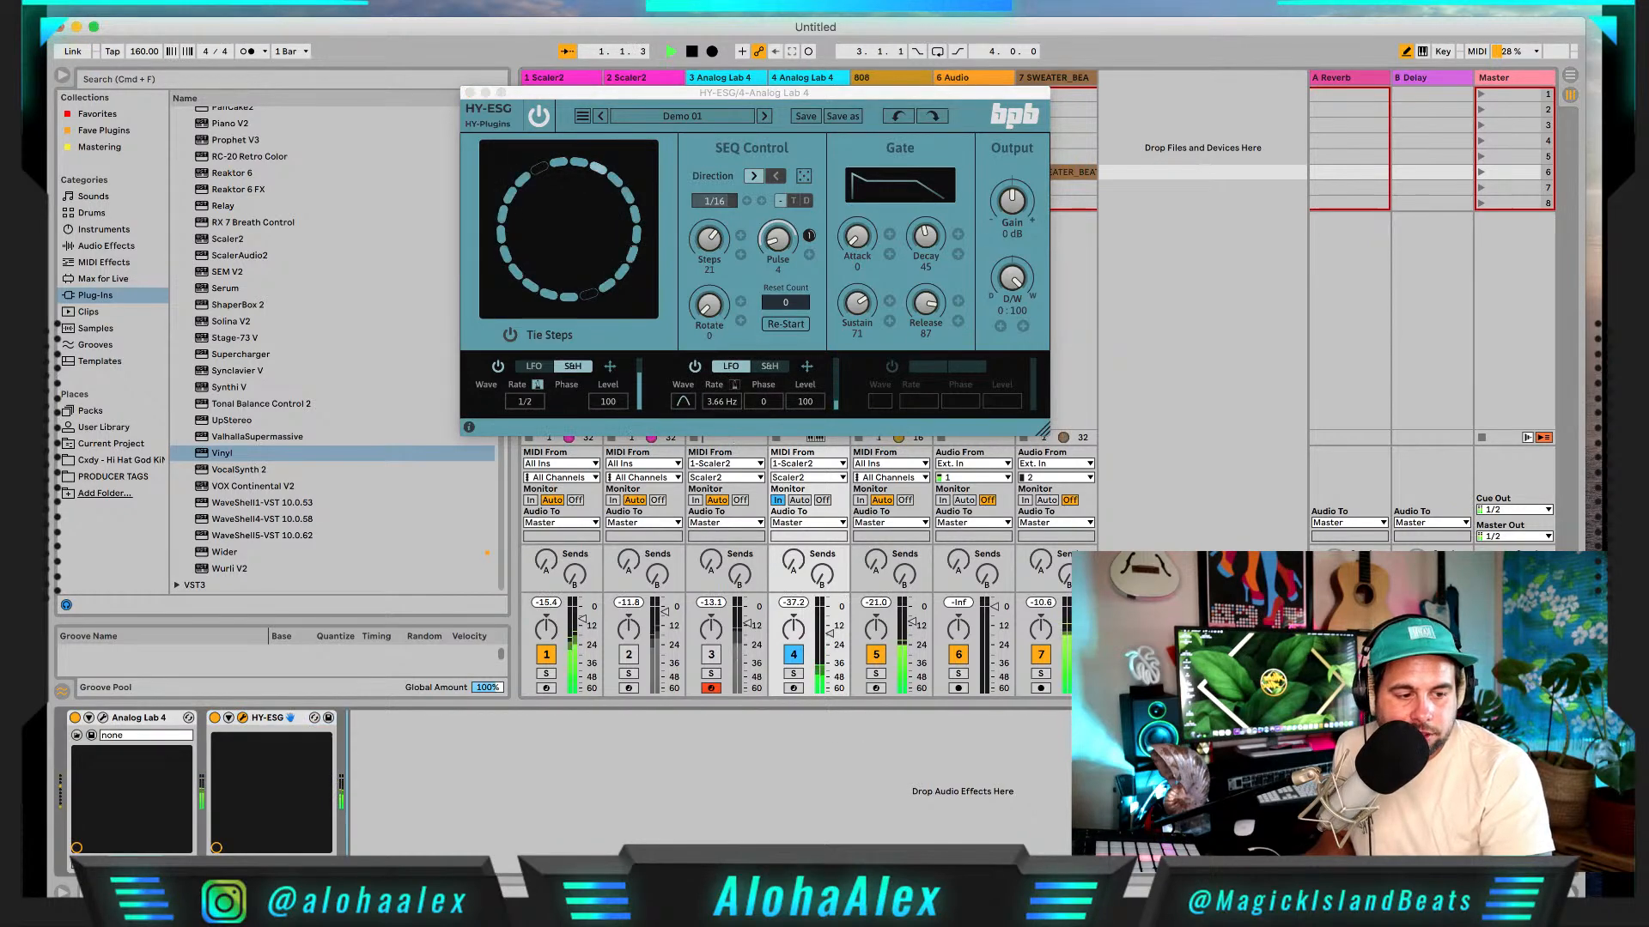
key("super+Tab")
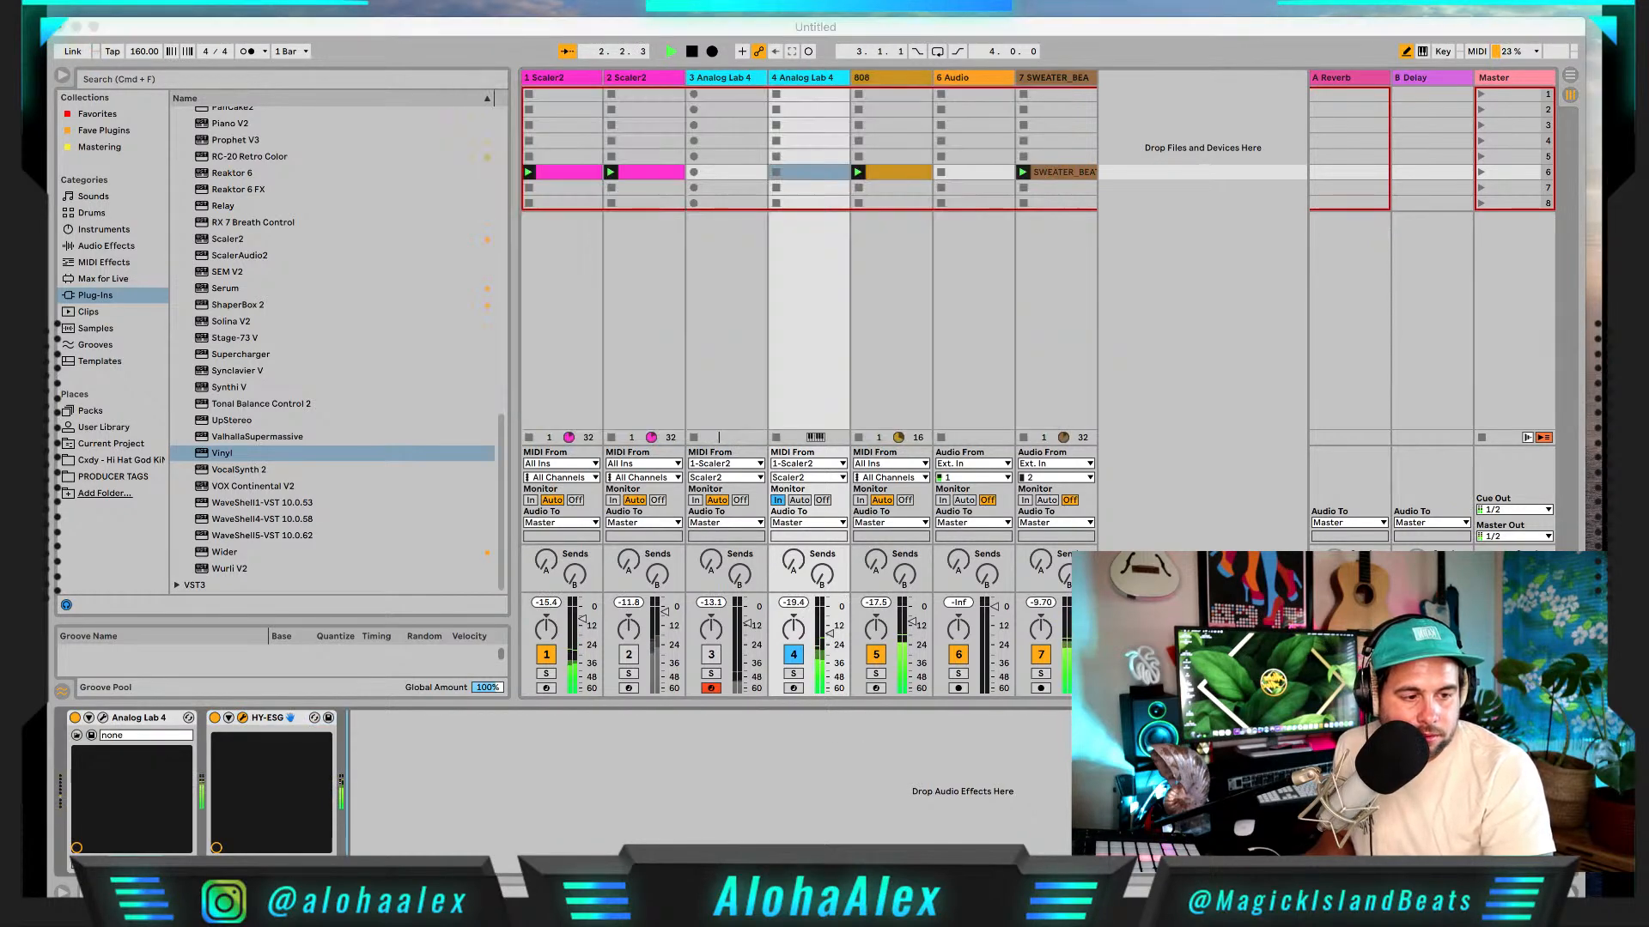